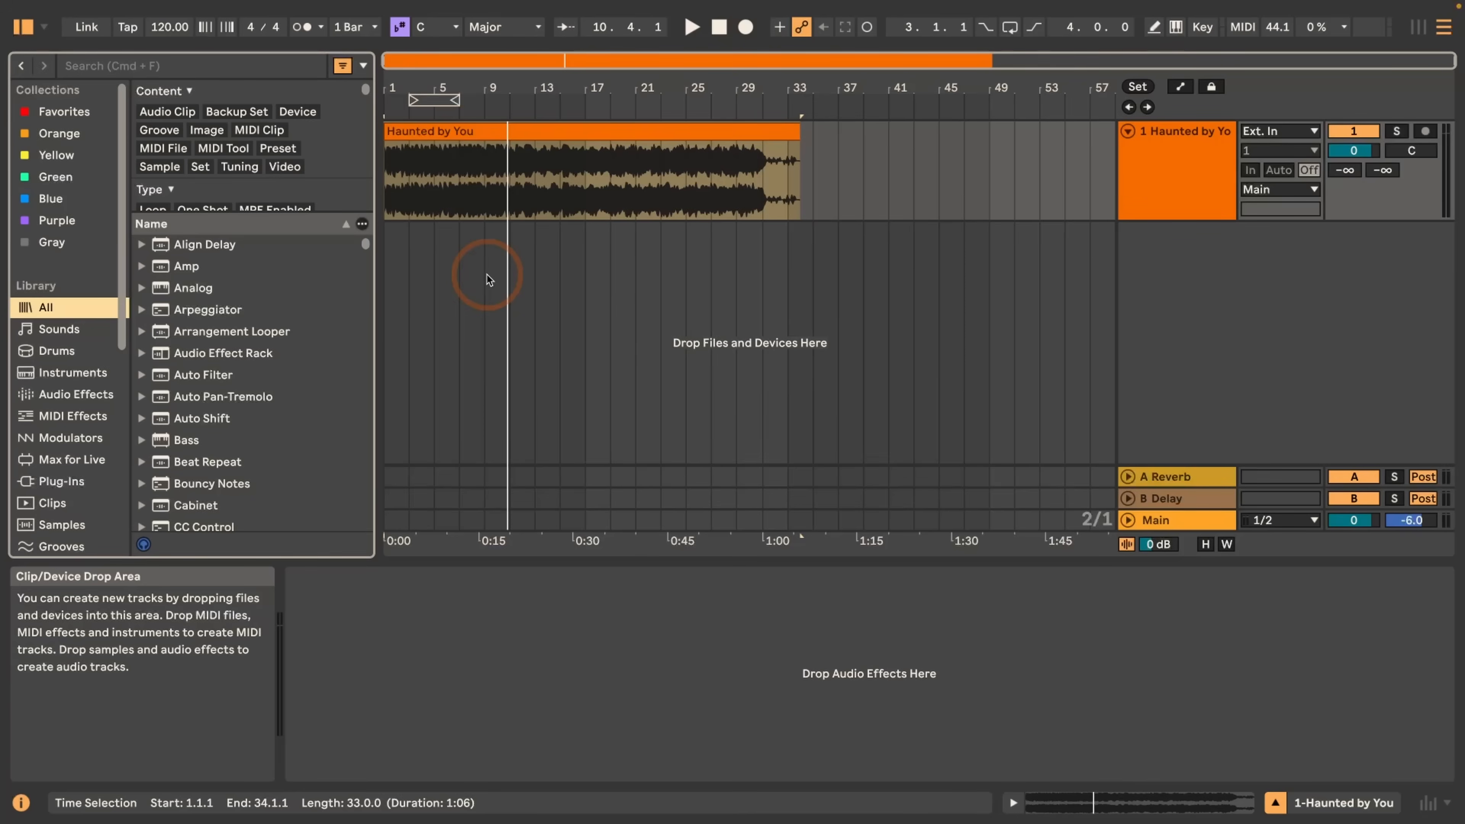
Step: Play the Haunted by You clip in the arrangement from about bar 8 and stop playback after listening
click(519, 132)
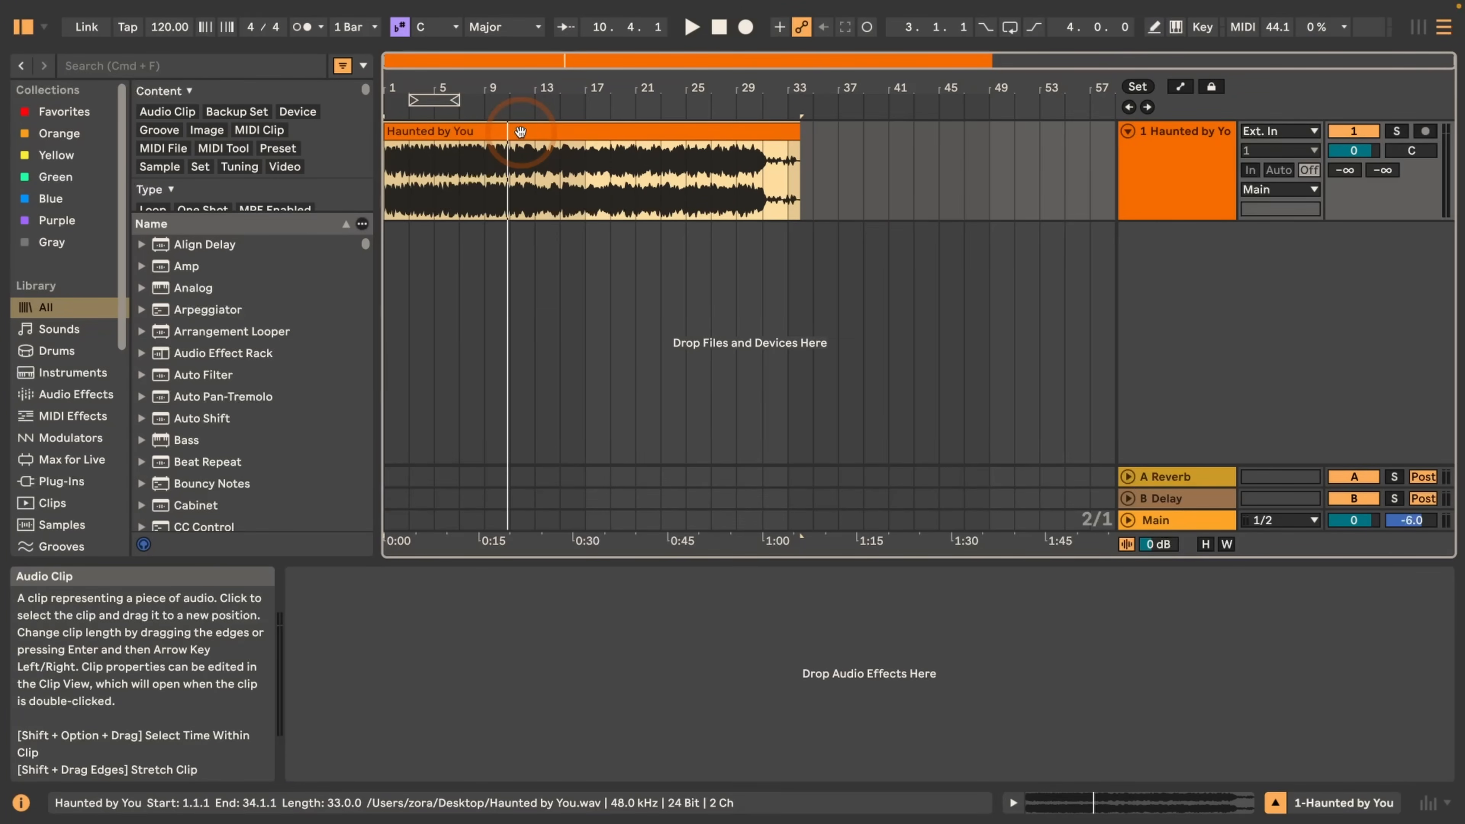
click(479, 108)
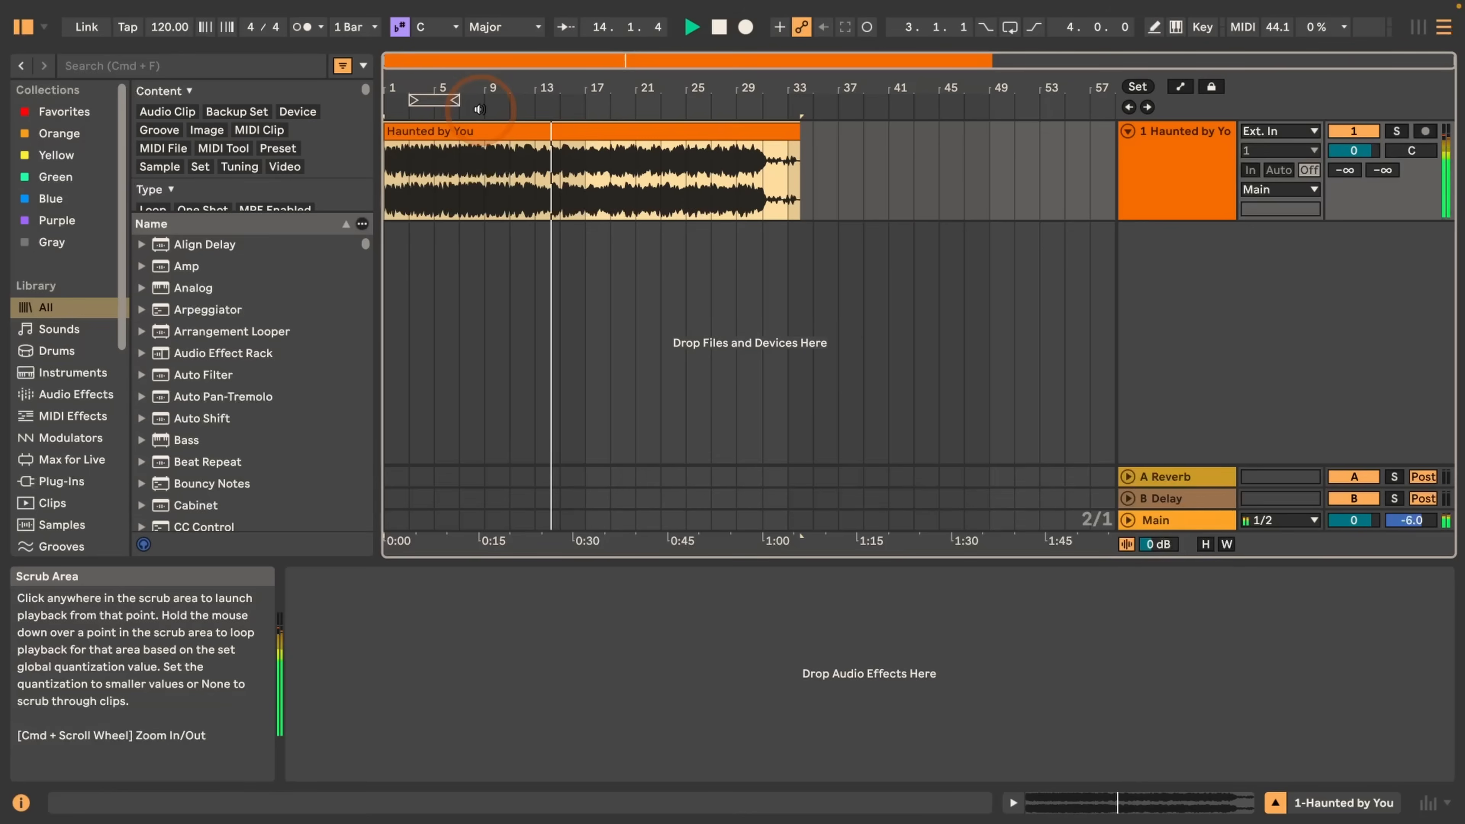
key(space)
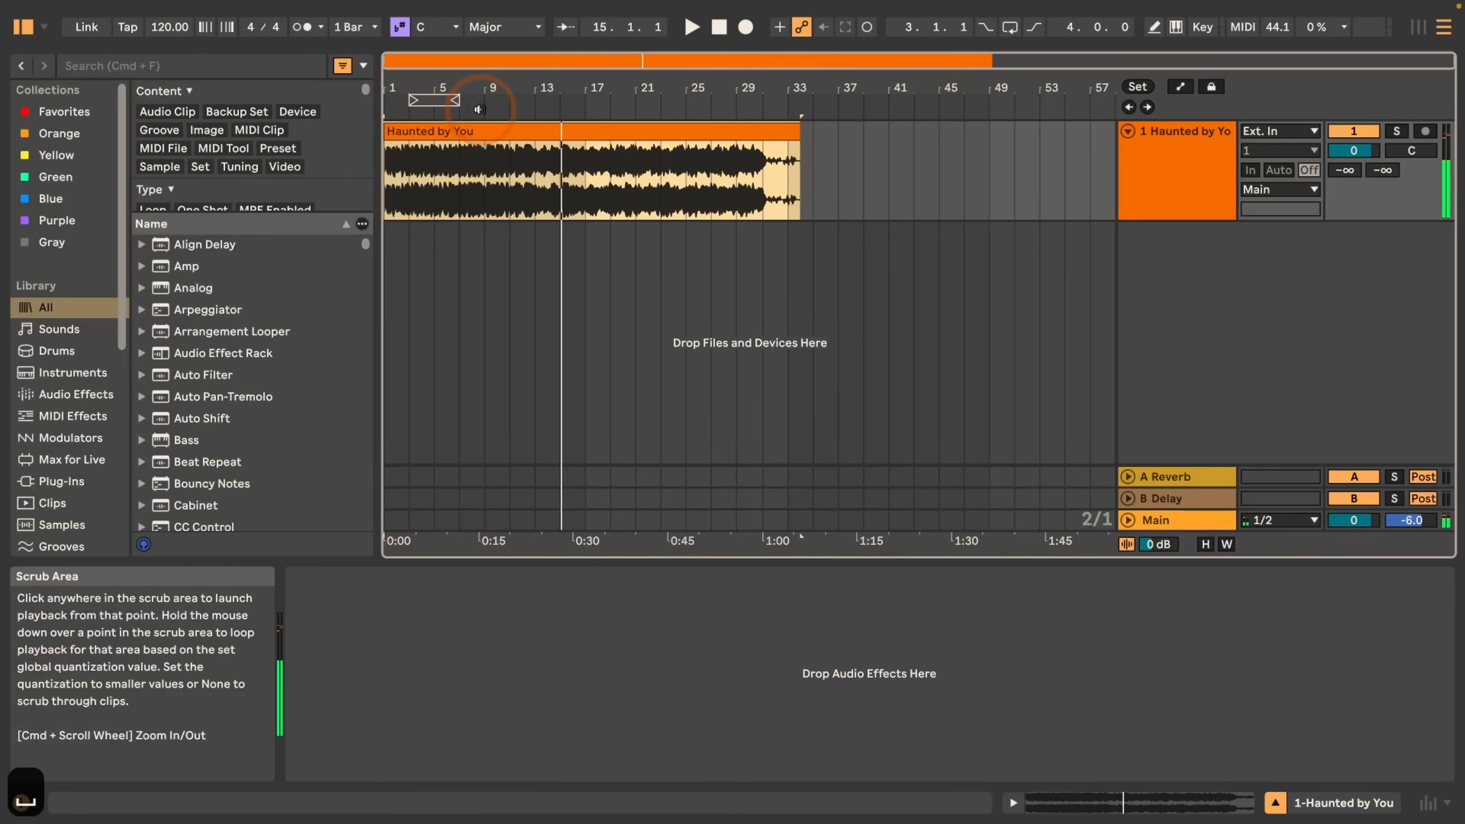
Step: Separate the Haunted by You clip into Vocals, Drums, Bass and Others stems using the High Quality setting
right_click(524, 130)
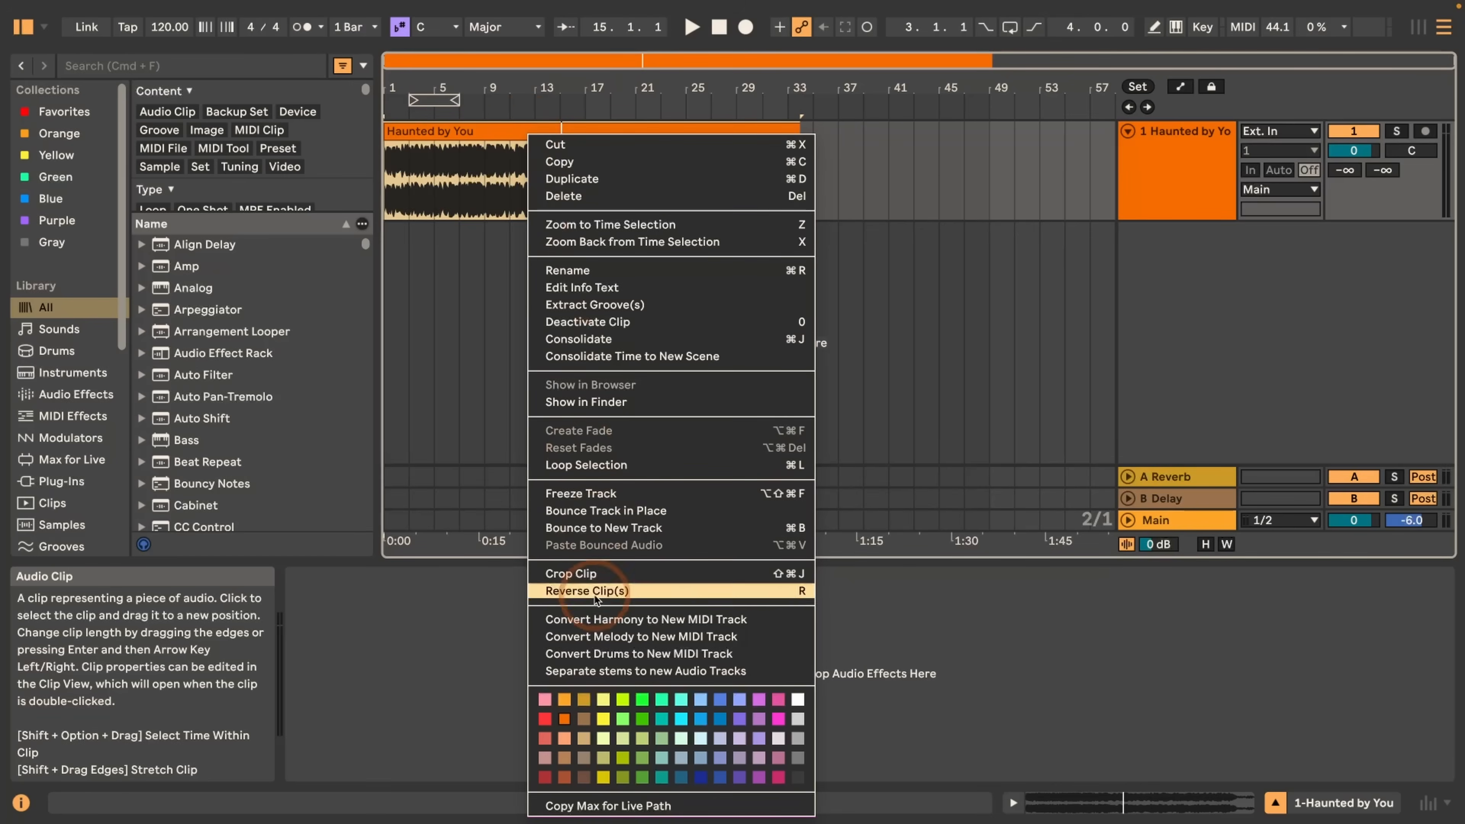
click(618, 670)
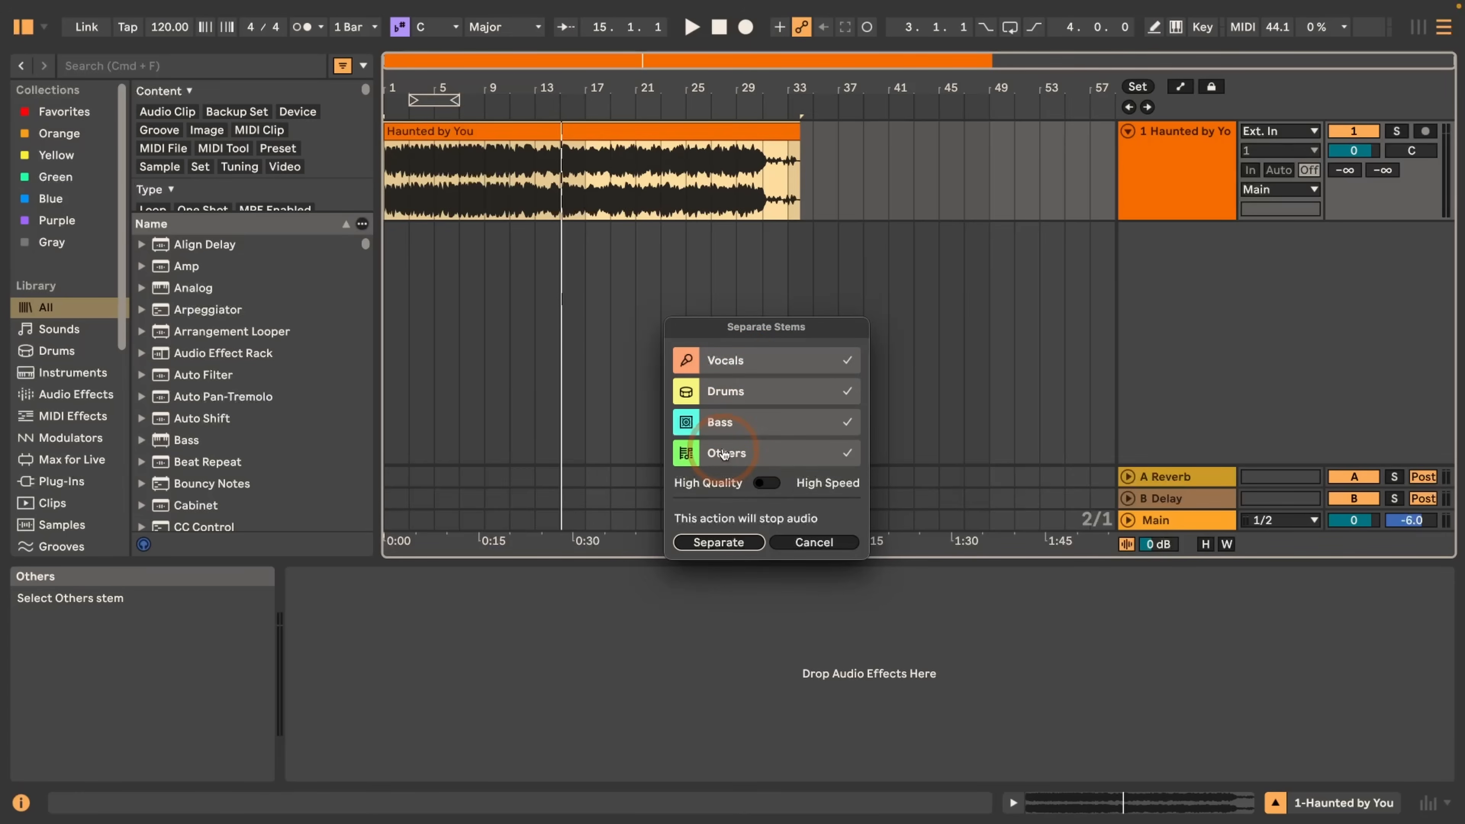
click(846, 363)
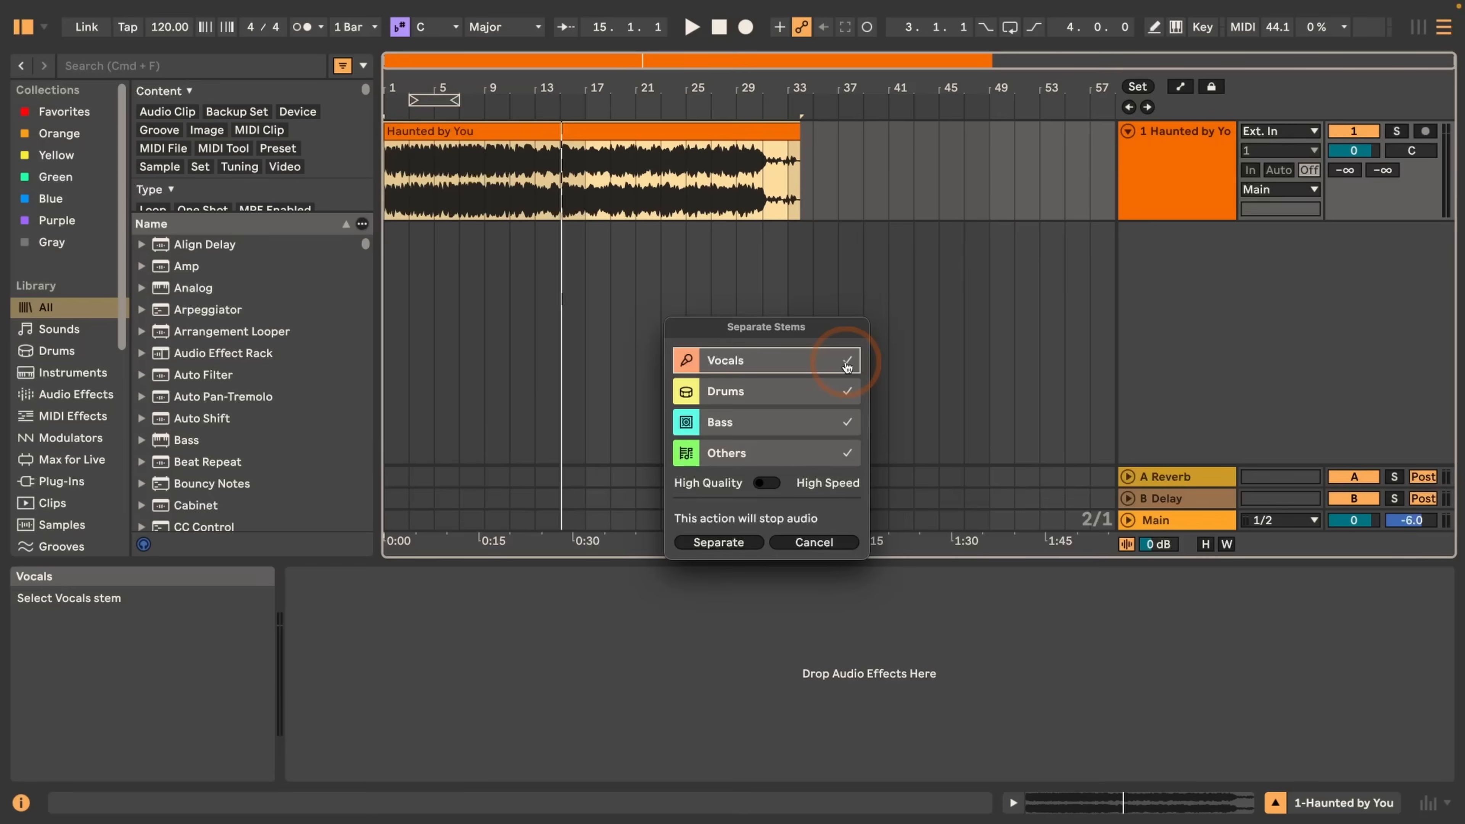
click(720, 542)
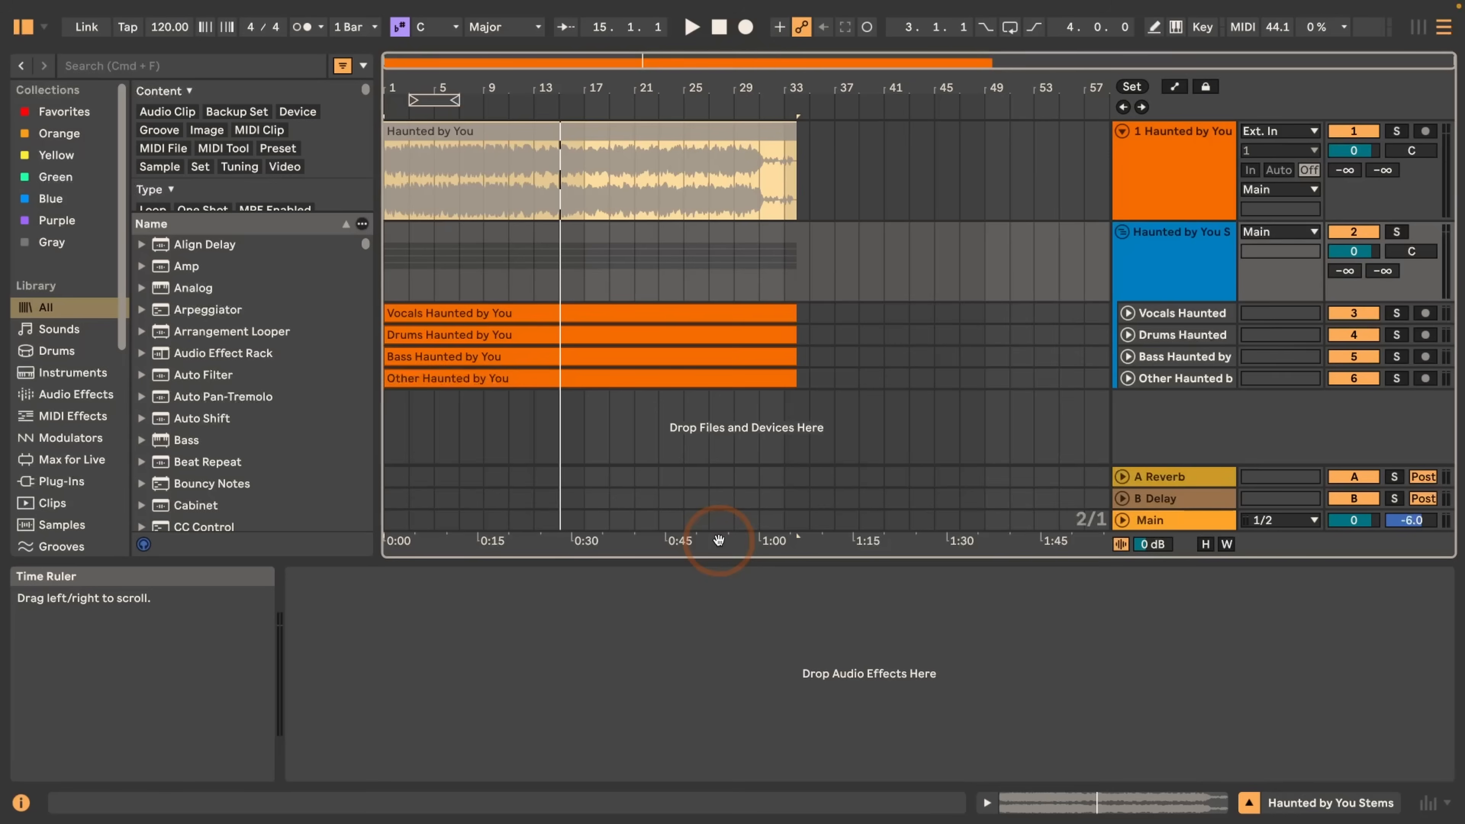
Step: Toggle the original Haunted by You clip on and back off, and listen to all stems together from about bar 8
click(520, 136)
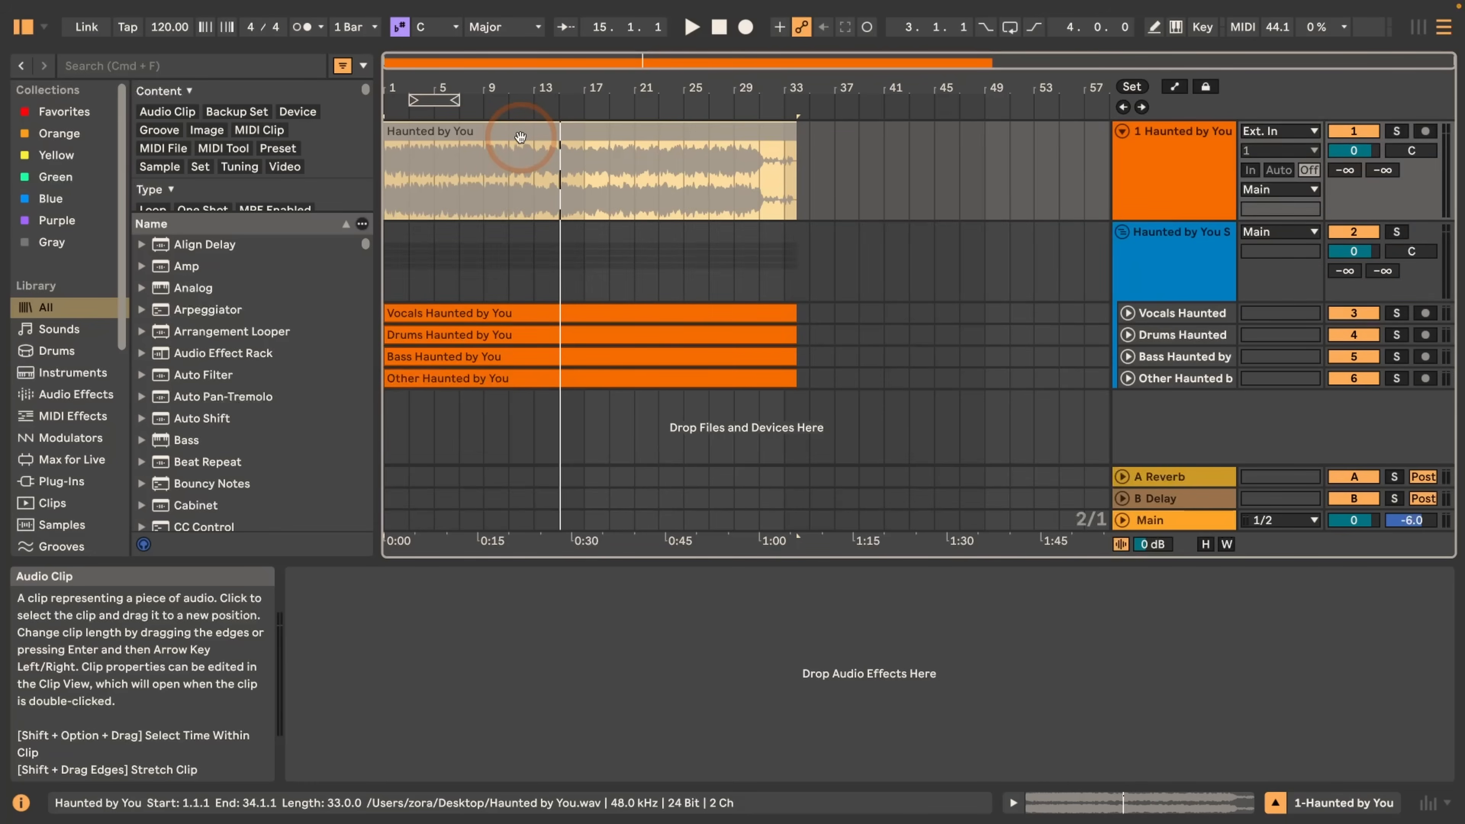
key(0)
key(0)
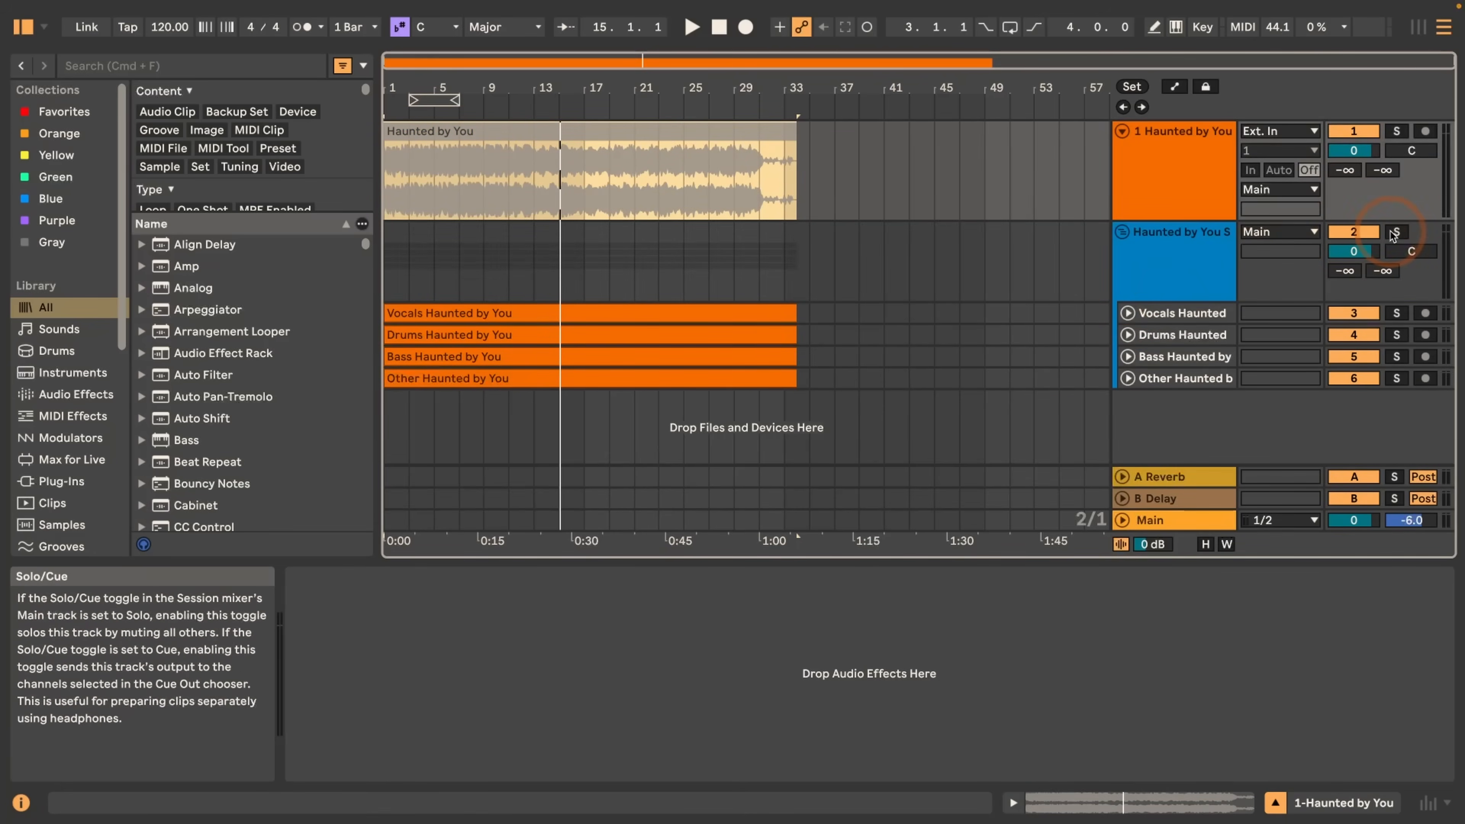
click(479, 109)
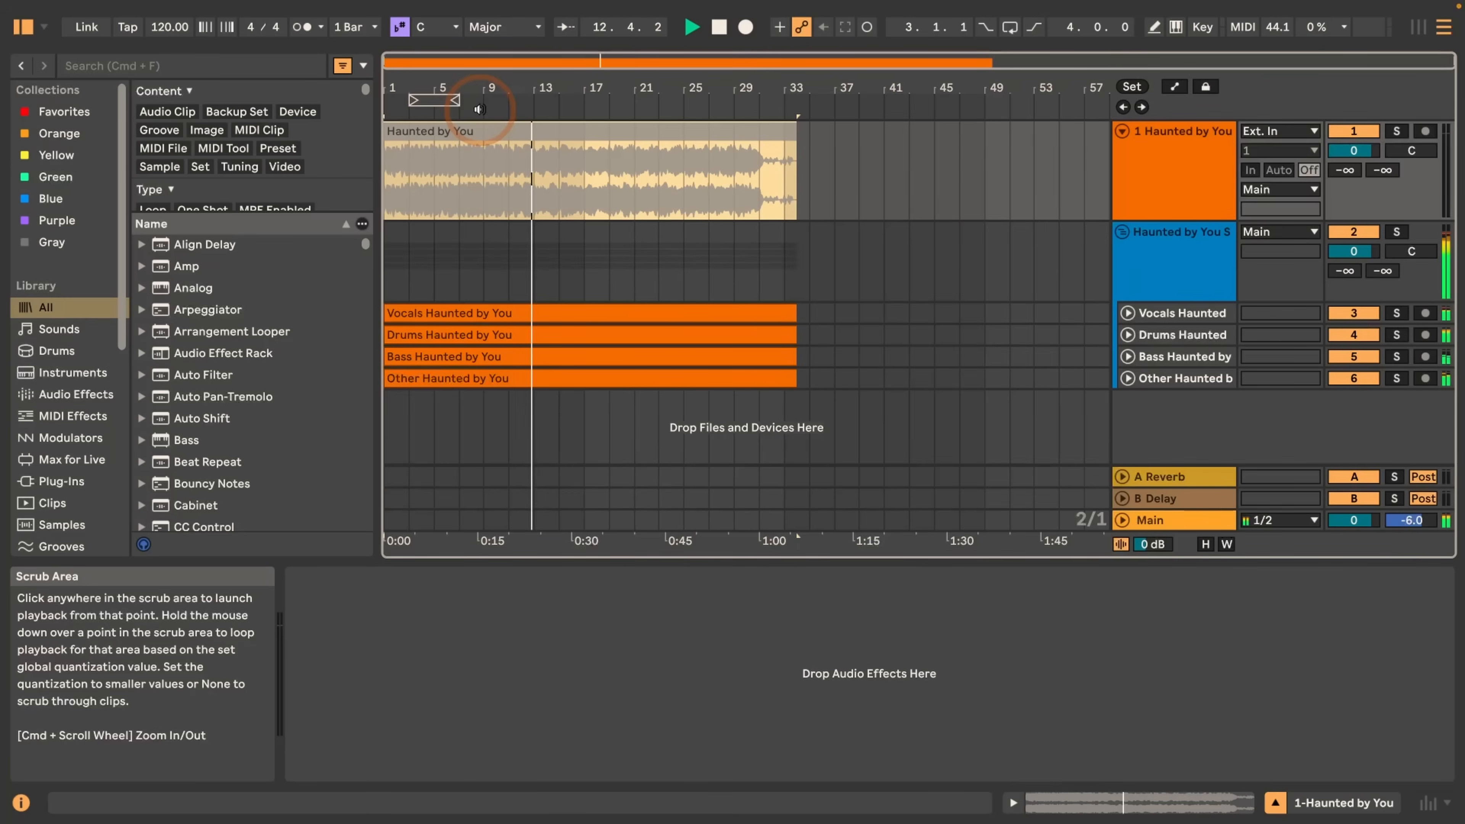
key(space)
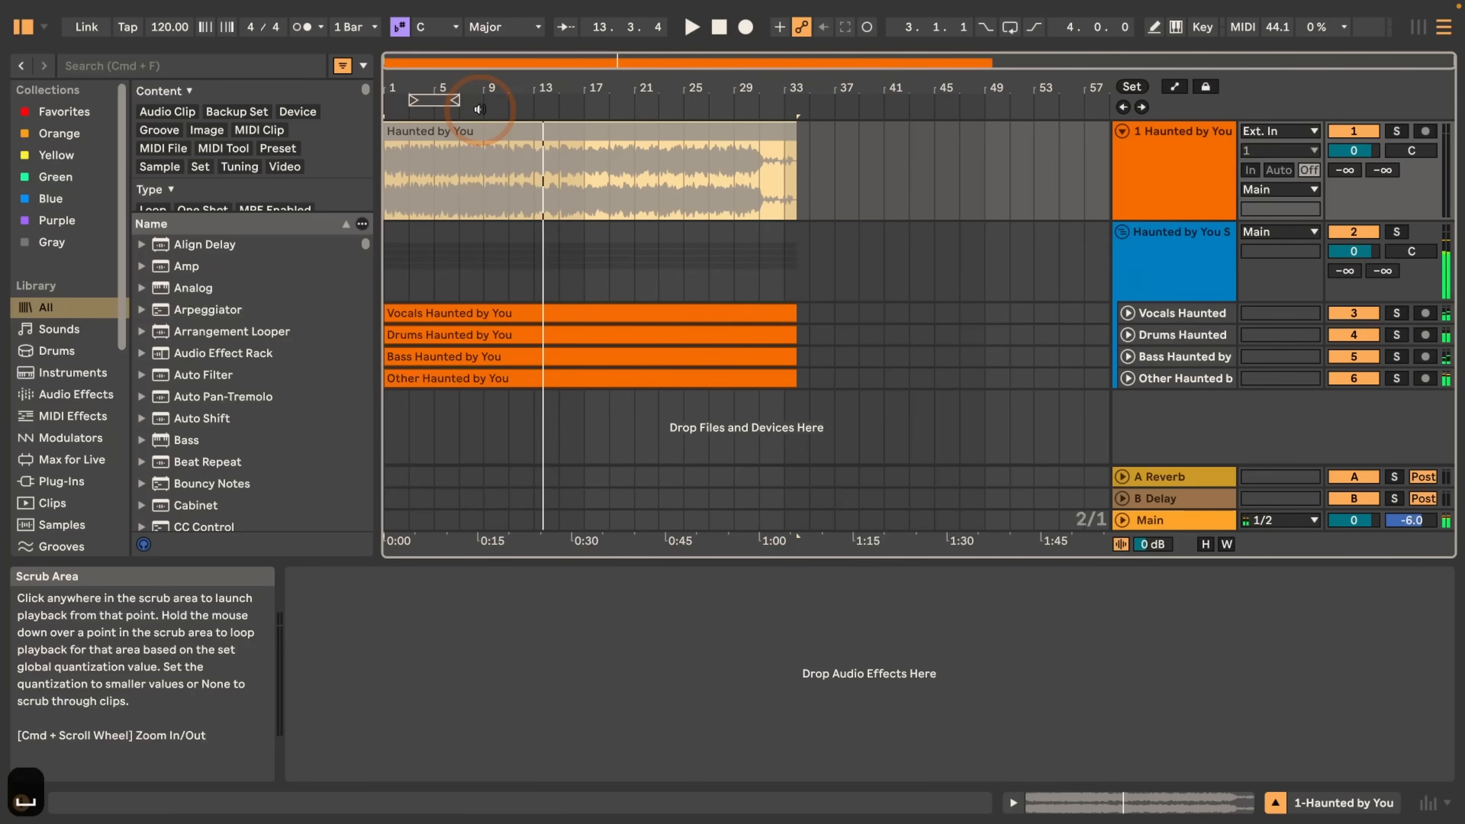
Step: Solo and unfold the Vocals stem track, and listen to it from about bar 7
click(1396, 312)
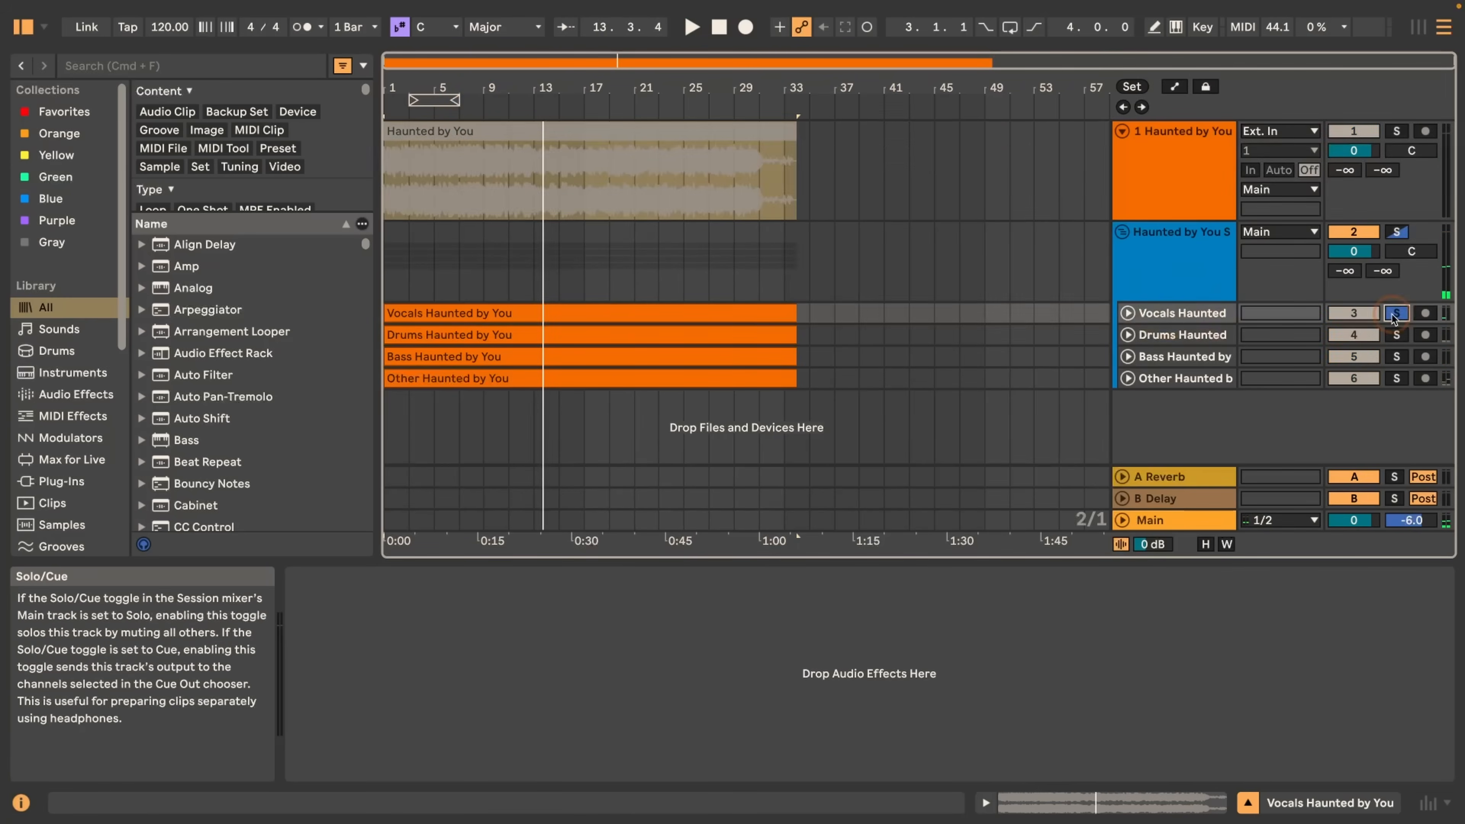
click(1128, 313)
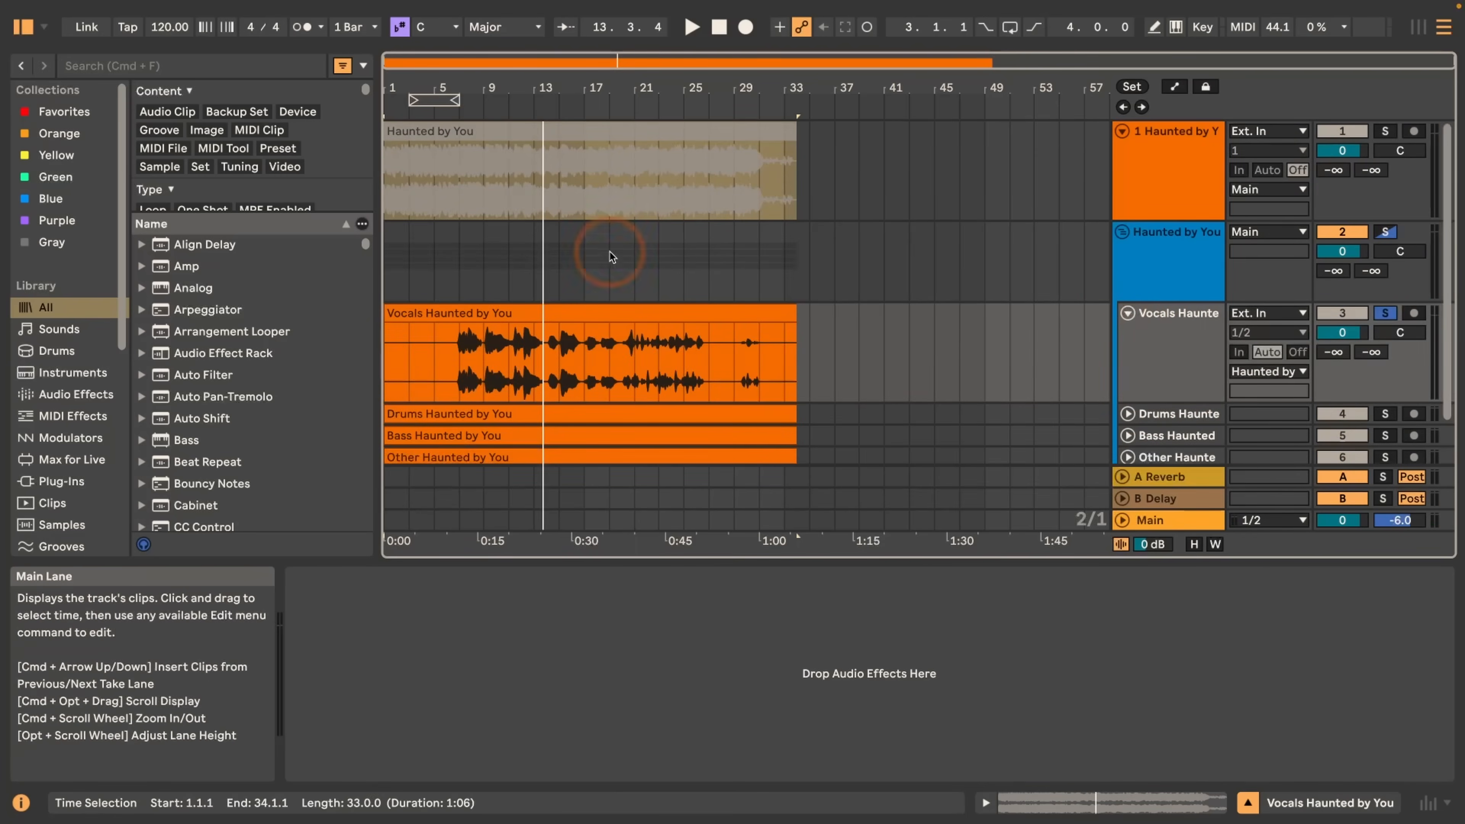
scroll(1077, 230, down, 2)
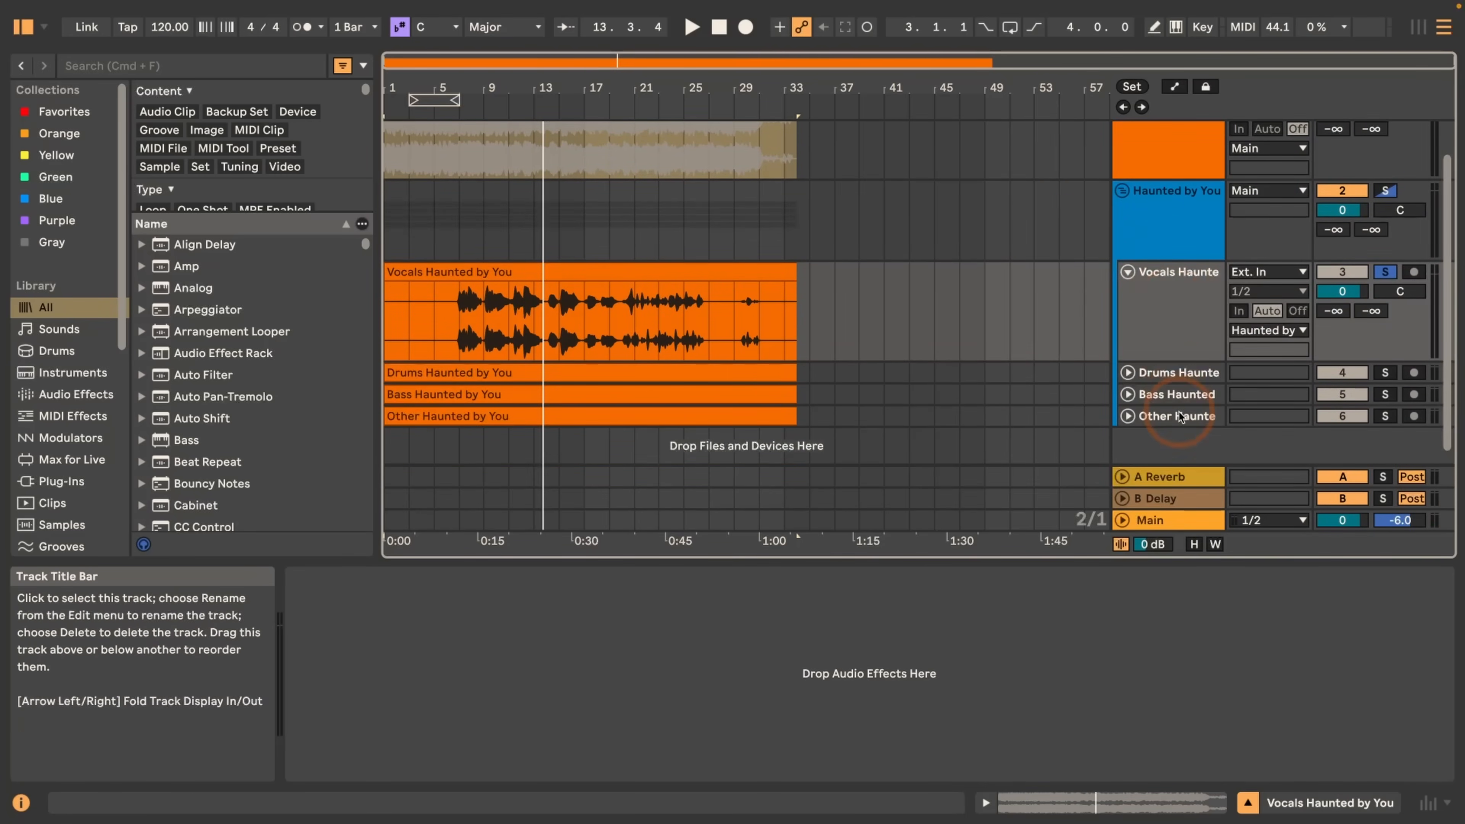
click(459, 112)
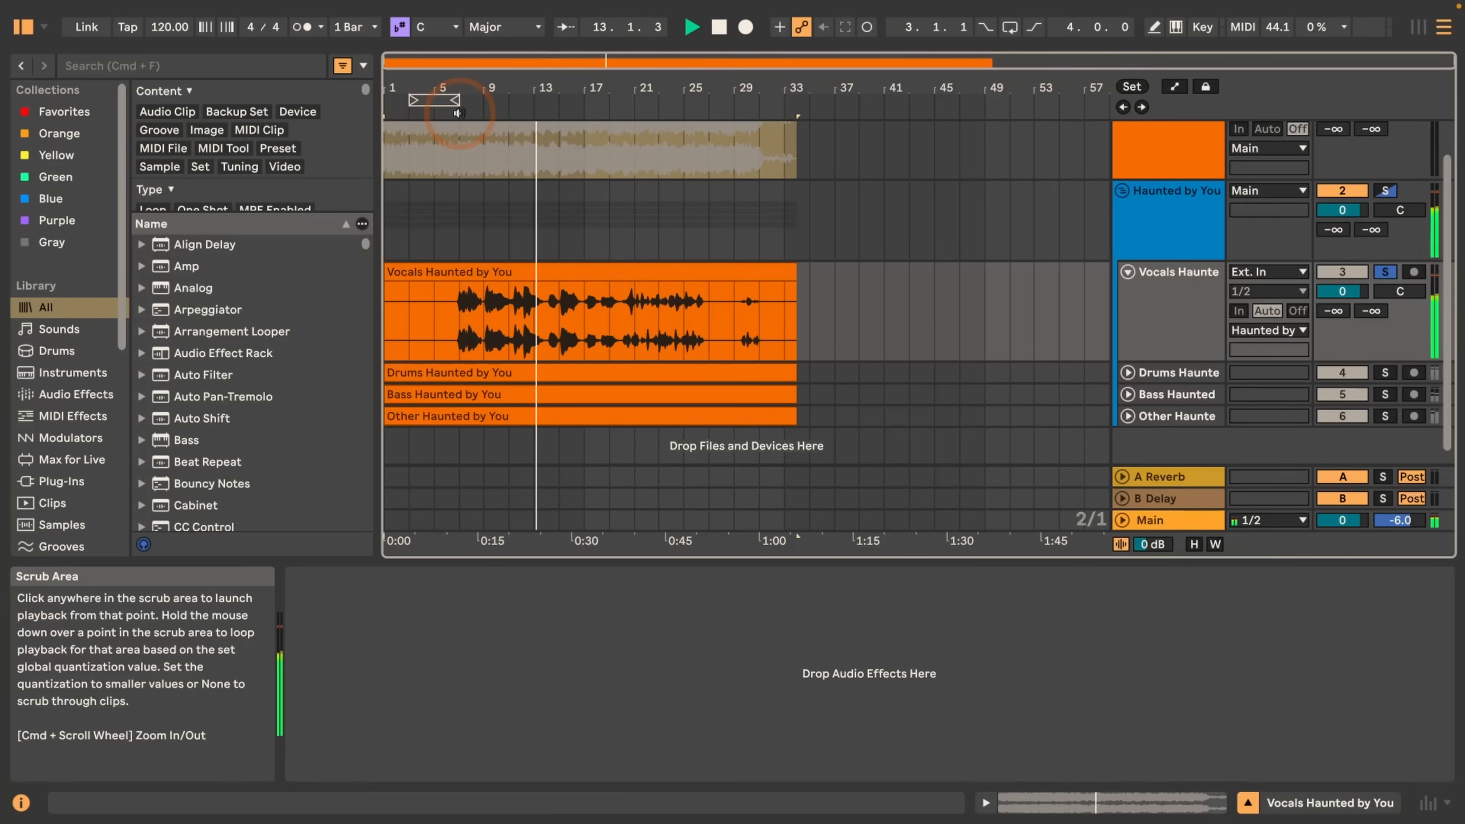
key(space)
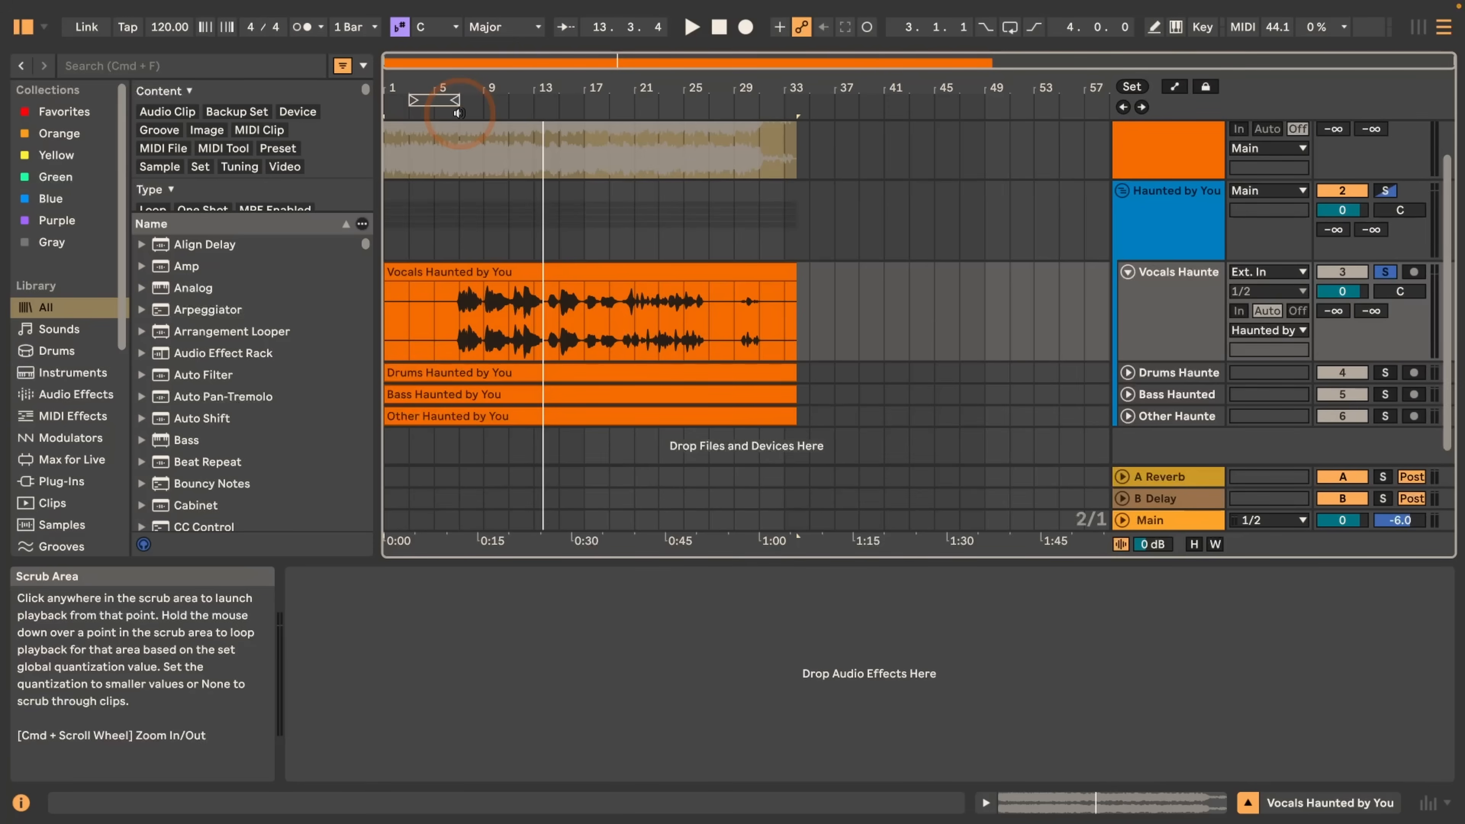
Step: Solo and unfold the Drums stem track, and listen to it from the start of the arrangement
click(1384, 372)
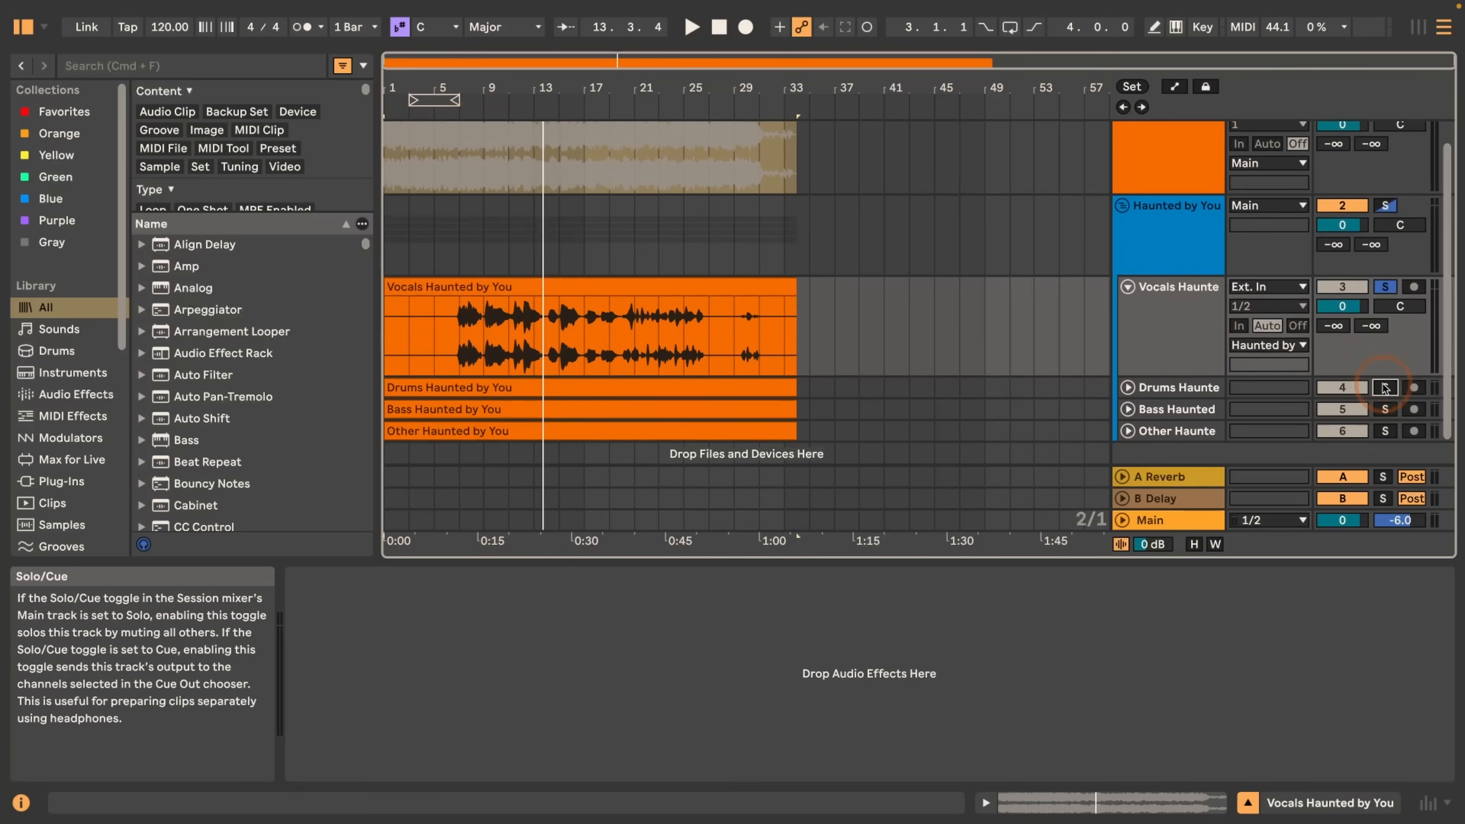
click(1159, 392)
click(1127, 387)
scroll(609, 270, down, 3)
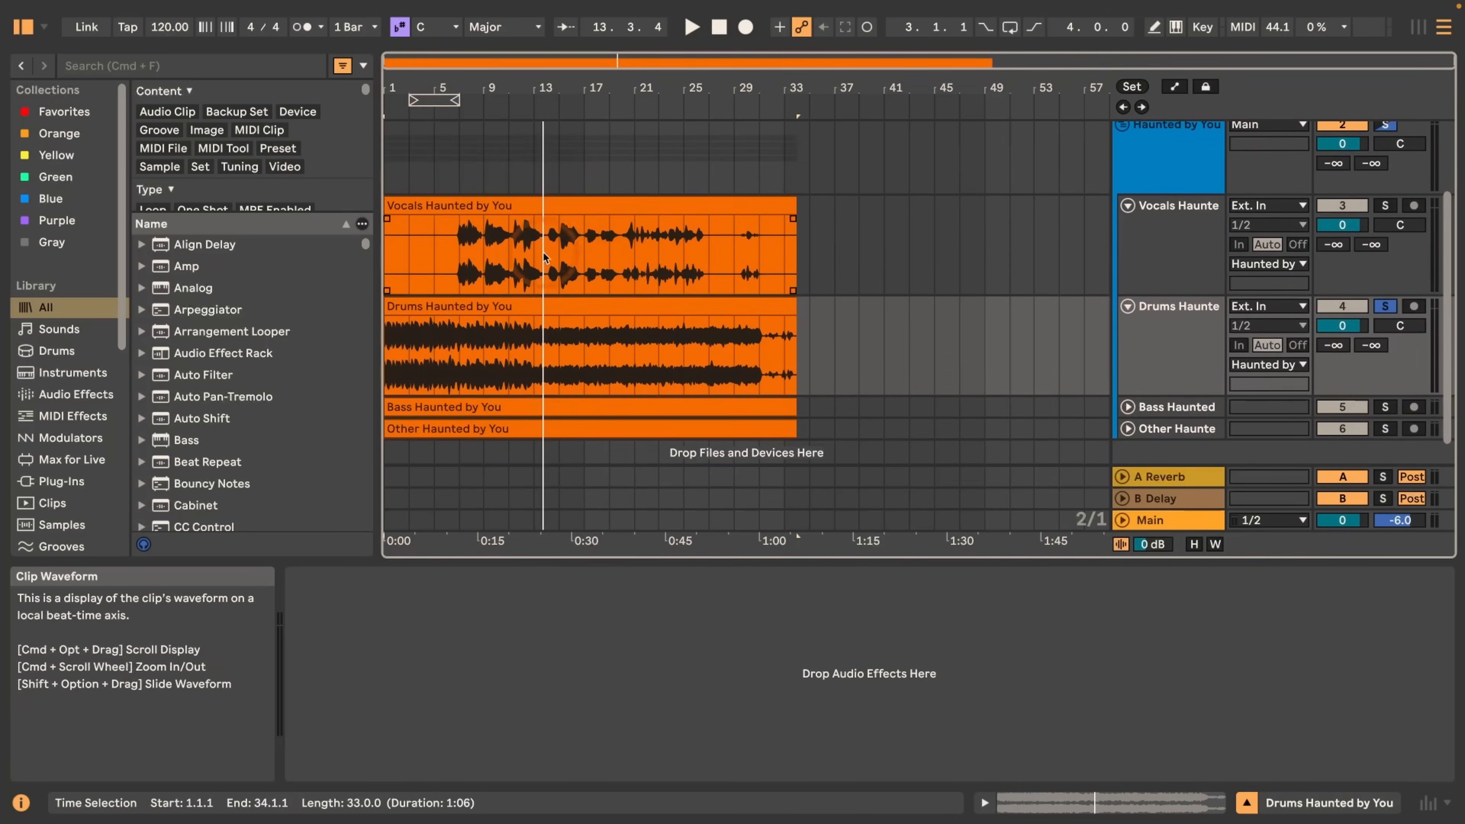
click(717, 28)
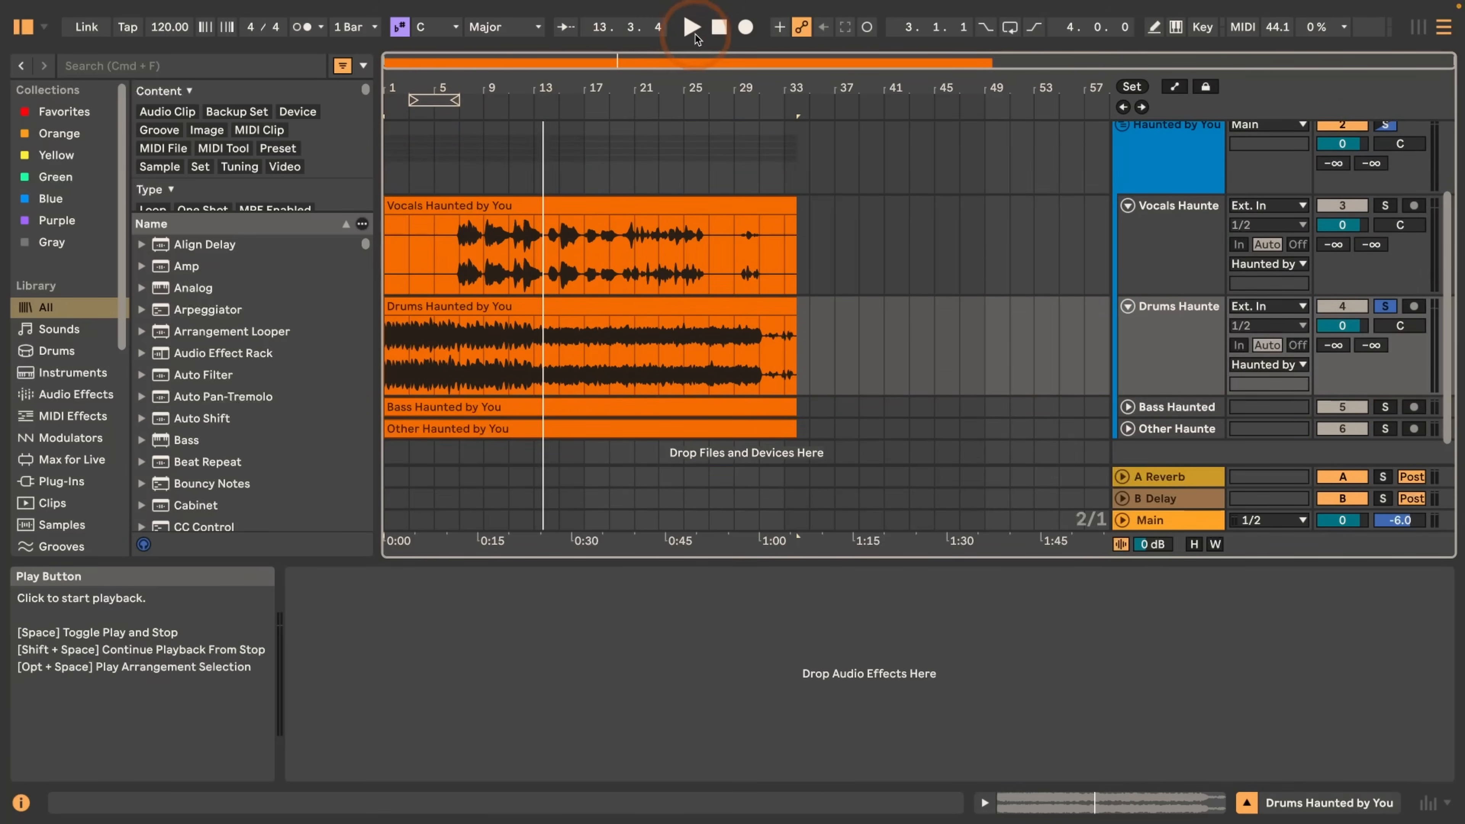
click(691, 28)
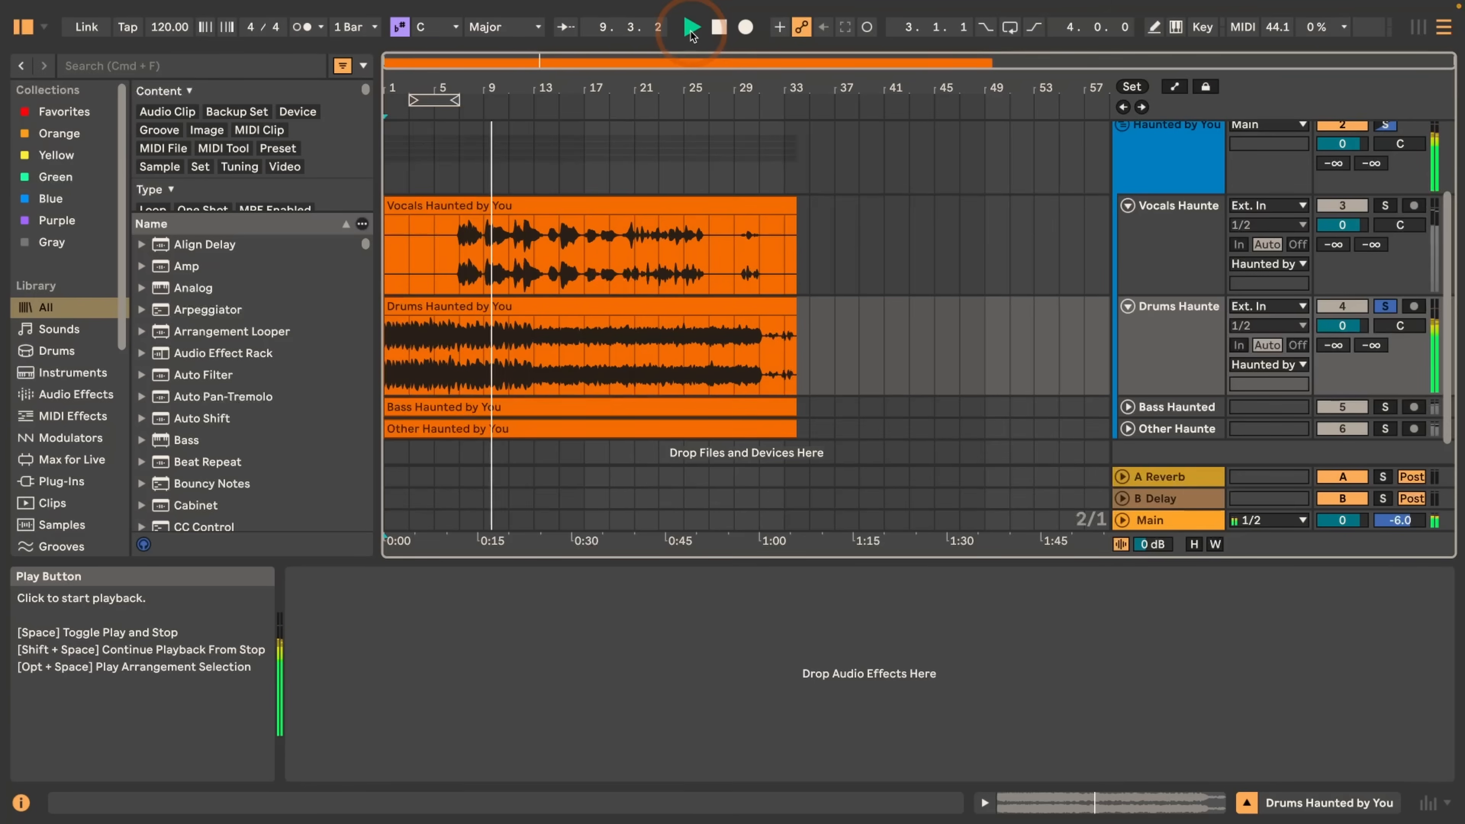
key(space)
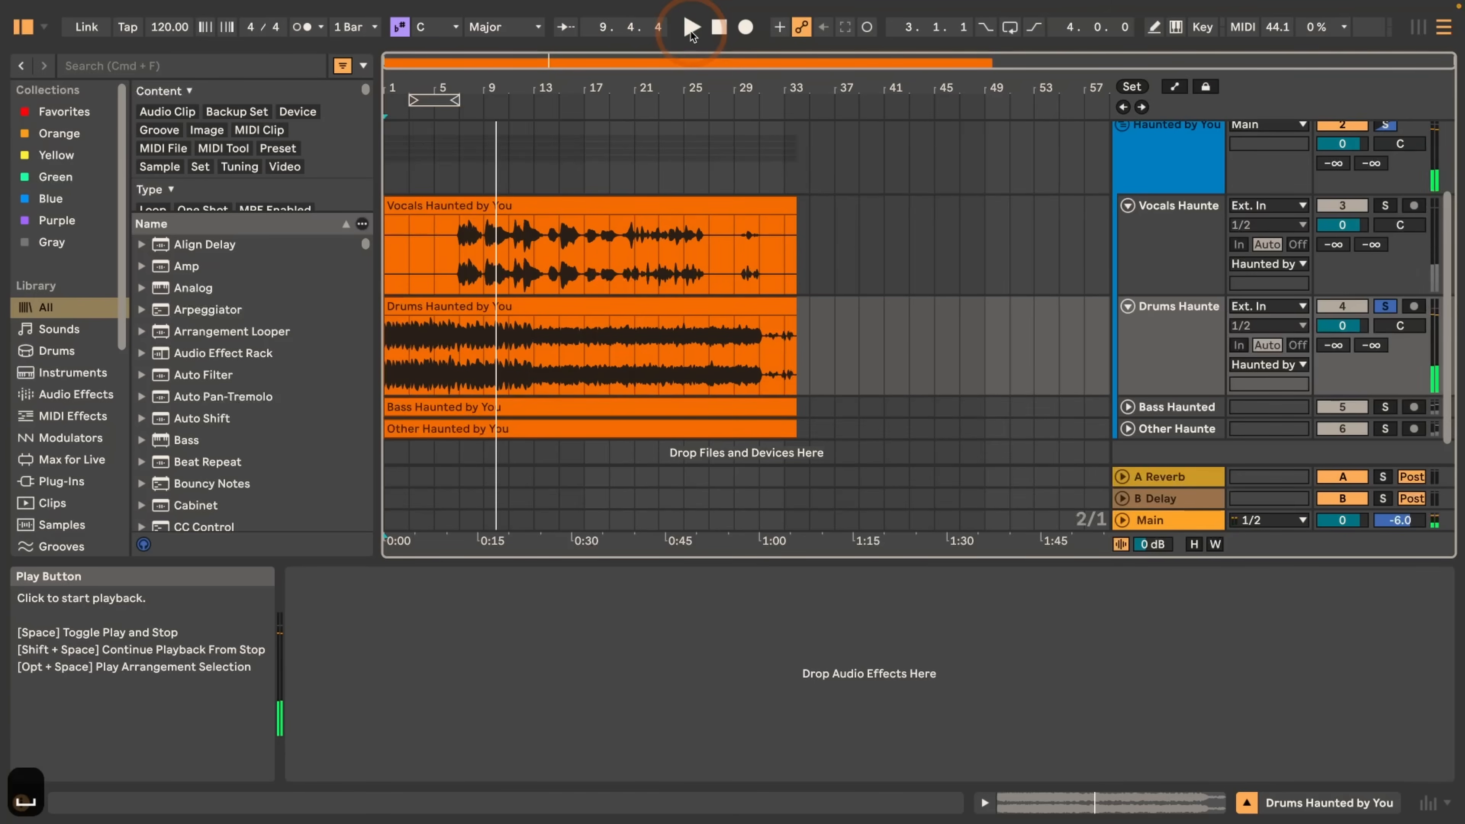
Step: Solo and unfold the Bass stem track, and listen to it from about bar 4 and again from about bar 13
click(1384, 406)
click(1126, 406)
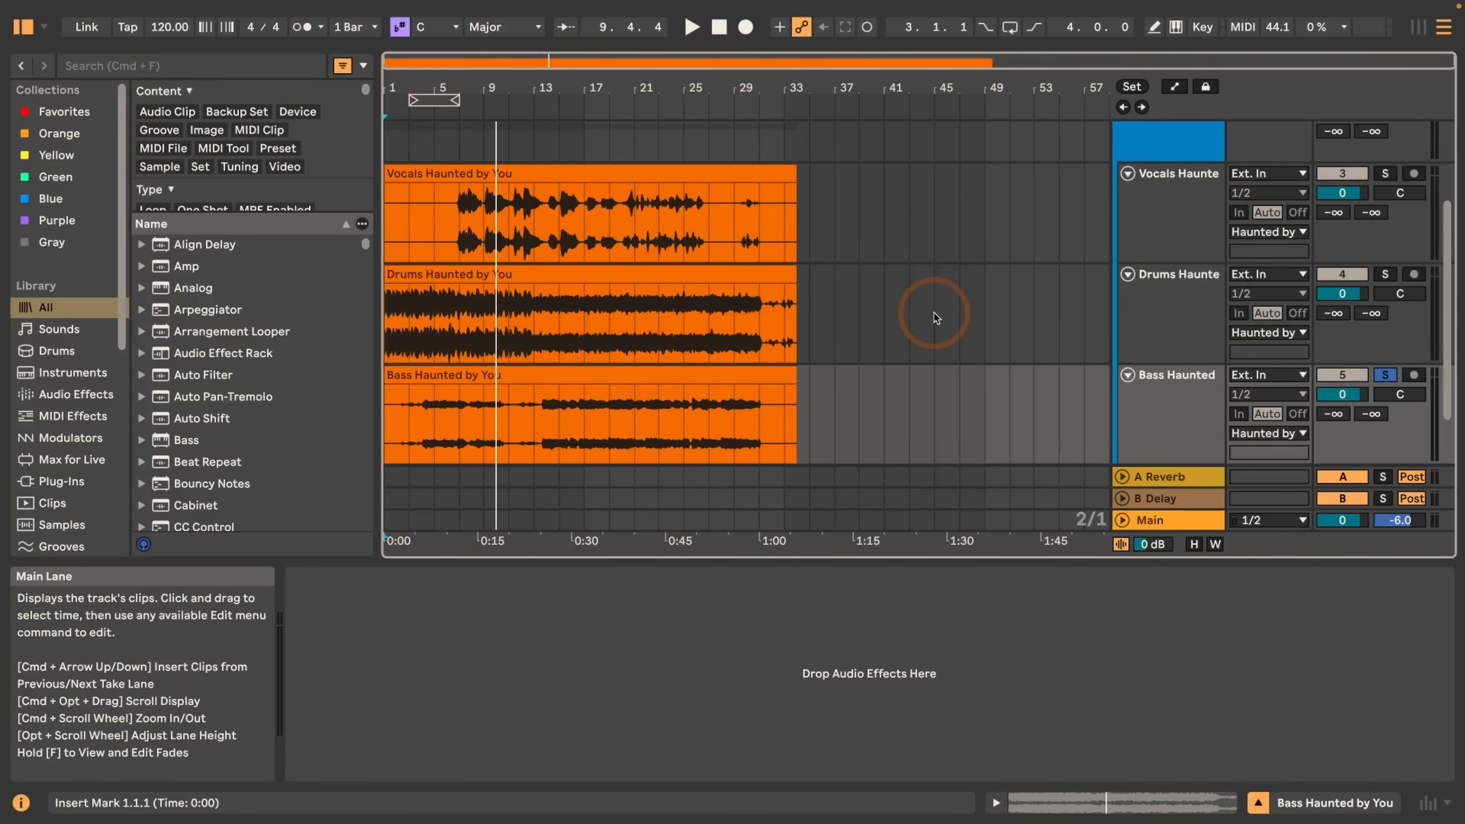
scroll(933, 313, down, 2)
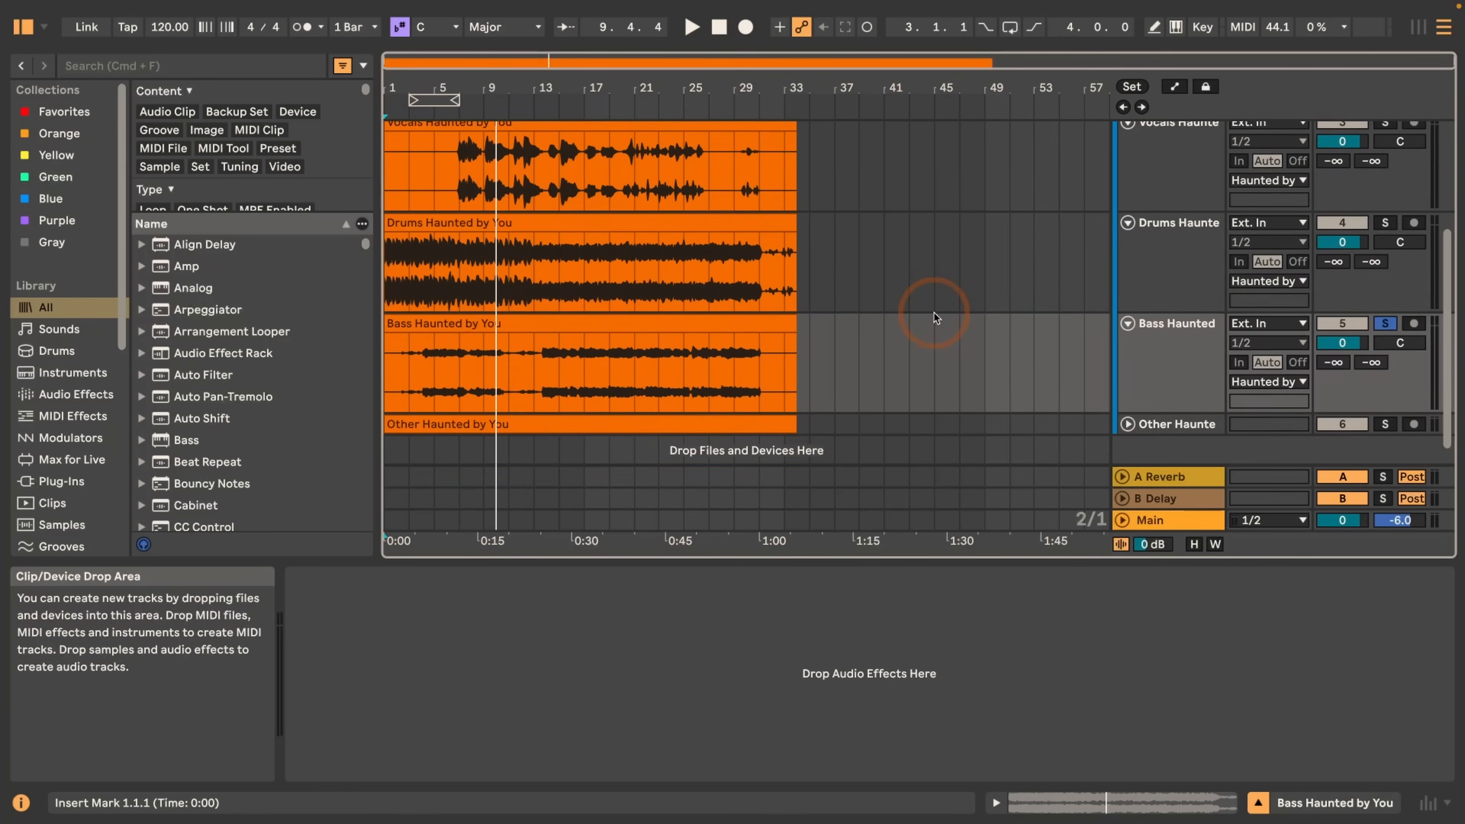
scroll(933, 312, down, 1)
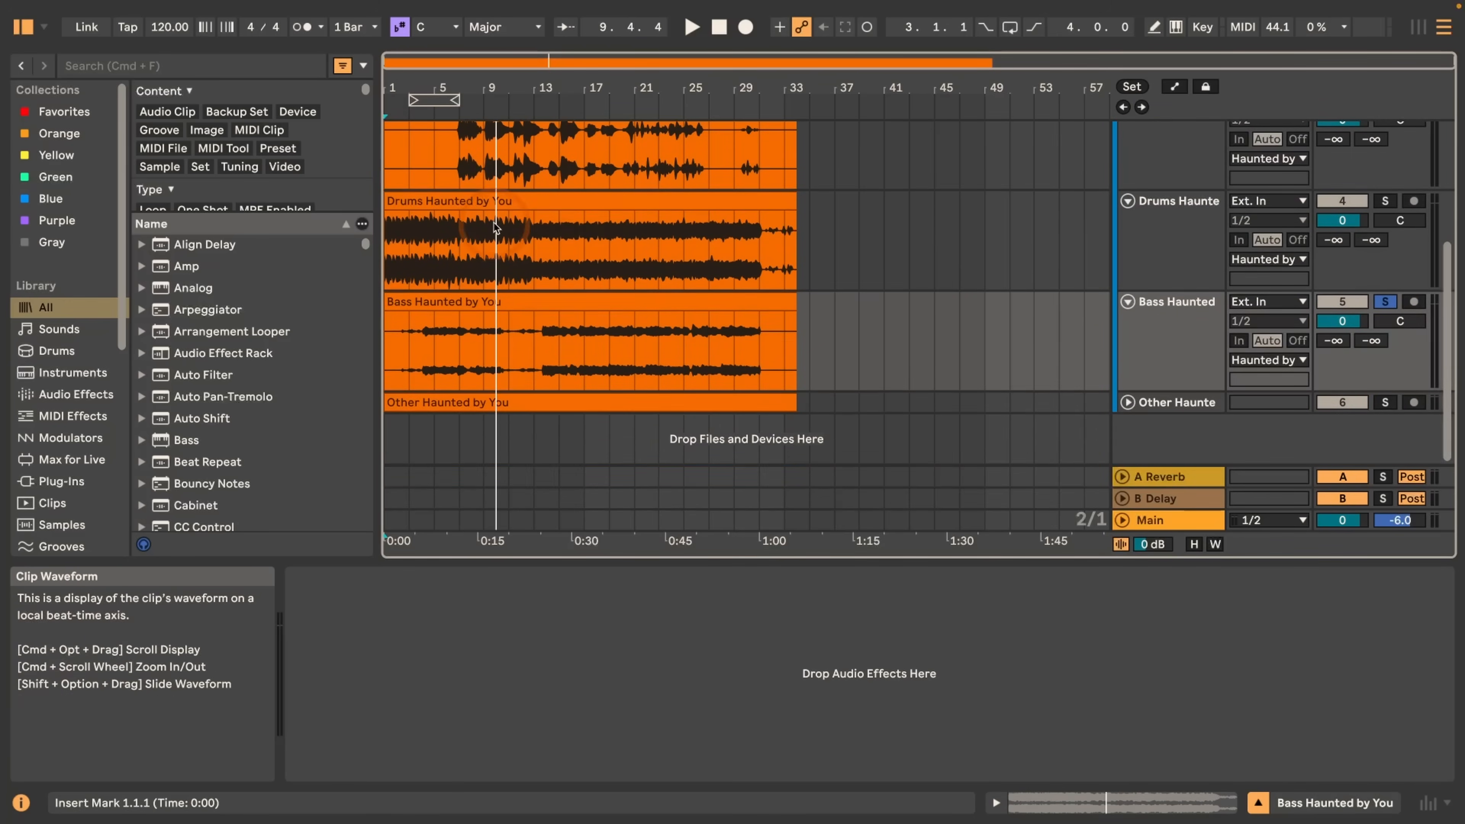
click(430, 113)
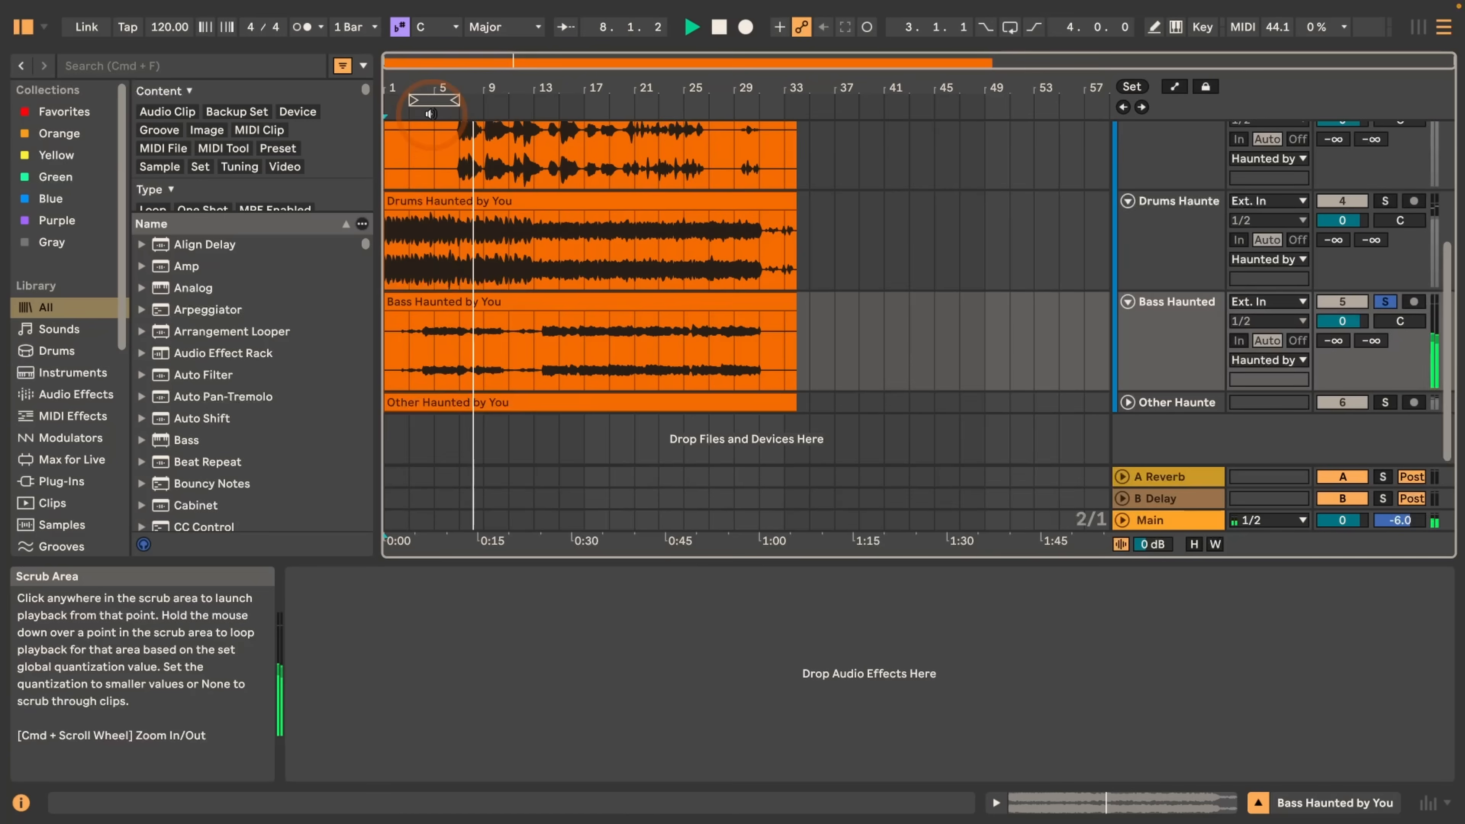
click(540, 111)
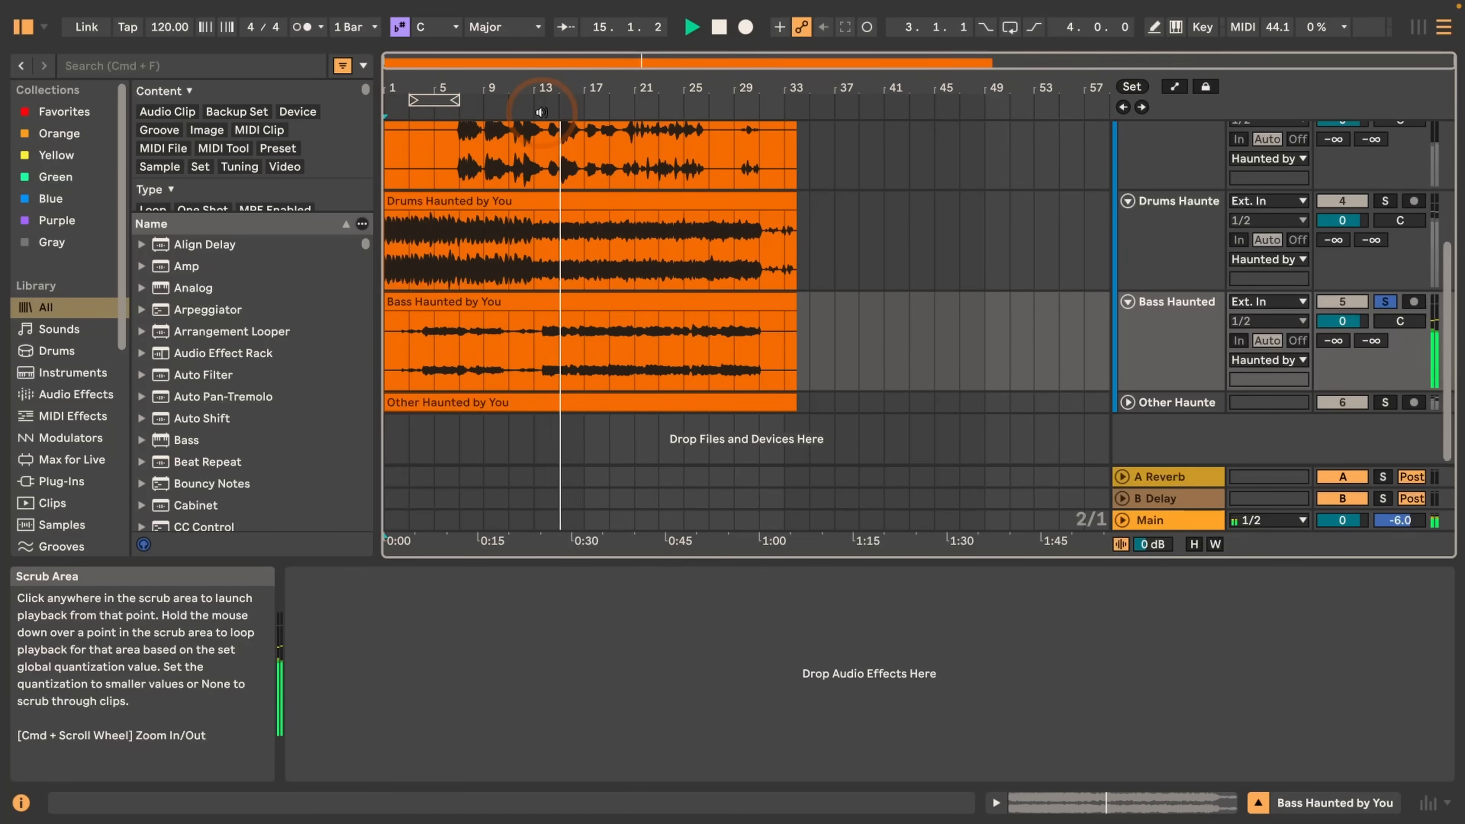
key(space)
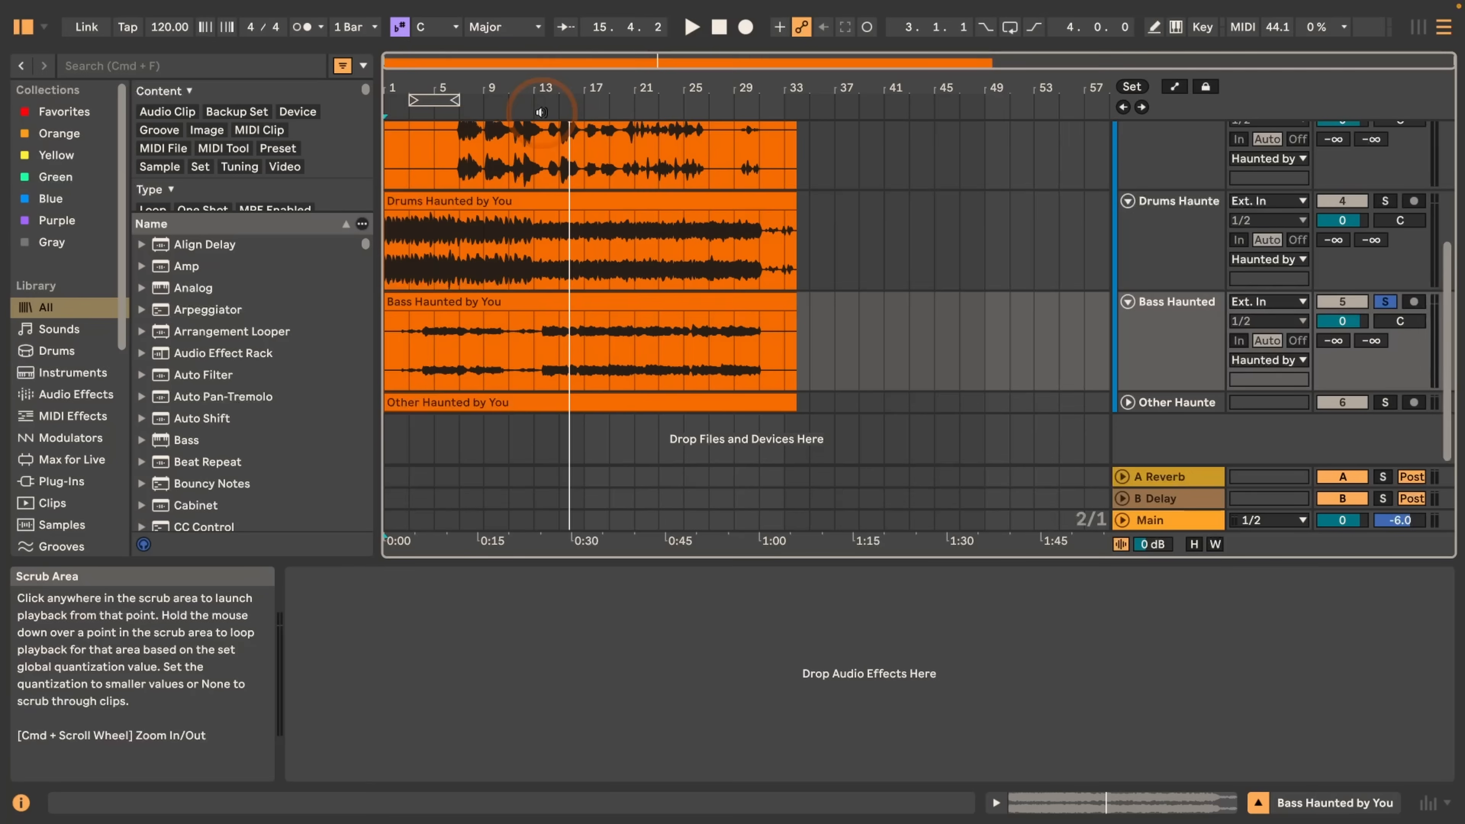
Step: Solo and unfold the Other stem track, and listen to it from the start and again from about bar 4
click(1385, 402)
click(1128, 402)
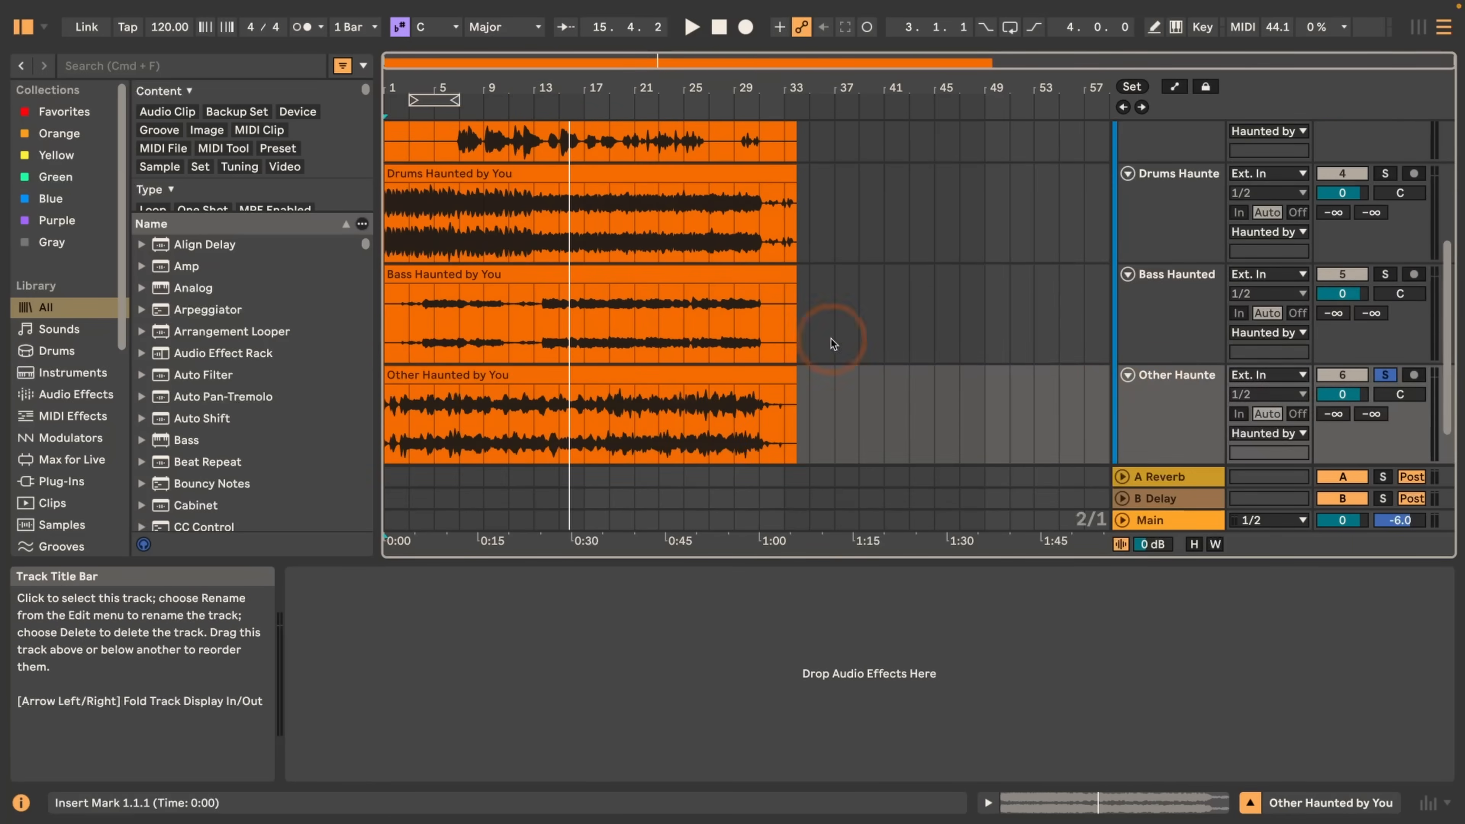
click(524, 277)
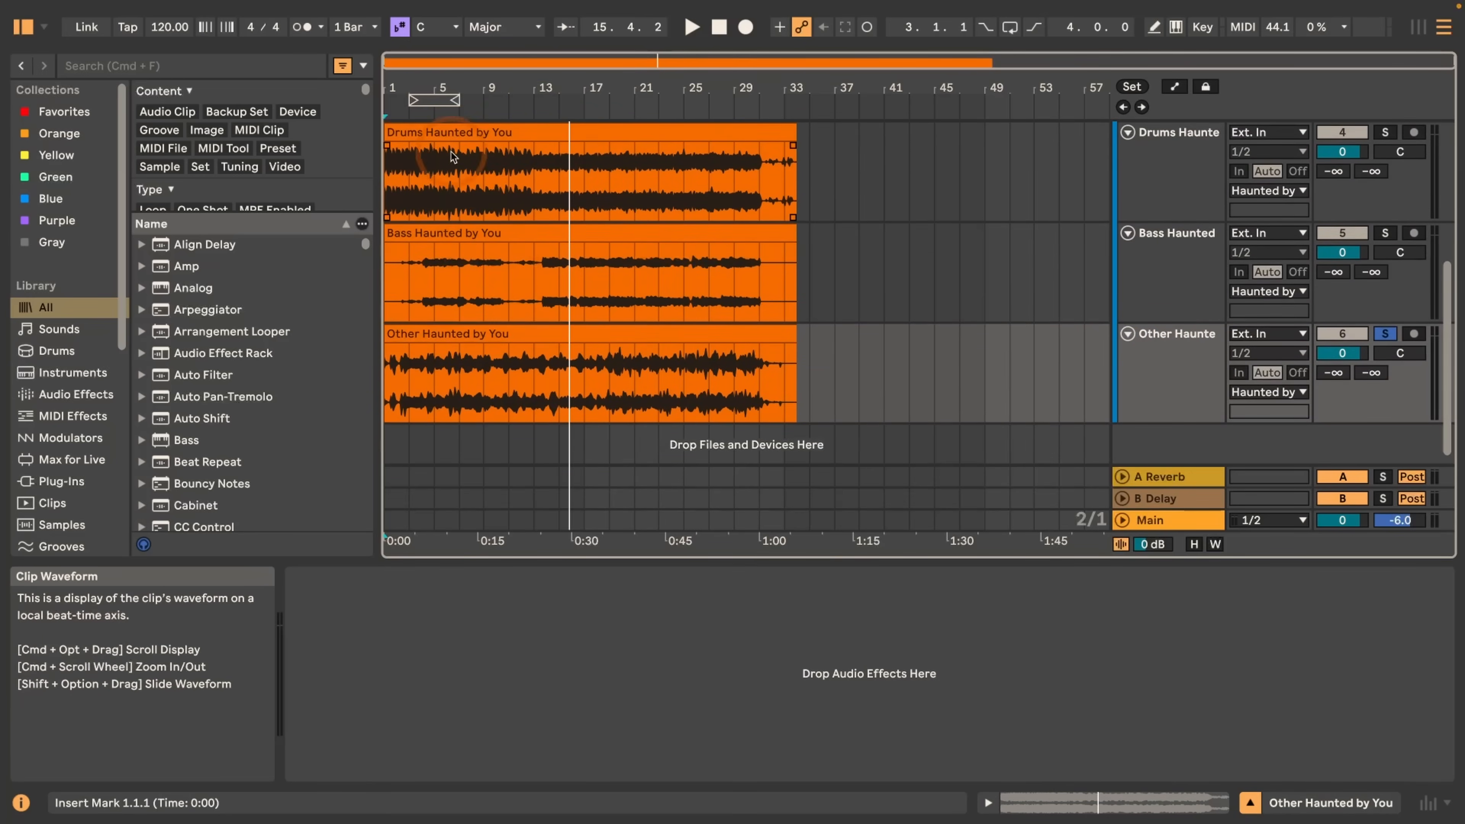
click(718, 29)
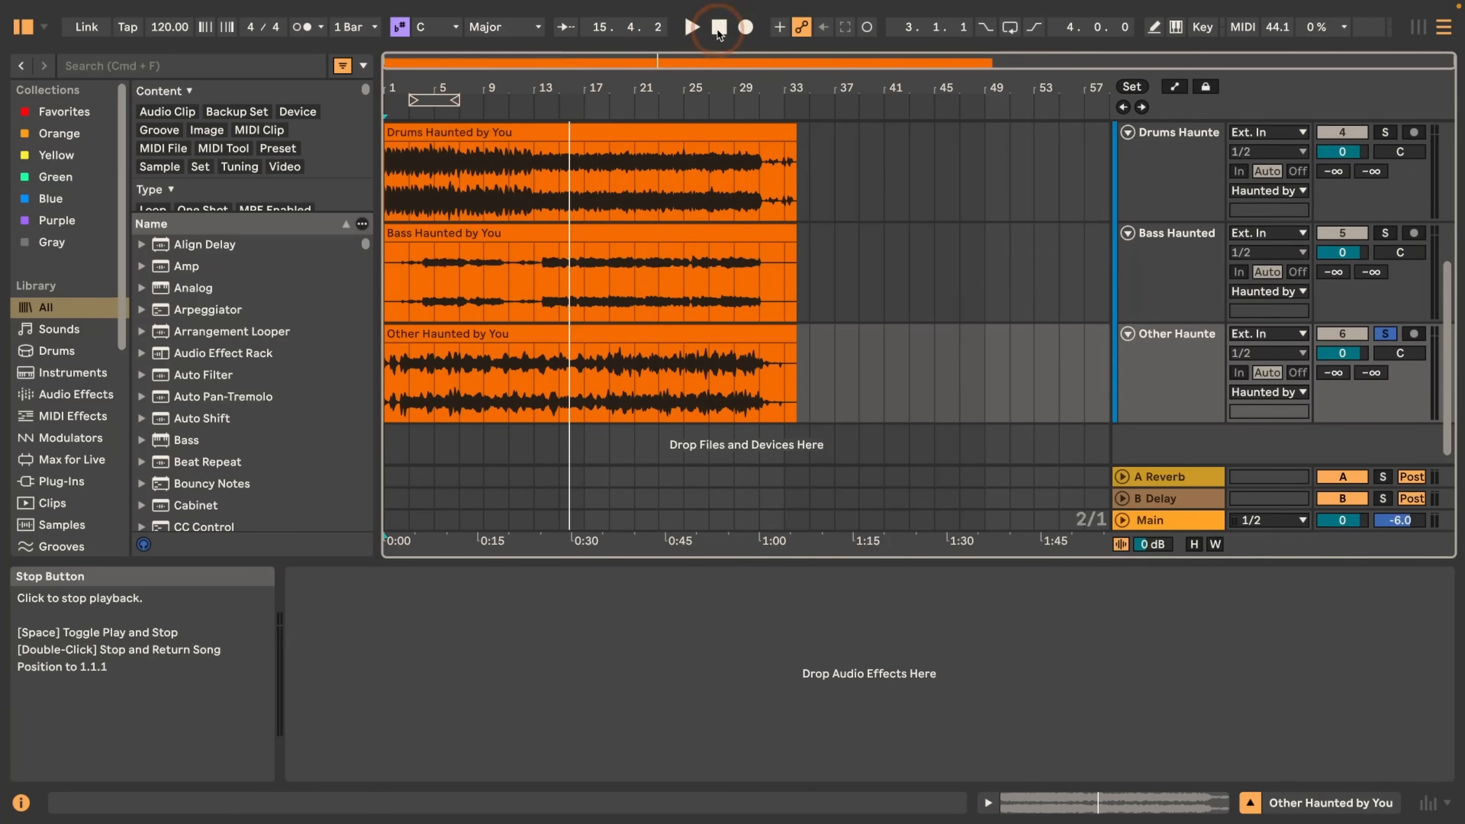
click(718, 29)
click(691, 29)
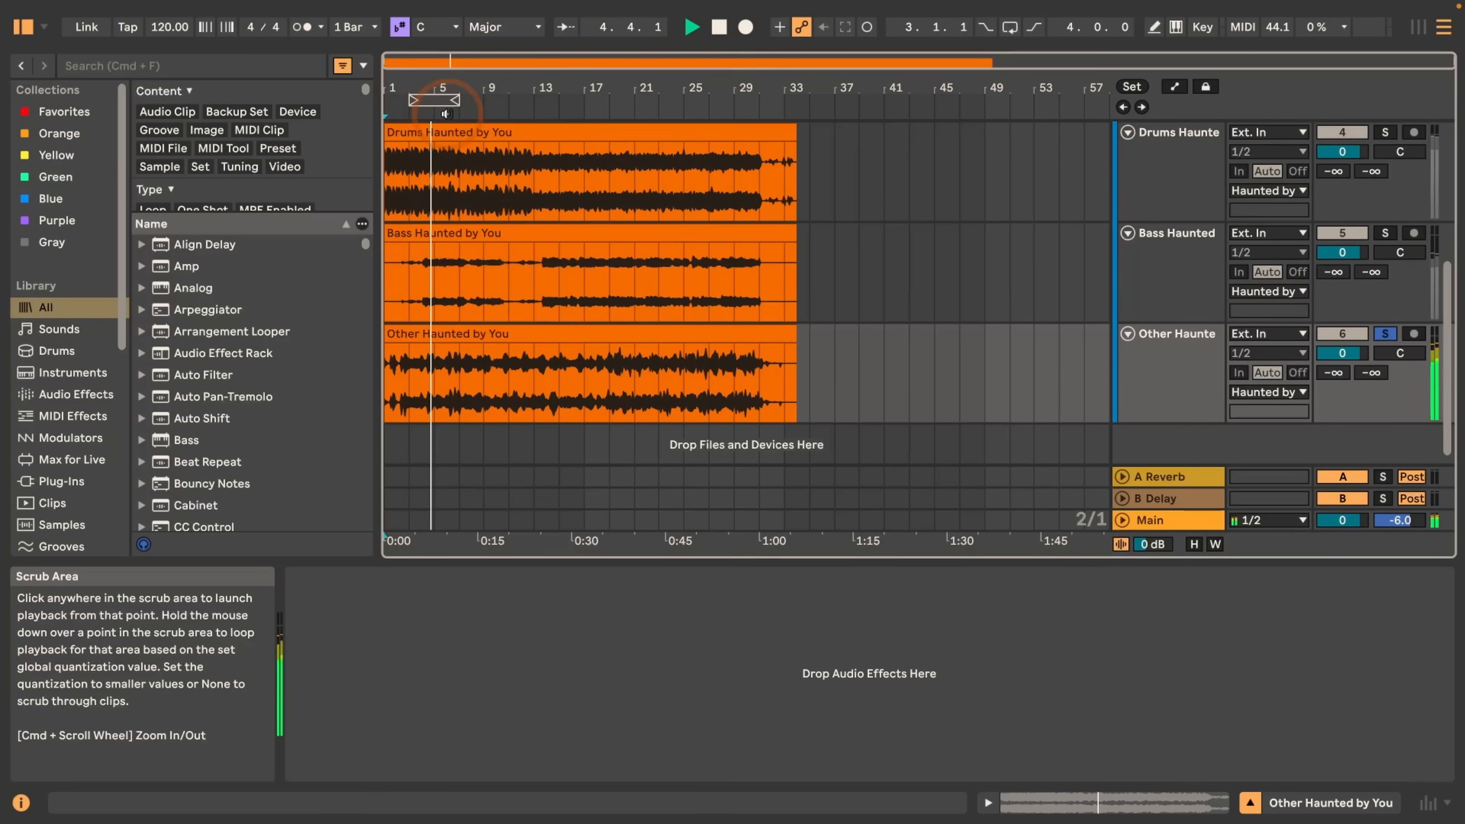
key(space)
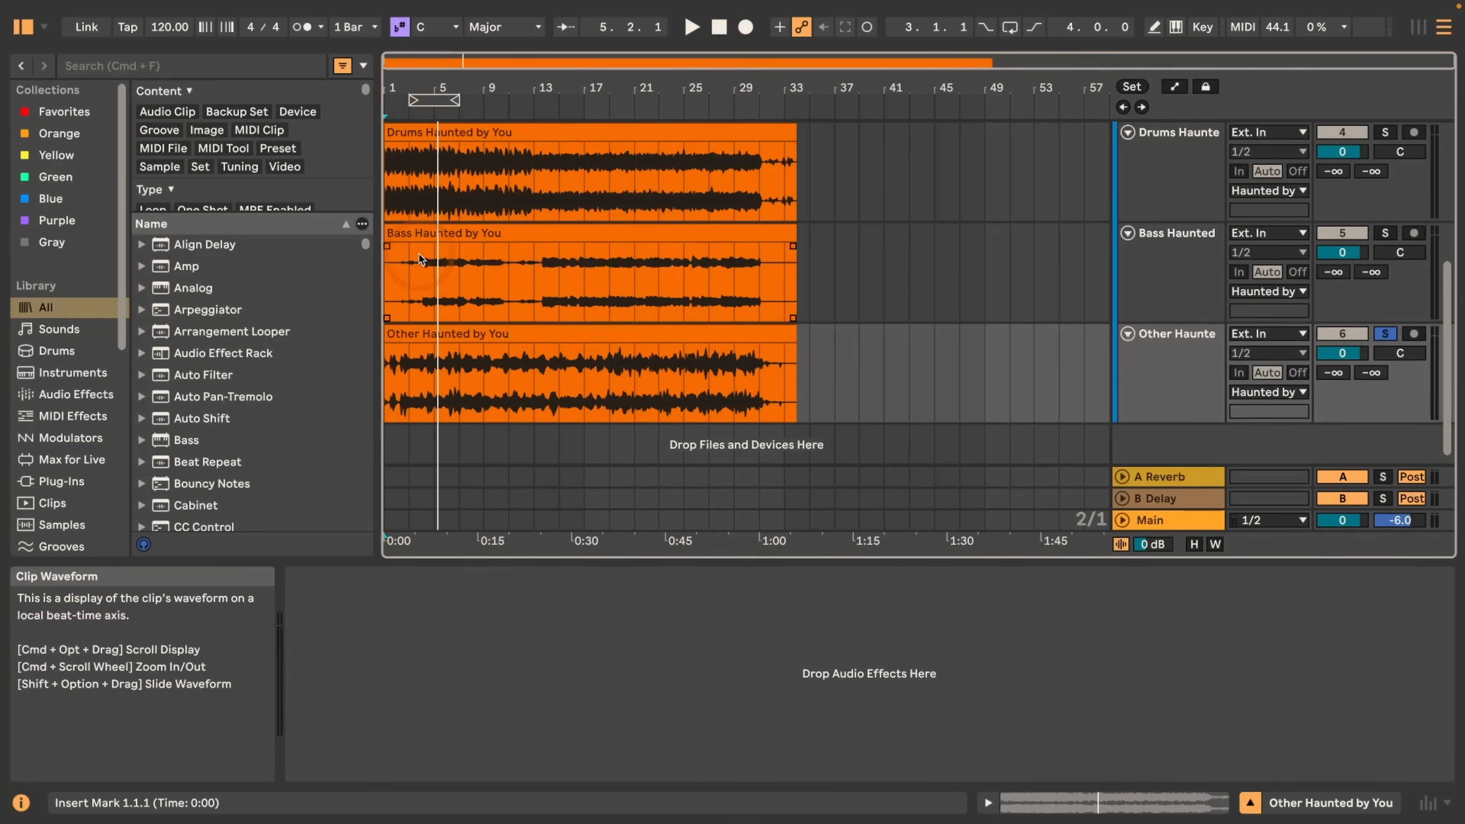
click(419, 395)
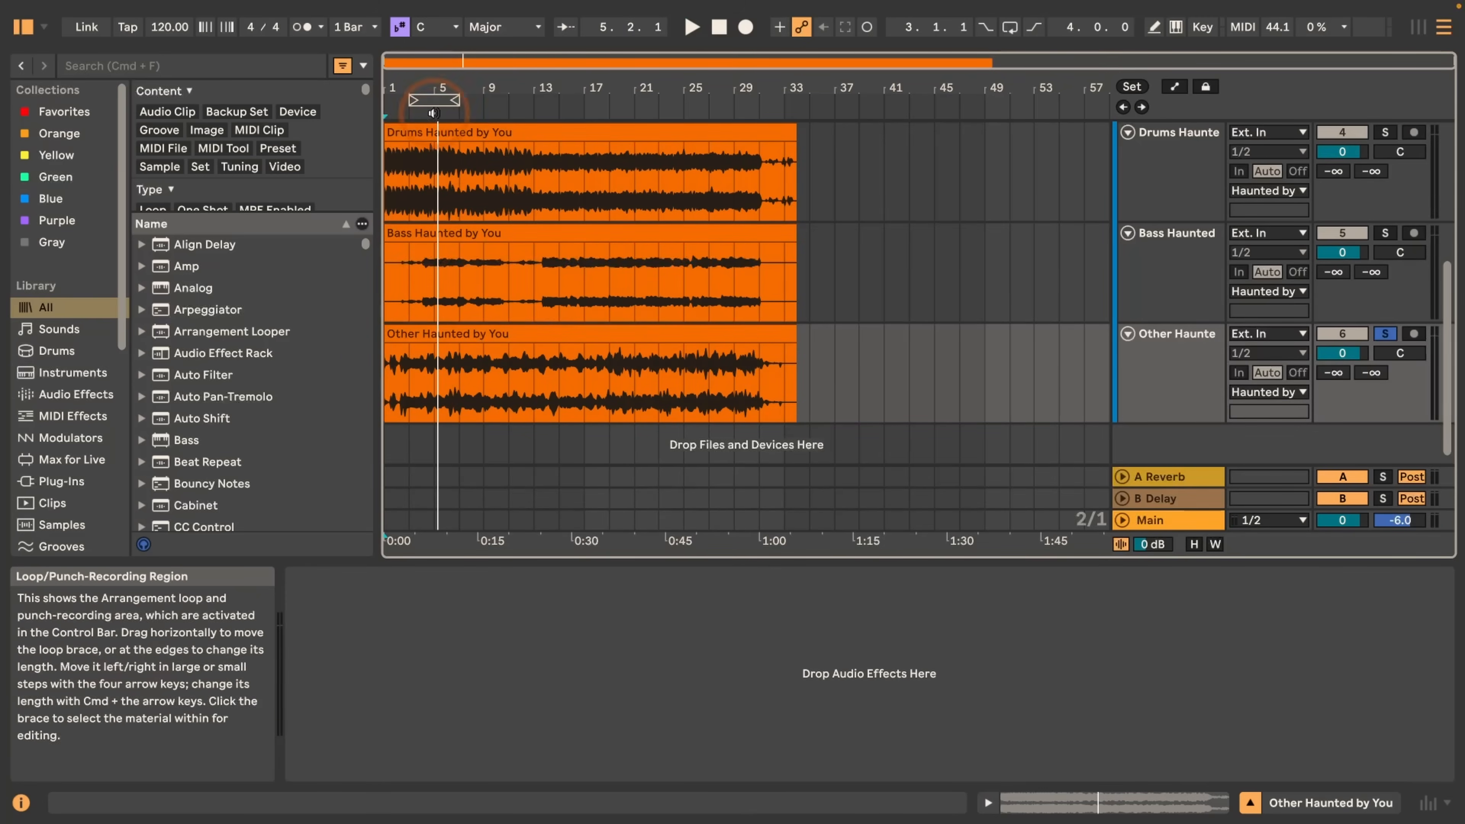
click(428, 149)
click(434, 115)
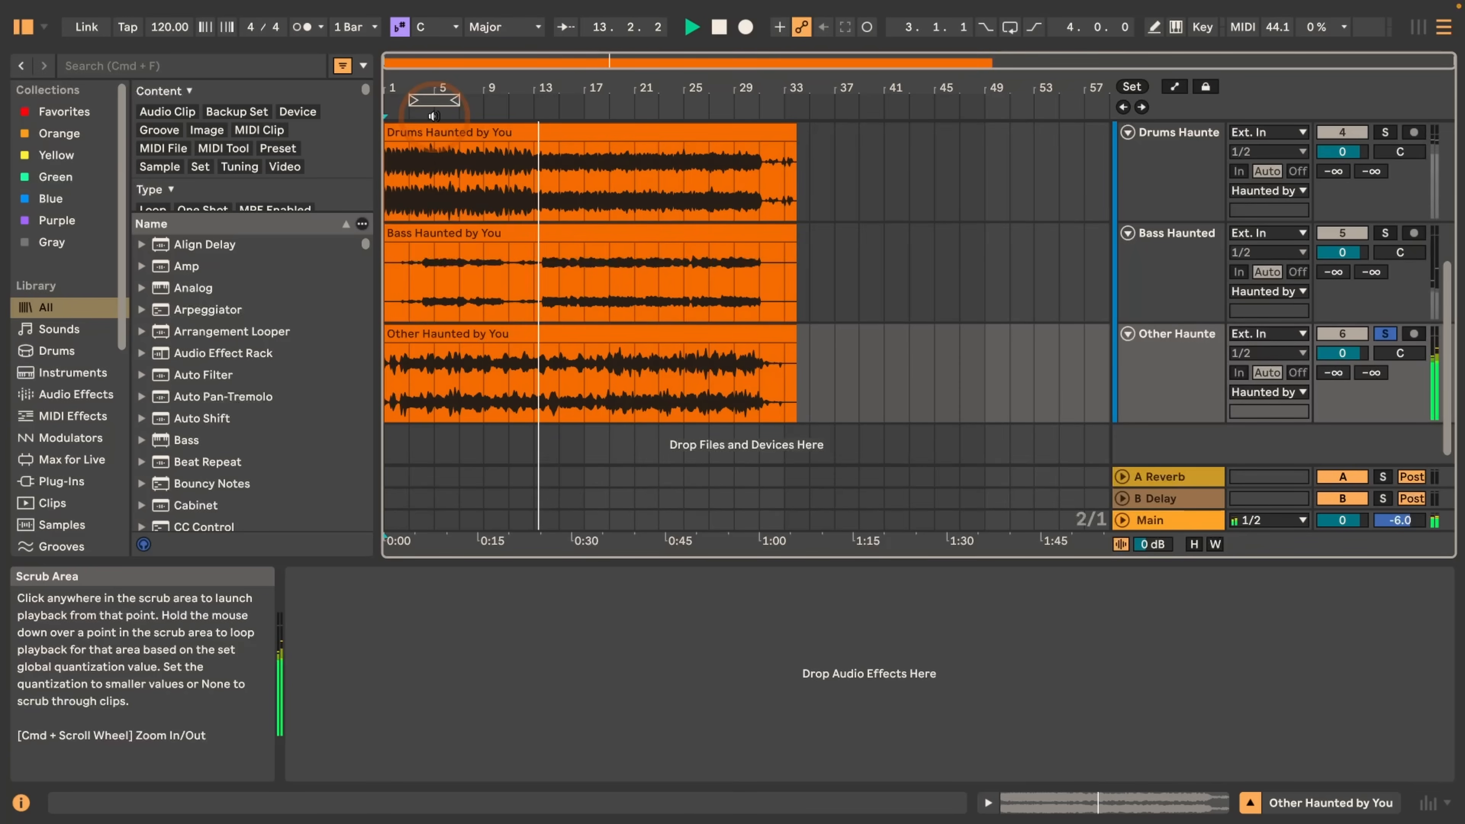
key(space)
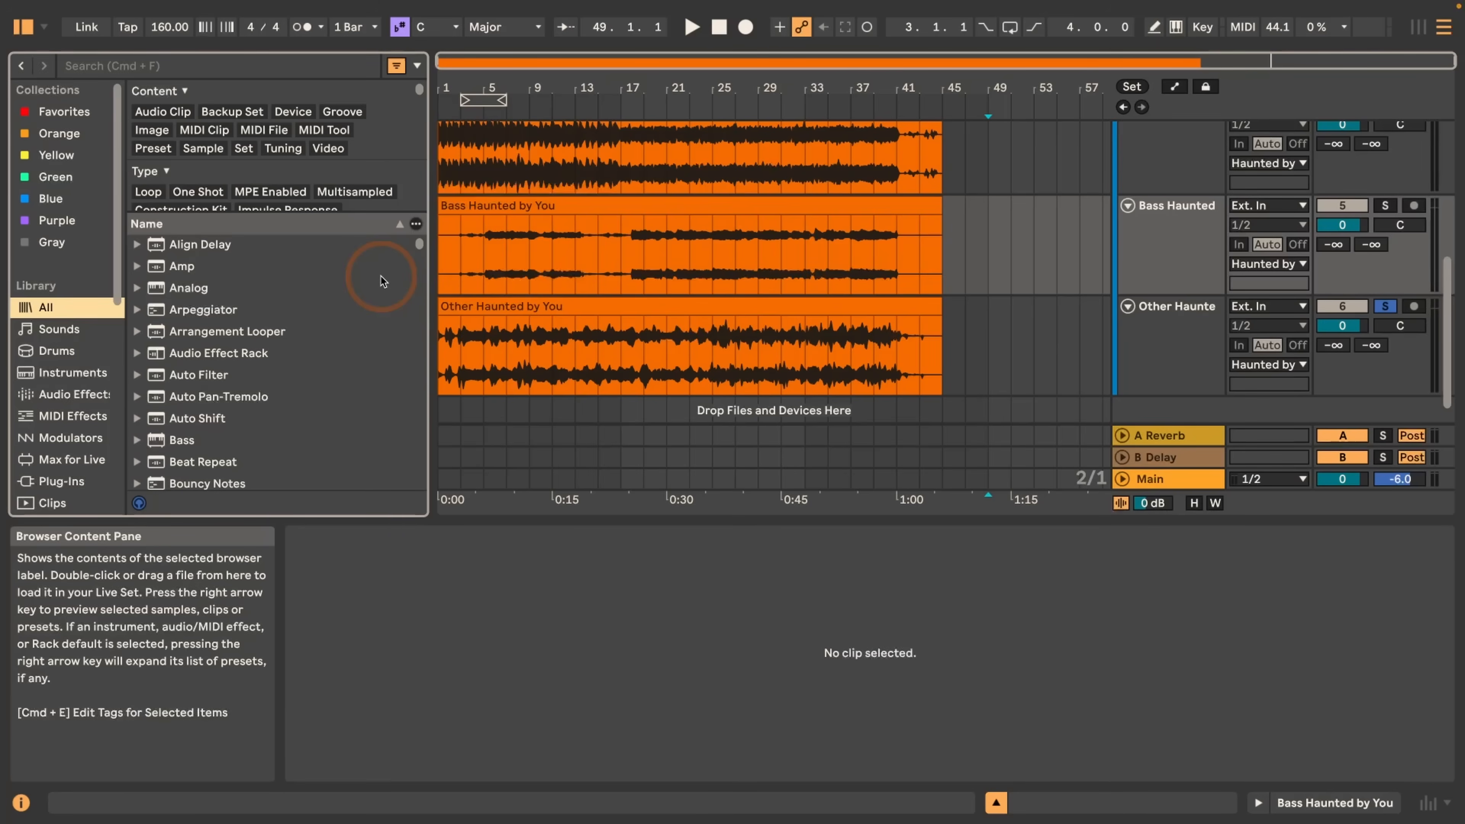
Step: Open the Splice sample catalogue in the browser and search it for "vocal female a min"
scroll(66, 326, down, 8)
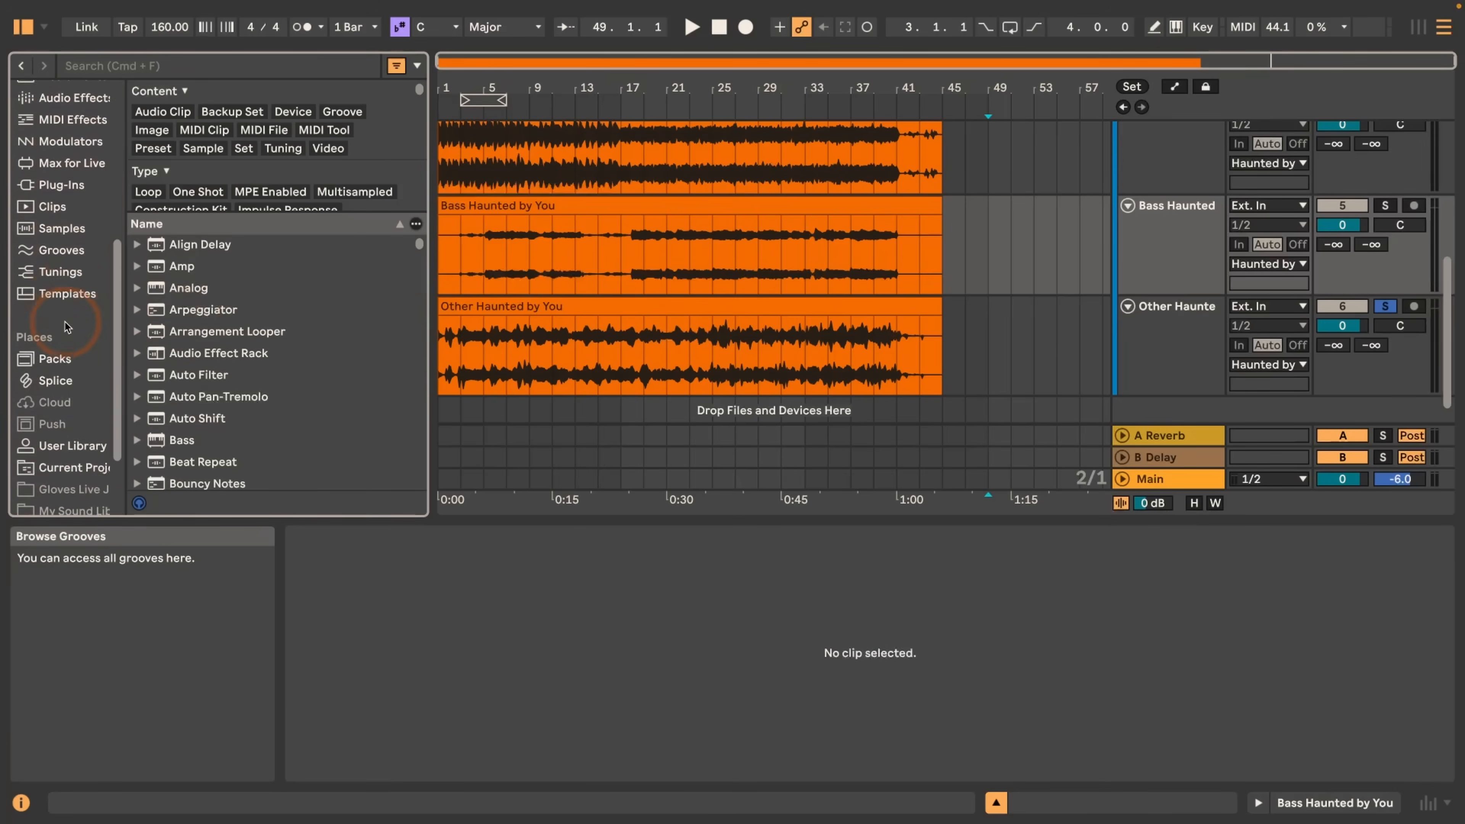
scroll(66, 314, down, 4)
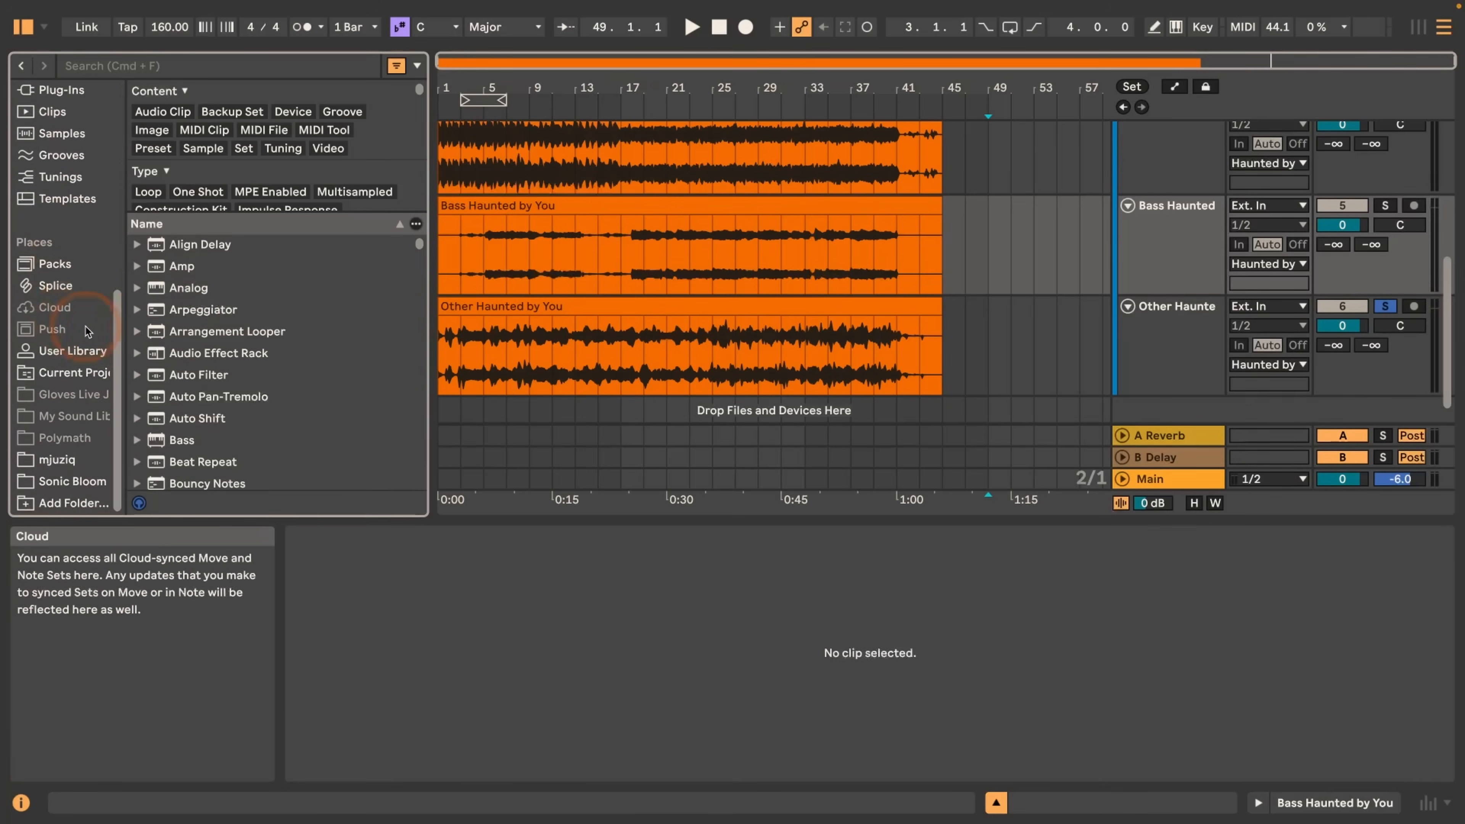
click(70, 289)
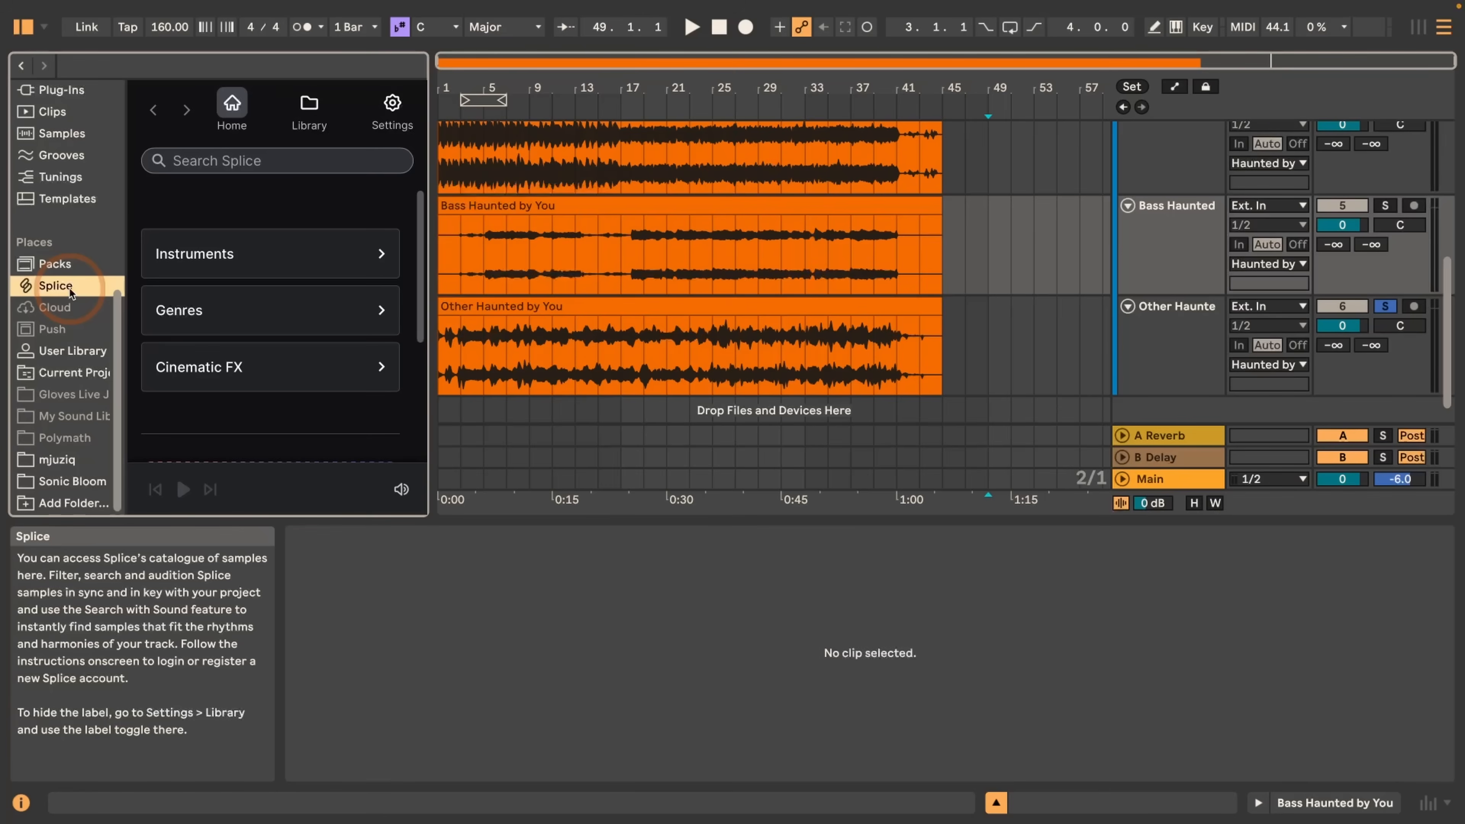
click(219, 161)
text(vocal female)
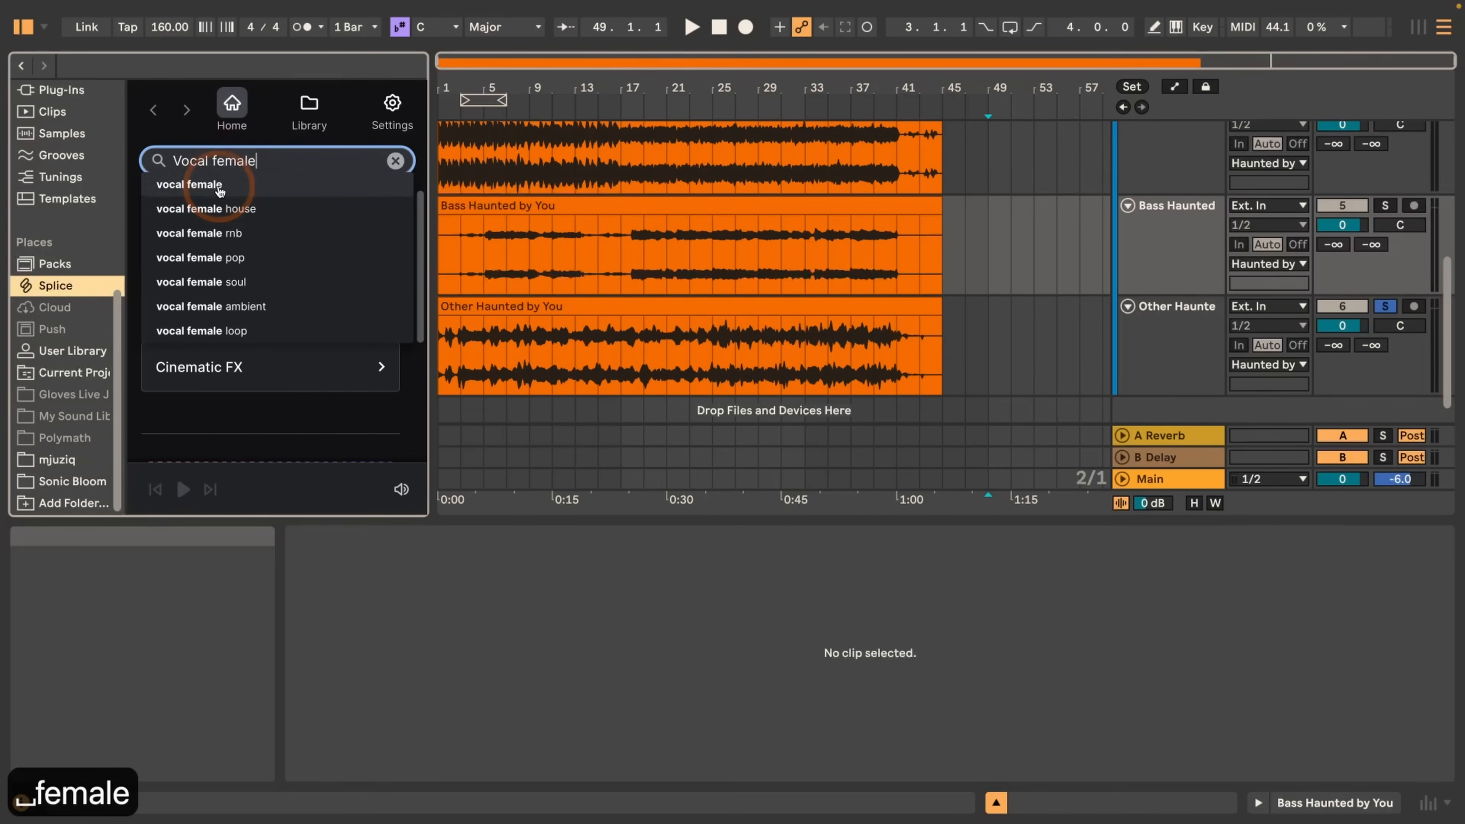
key(Return)
text(a min)
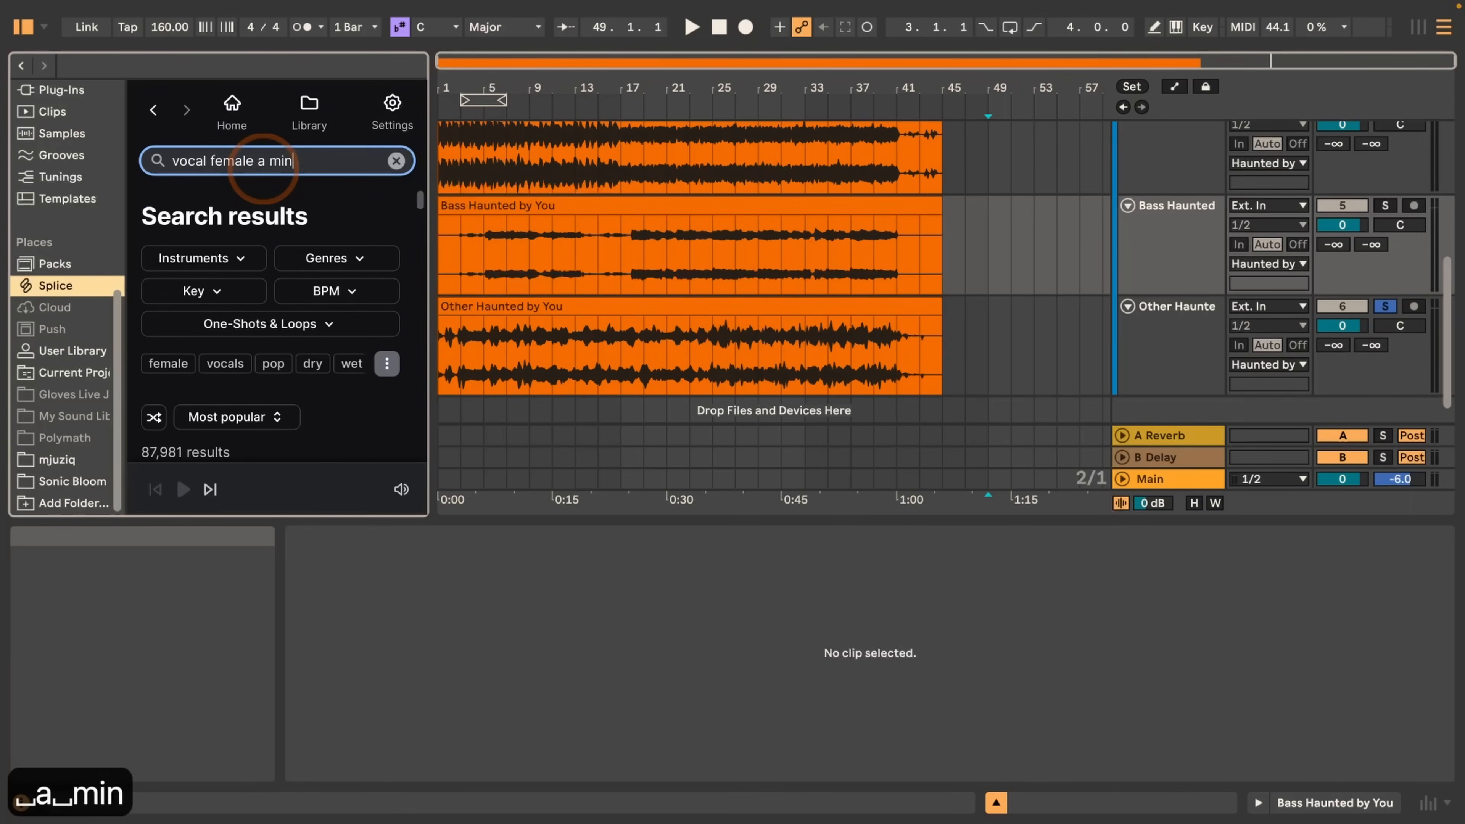
key(Return)
Step: Preview the OSS_SOJD_142_VOCAL sample on its own and browse further through the vocal search results
scroll(262, 236, down, 5)
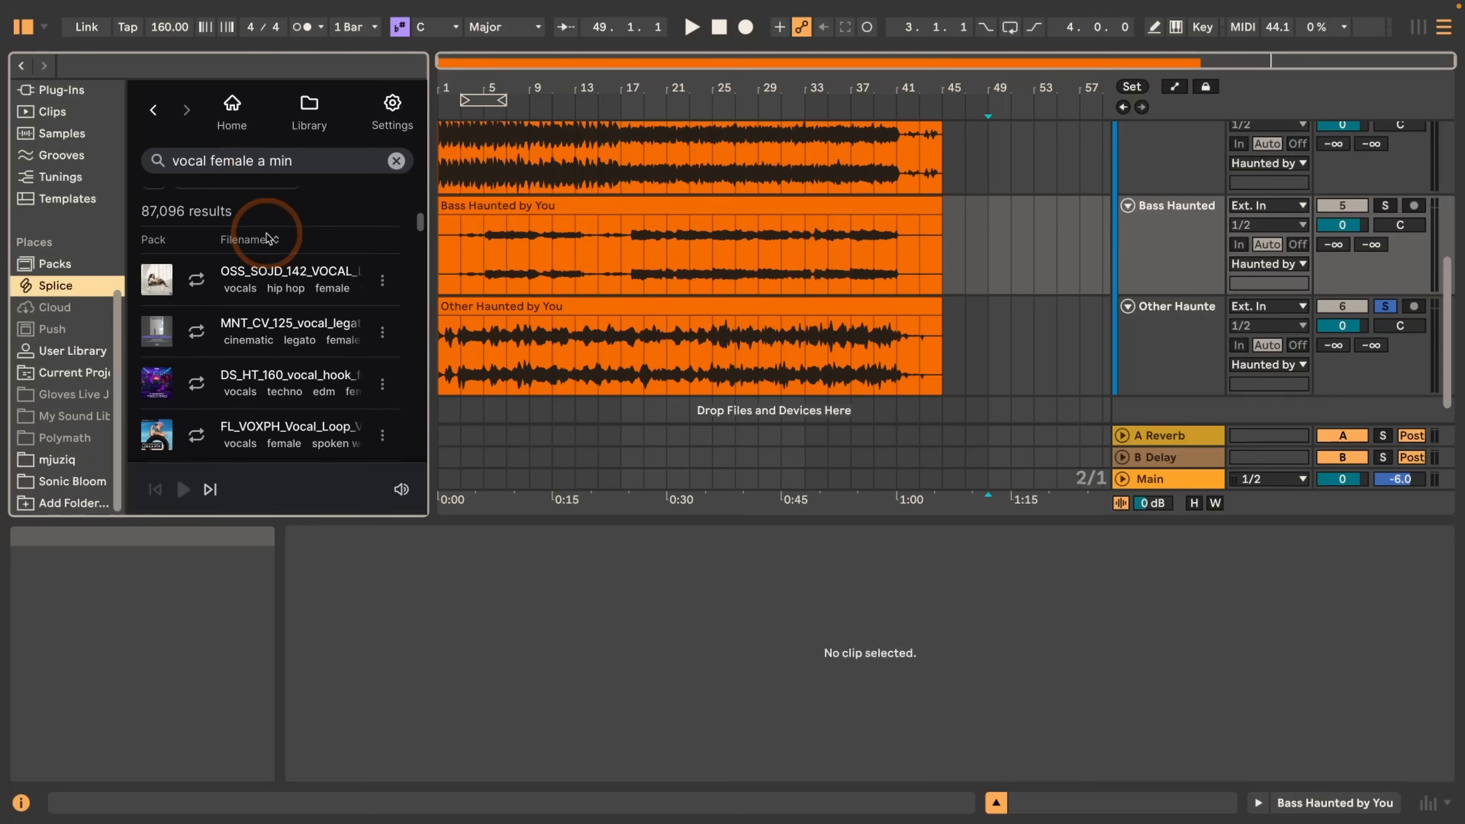
scroll(268, 239, down, 1)
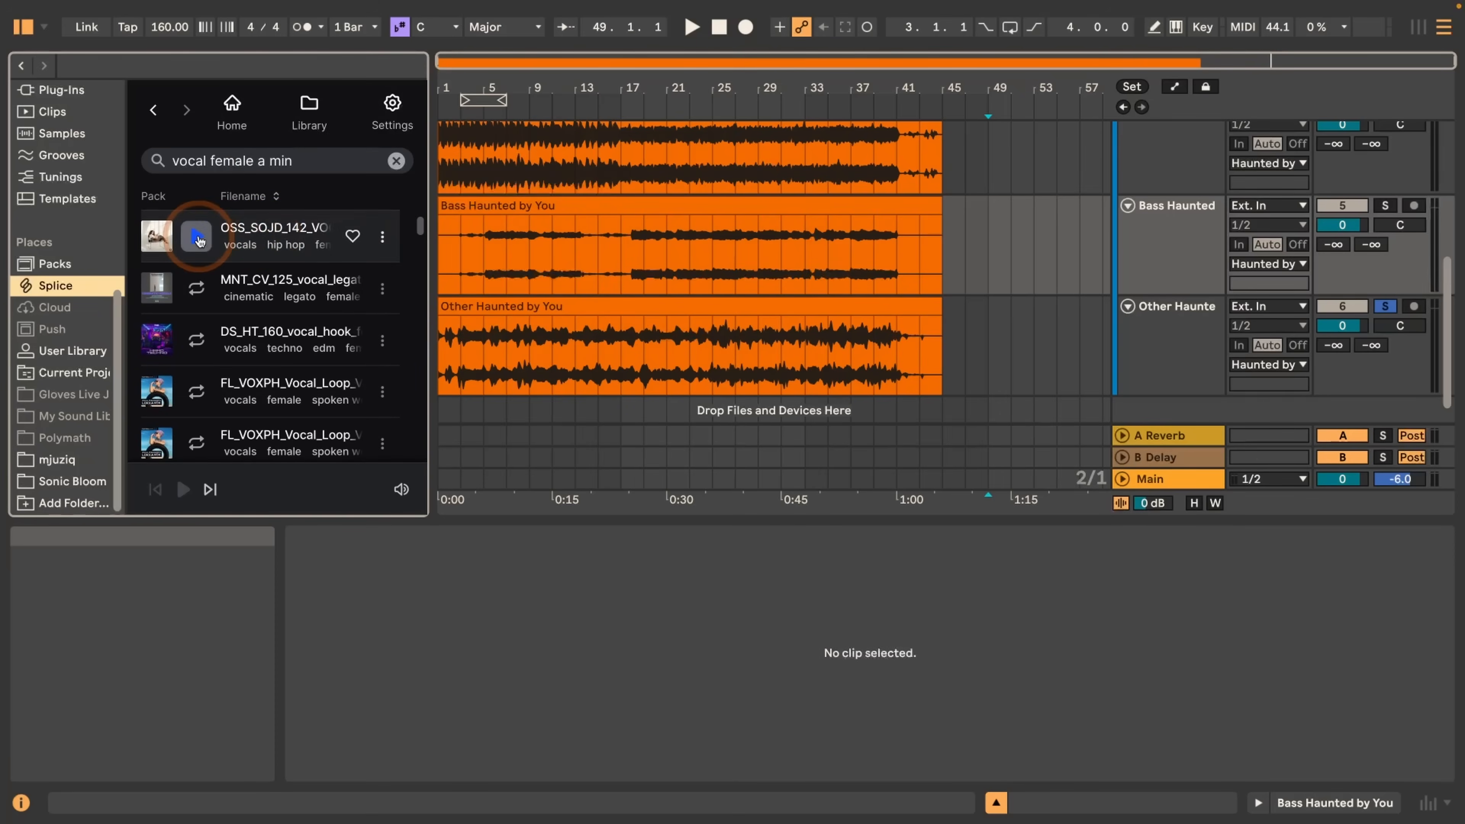
click(197, 237)
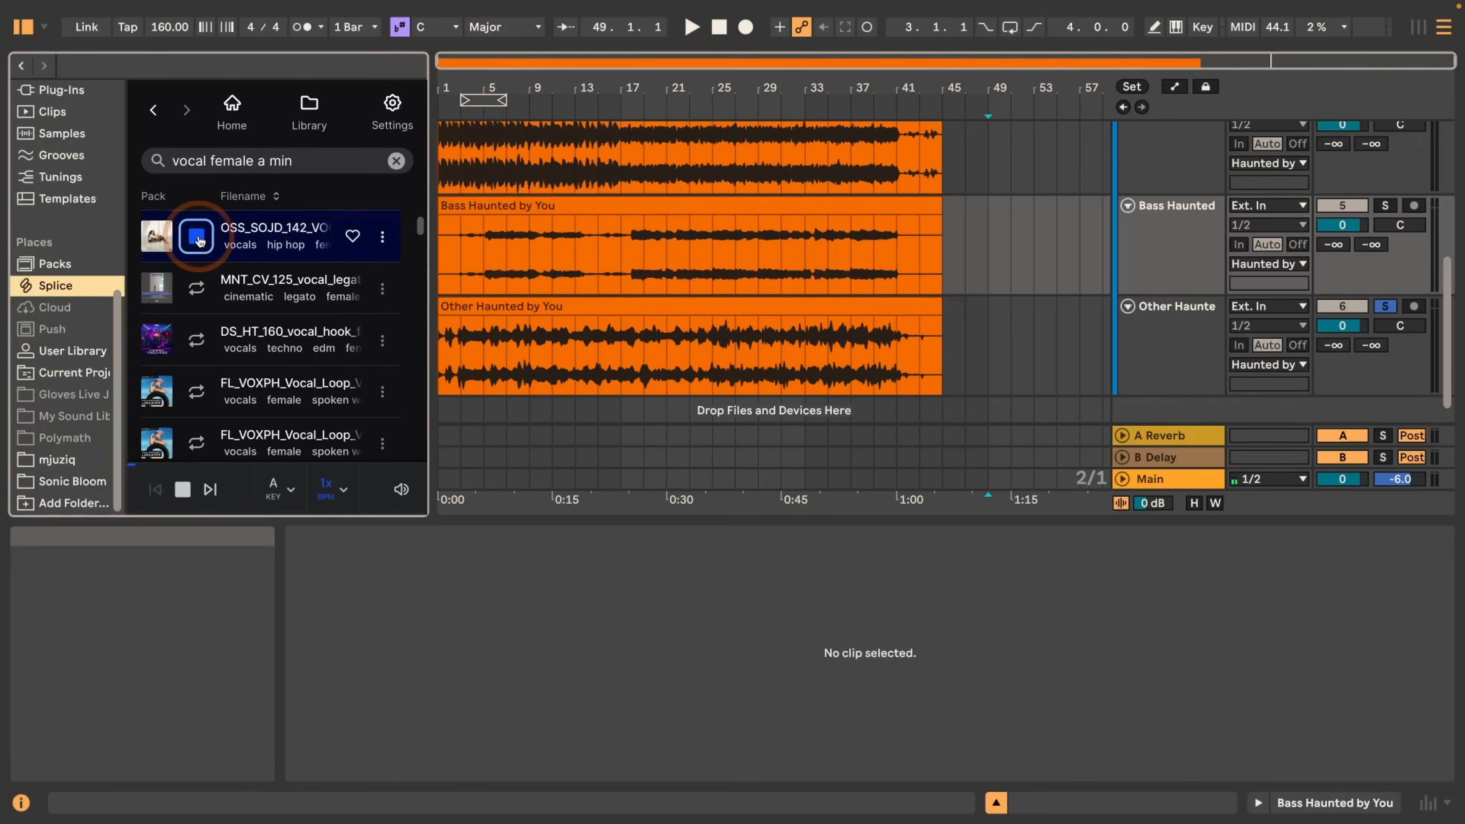
click(197, 236)
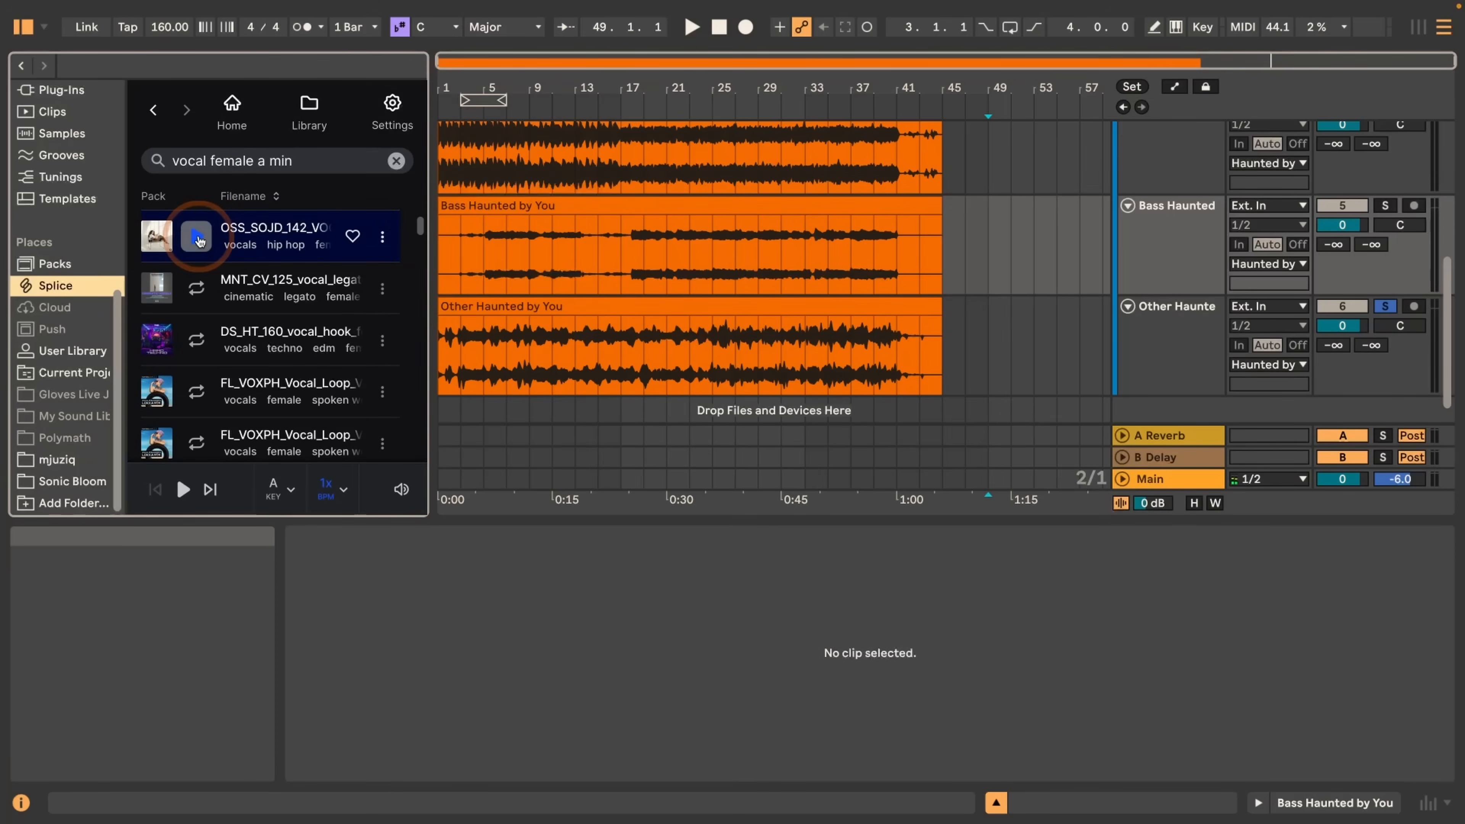
scroll(199, 240, down, 10)
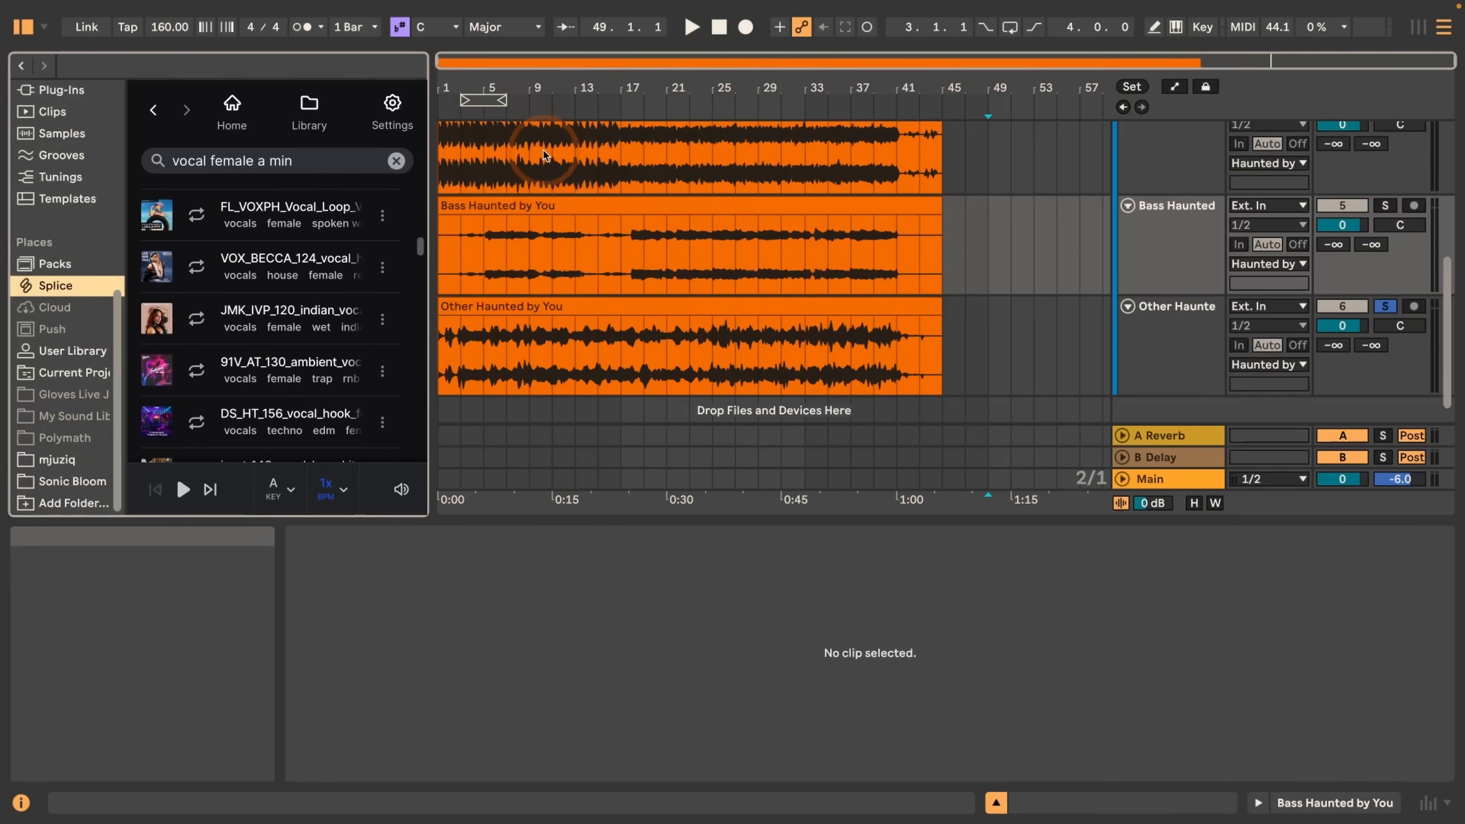
Step: Move the arrangement loop range to bars 21 to 25 as the playback area for auditioning samples
drag(476, 101, 708, 102)
click(203, 324)
scroll(1075, 257, up, 5)
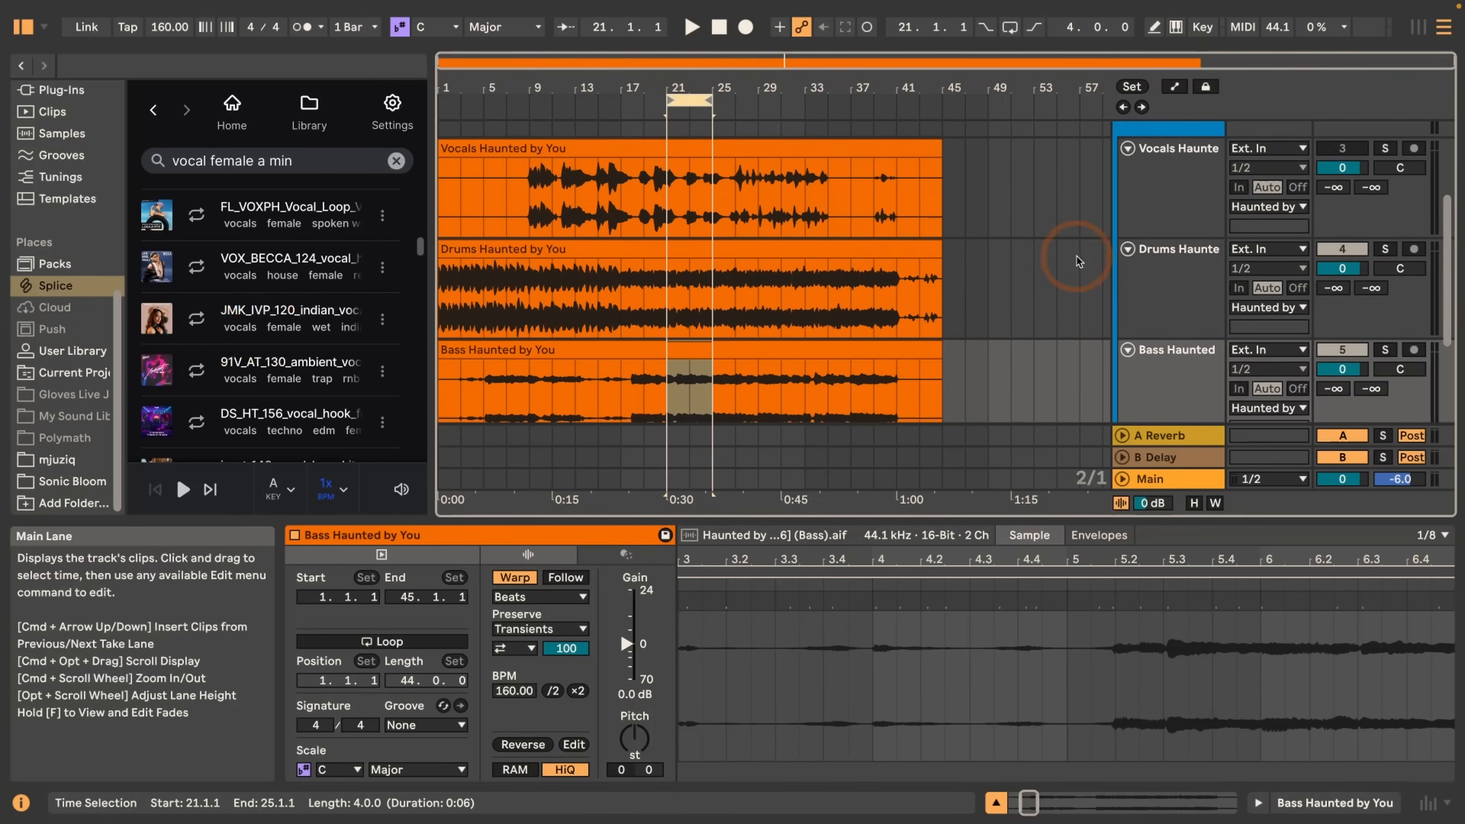
click(1341, 167)
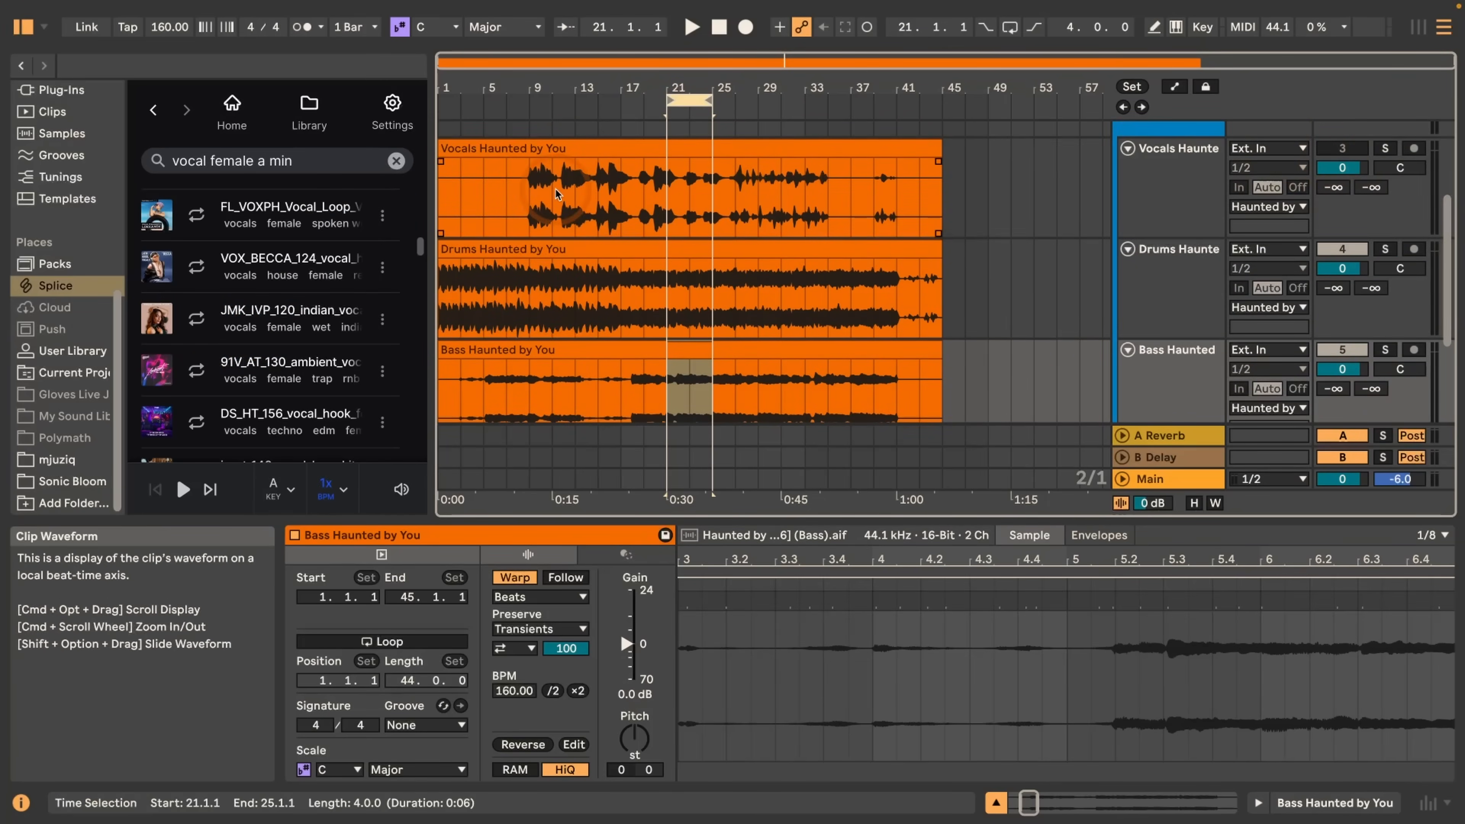
scroll(538, 195, down, 4)
Step: Preview the JMK_IVP_120 Indian vocal sample together with the arrangement playing from bar 21
click(196, 318)
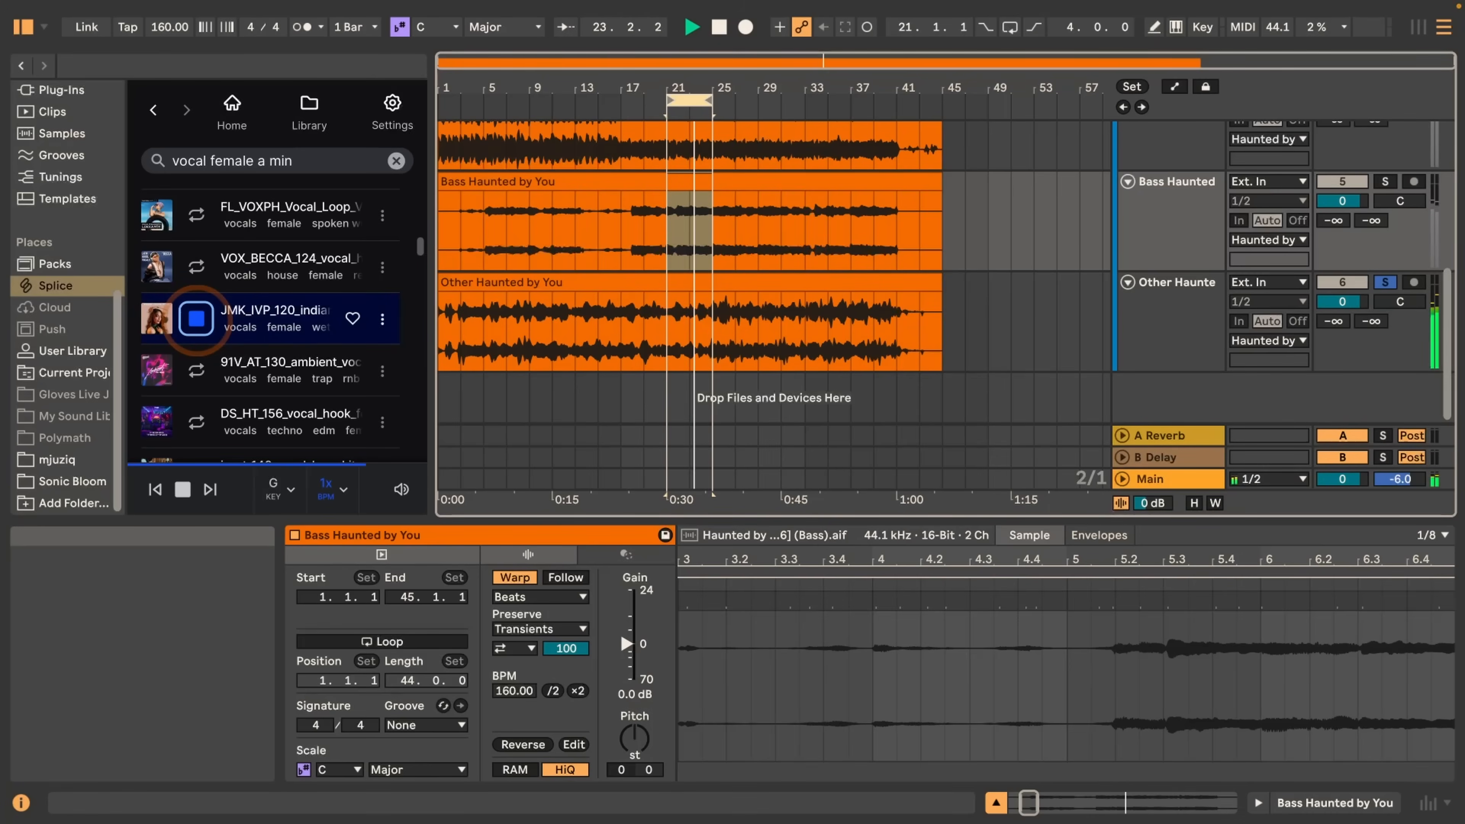
key(space)
click(328, 318)
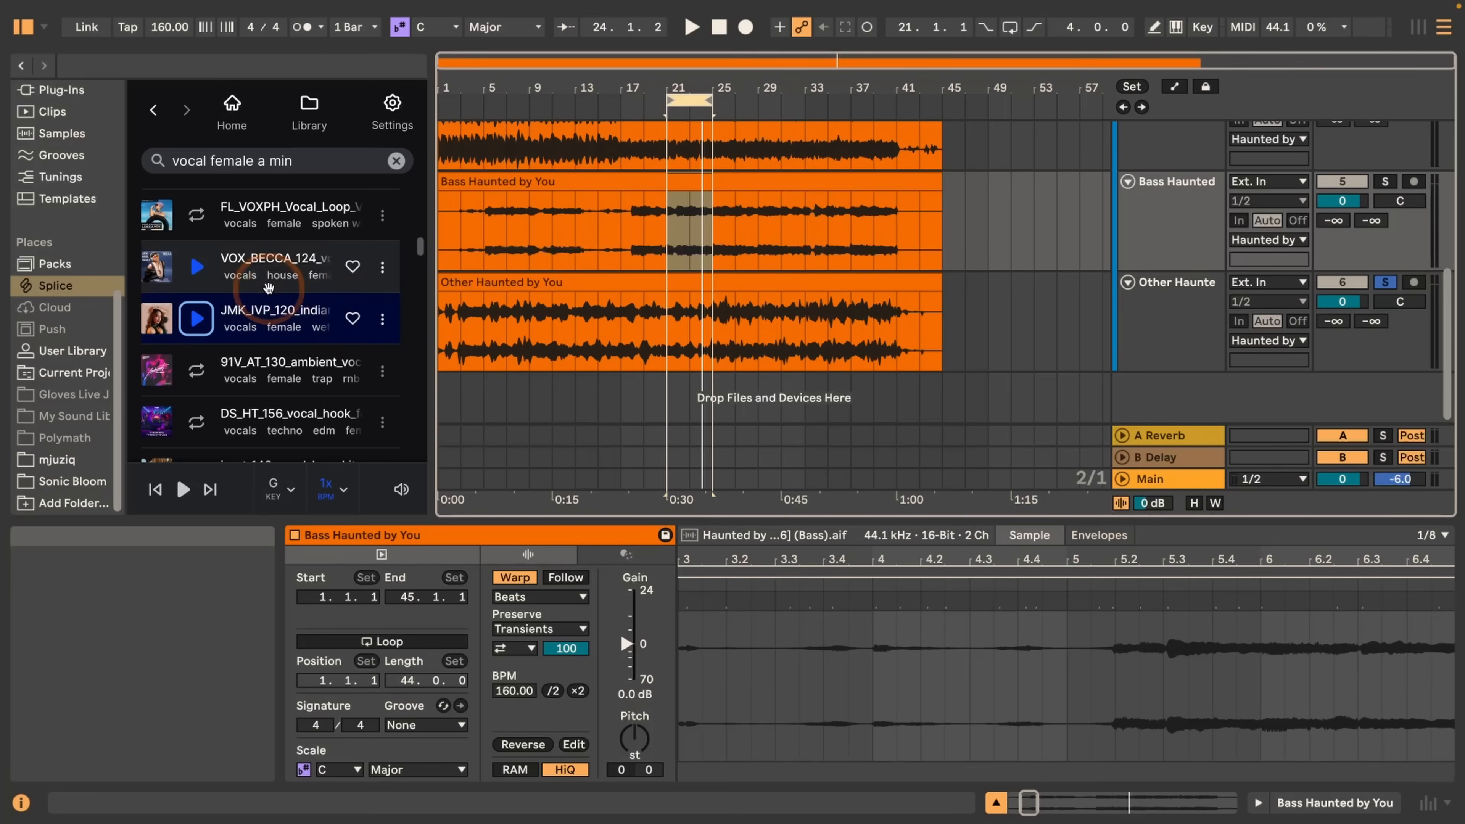
Step: Enable Splice's Transpose option with the key of A for all samples
click(263, 161)
click(300, 161)
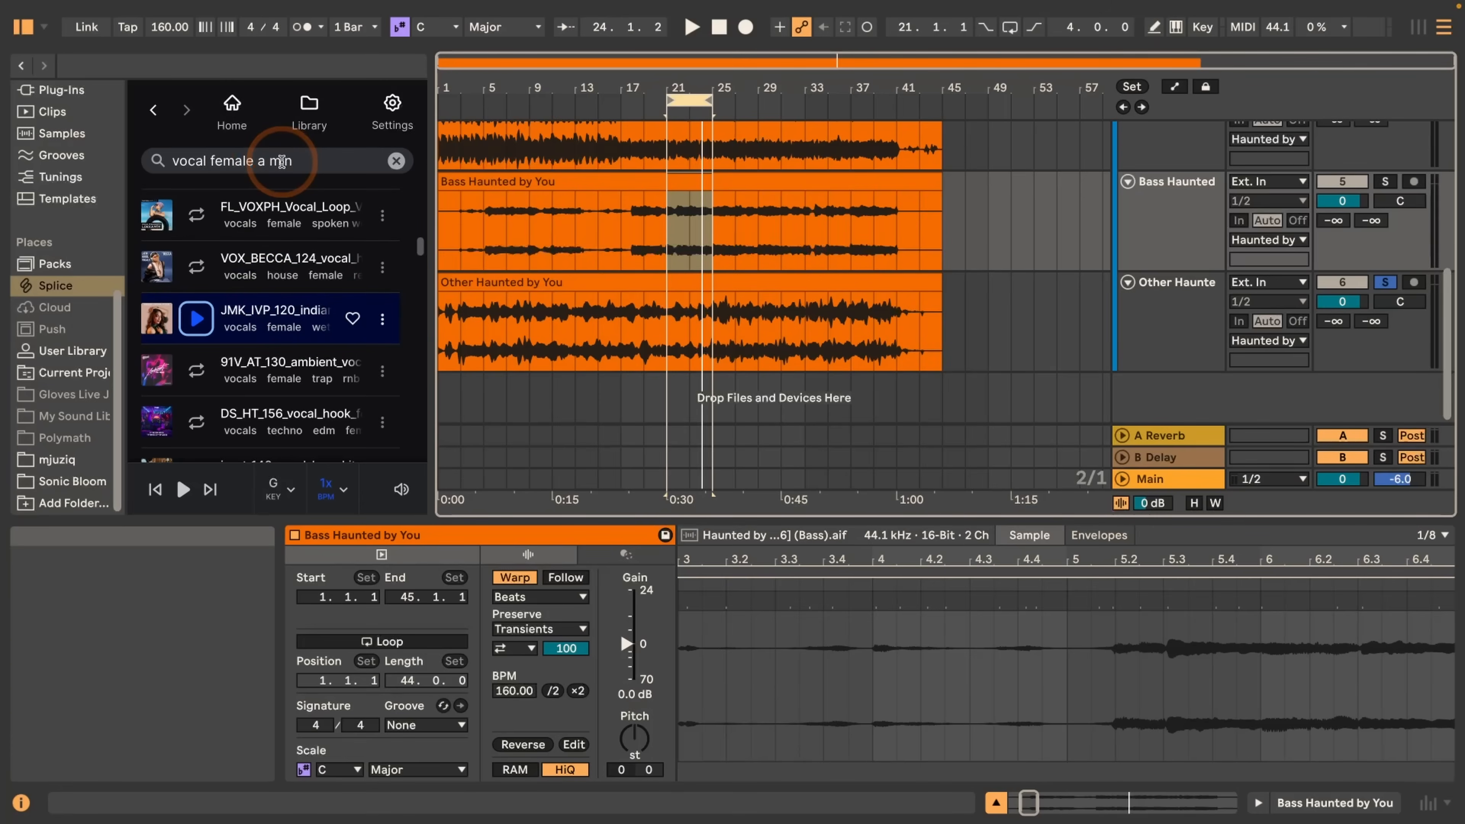
click(287, 490)
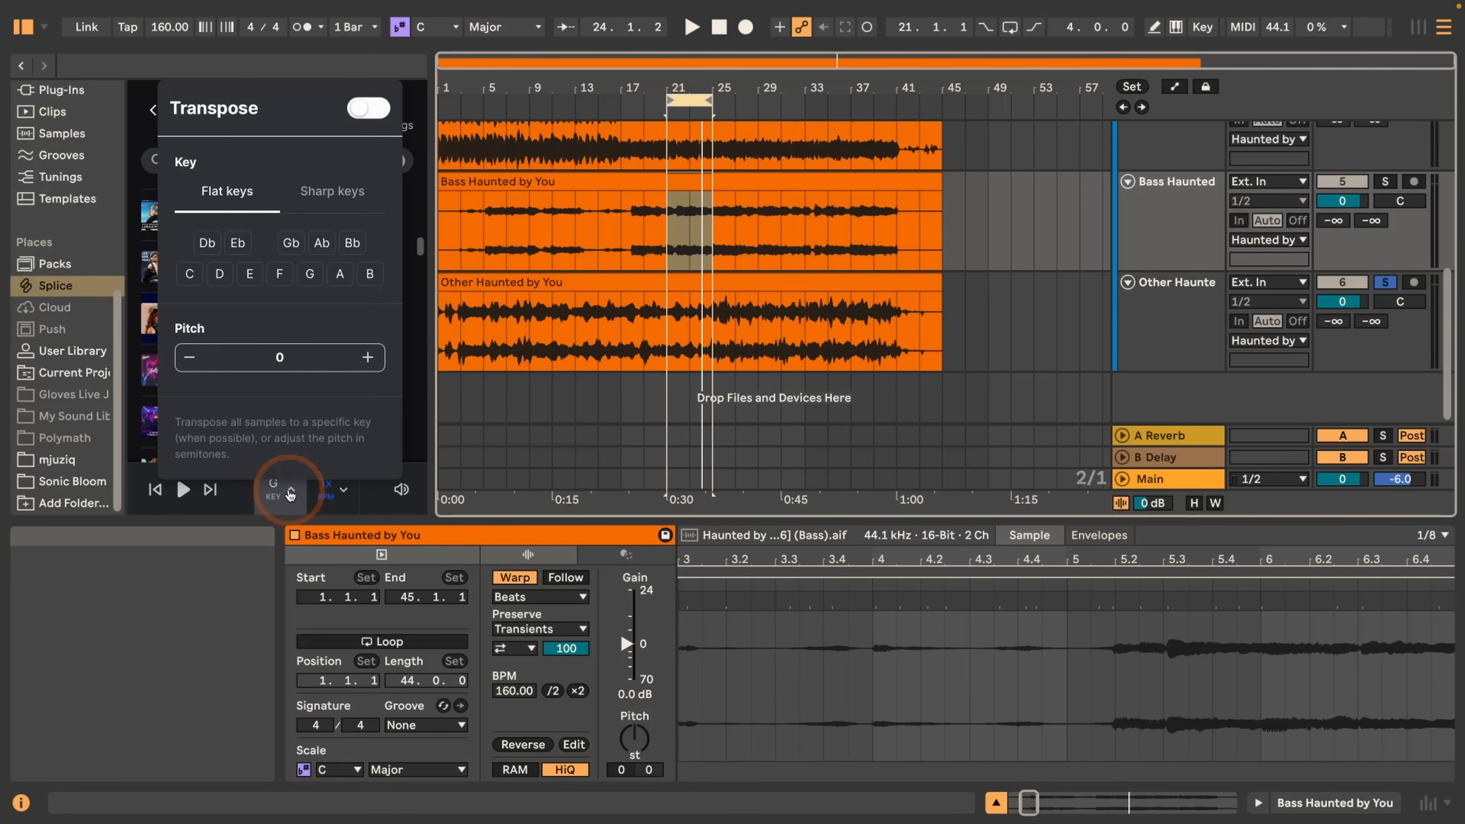
click(267, 416)
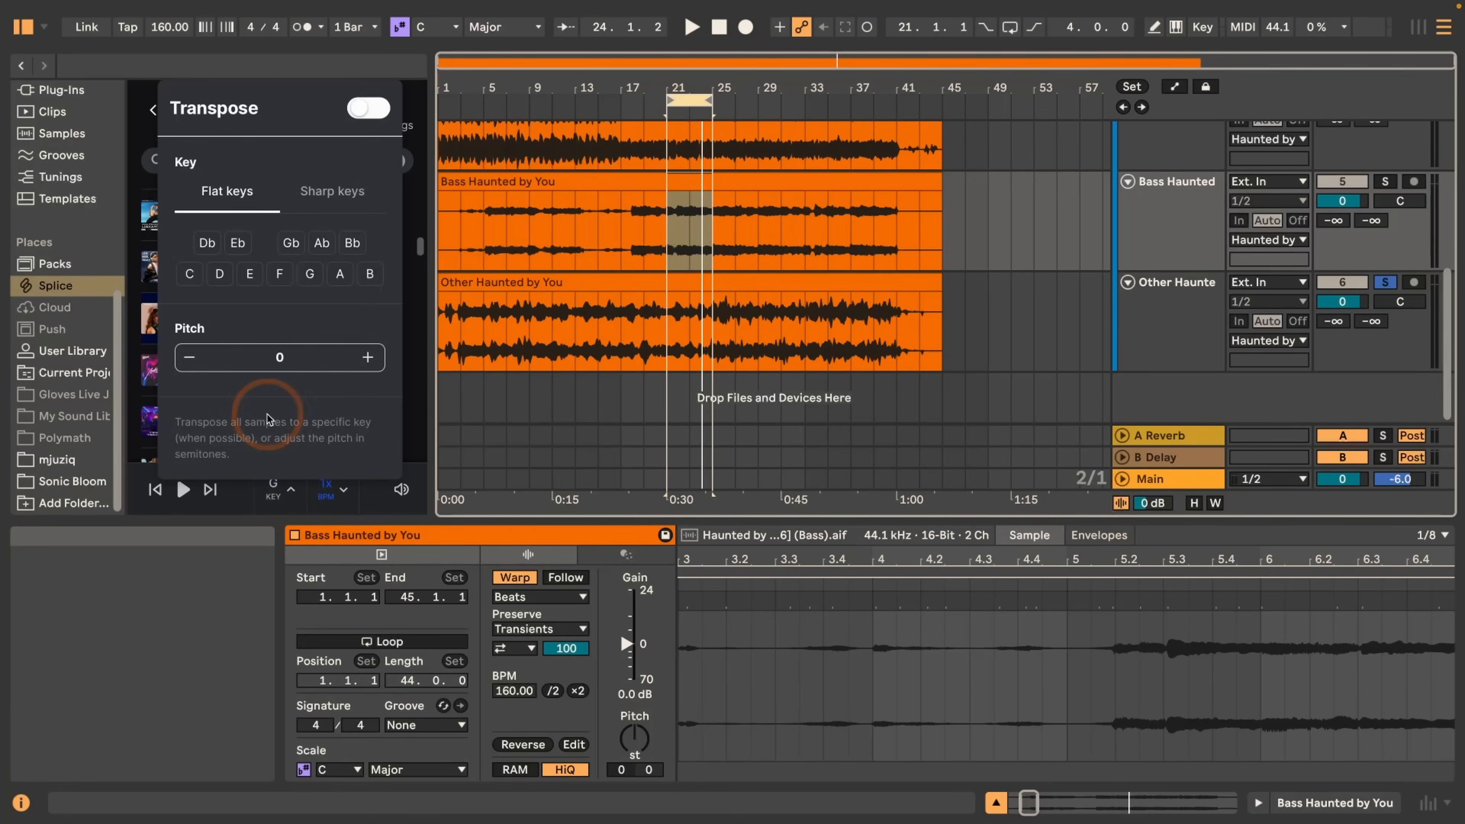
click(340, 274)
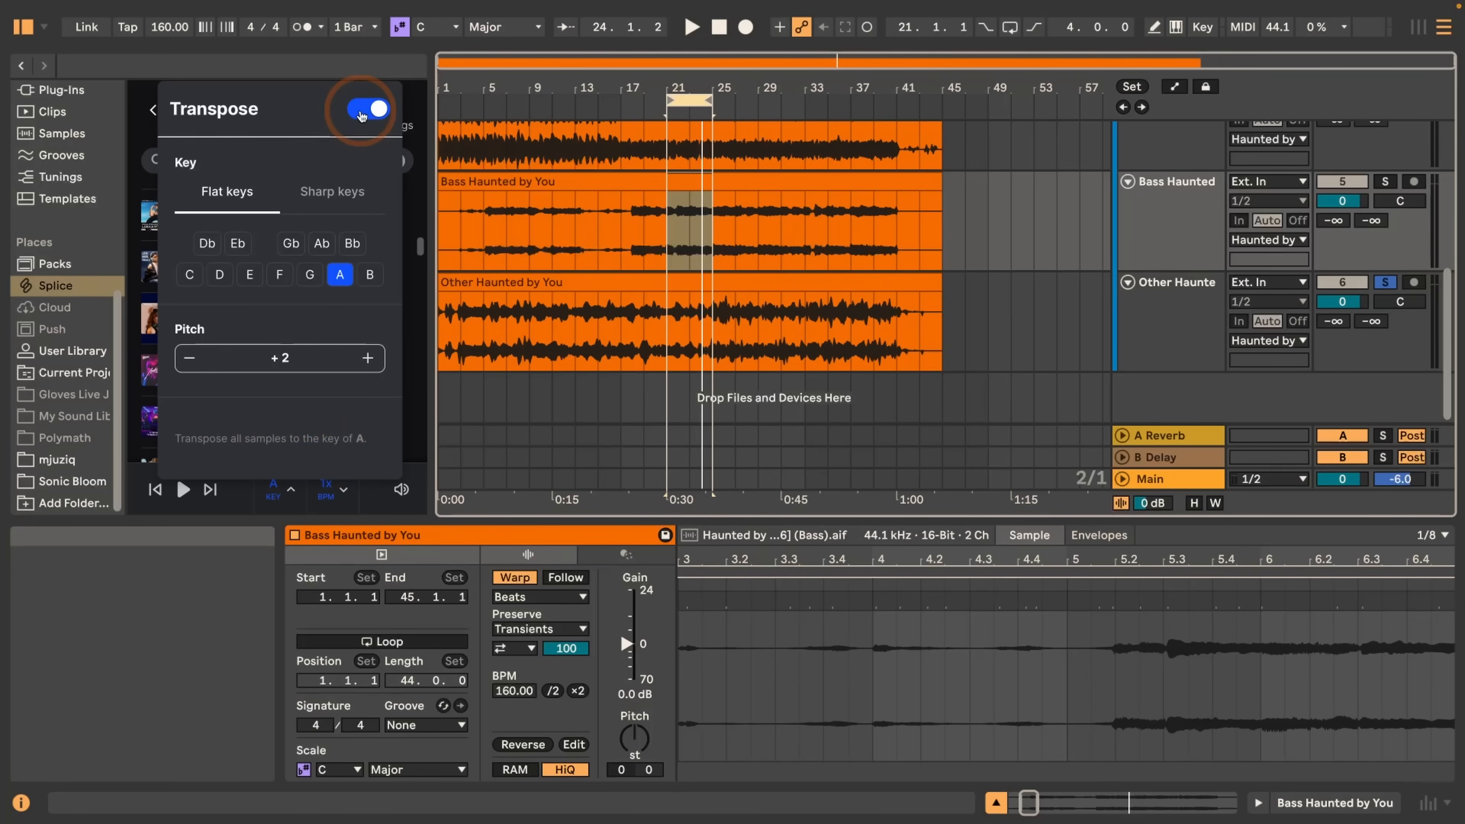
click(413, 170)
Step: Check the Splice Timestretch options and preview the transposed JMK_IVP_120 vocal sample against the arrangement
click(341, 498)
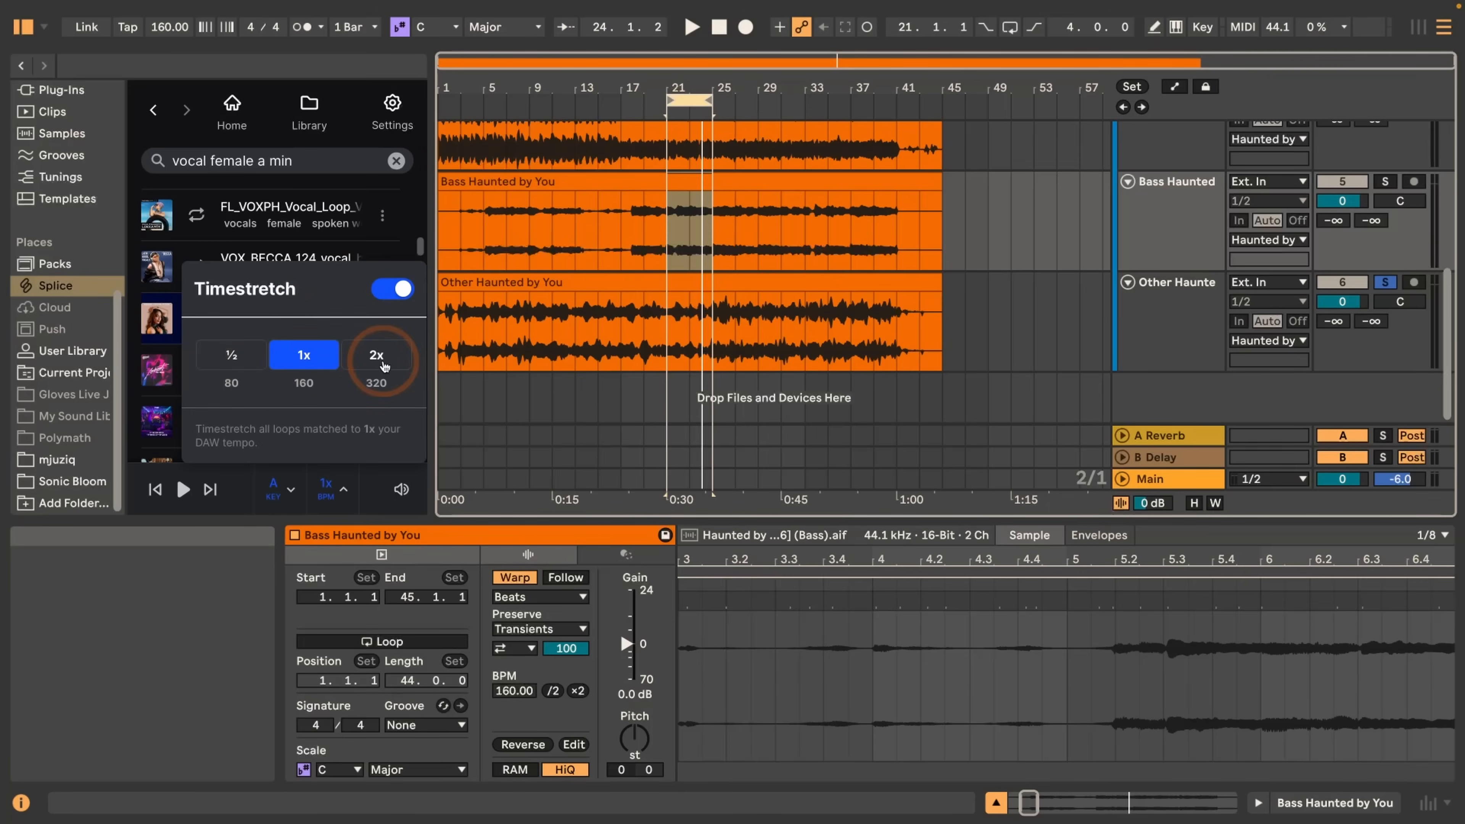
click(327, 487)
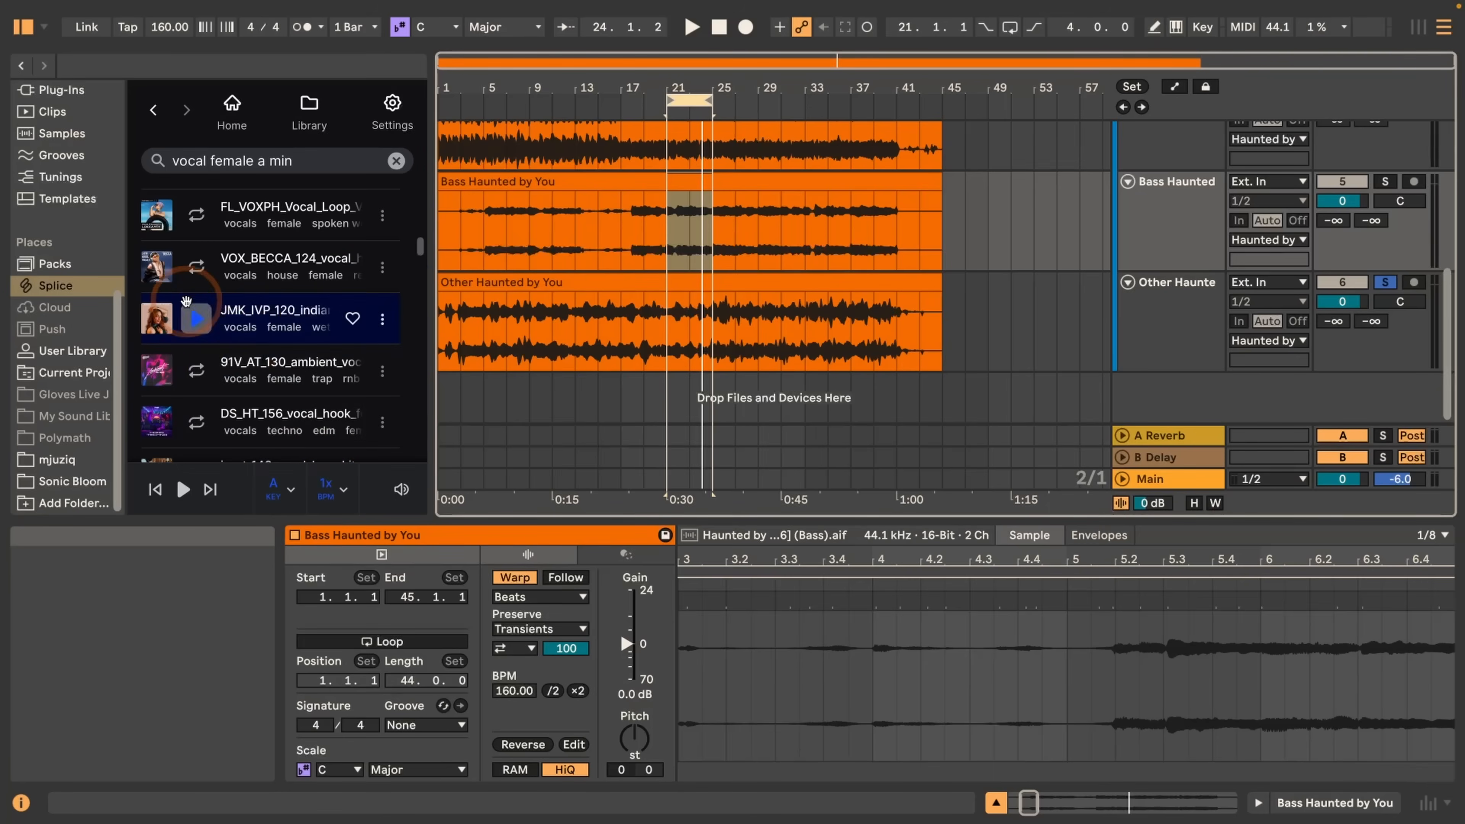
click(200, 327)
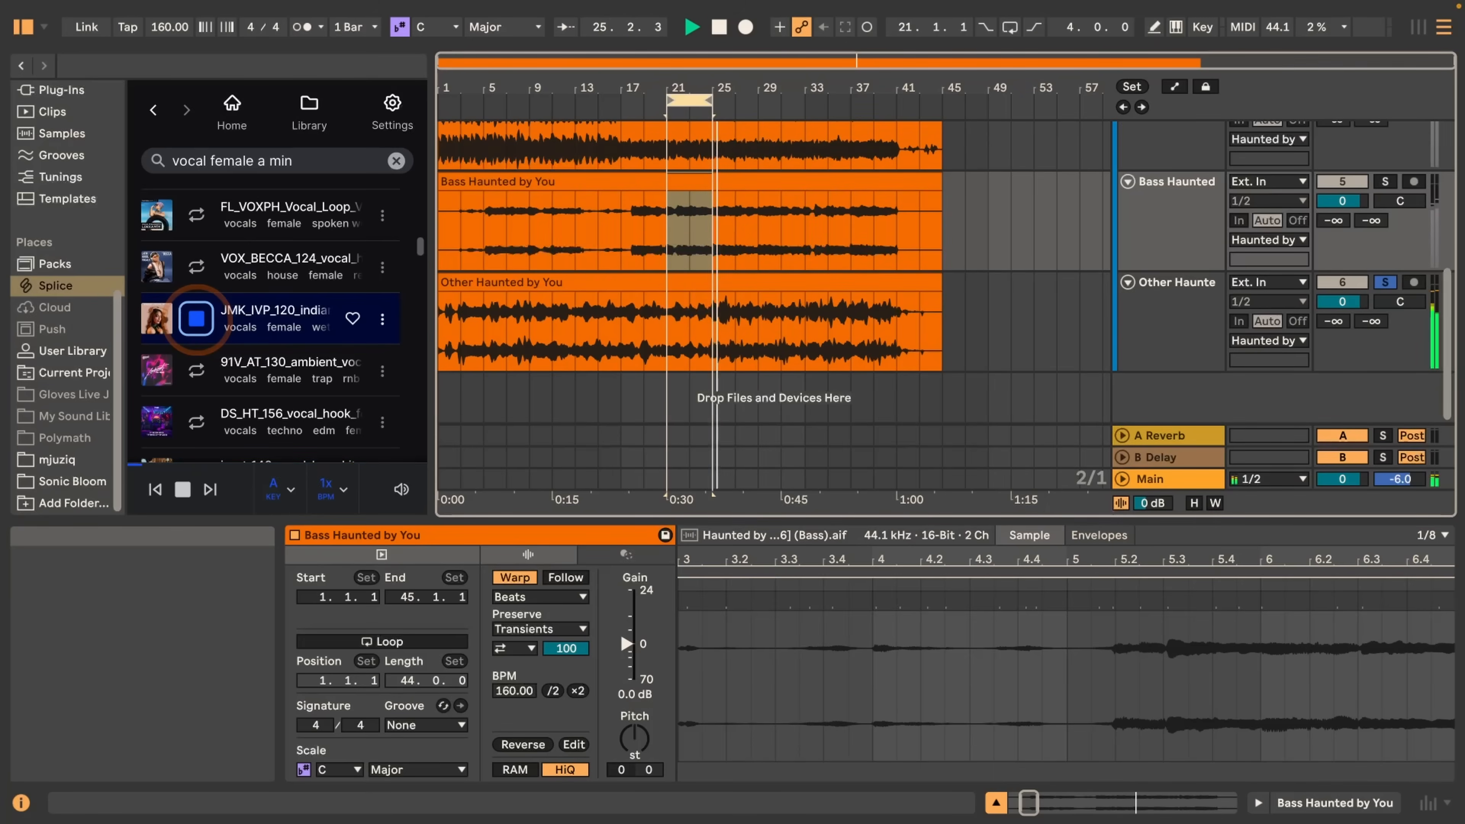
click(196, 318)
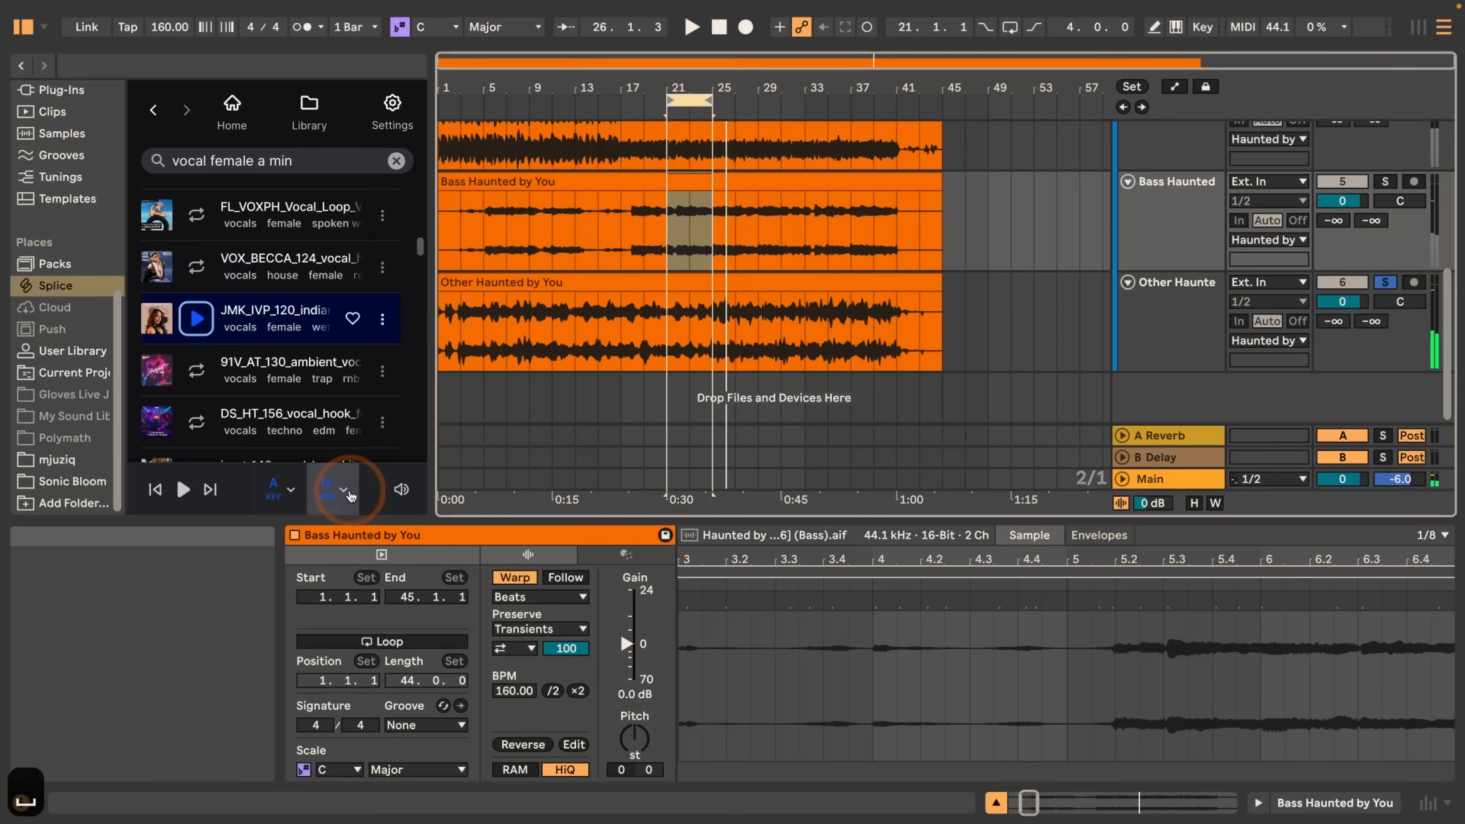
Step: Set Splice's Timestretch to ½ of the project tempo and return to the vocal search results
click(328, 488)
click(259, 368)
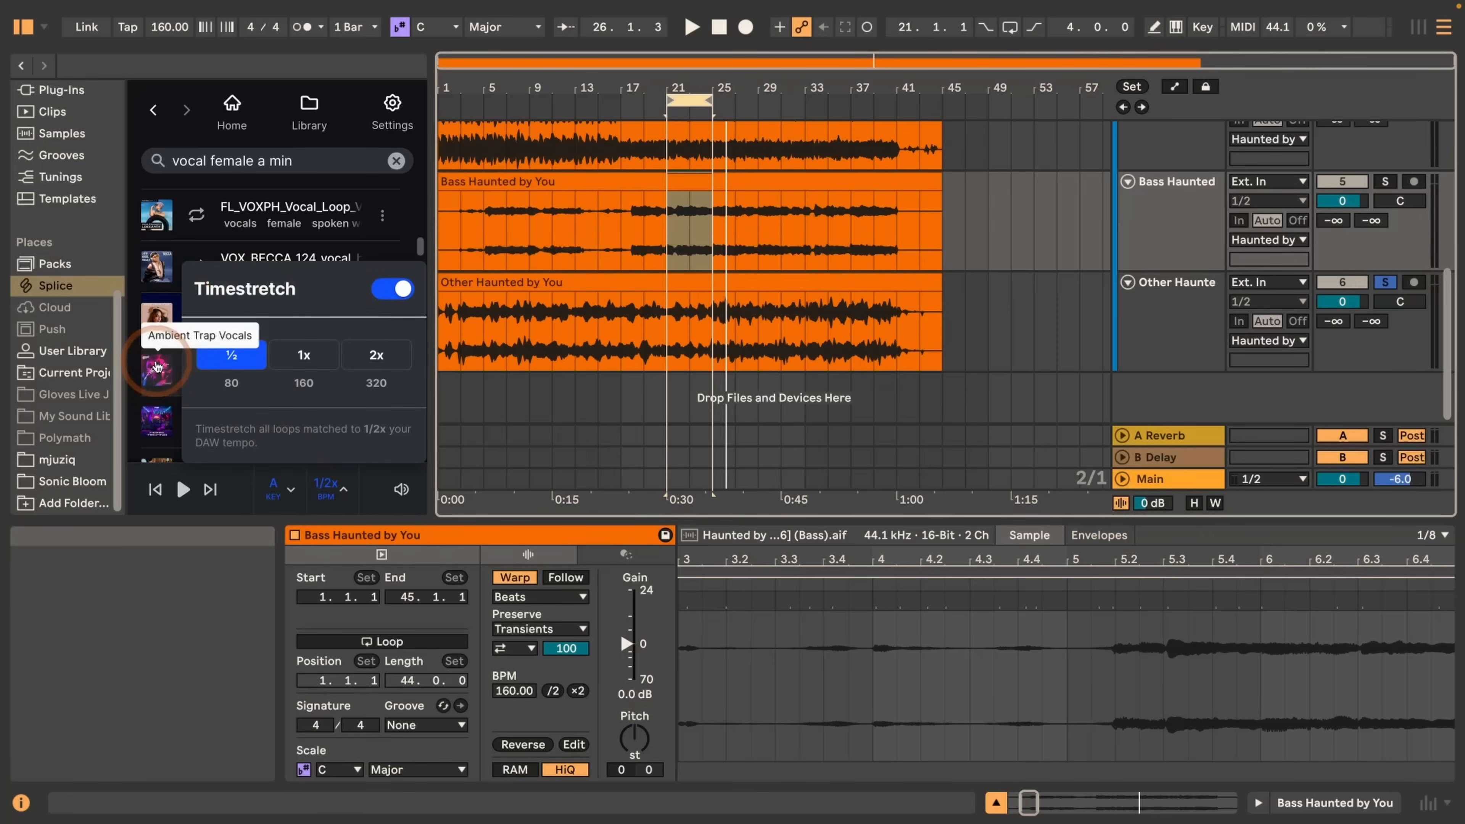
click(156, 319)
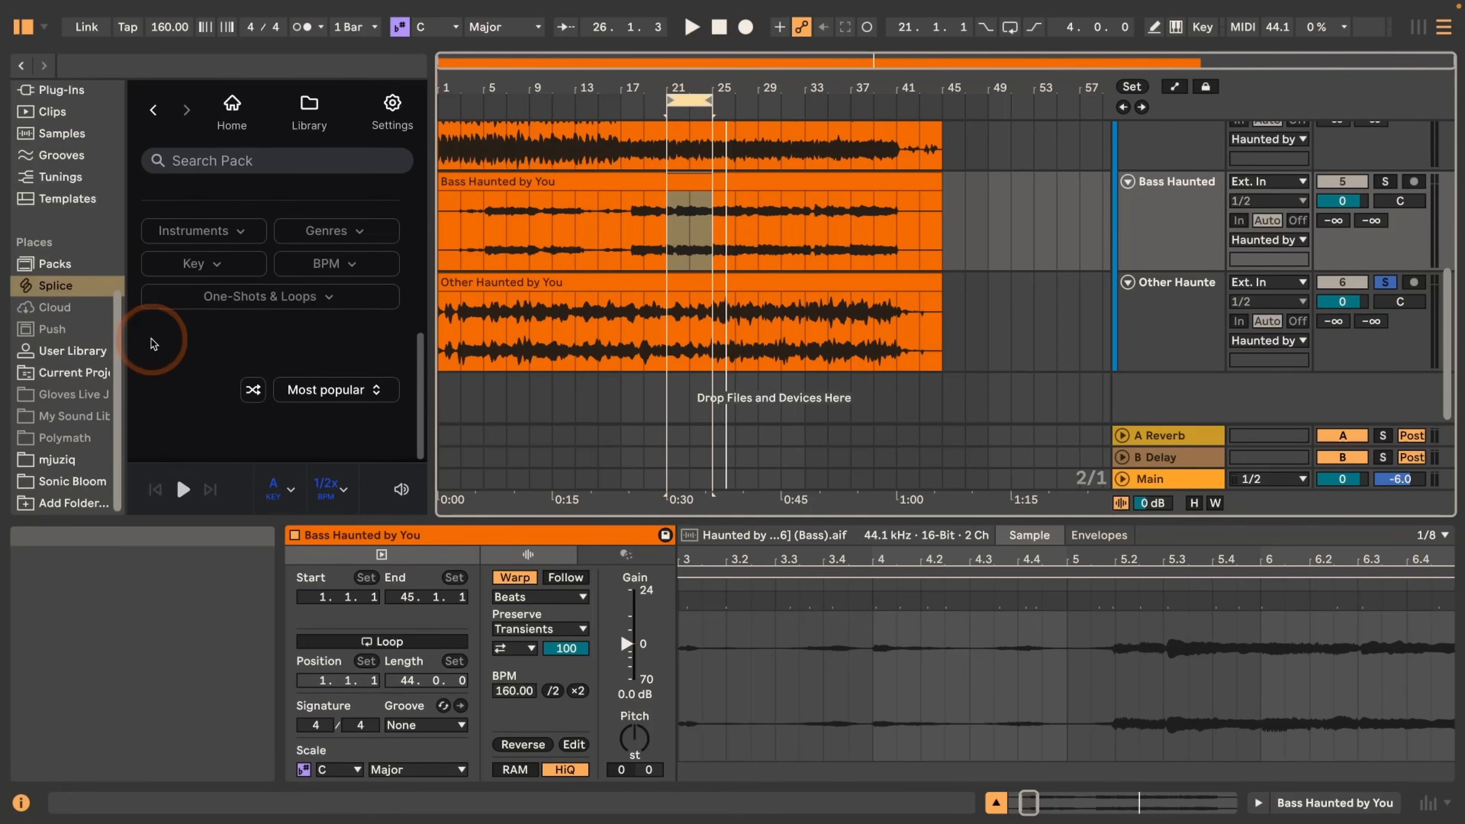
click(153, 110)
Step: Preview the JMK_IVP_120 vocal sample at half tempo, first alone and again with the arrangement from bar 21
scroll(200, 292, down, 5)
scroll(209, 304, down, 5)
click(197, 355)
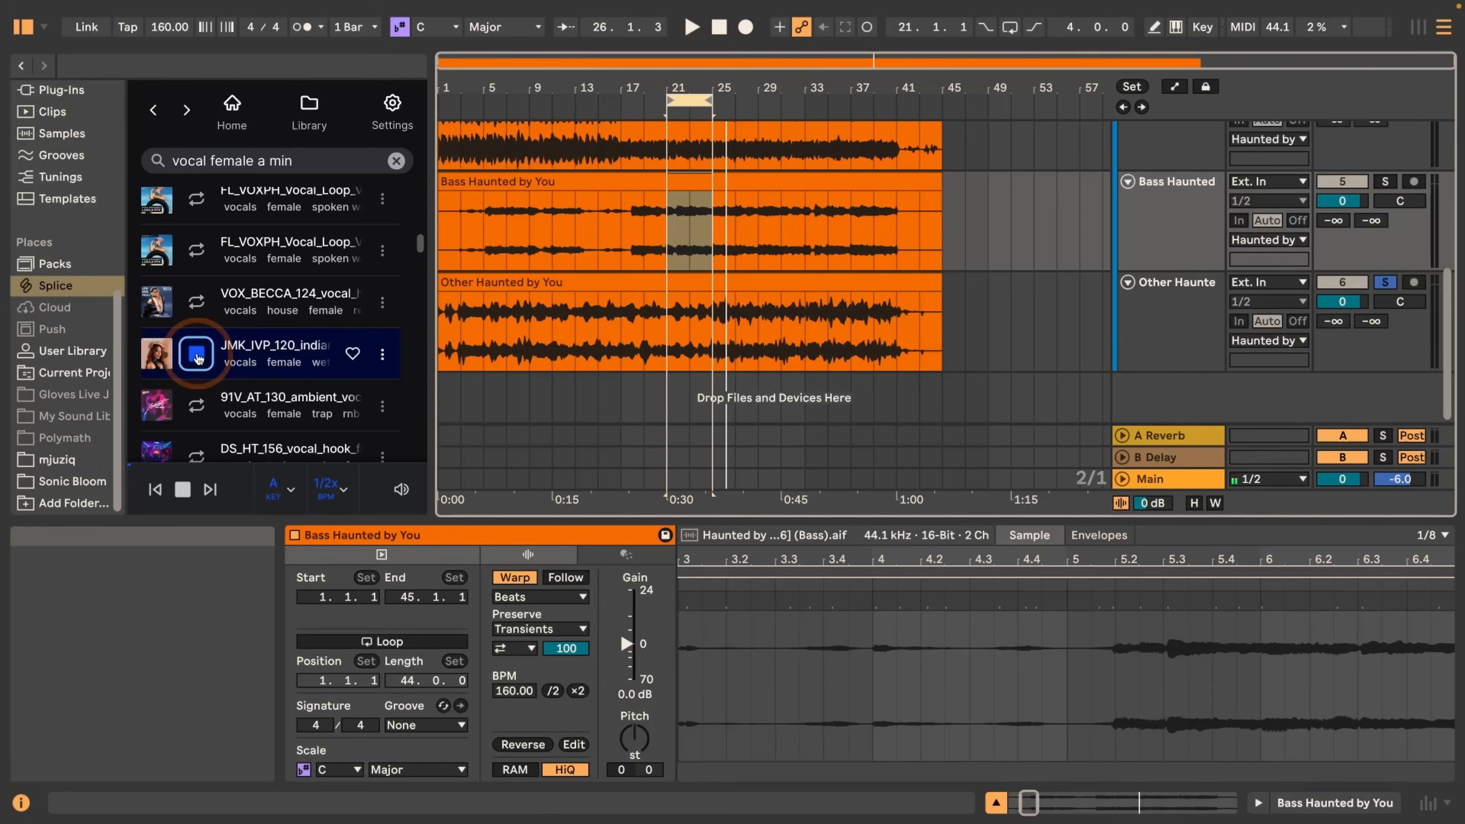
click(197, 356)
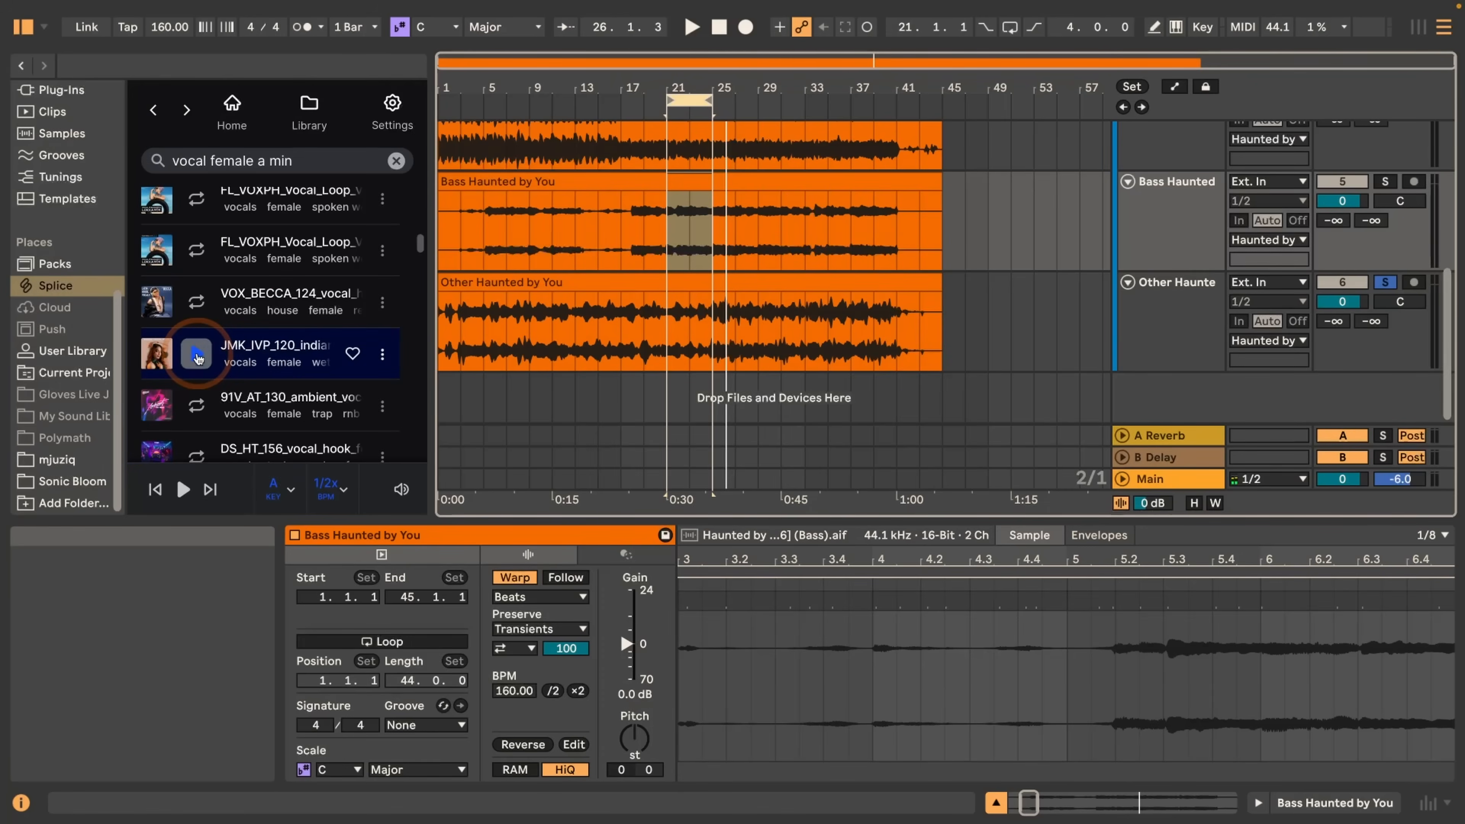
key(space)
click(197, 355)
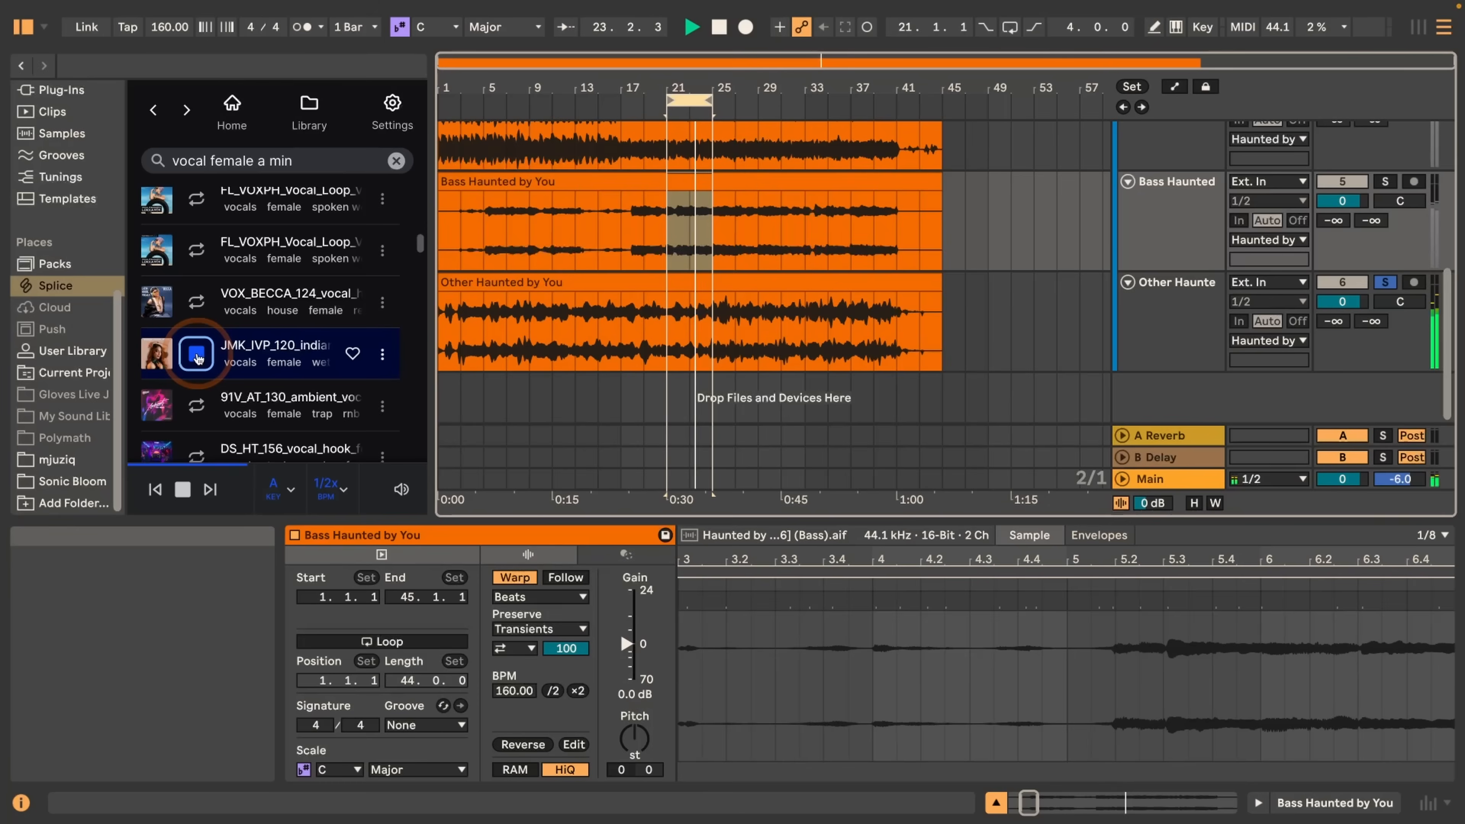
click(817, 101)
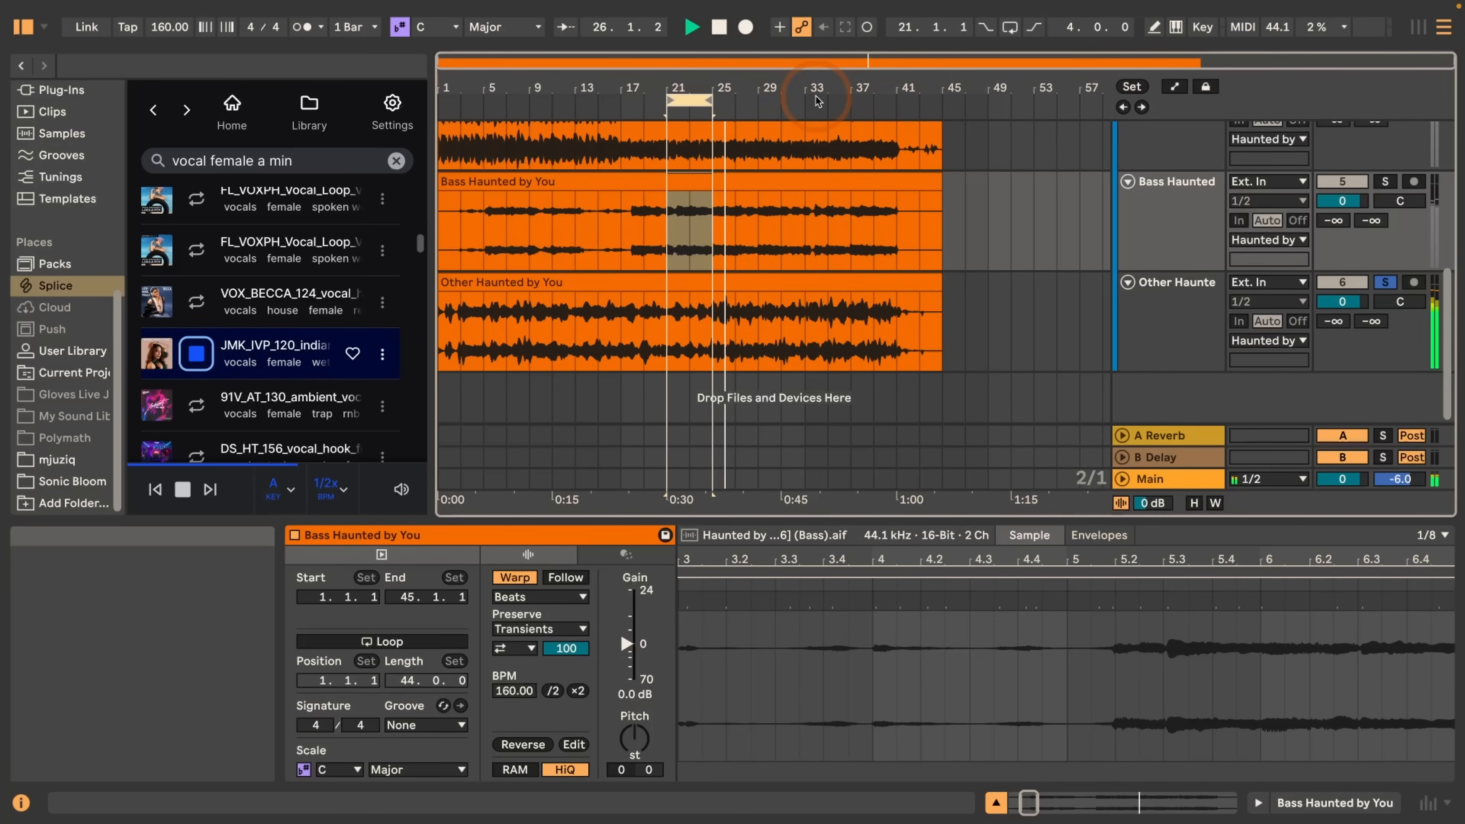
Step: Preview the 91V_AT_130, OS_FLOW_140 and OS_VBE_97 vocal samples against the arrangement, and go back to the JMK_IVP_120 sample
drag(419, 235, 419, 244)
click(199, 296)
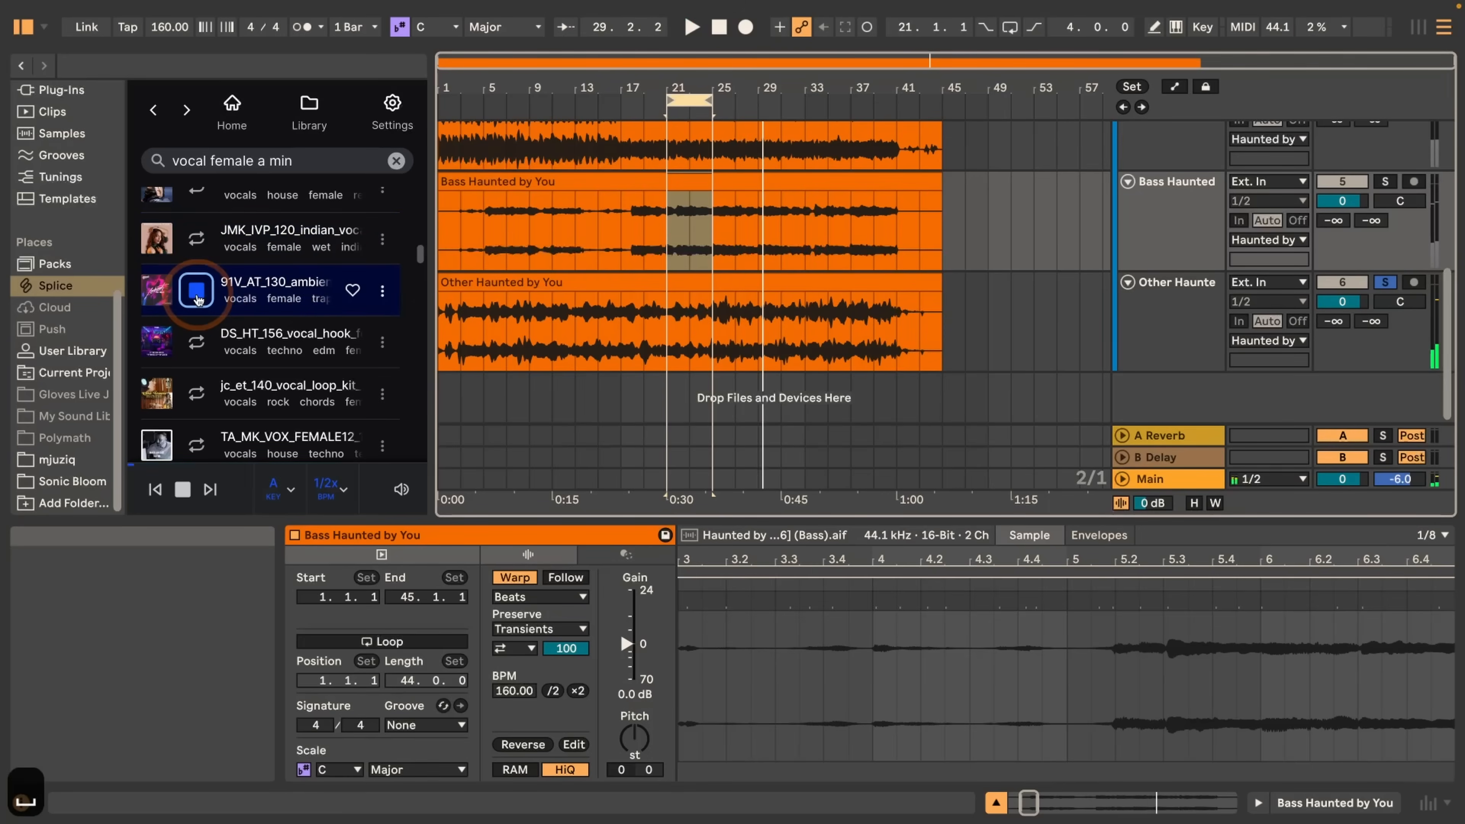
scroll(196, 300, down, 3)
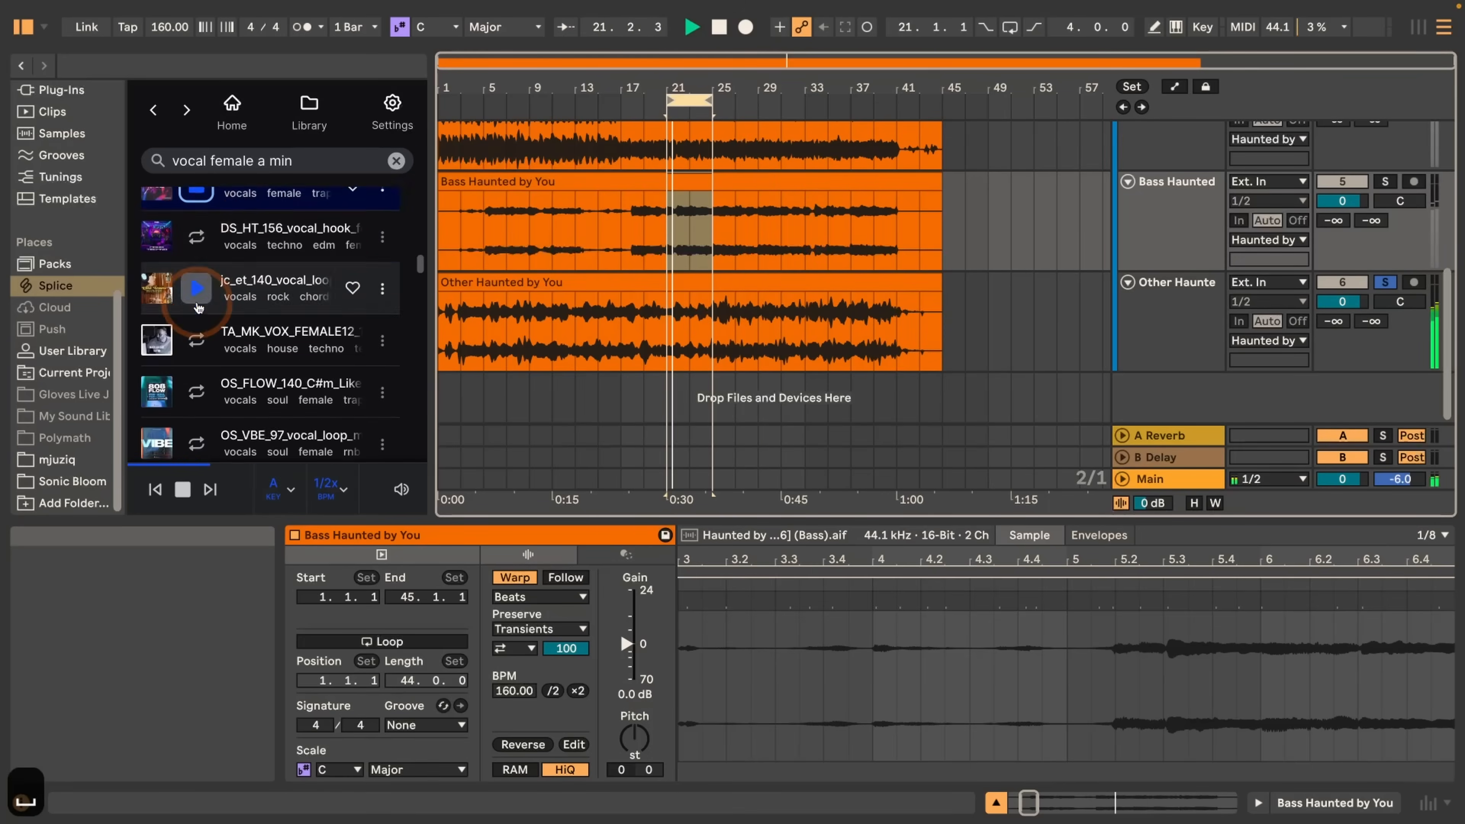
click(197, 323)
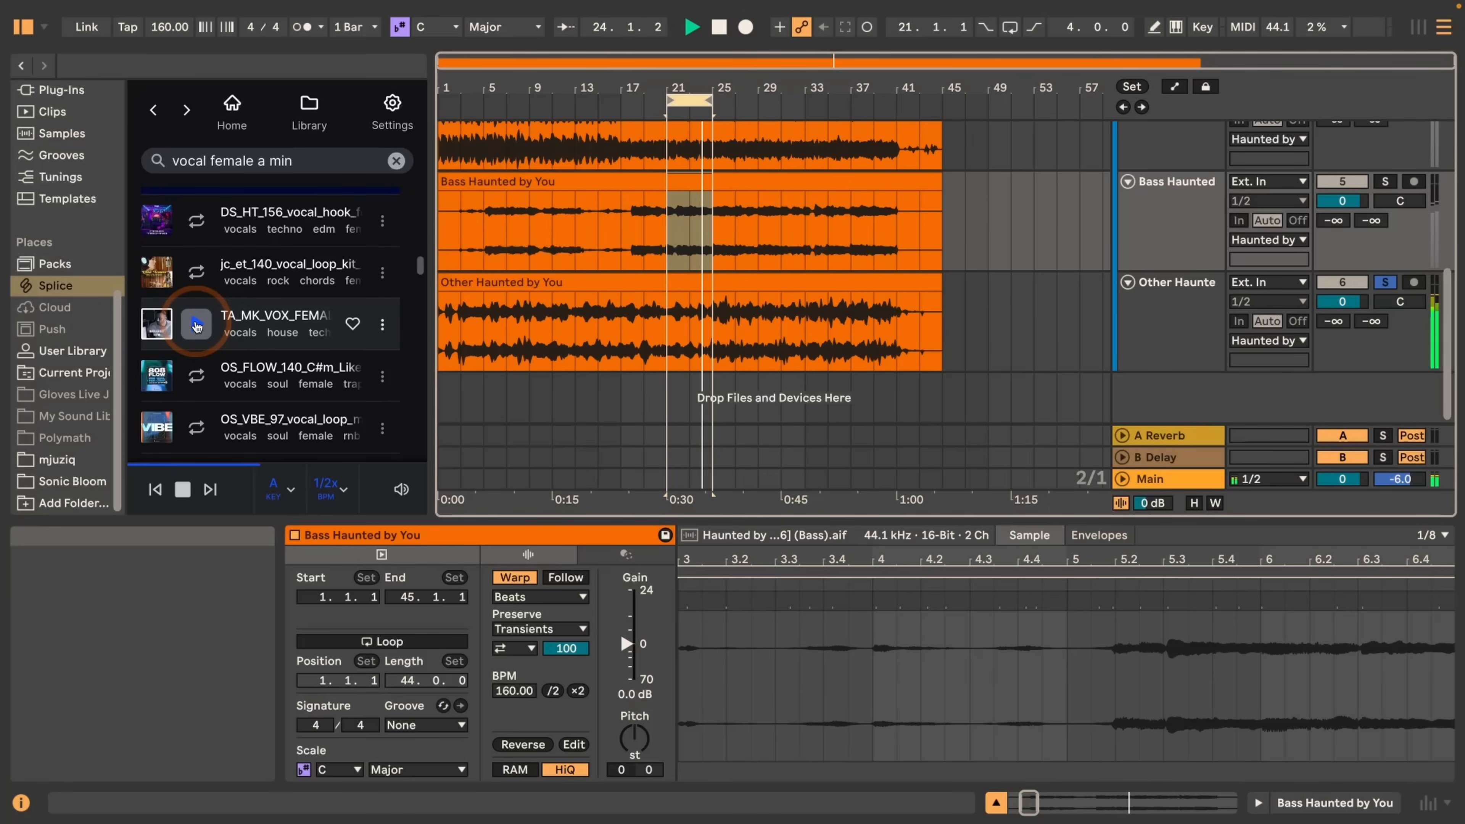
click(194, 378)
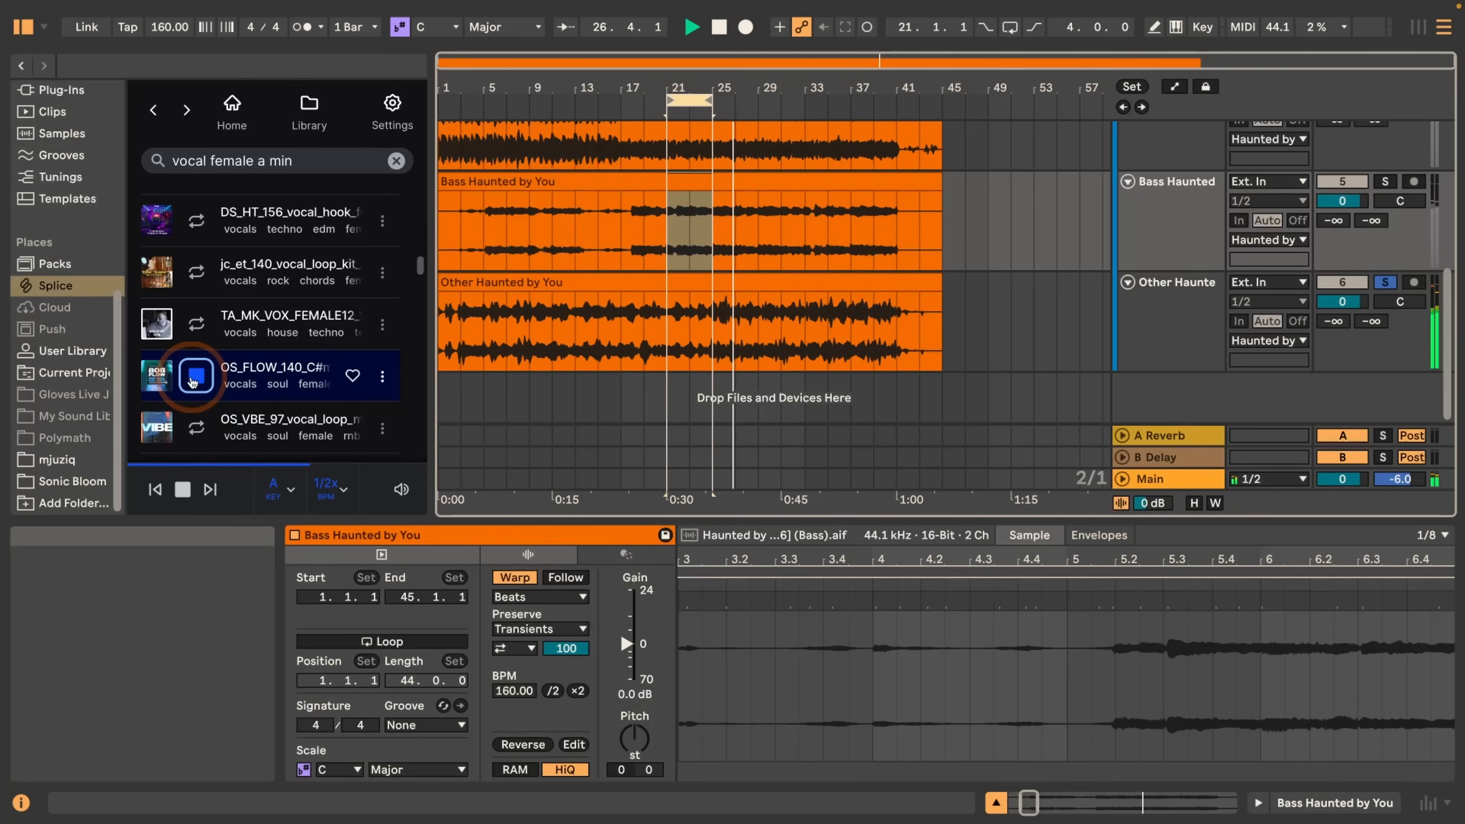
scroll(193, 381, down, 2)
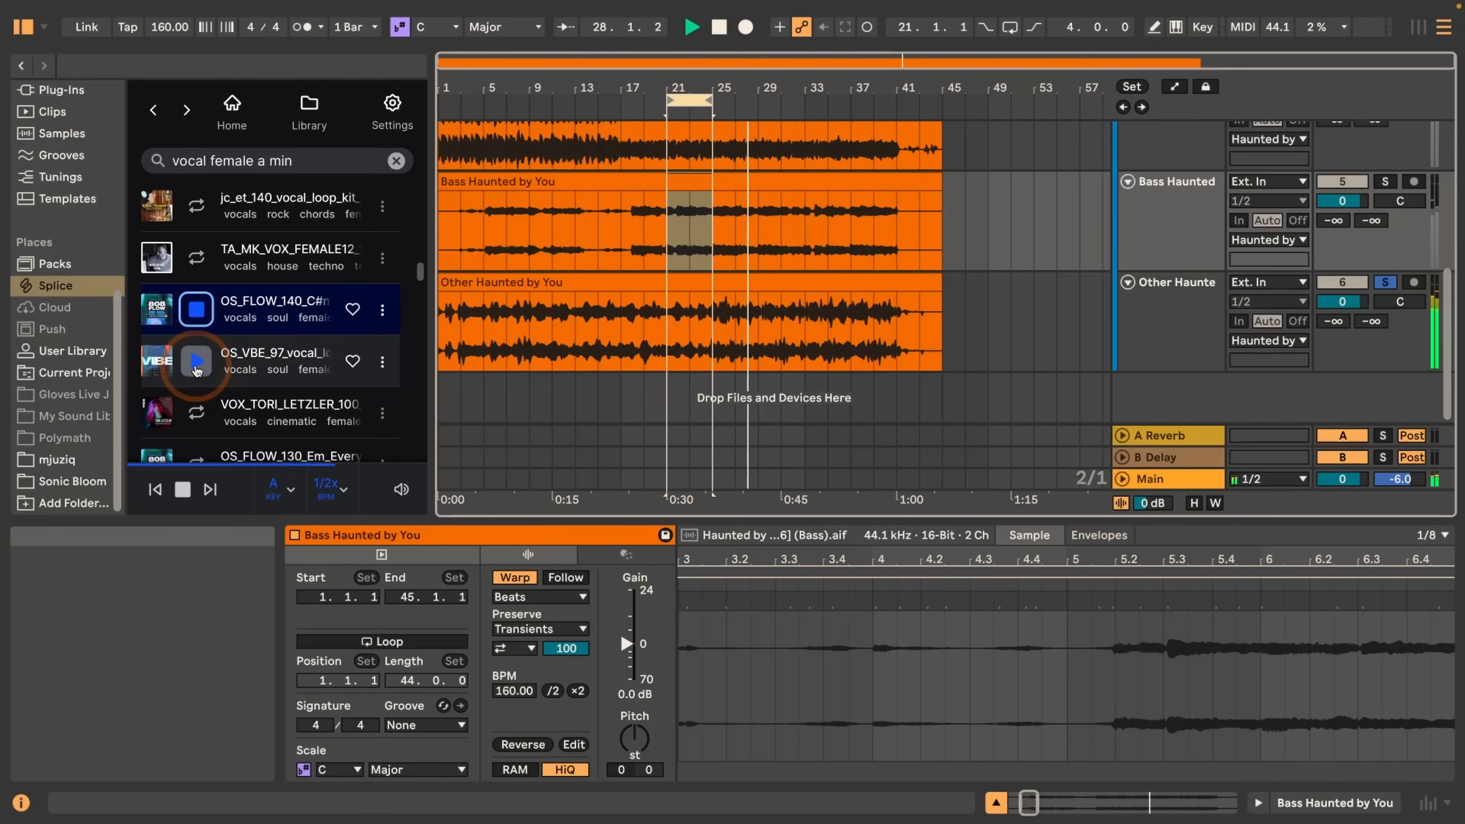
click(196, 370)
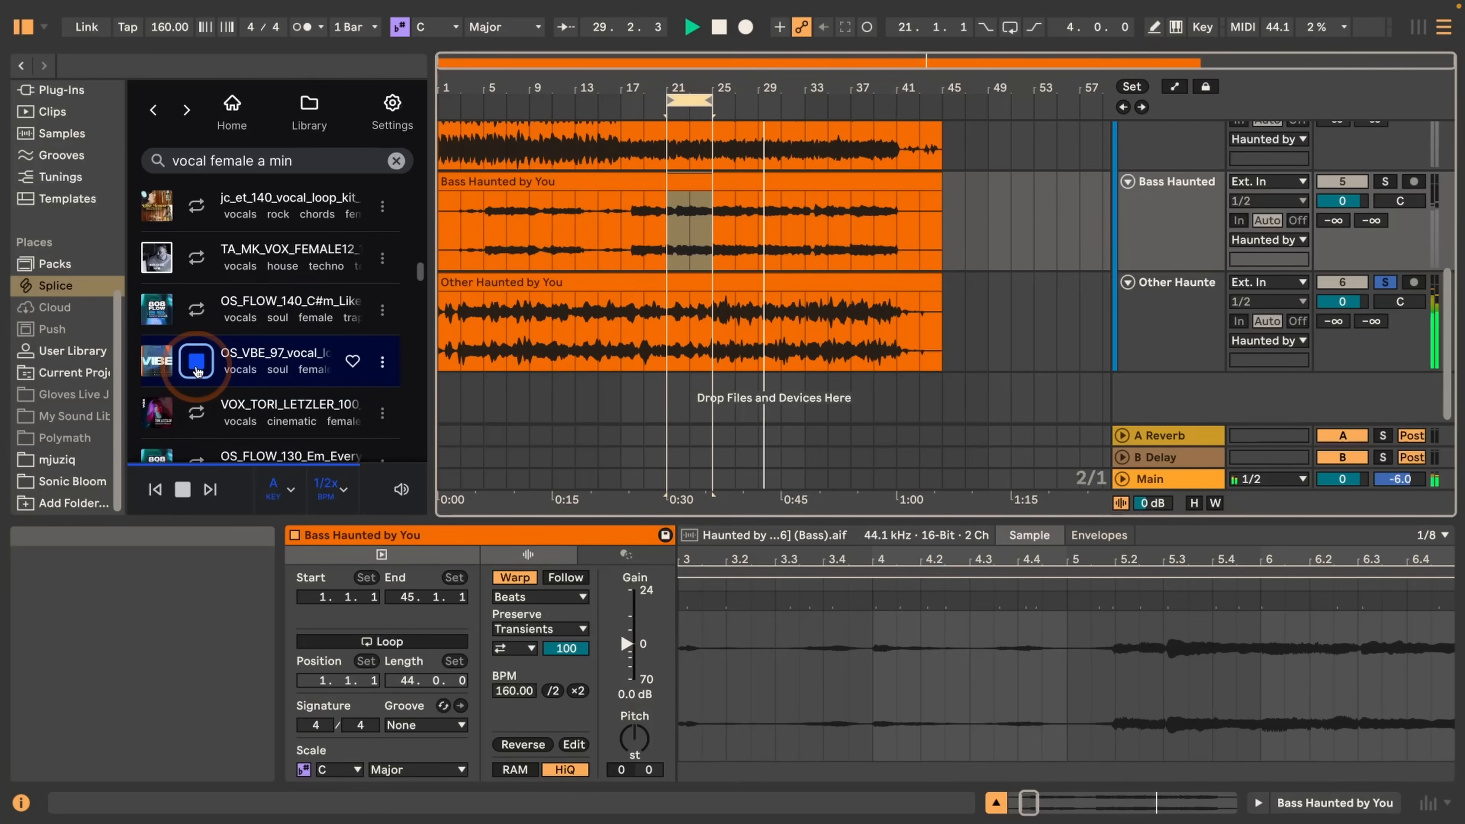
click(196, 369)
scroll(196, 364, up, 5)
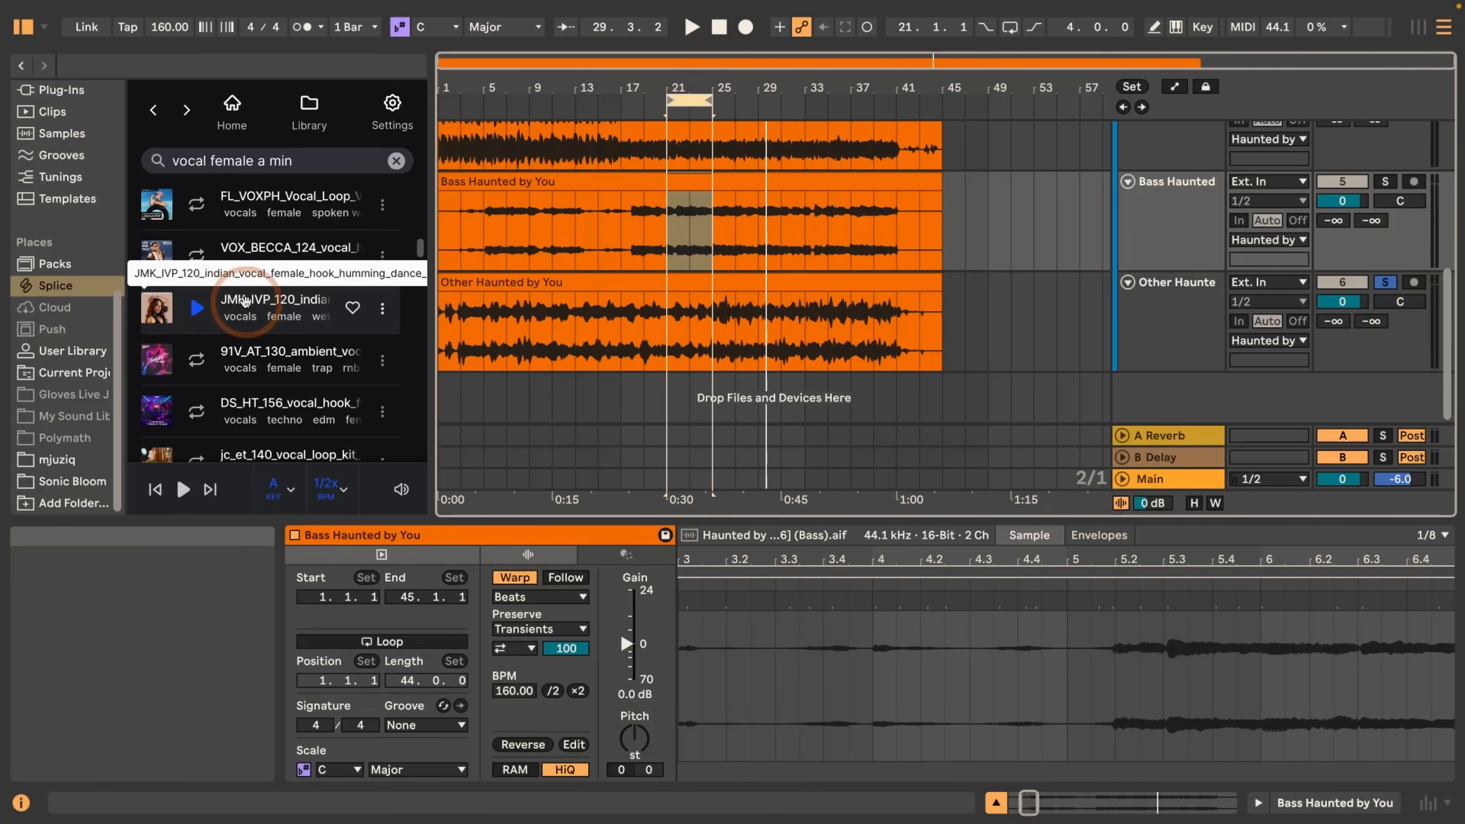
Step: Place the JMK_IVP_120 vocal sample on a new track at bar 21 and play it with the arrangement
drag(376, 340, 667, 401)
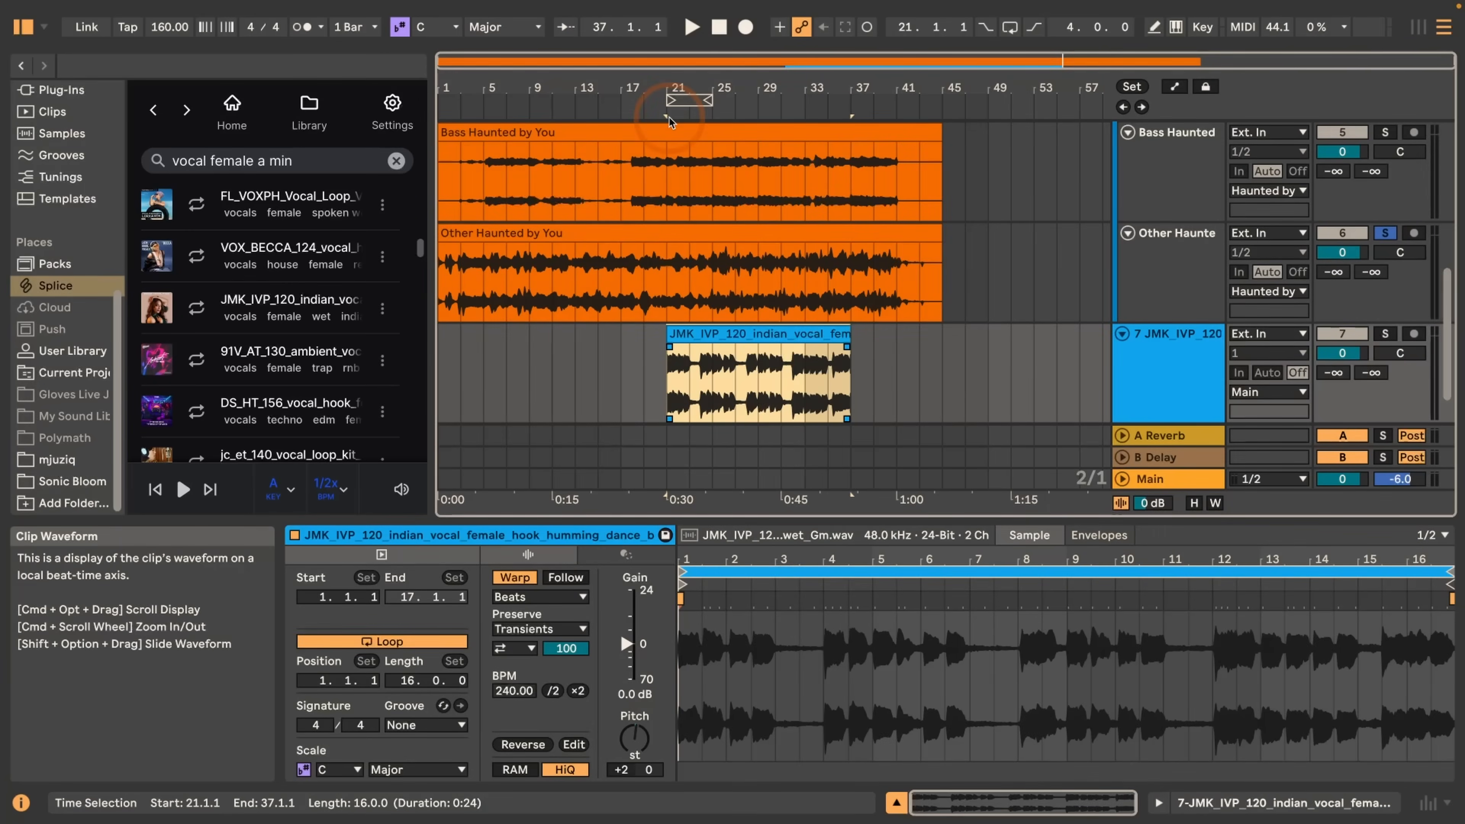
click(686, 101)
key(space)
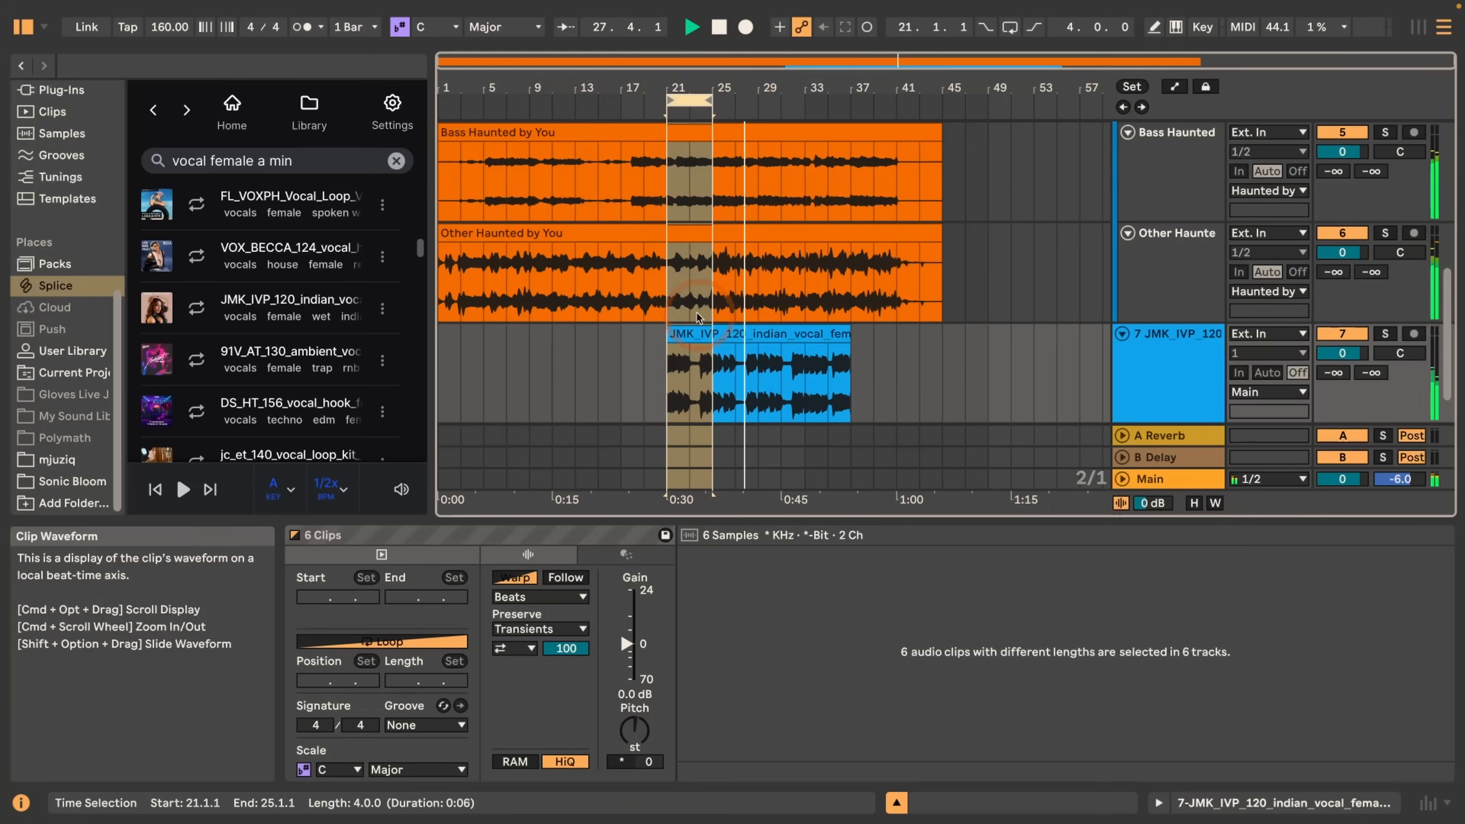
Step: Halve the JMK_IVP_120 clip's tempo to 120 BPM and play it against the stems from bar 21
click(724, 336)
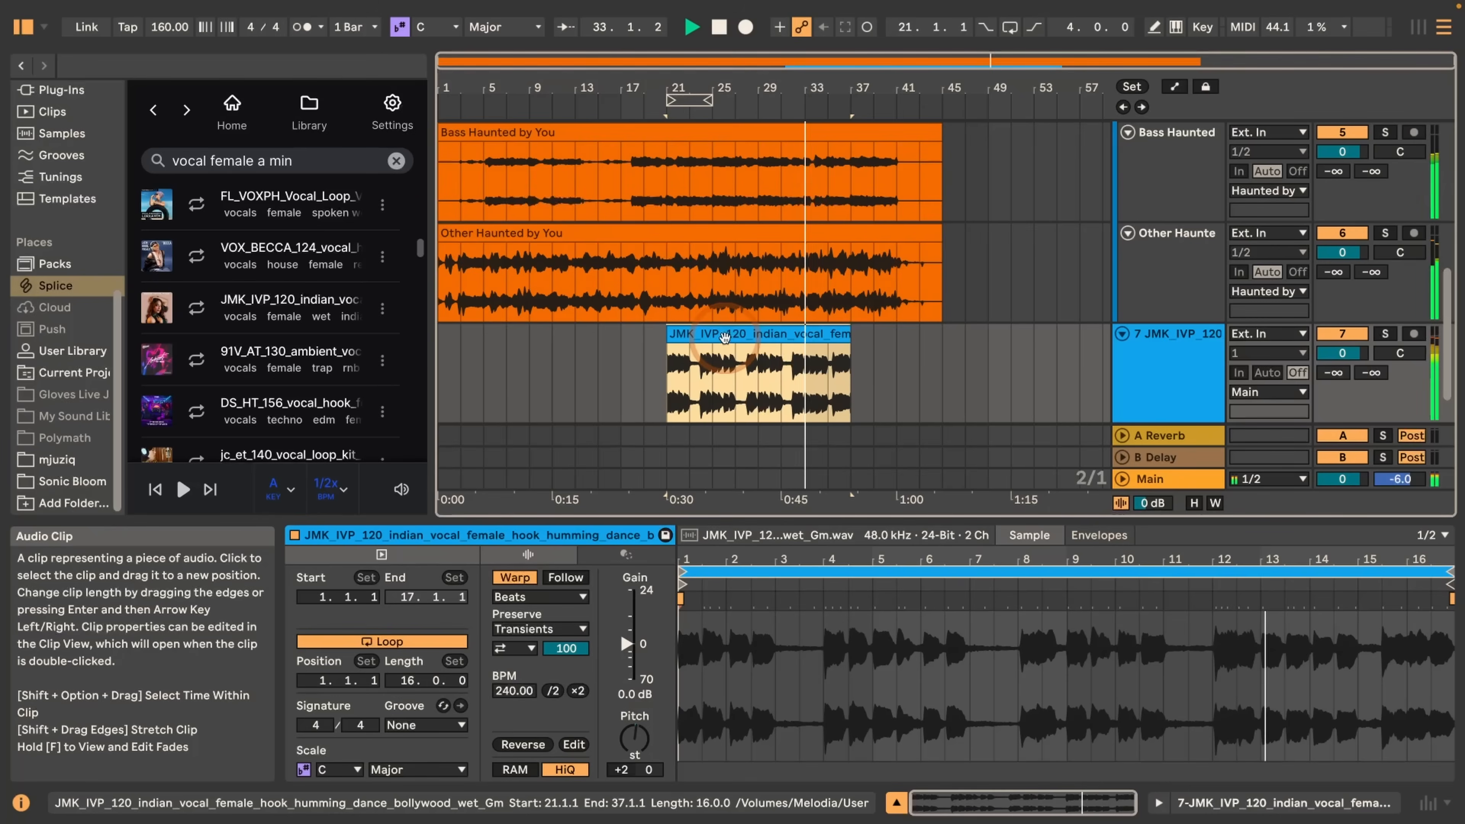
key(space)
click(553, 691)
key(space)
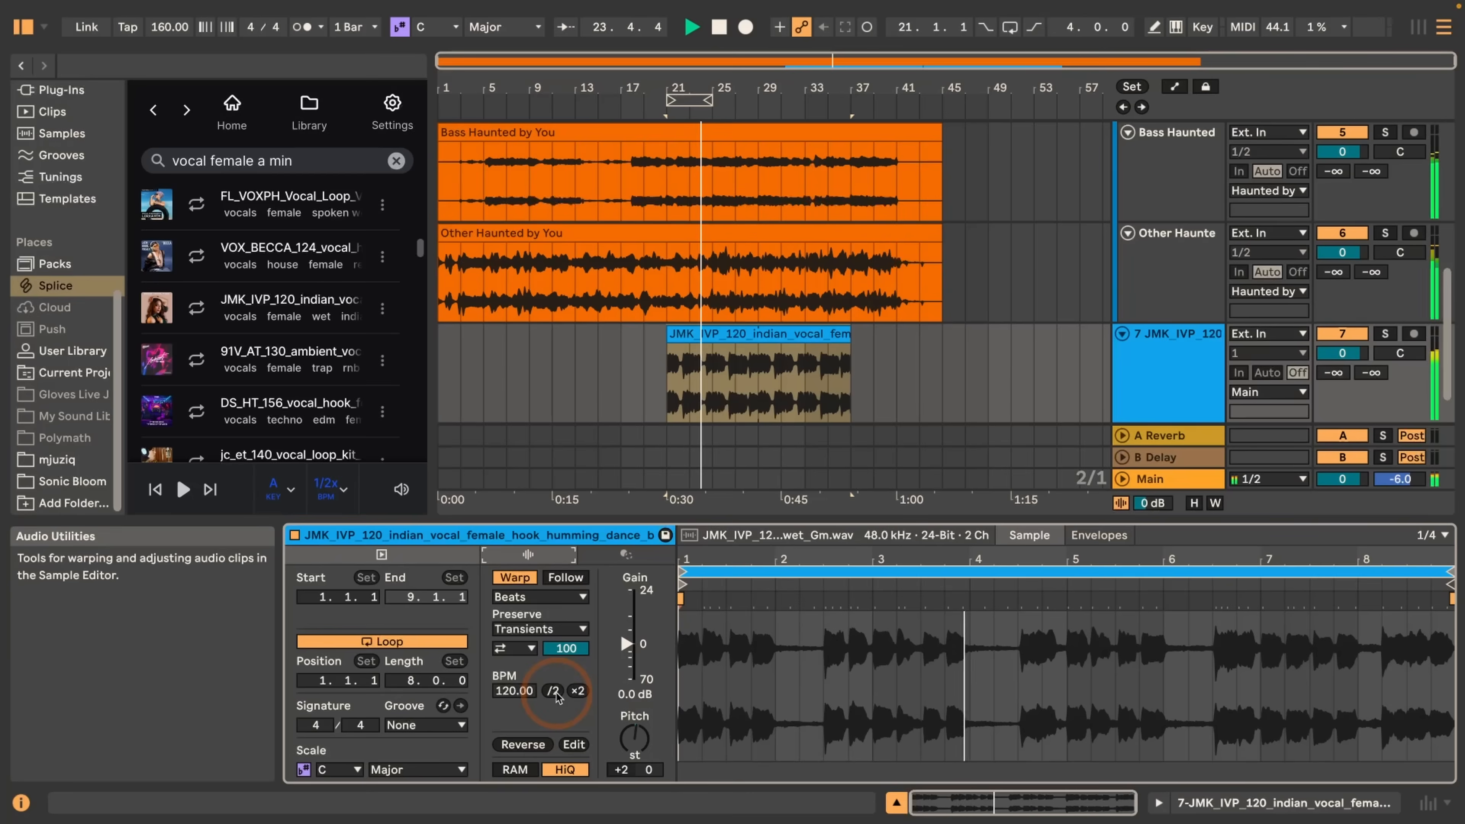
key(space)
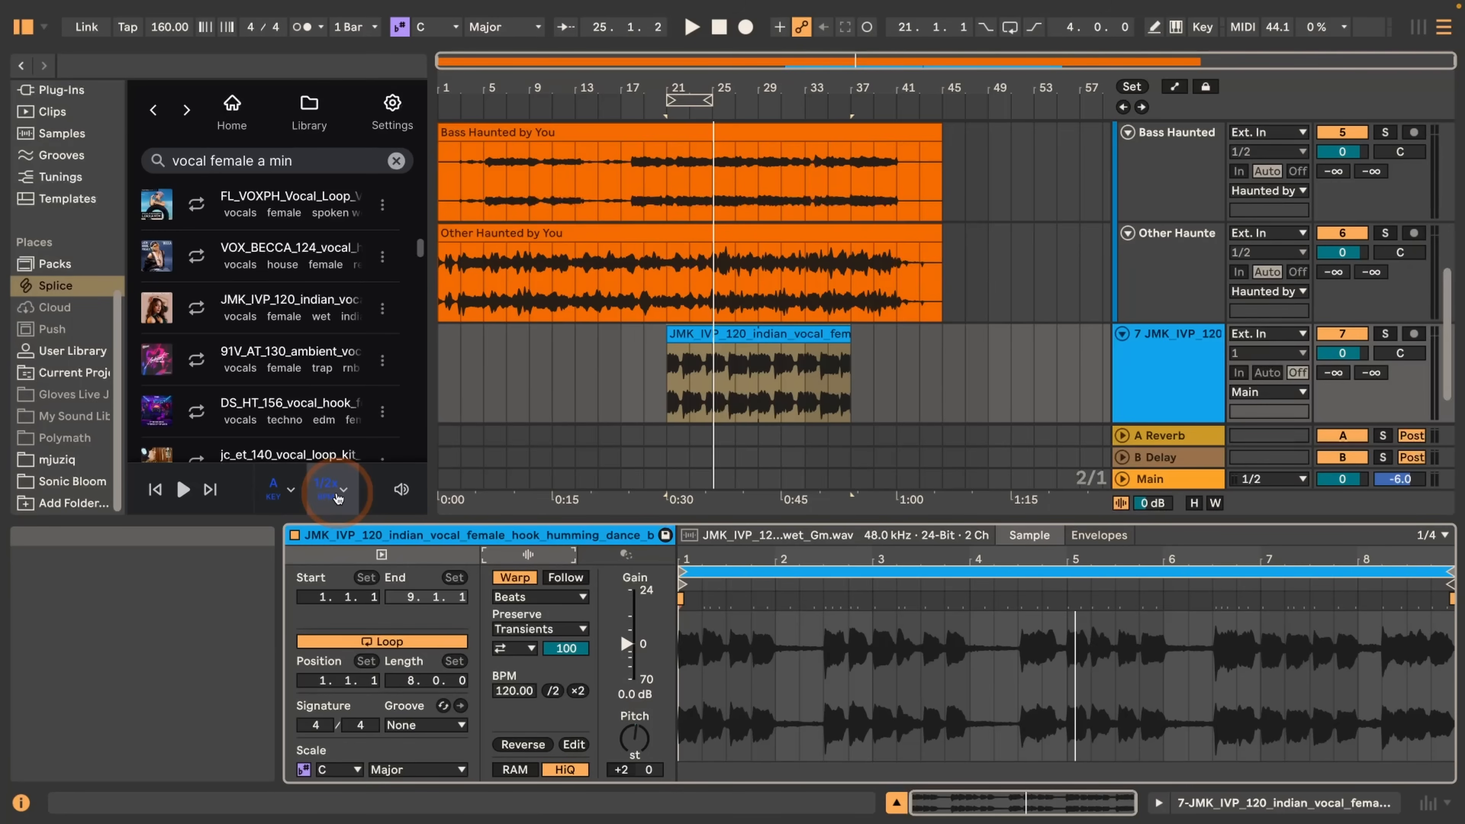
Step: Delete the JMK_IVP_120 vocal clip from the arrangement and place the insert marker at bar 21
click(710, 335)
key(Delete)
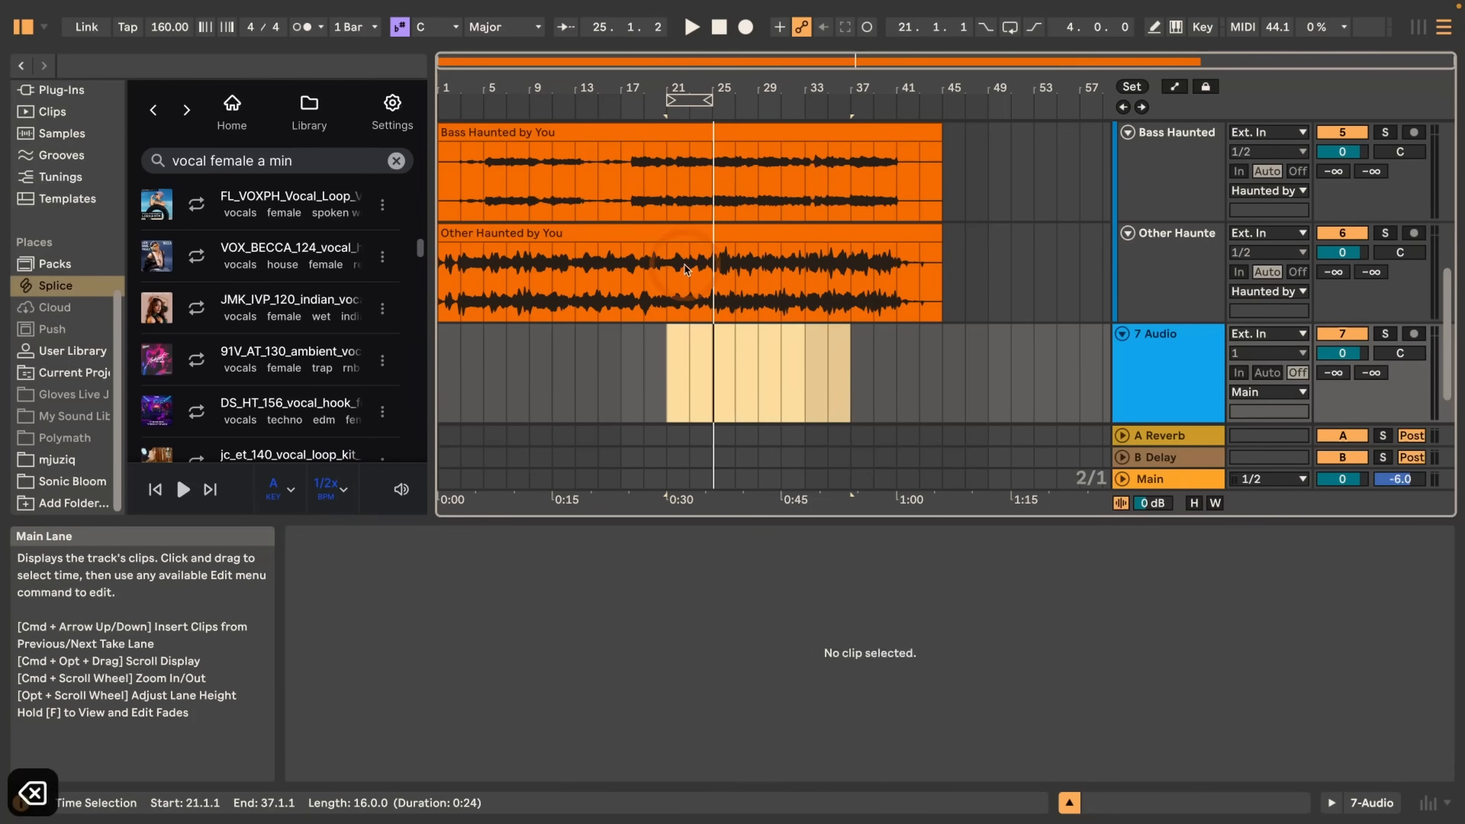
click(669, 253)
Step: Solo the Drums and Bass stem tracks together
scroll(668, 251, up, 1)
scroll(669, 251, up, 5)
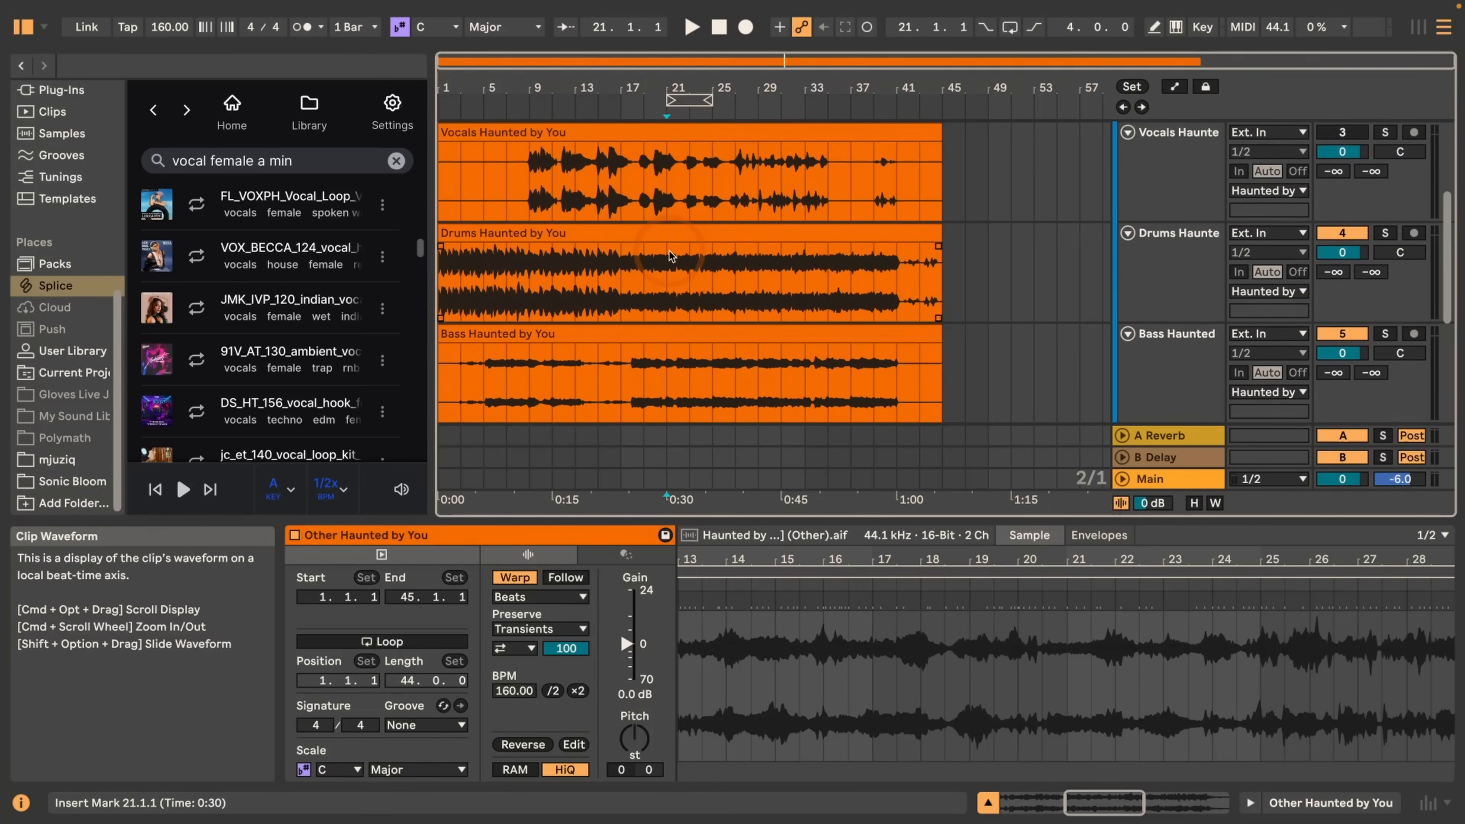
scroll(1324, 303, down, 1)
click(1385, 320)
scroll(967, 331, down, 3)
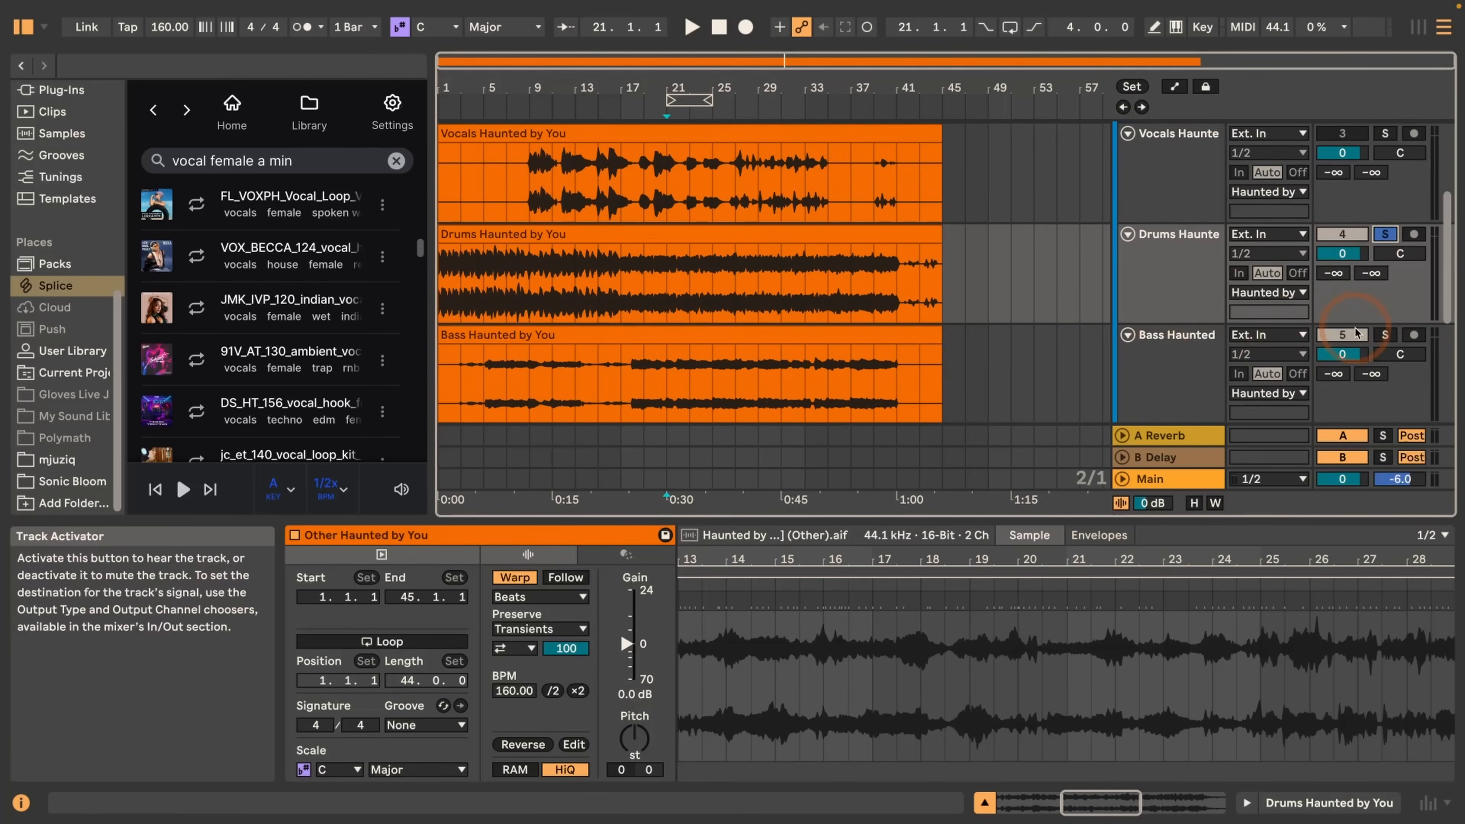
click(1385, 334)
Step: Select bars 21 to 29 of the Drums stem clip
click(627, 292)
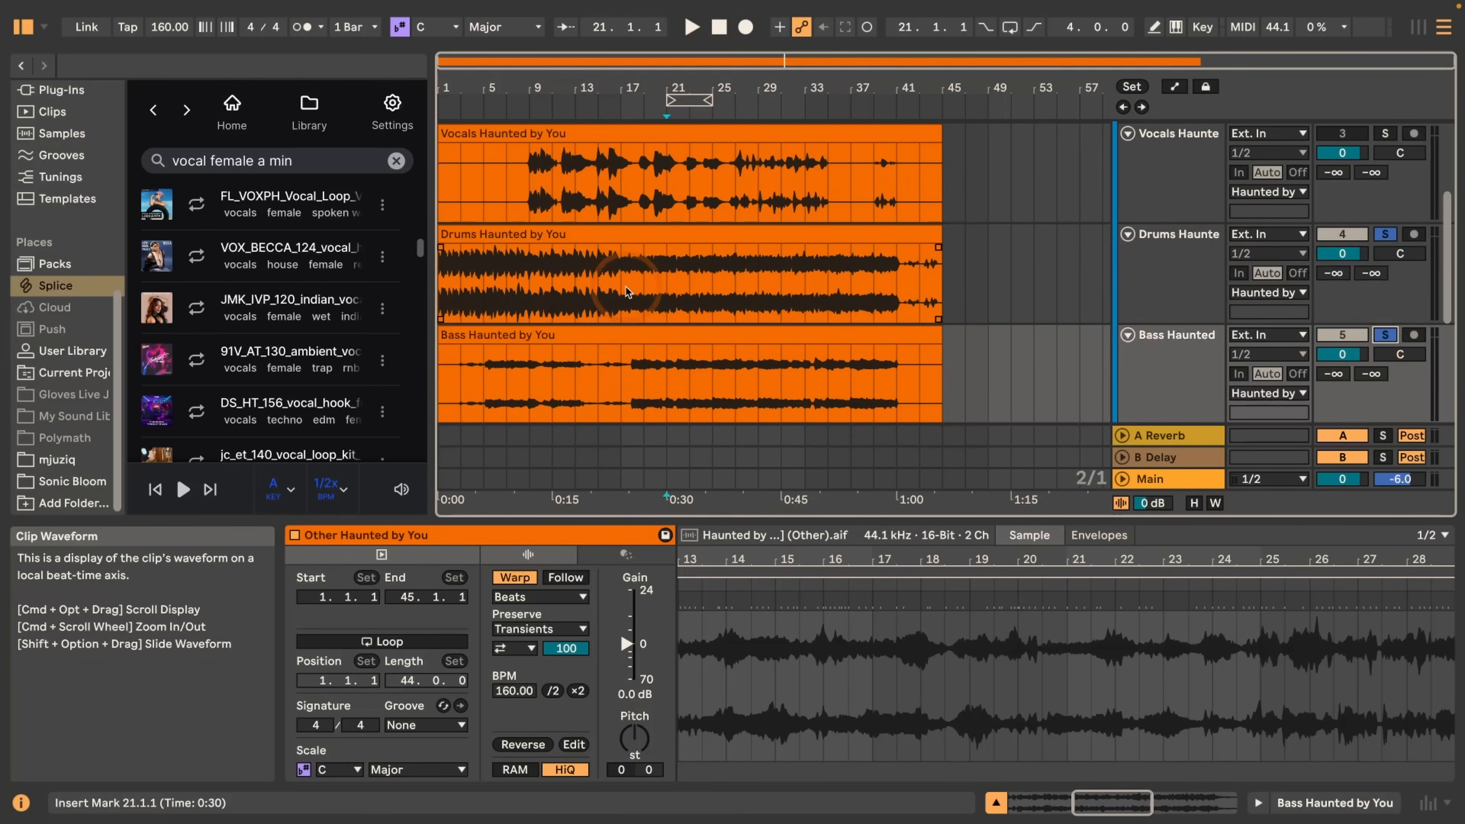
click(660, 283)
drag(667, 270, 758, 268)
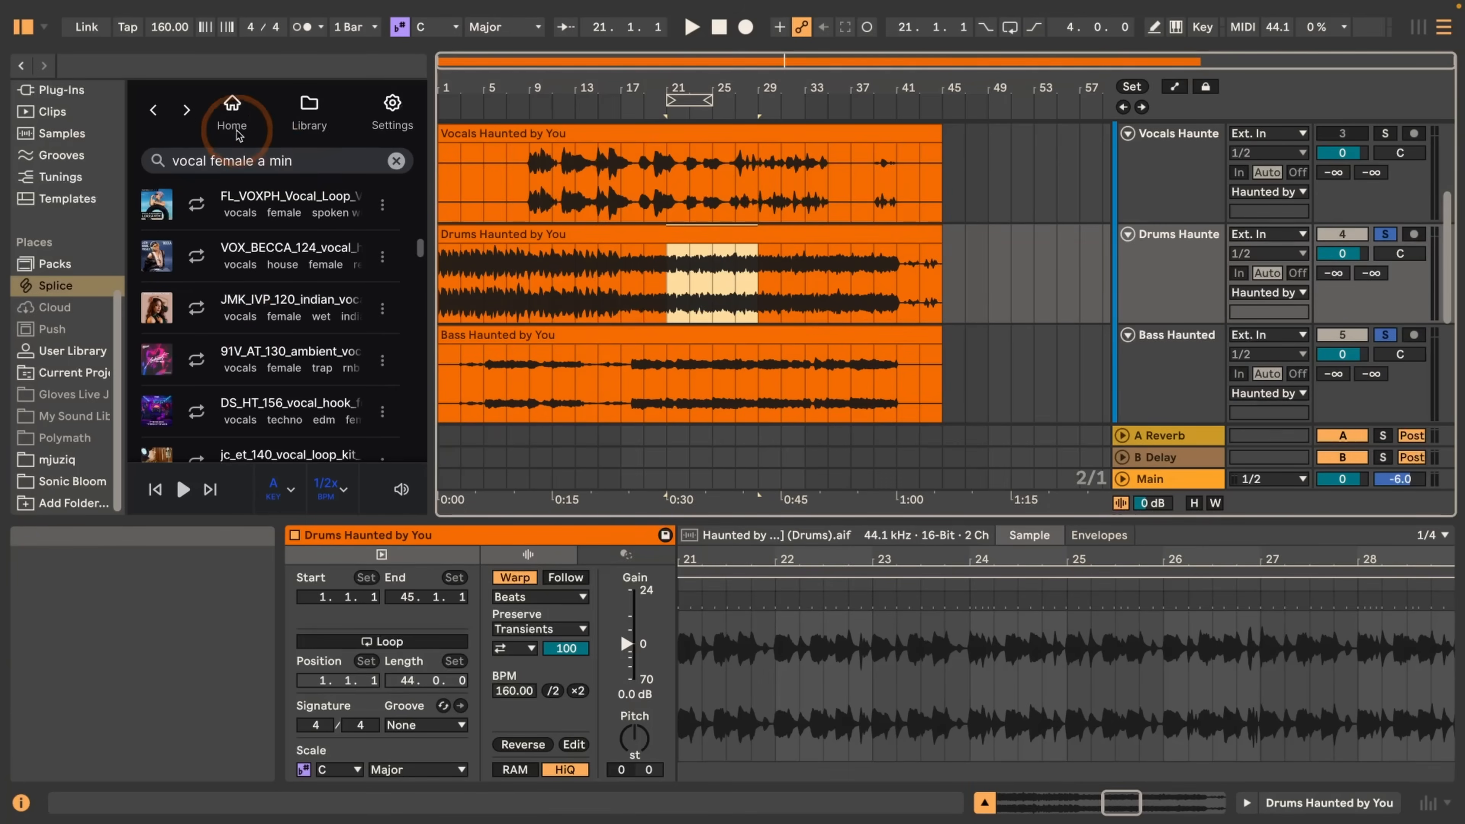
Step: Clear the vocal search in Splice and run Search with Sound using the selected section as the reference
click(231, 107)
click(395, 160)
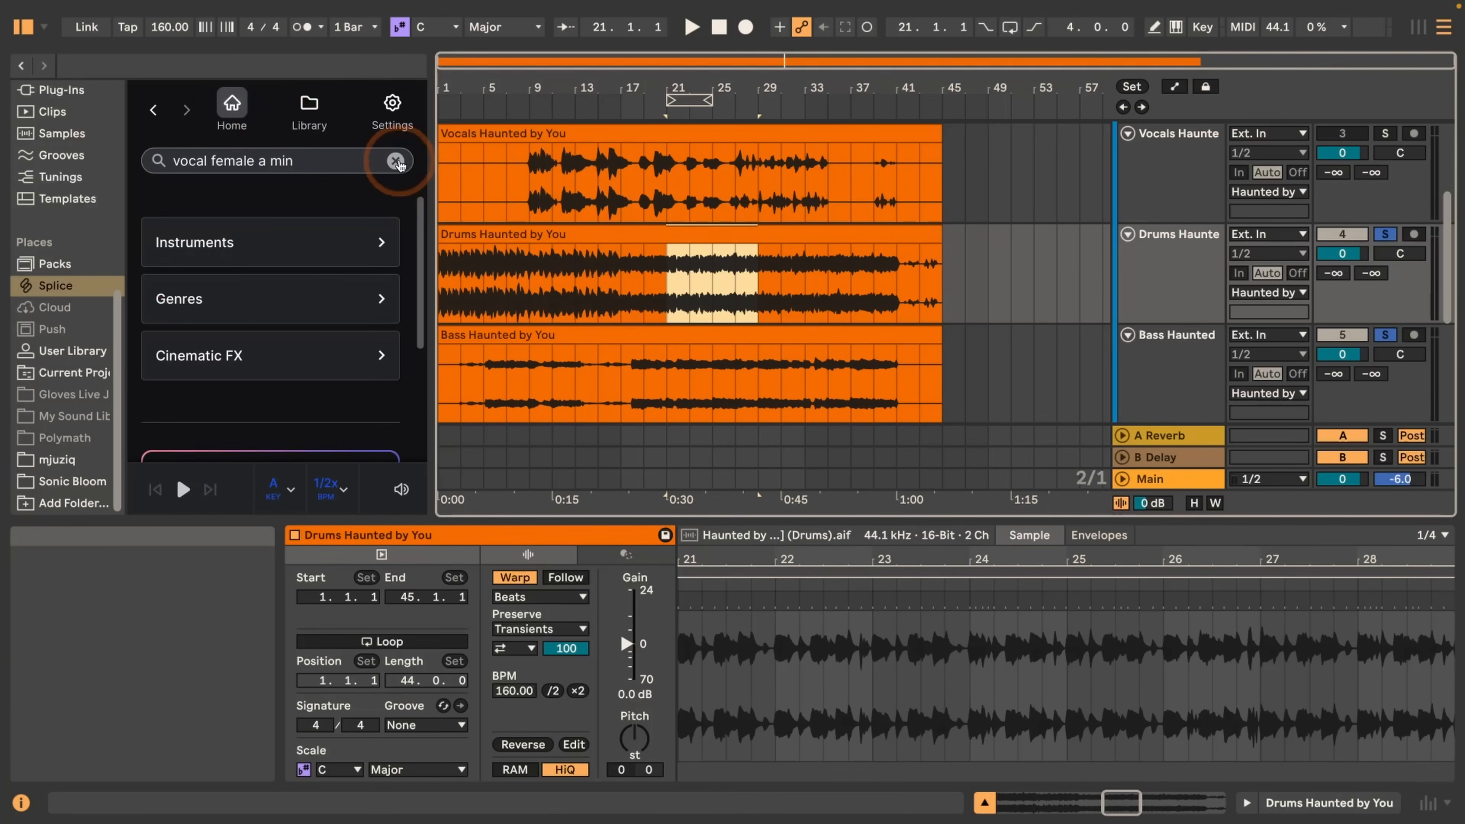
click(298, 166)
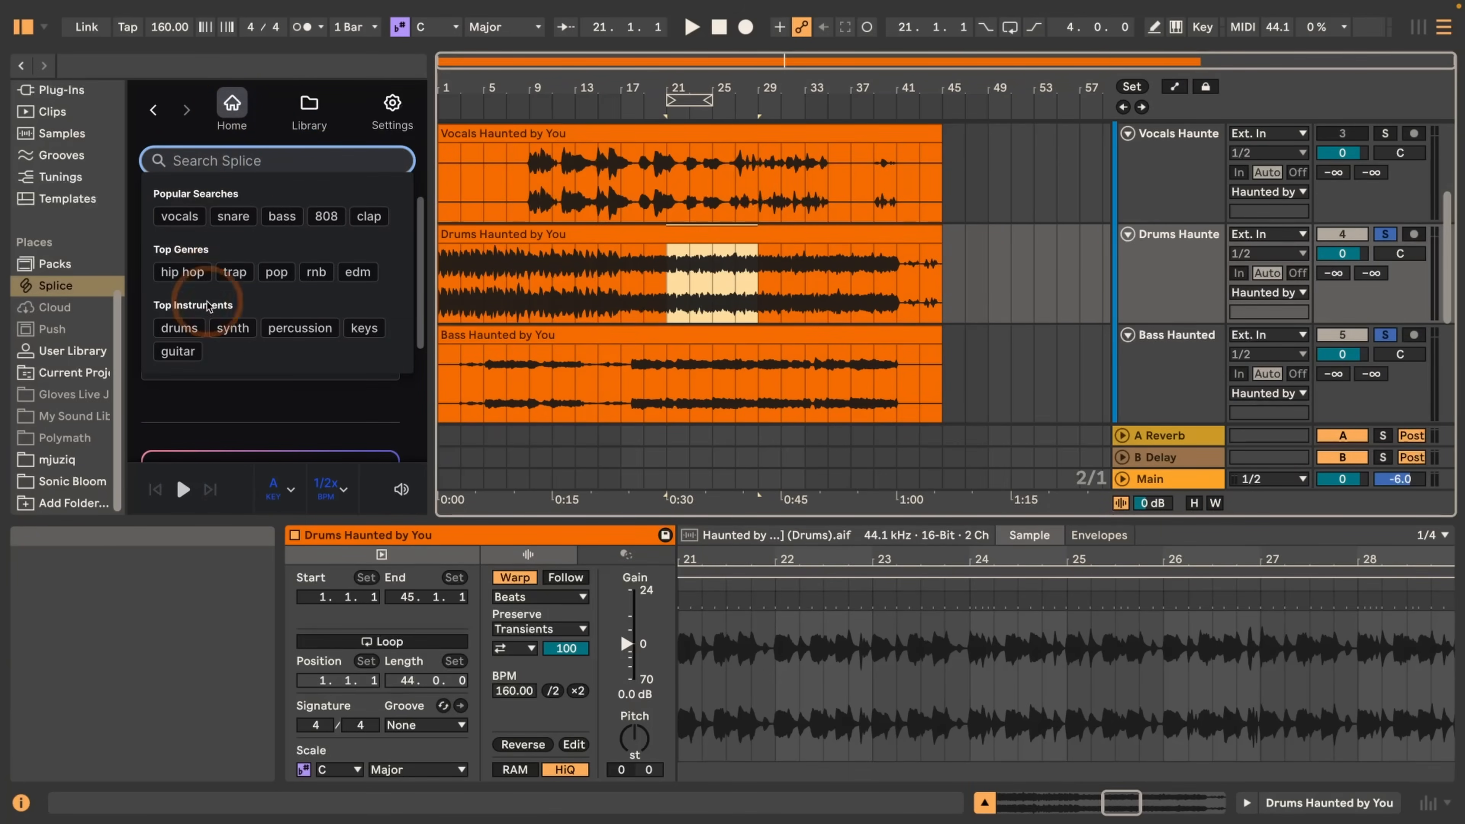
click(191, 388)
scroll(190, 388, down, 3)
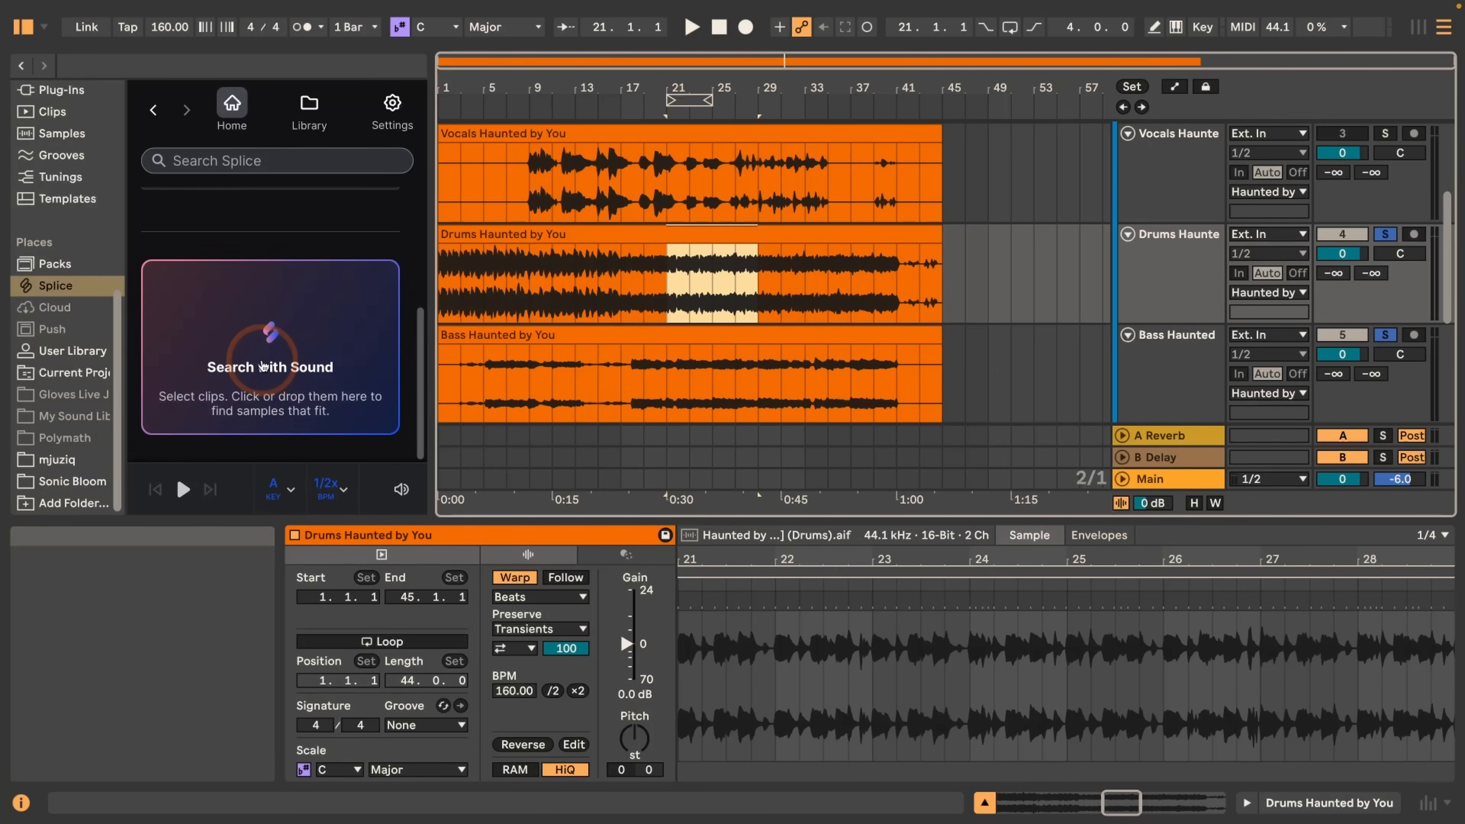
click(263, 367)
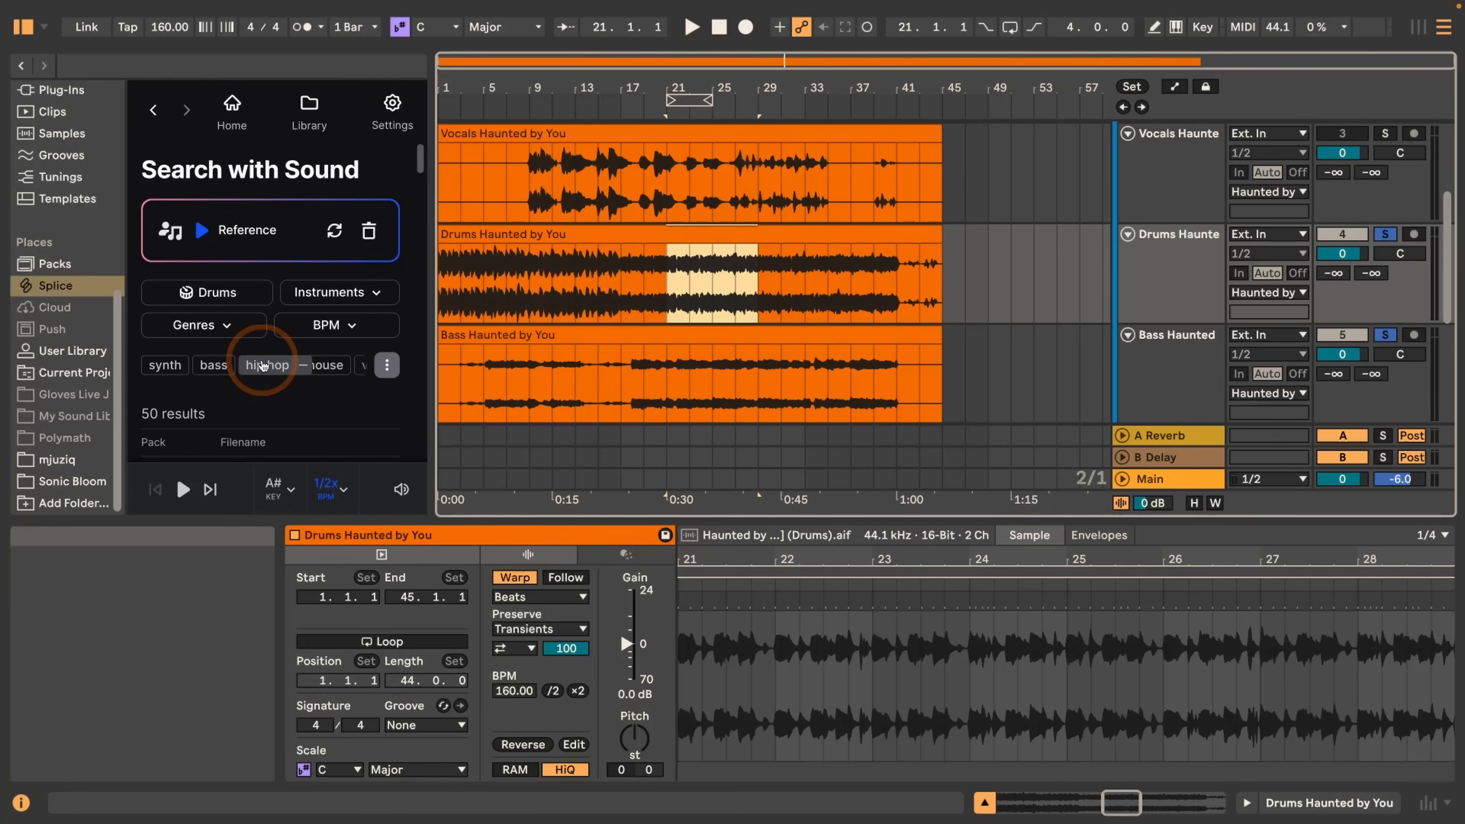
Step: Browse the Search with Sound results and preview the mdt_music_128_astapor and ptd_drm126_dreadnaugh samples with the soloed drums and bass
scroll(245, 327, down, 1)
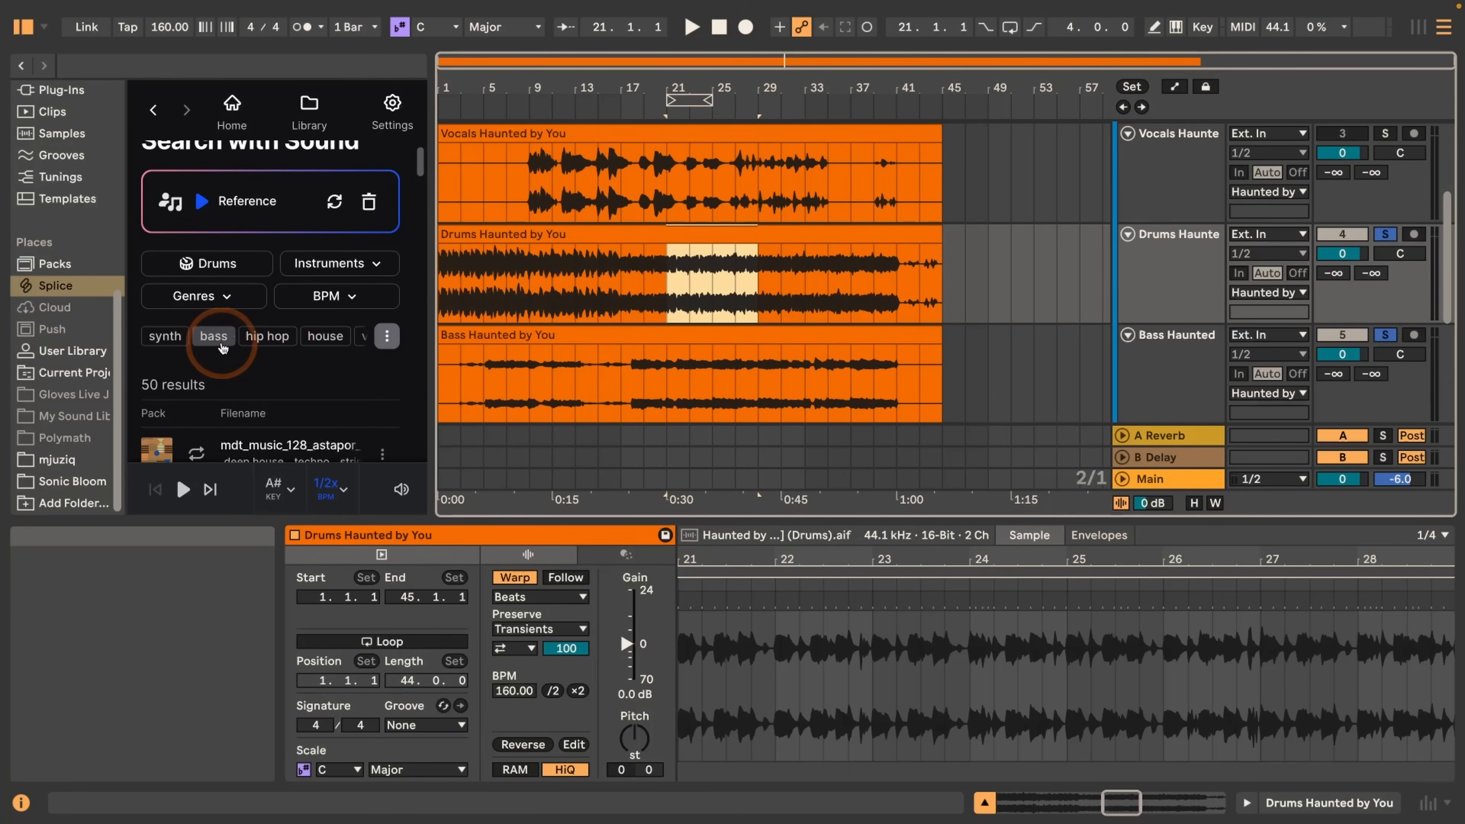
scroll(217, 346, down, 1)
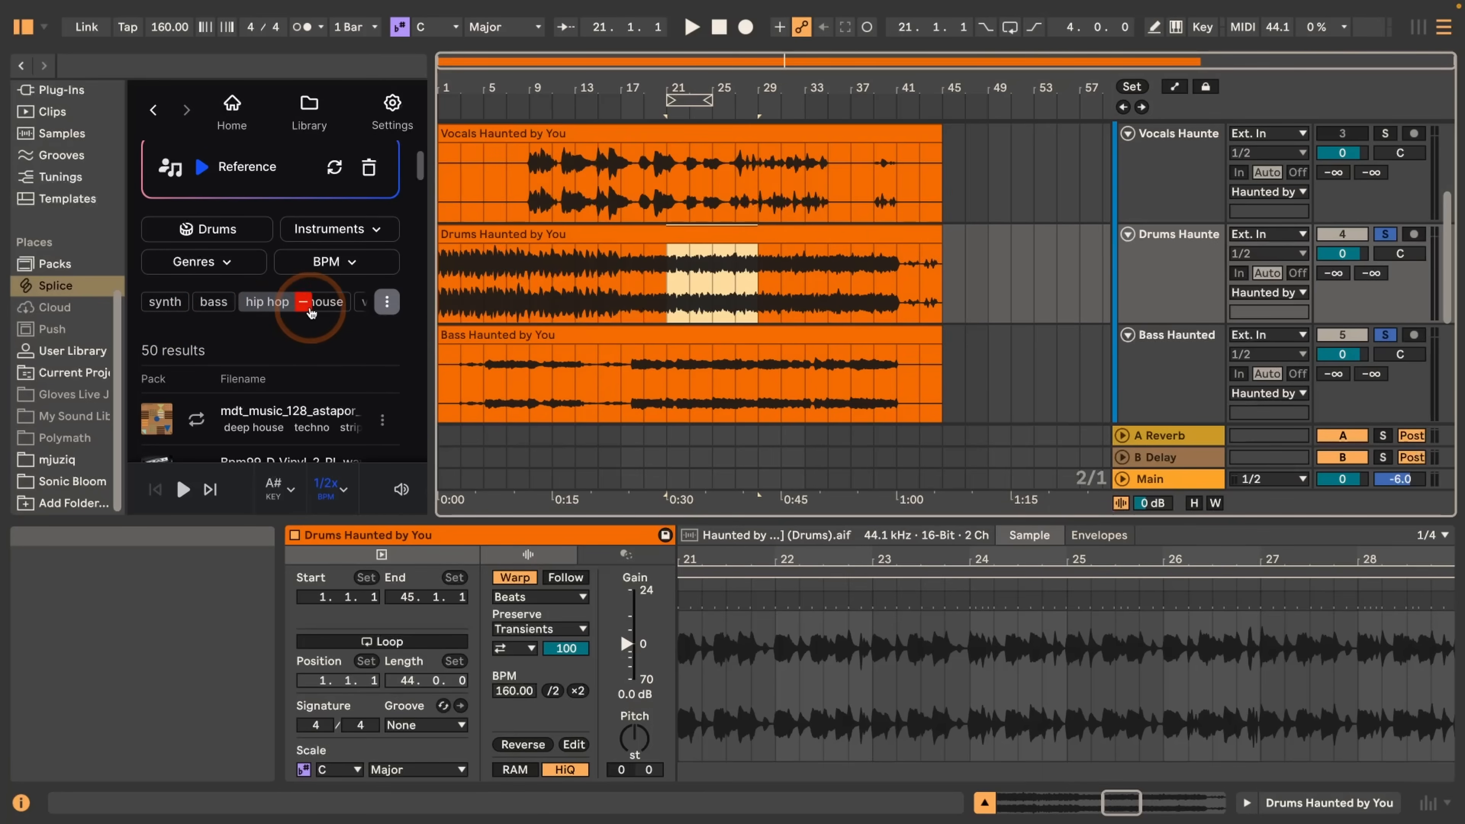
scroll(311, 315, down, 4)
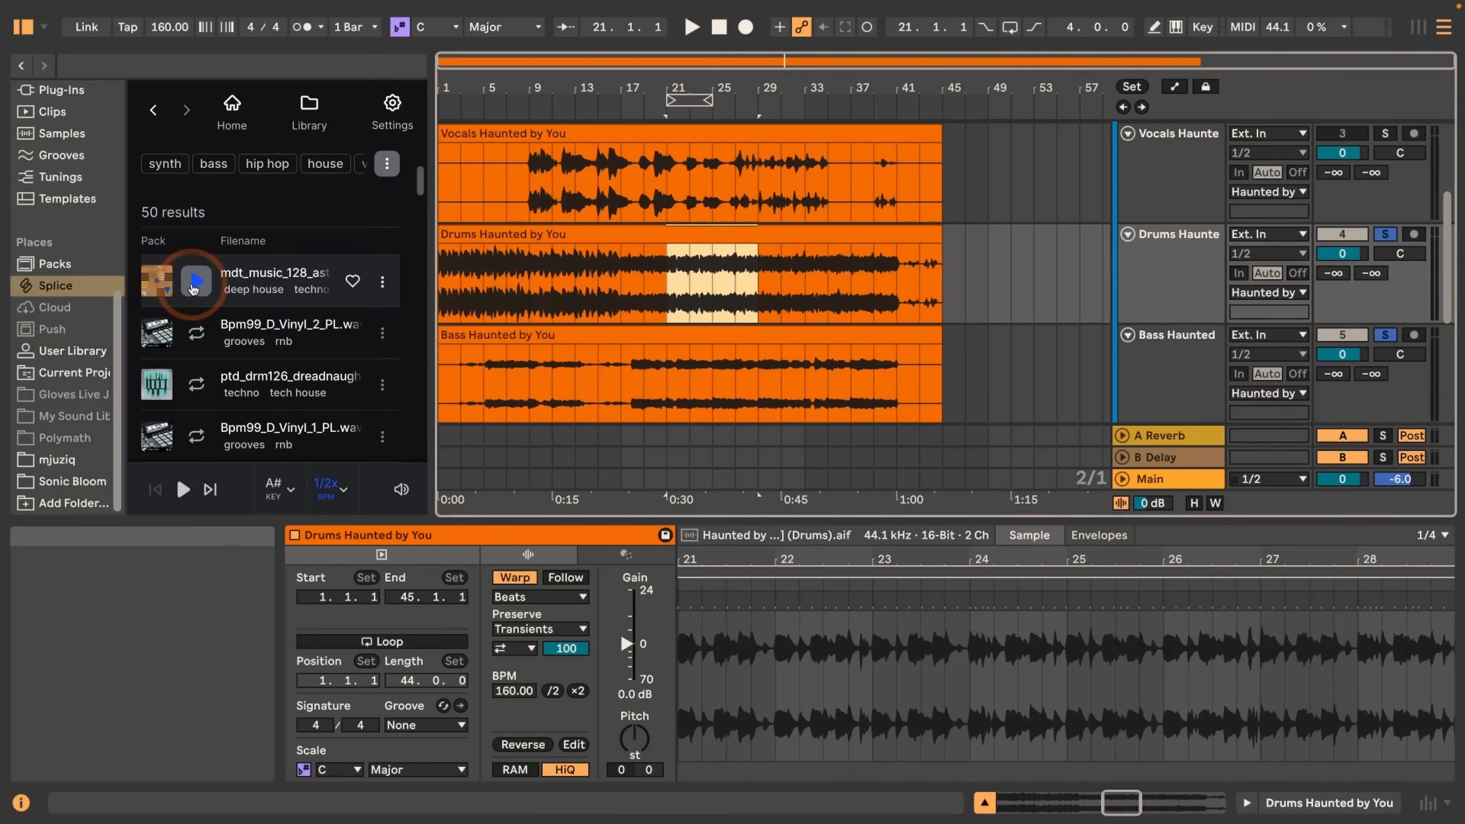
click(196, 282)
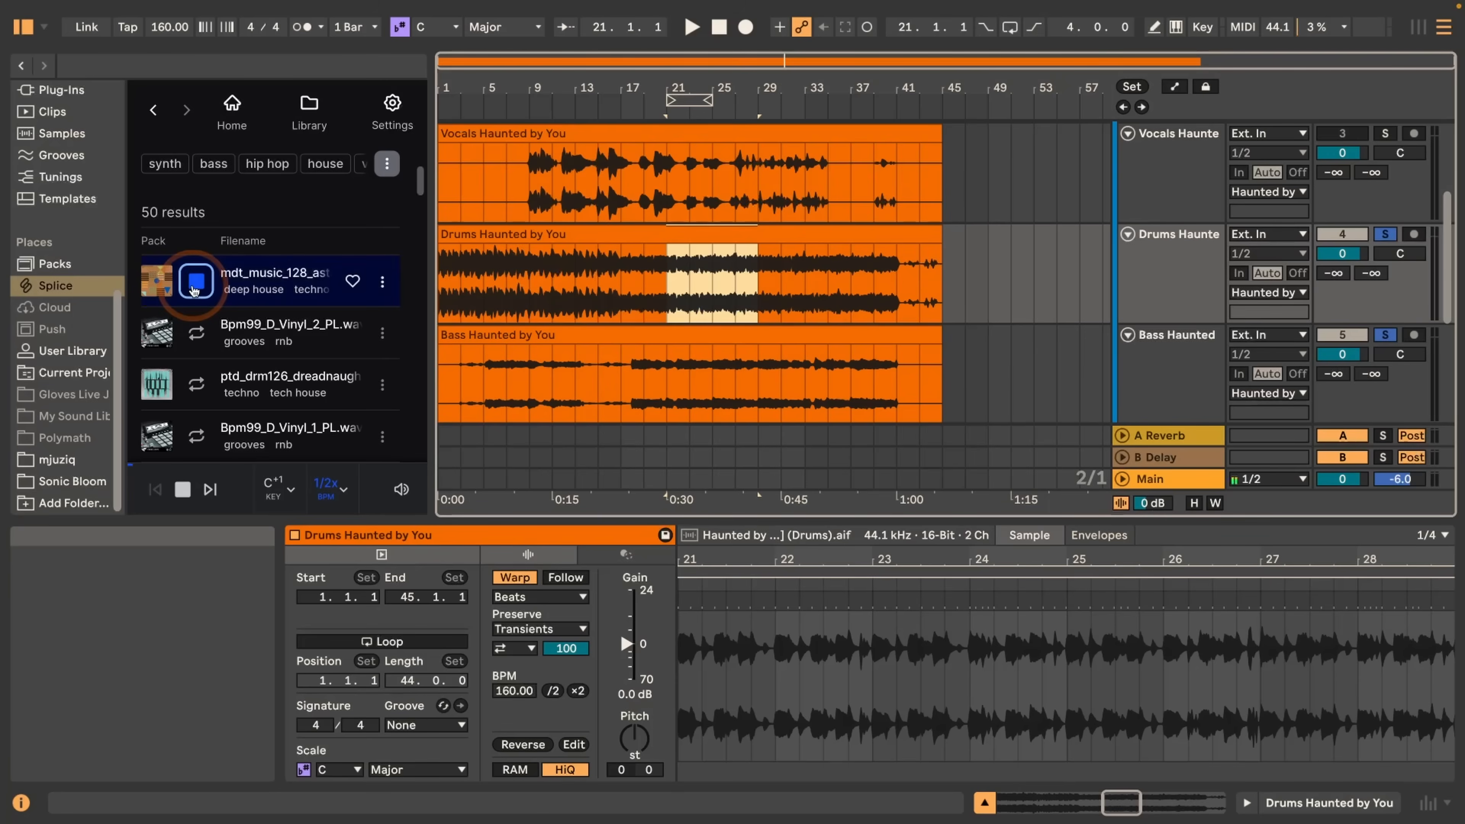
key(space)
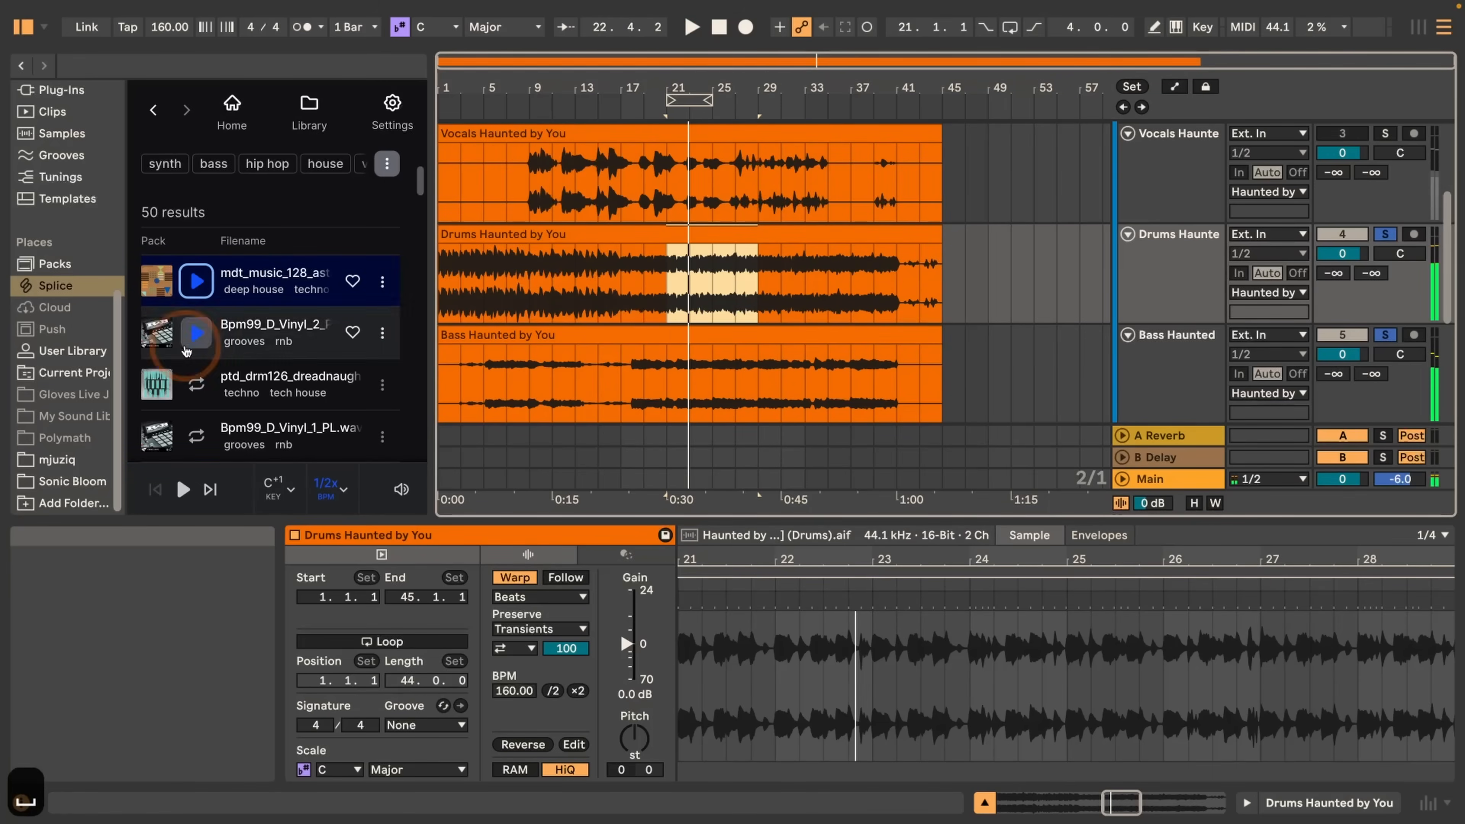
click(187, 385)
scroll(190, 380, down, 3)
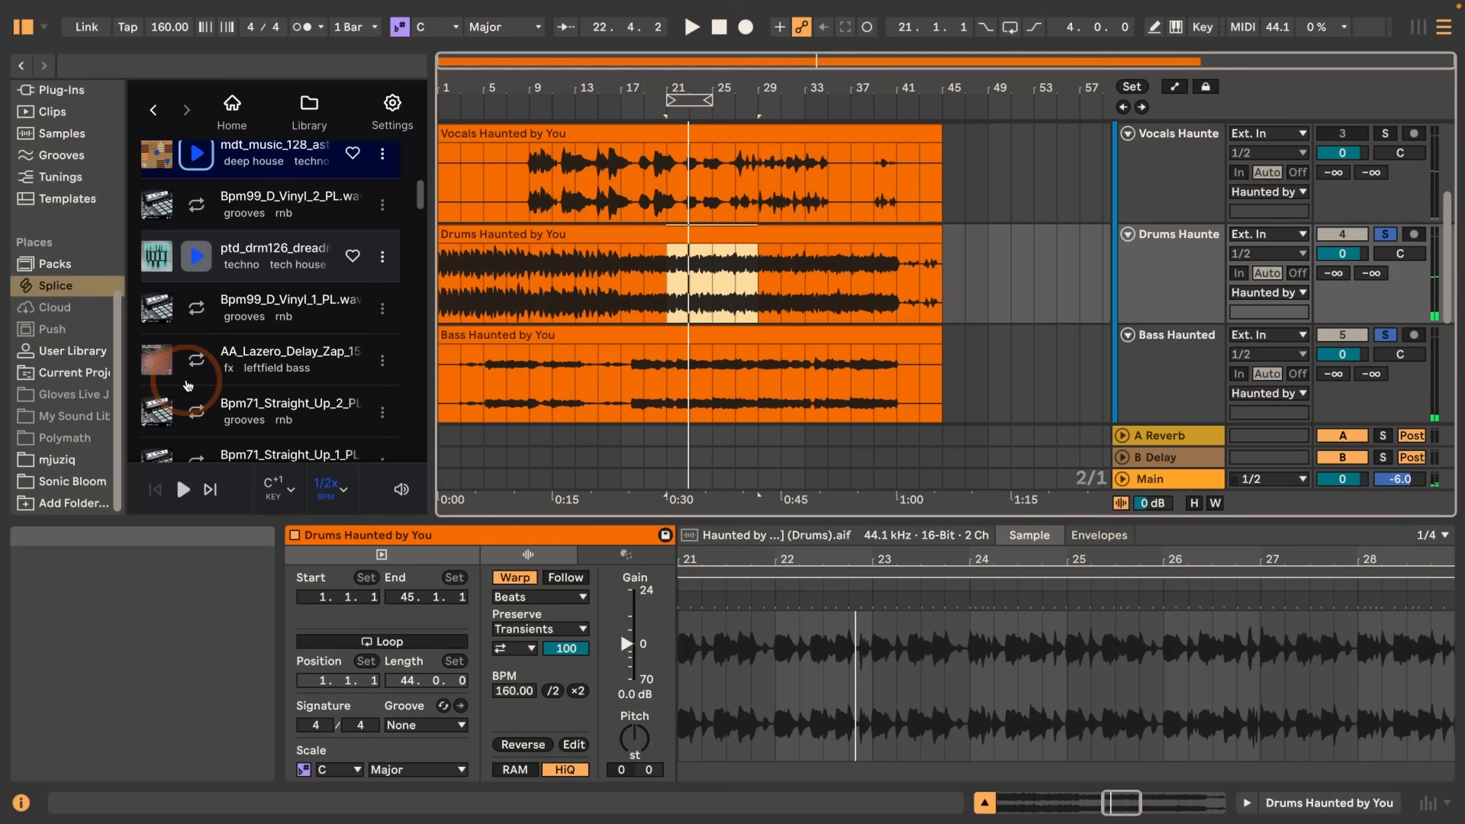
Step: Preview the AA_Lazero_Delay_Zap, ZEN_MEL_133 and AT_SM_124_Bass_Sub samples against the soloed drums and bass
click(194, 367)
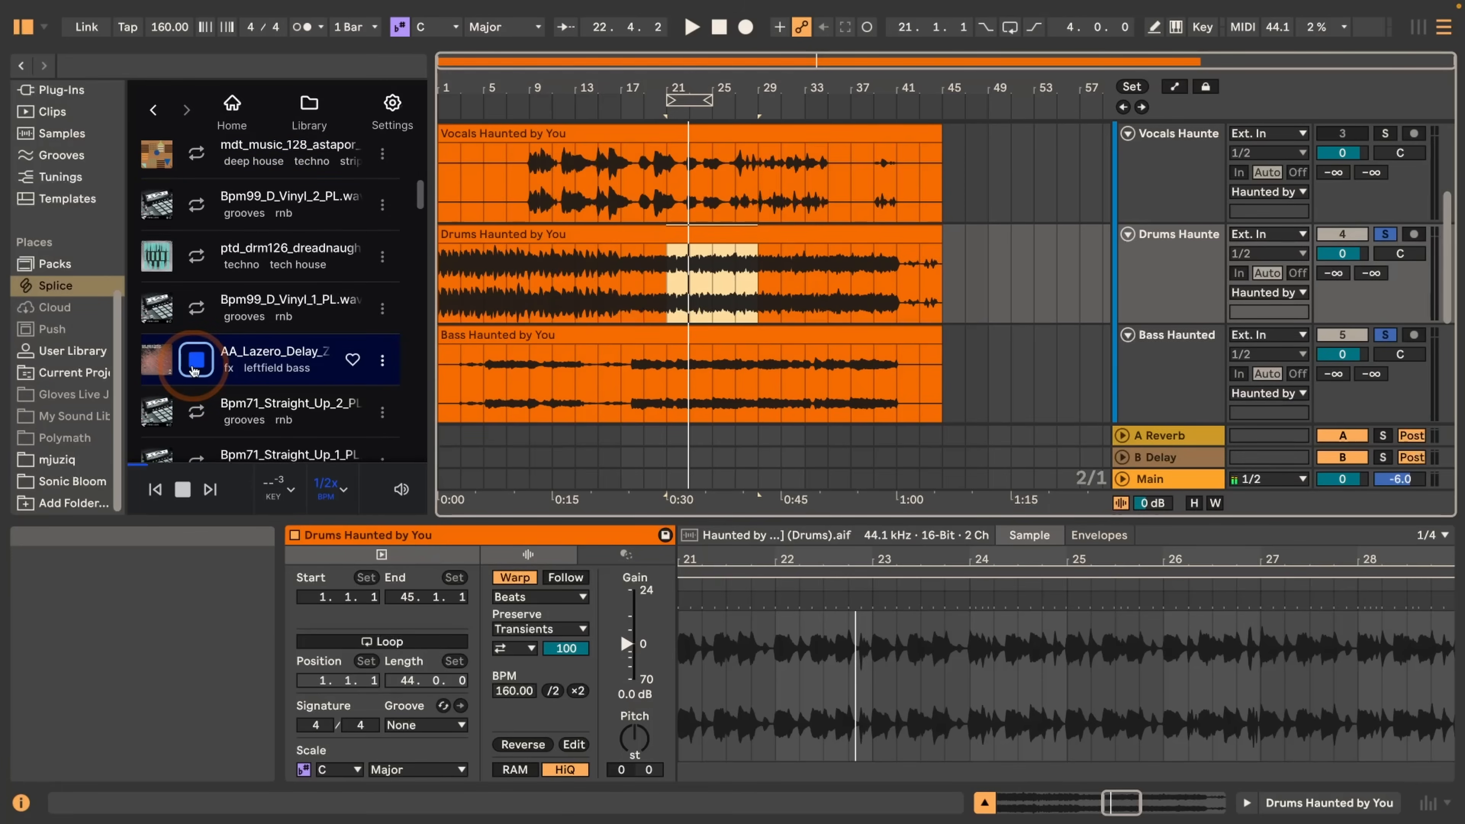
key(space)
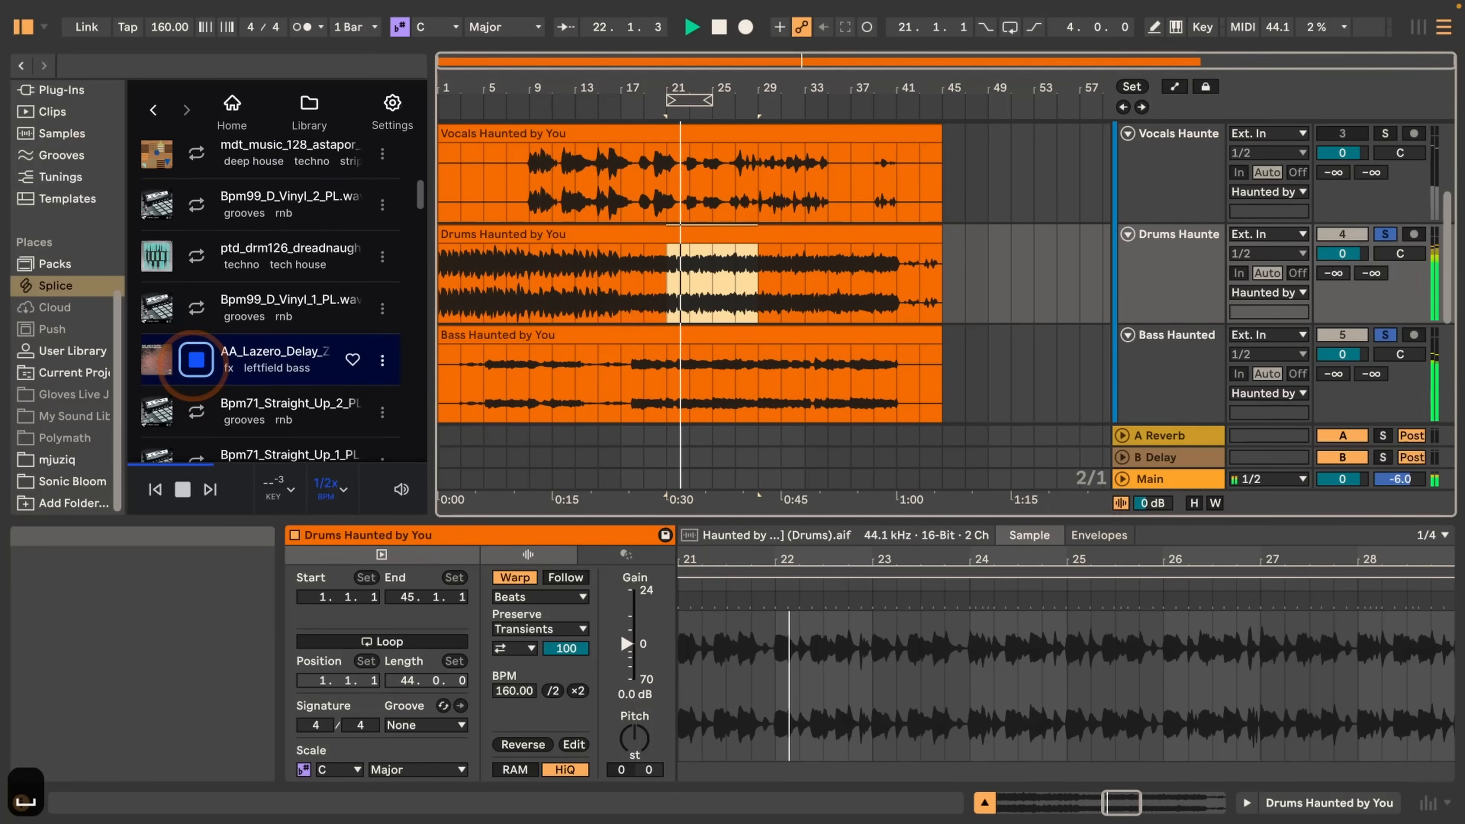
scroll(194, 367, down, 3)
click(195, 375)
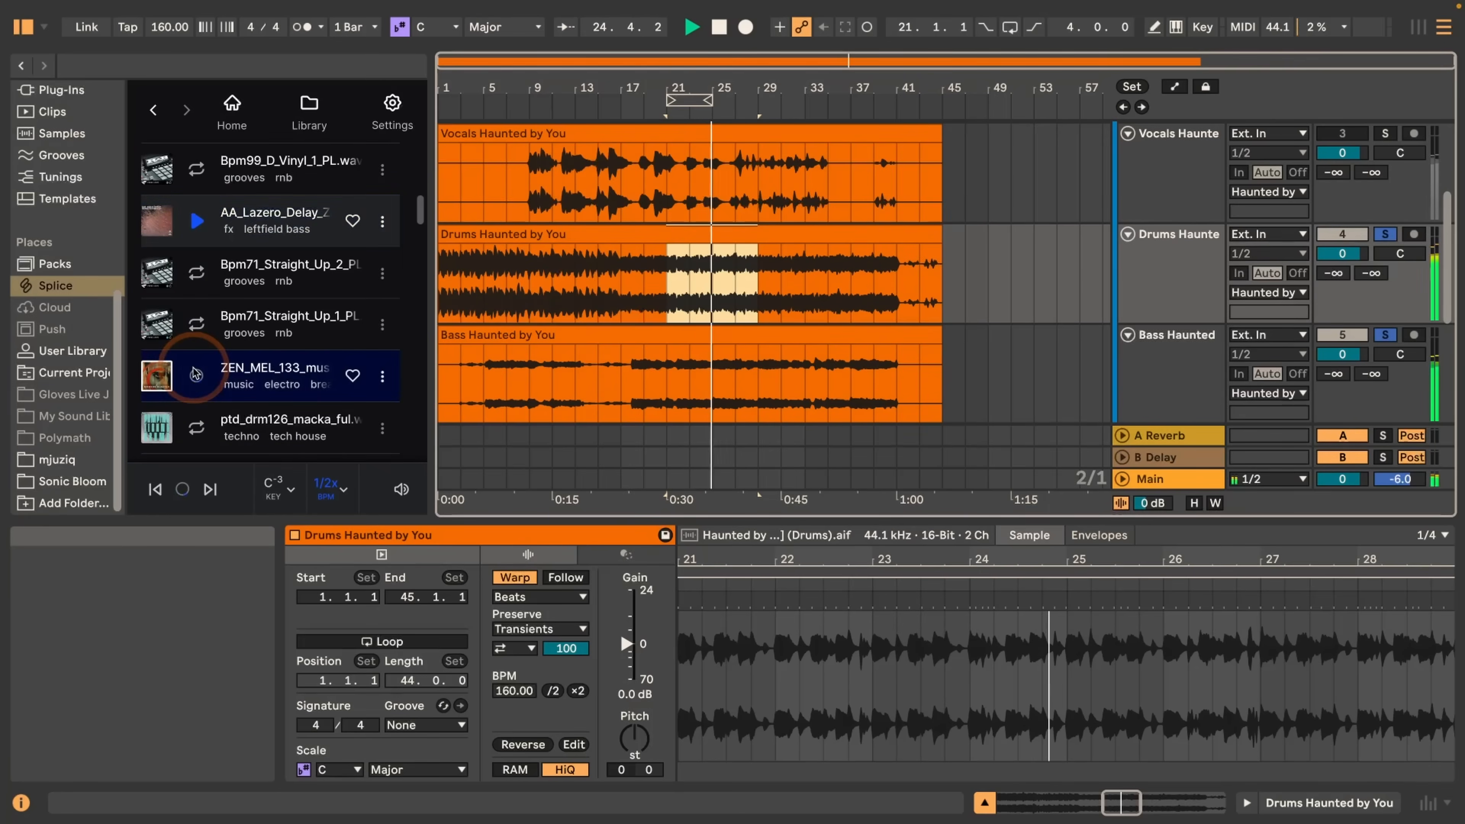
scroll(195, 373, down, 1)
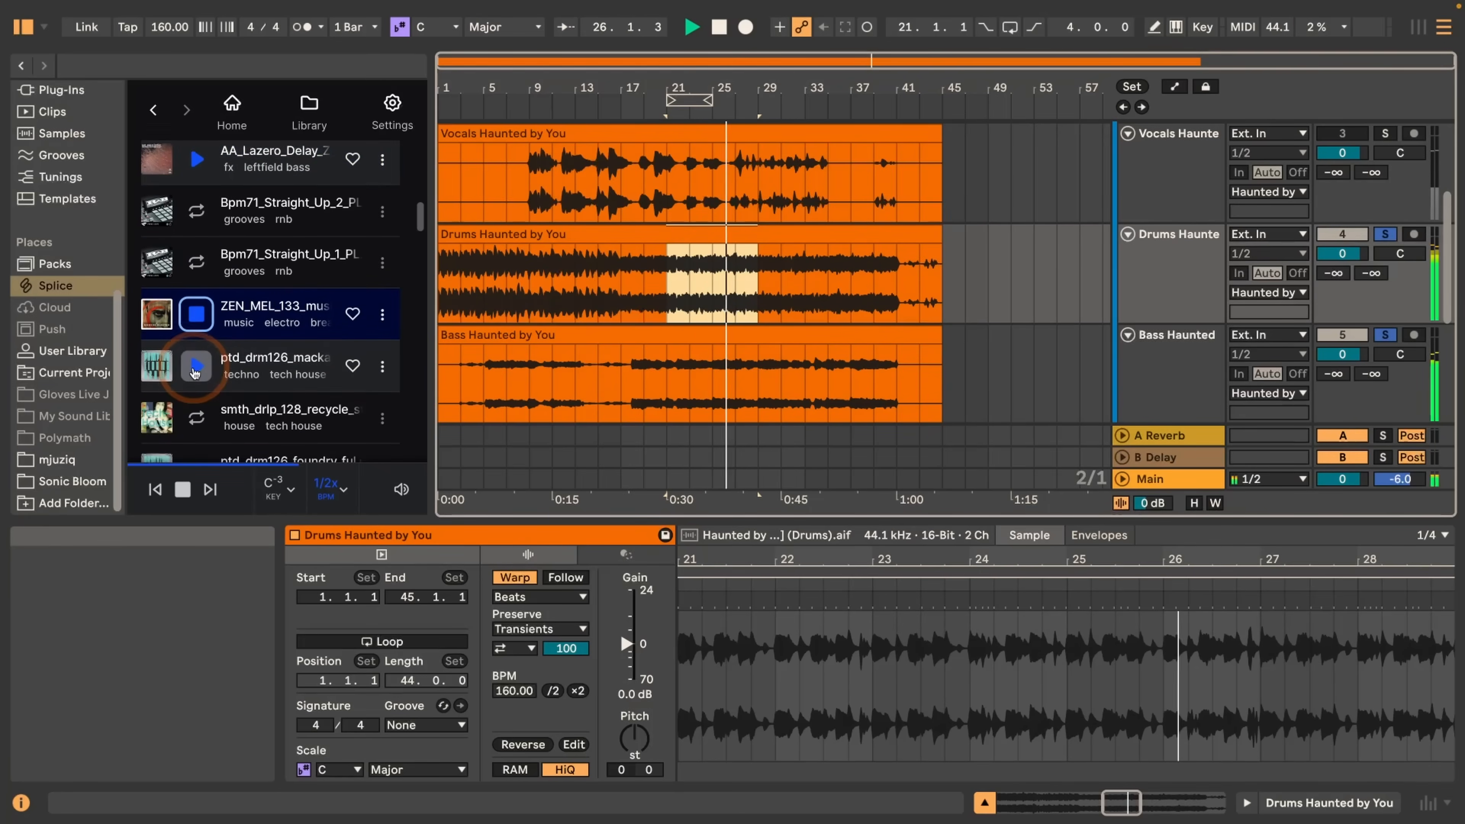
scroll(195, 374, down, 3)
scroll(195, 374, down, 2)
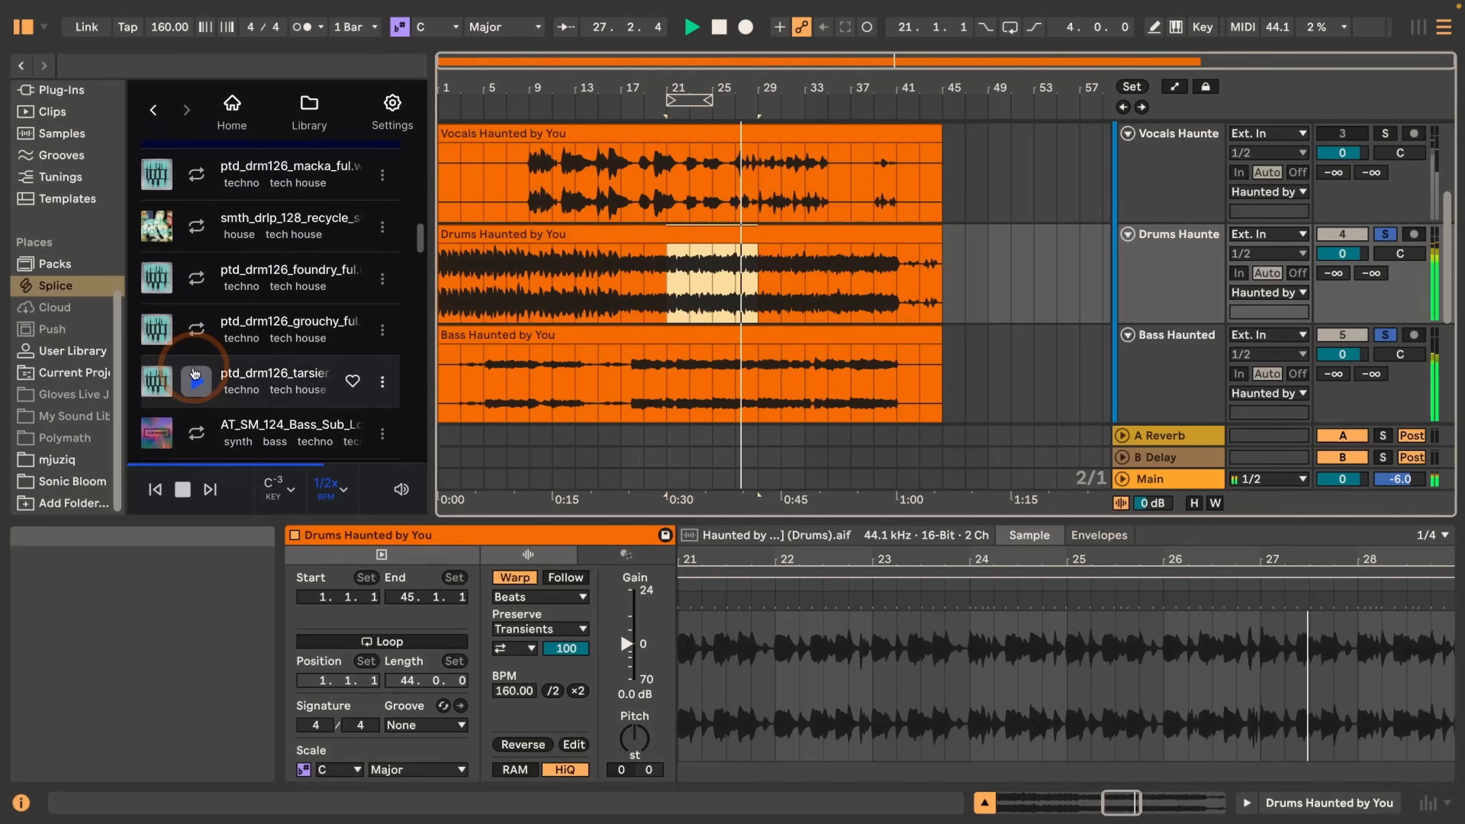
click(196, 433)
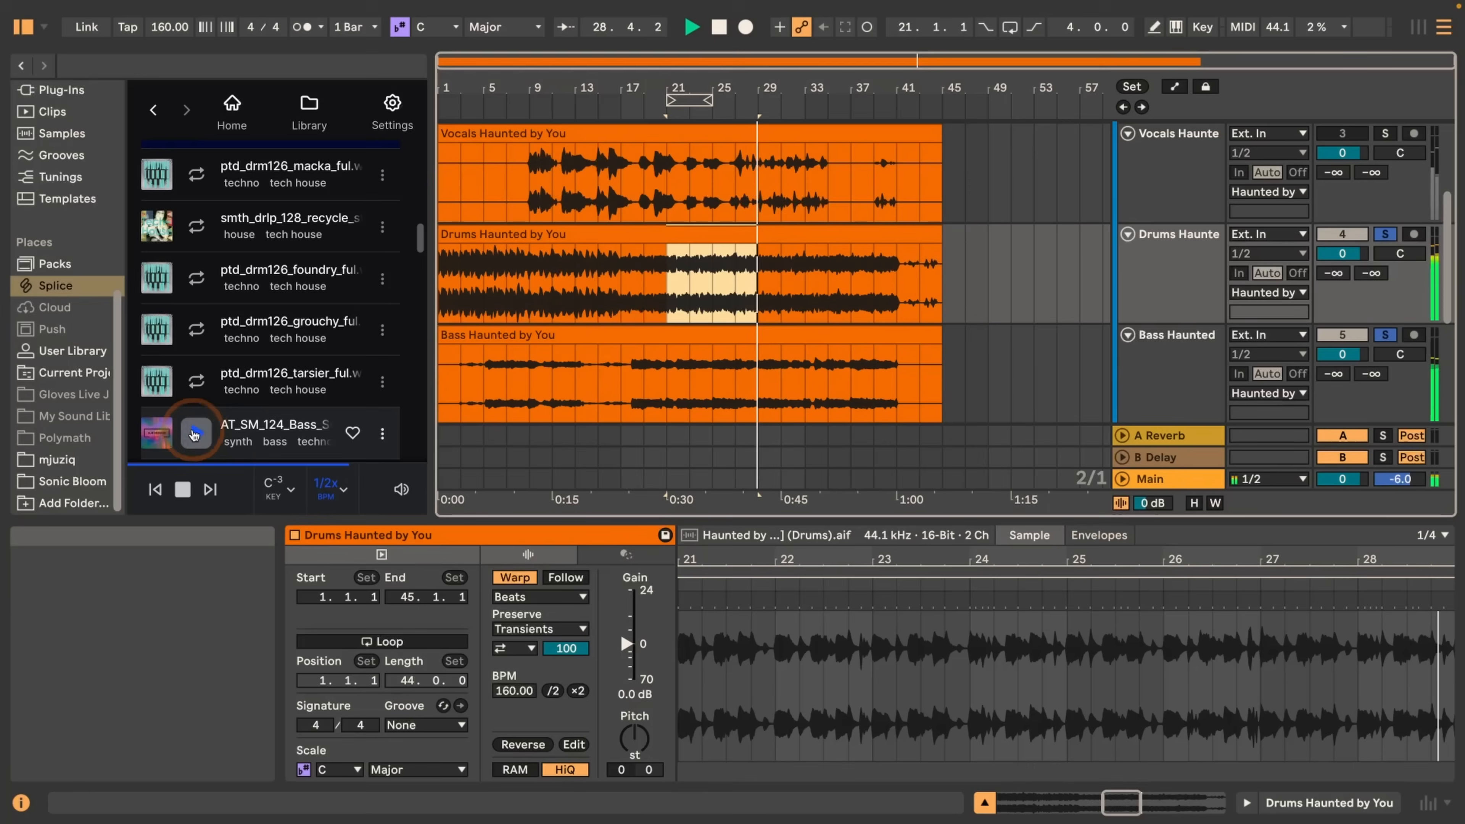
scroll(196, 430, down, 4)
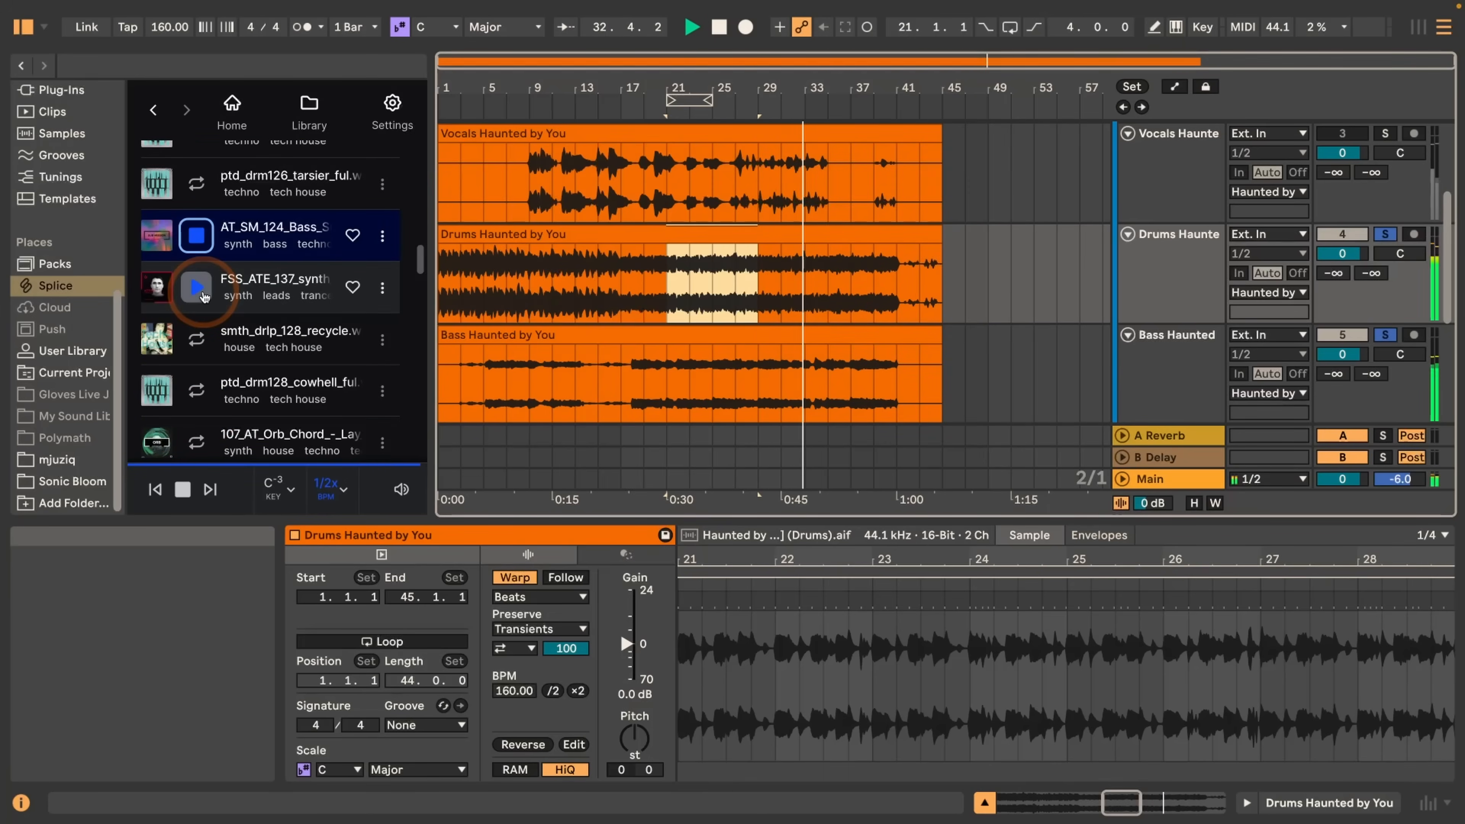
Step: Preview the FSS_ATE_137 synth loop, 107_AT_Orb_Chord and 10_TE_Bass_Loop samples against the drums and bass from bar 21
click(197, 287)
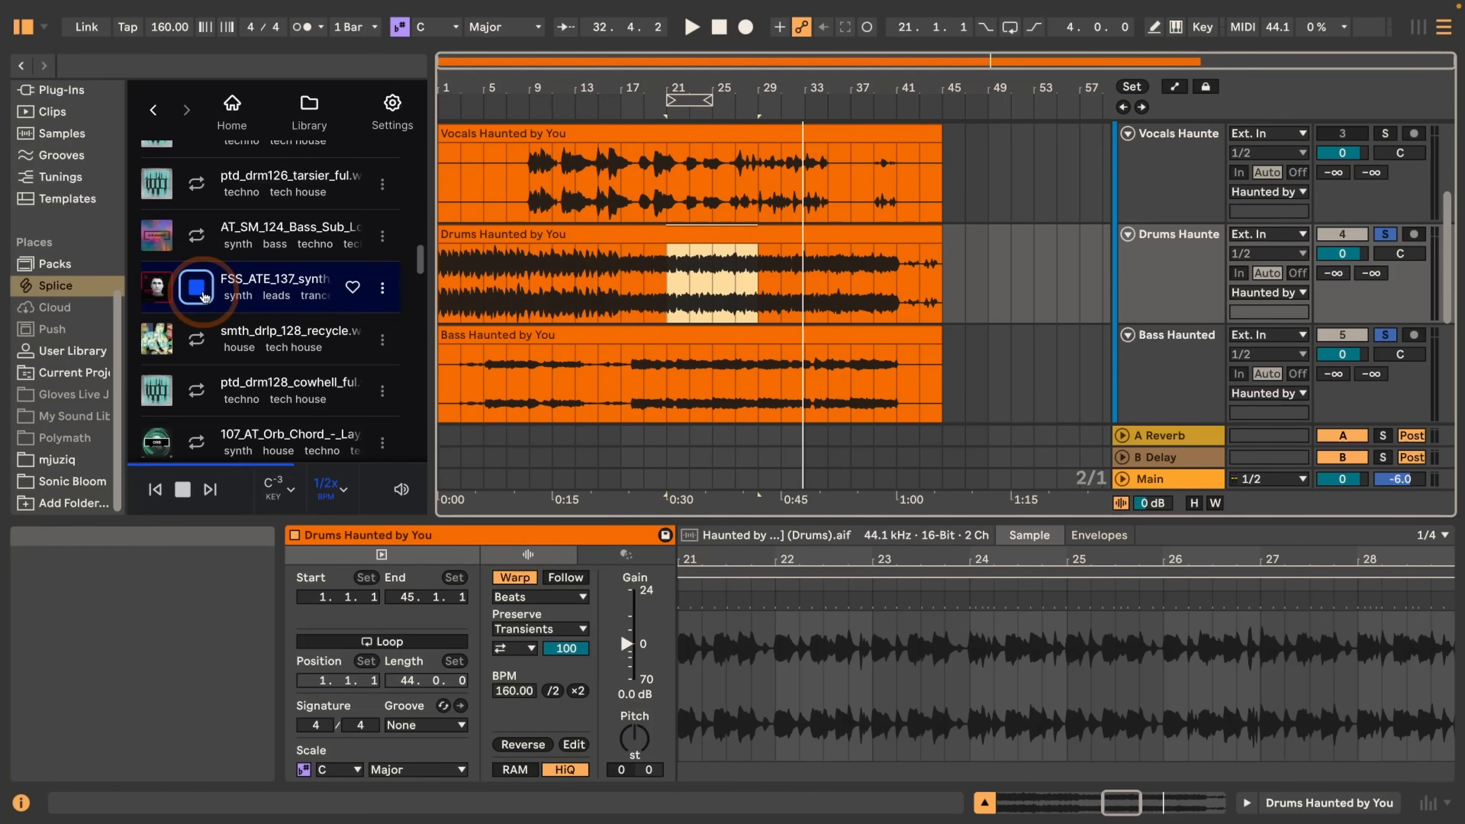
key(space)
scroll(202, 347, down, 1)
click(197, 389)
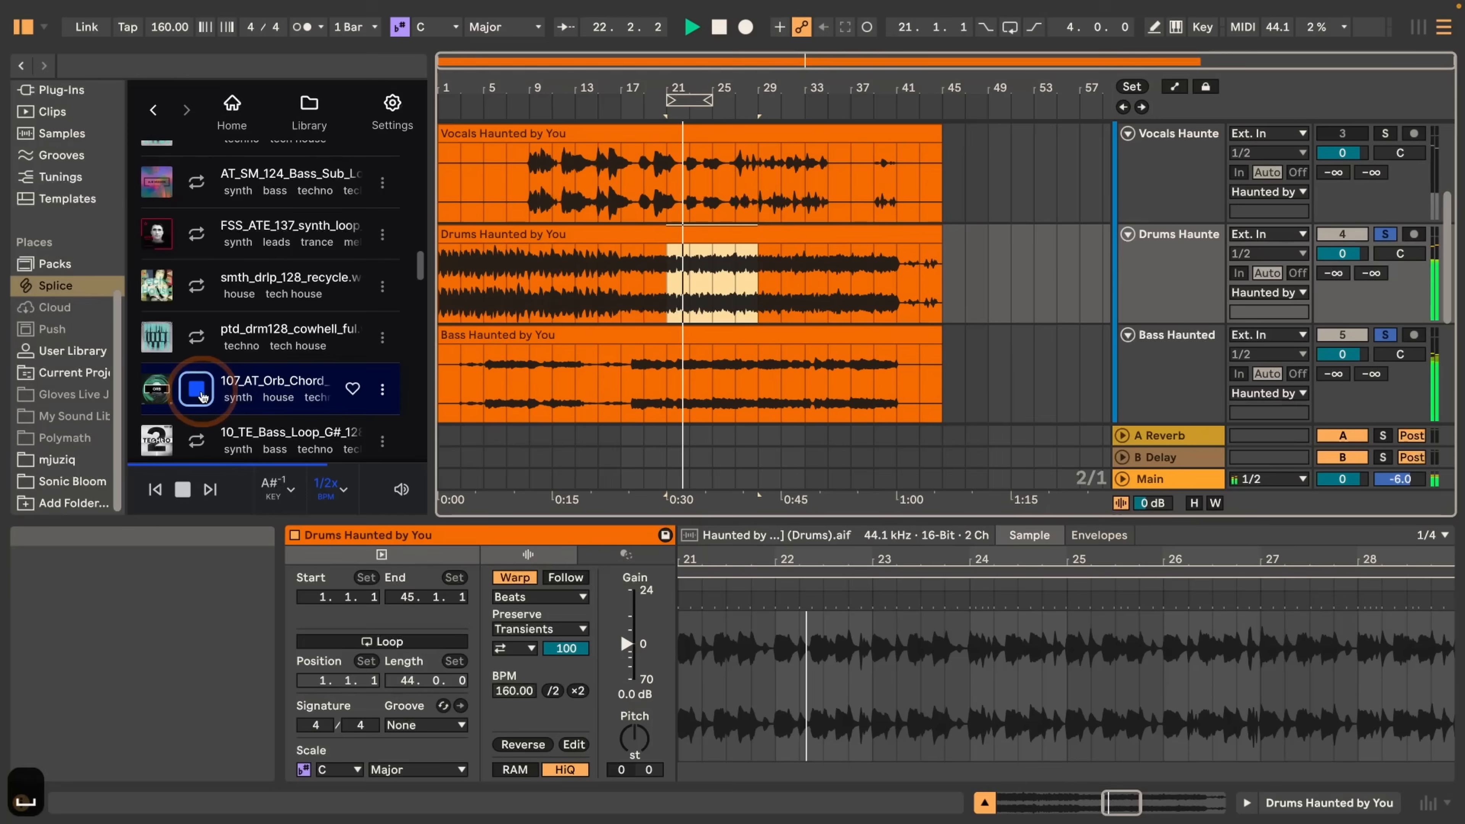
scroll(202, 396, down, 1)
scroll(201, 396, down, 1)
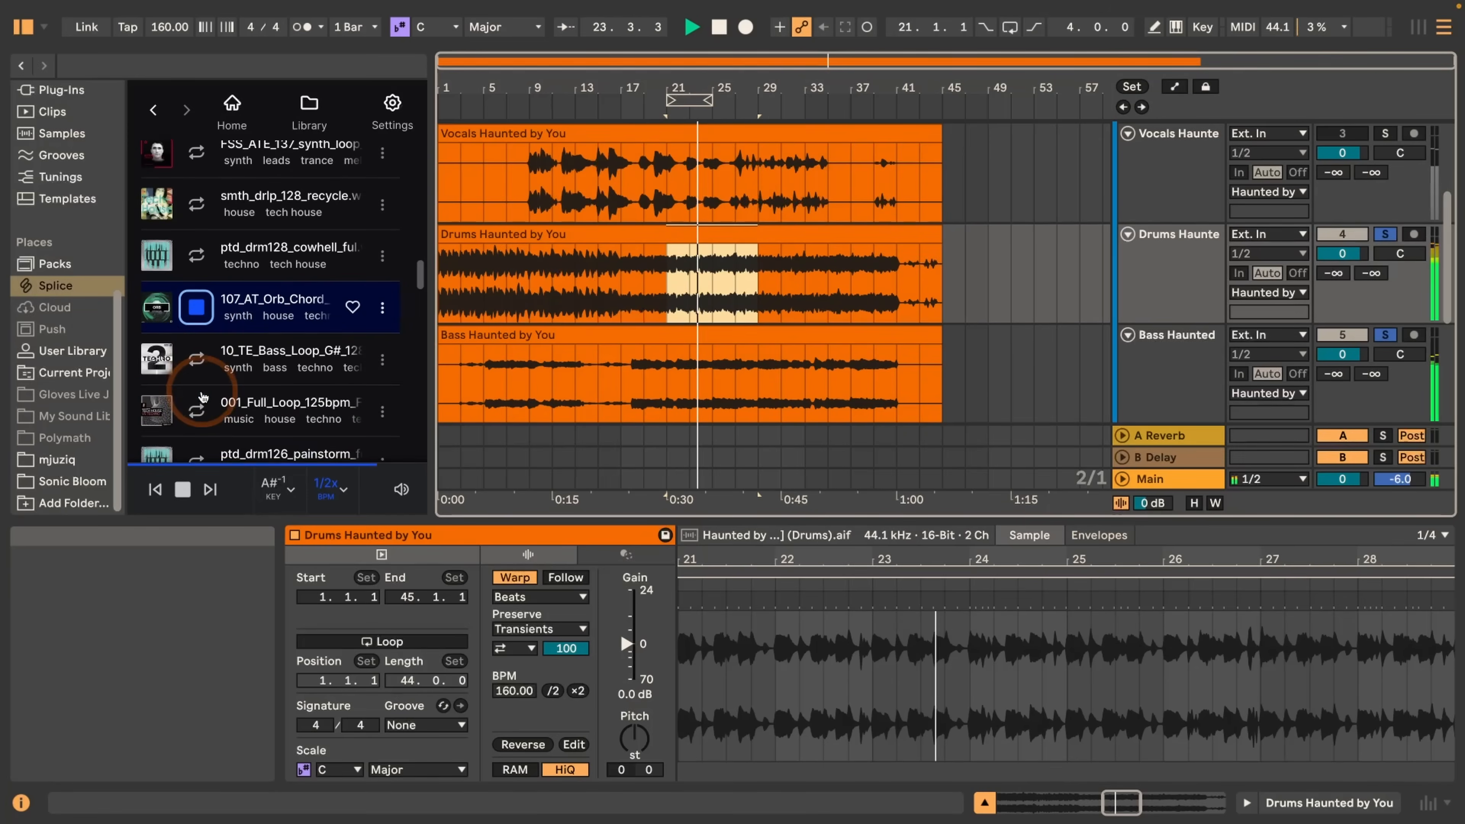
click(201, 364)
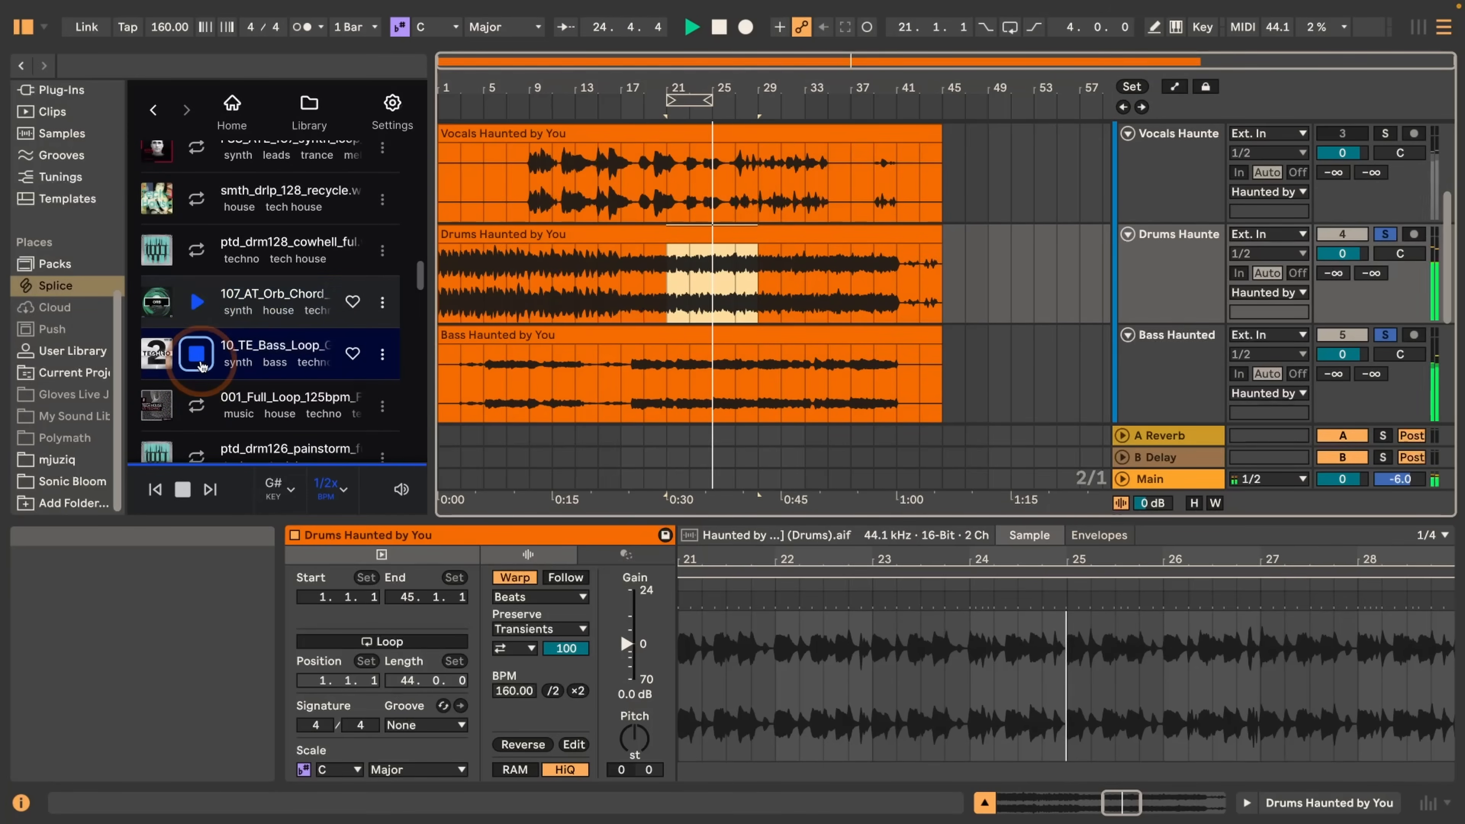
Step: Preview the smth_drlp_128_blocko sample against the soloed drums and bass, and stop its preview
scroll(202, 365, down, 3)
scroll(202, 366, down, 3)
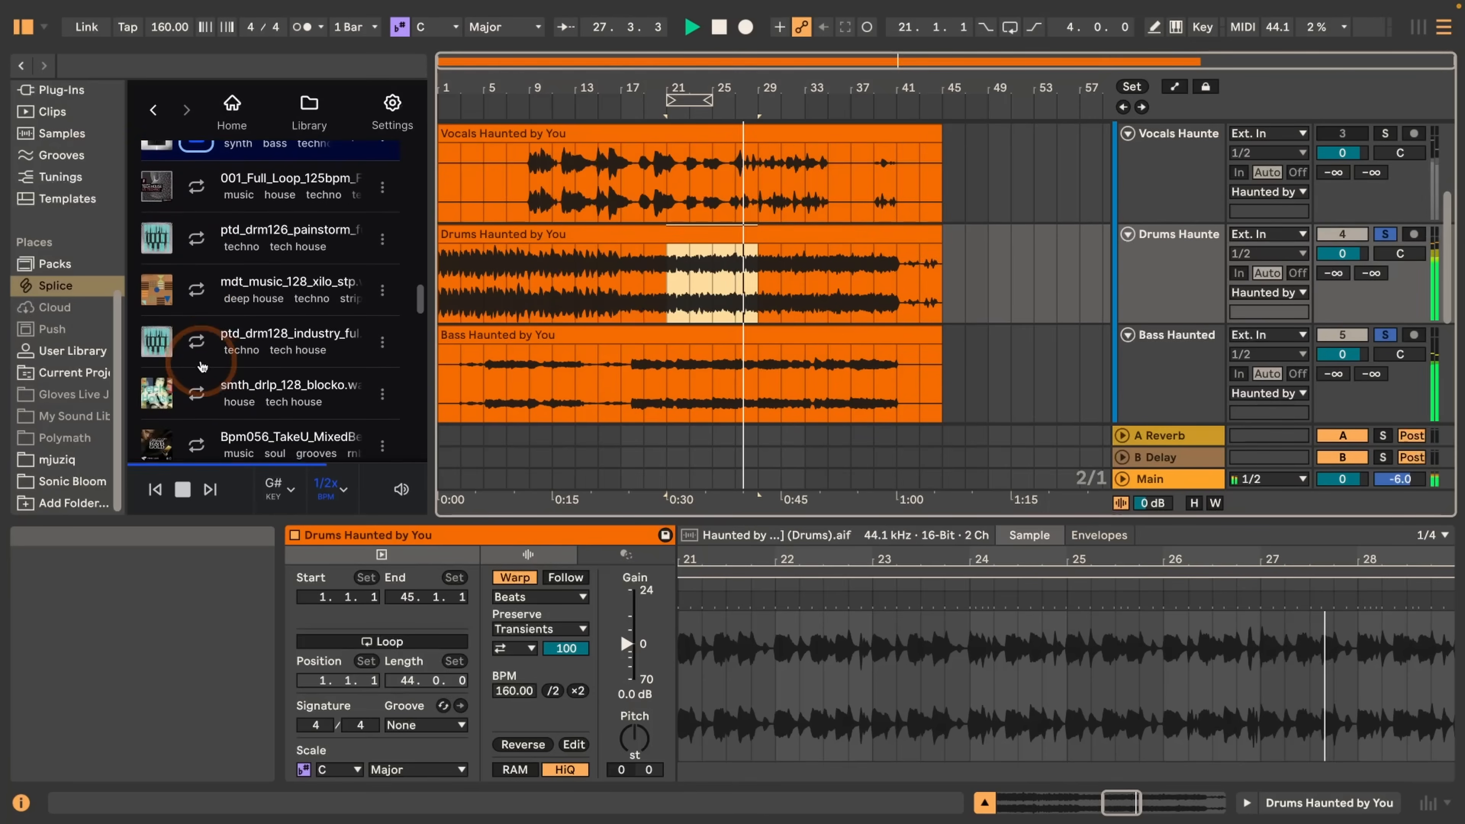
click(197, 354)
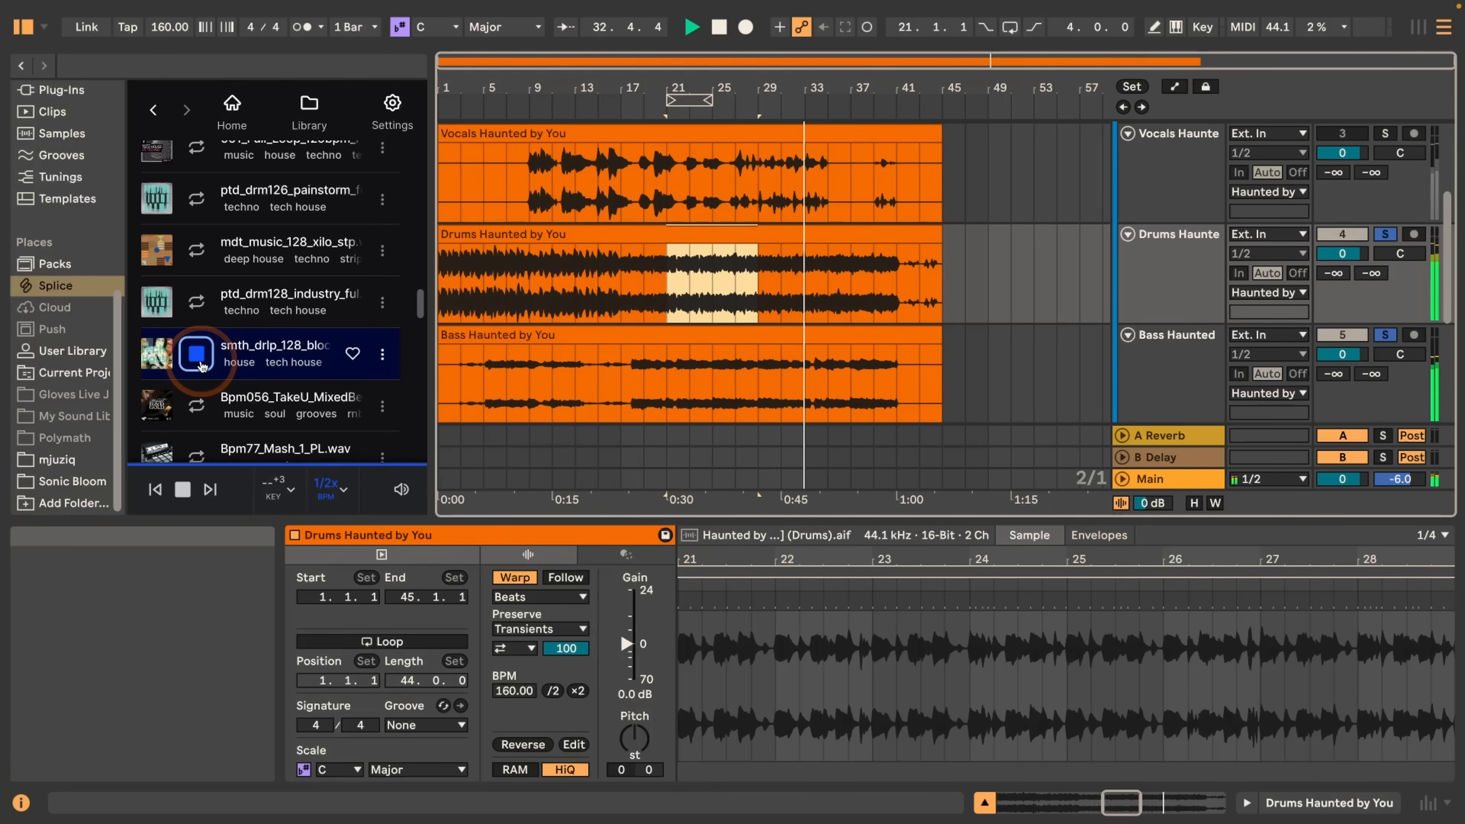
click(197, 353)
Step: Place the smth_drlp_128_blocko loop at bar 21 on the track below the stems and extend it to bar 41
drag(202, 363, 669, 324)
drag(894, 298, 896, 298)
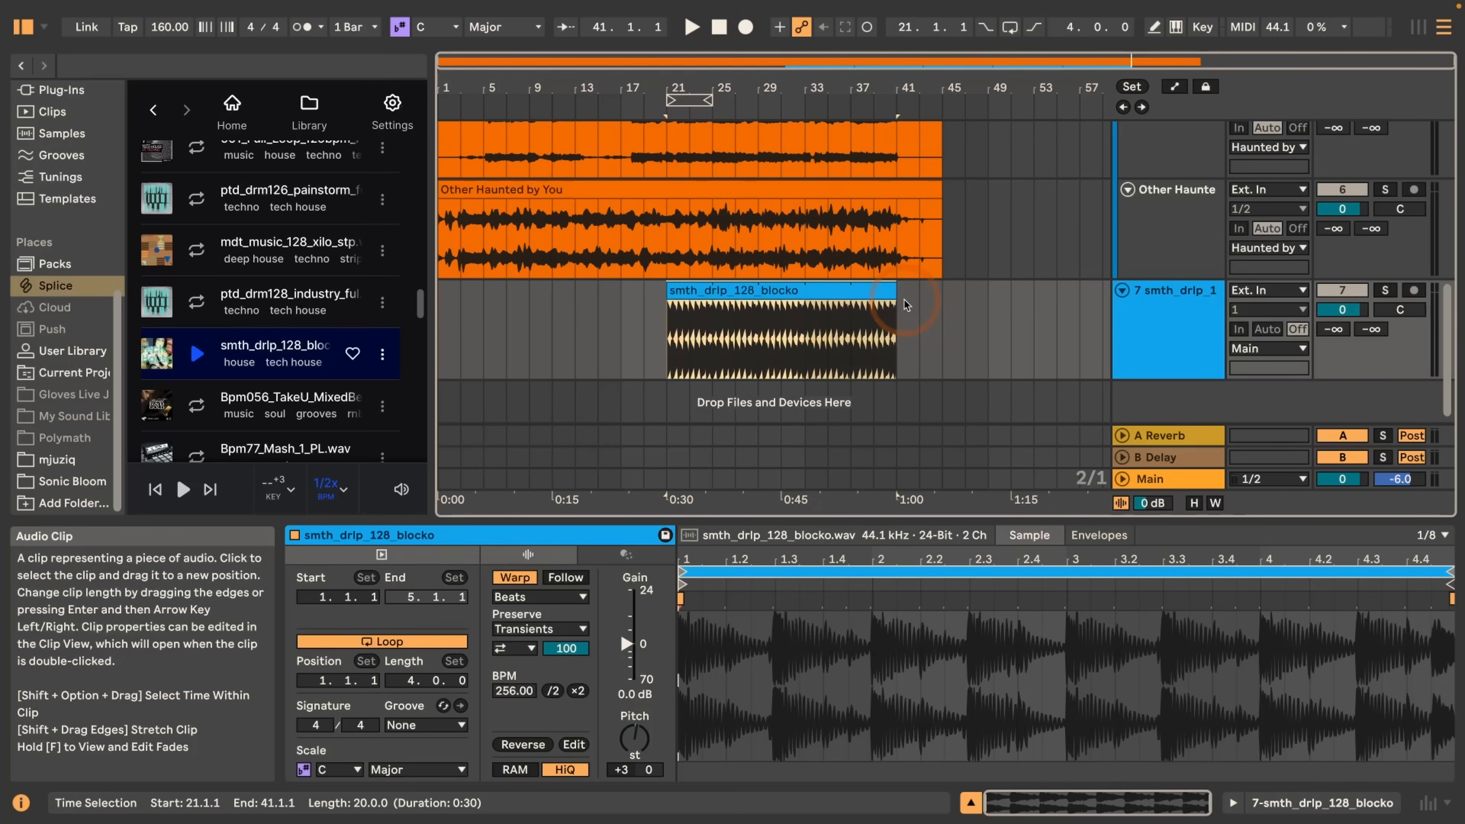
click(809, 297)
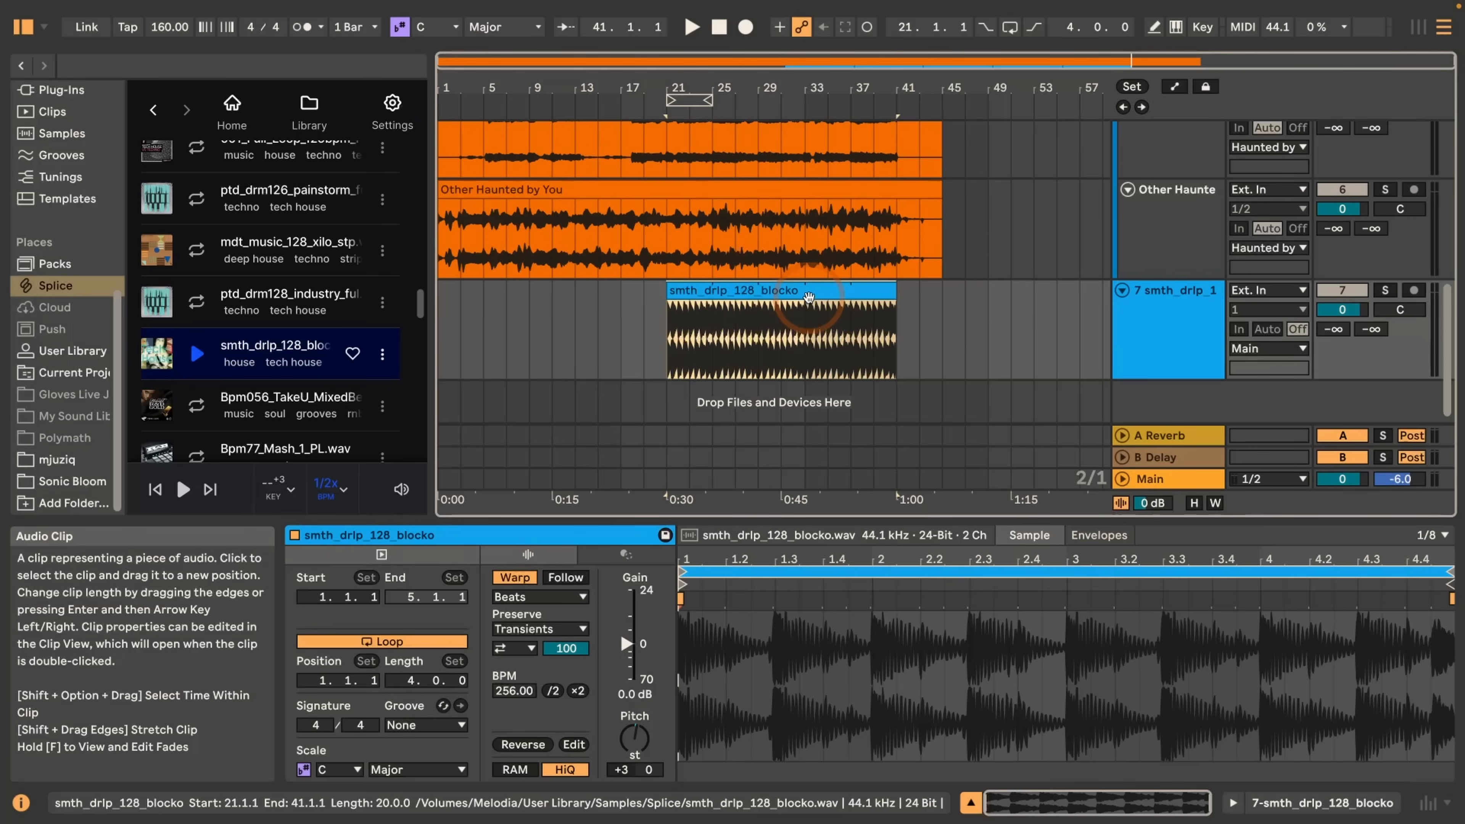
Step: Unsolo the bass stem, play the arrangement with the smth_drlp_128_blocko loop from bar 21, and select the material inside the loop brace
key(space)
scroll(1378, 231, up, 3)
click(1385, 180)
scroll(1097, 236, down, 1)
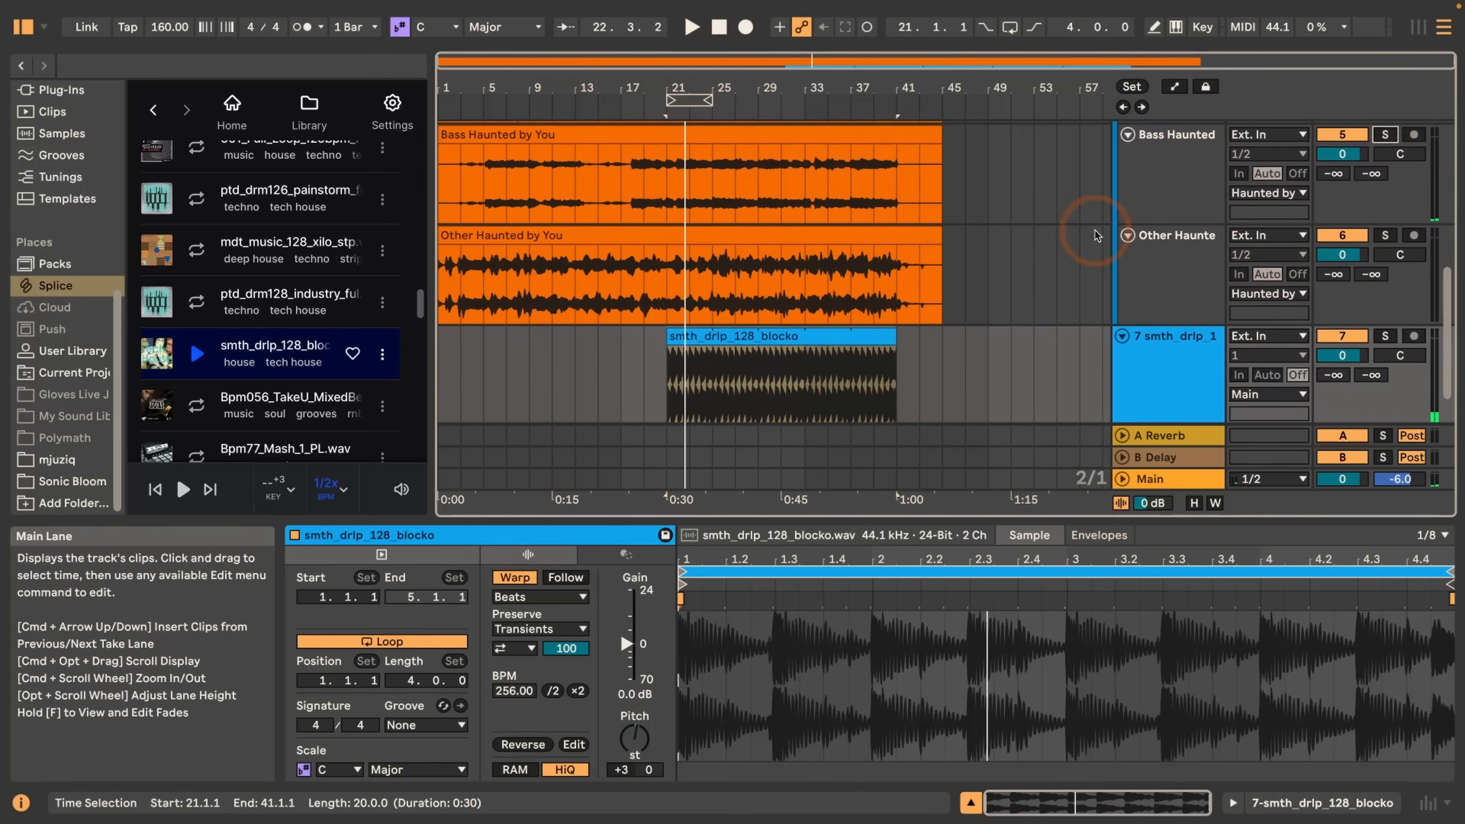
scroll(1096, 236, down, 1)
click(679, 99)
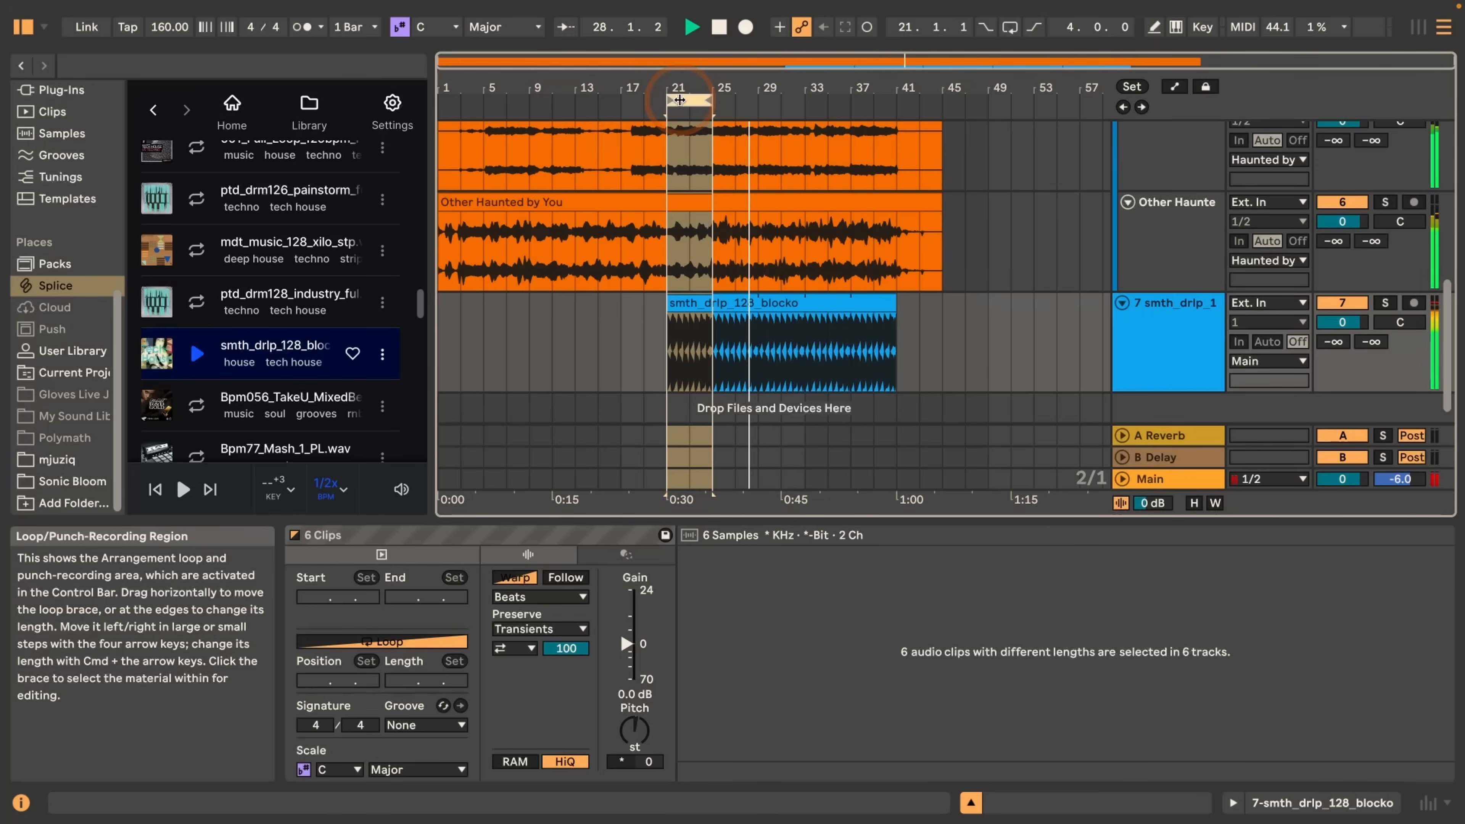
key(space)
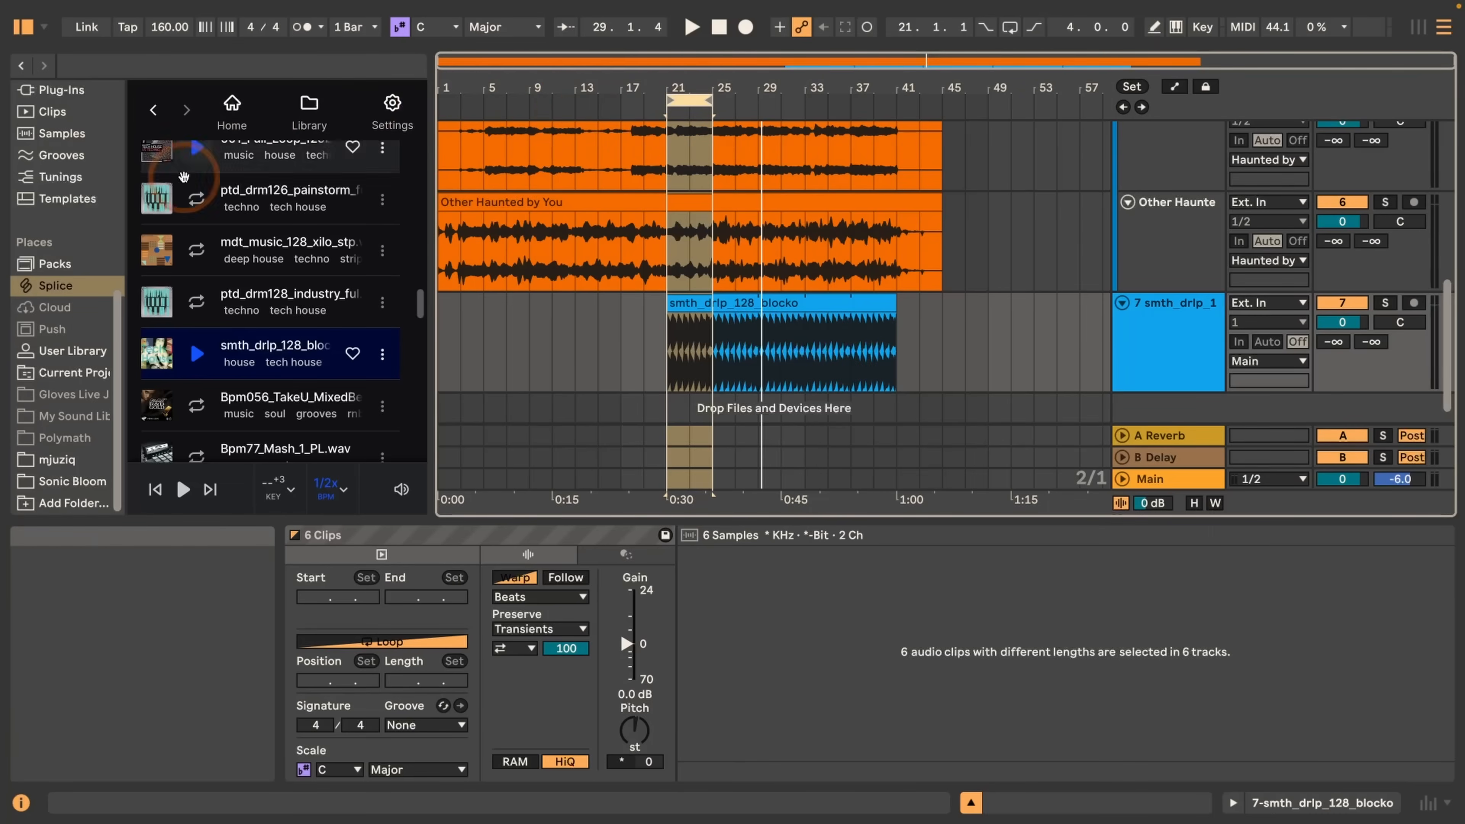
Step: Browse the User Library down to the Splice folder inside Samples and look through its contents
click(68, 351)
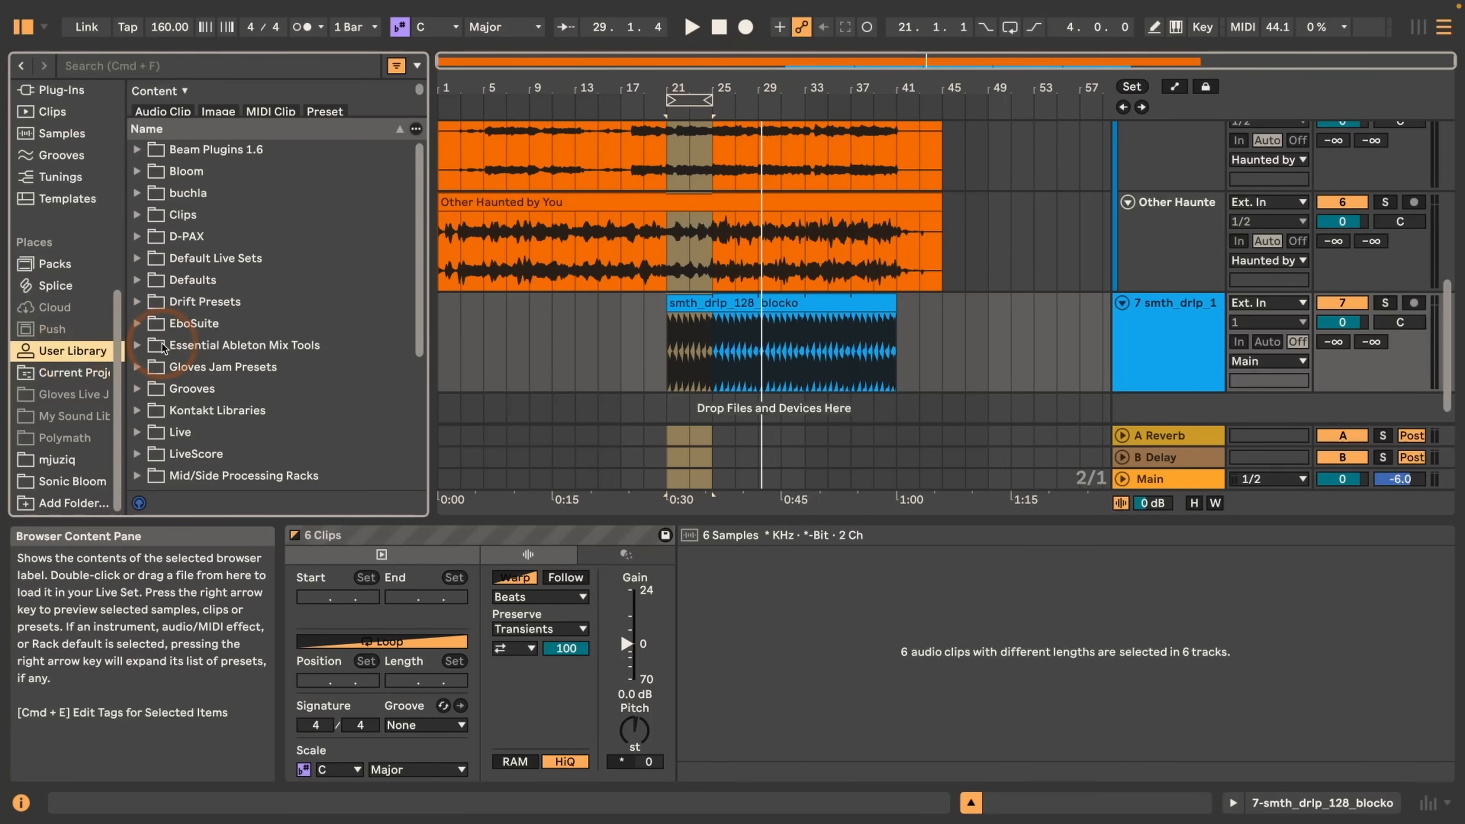
scroll(163, 347, down, 5)
click(139, 369)
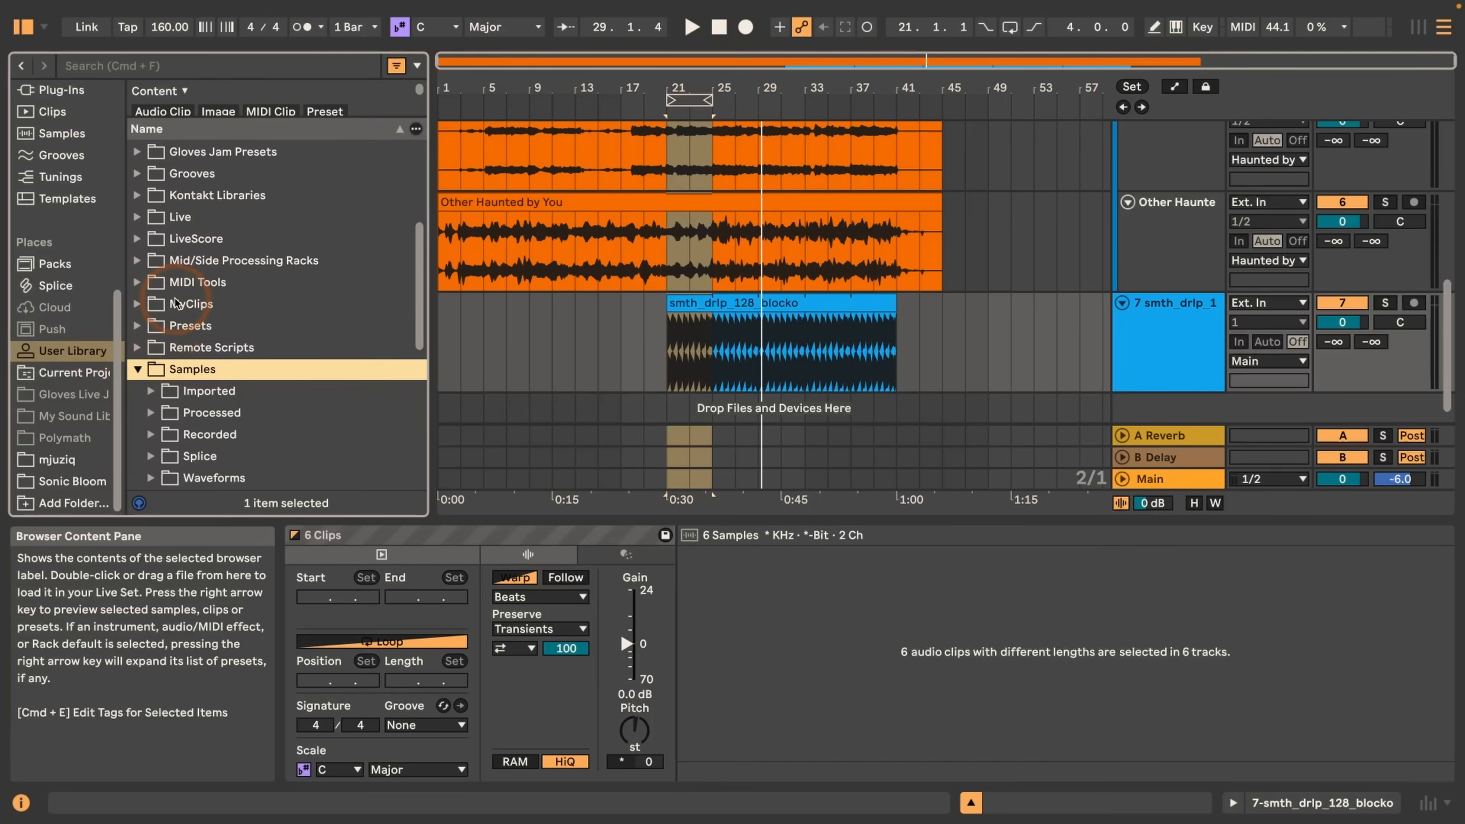
scroll(176, 304, down, 3)
click(151, 326)
scroll(179, 271, down, 3)
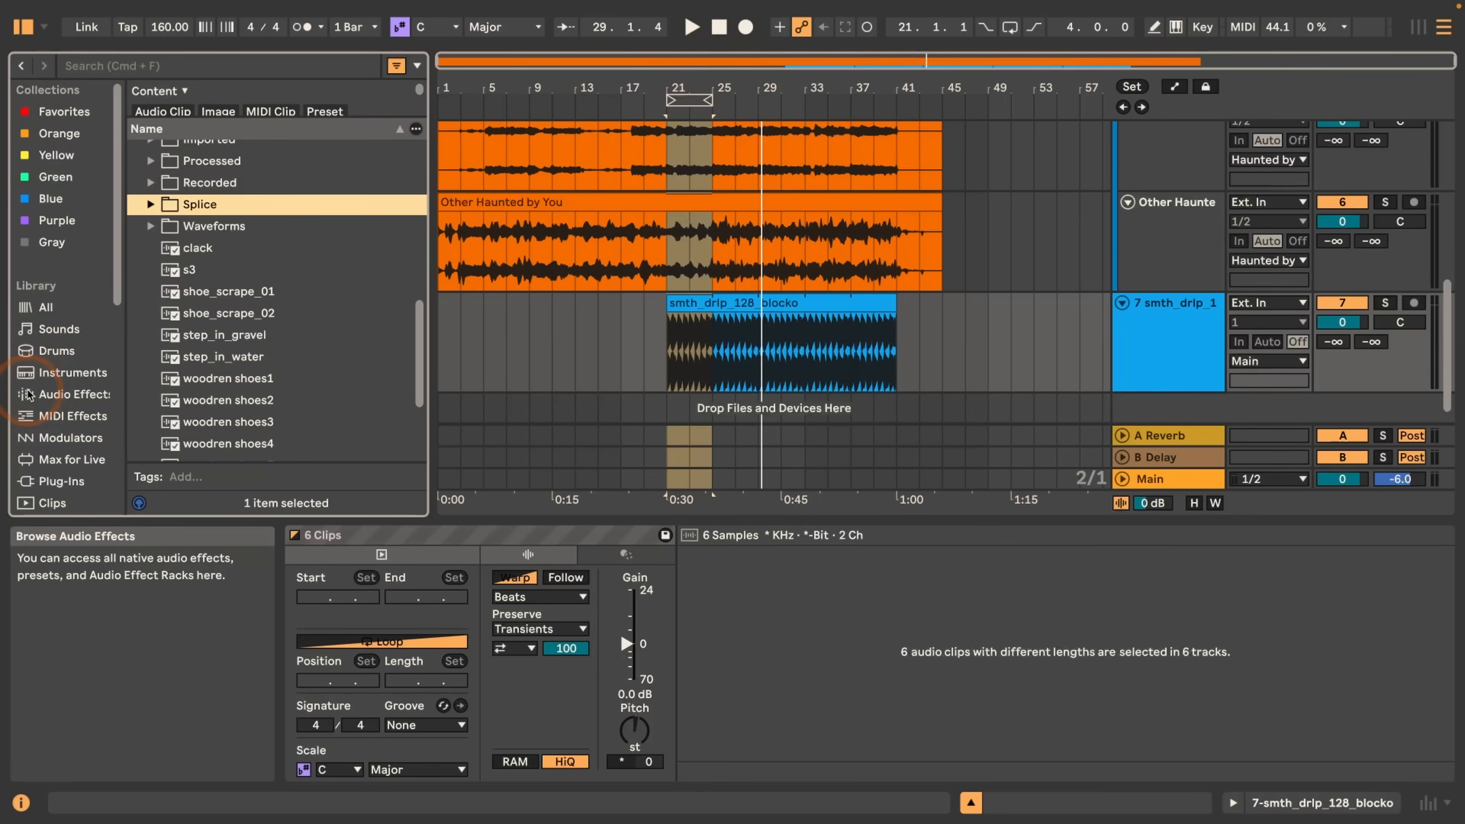
Step: Show all library content in the browser and look through the list of devices
scroll(26, 394, down, 6)
scroll(31, 310, up, 6)
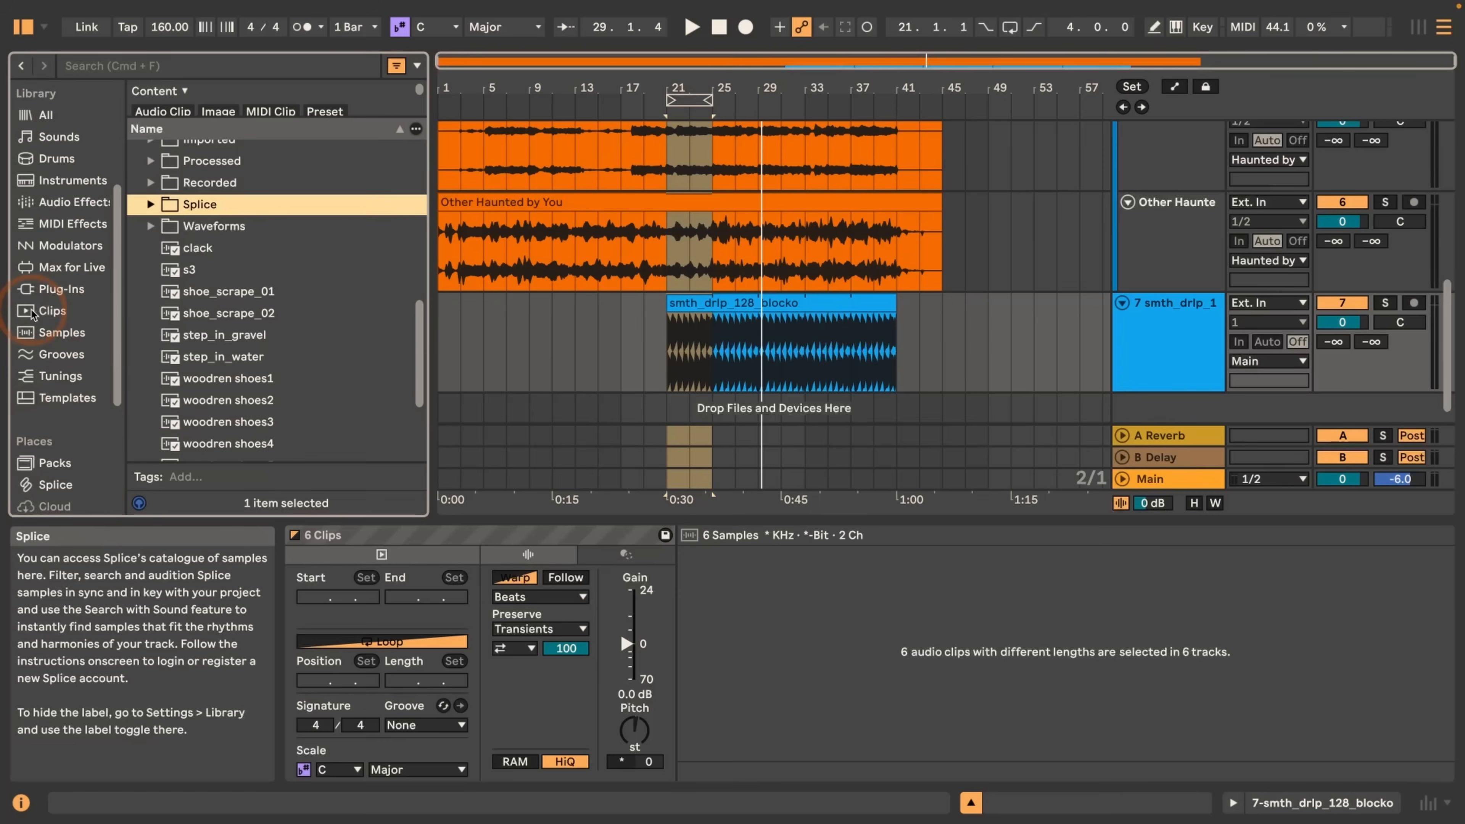
click(78, 129)
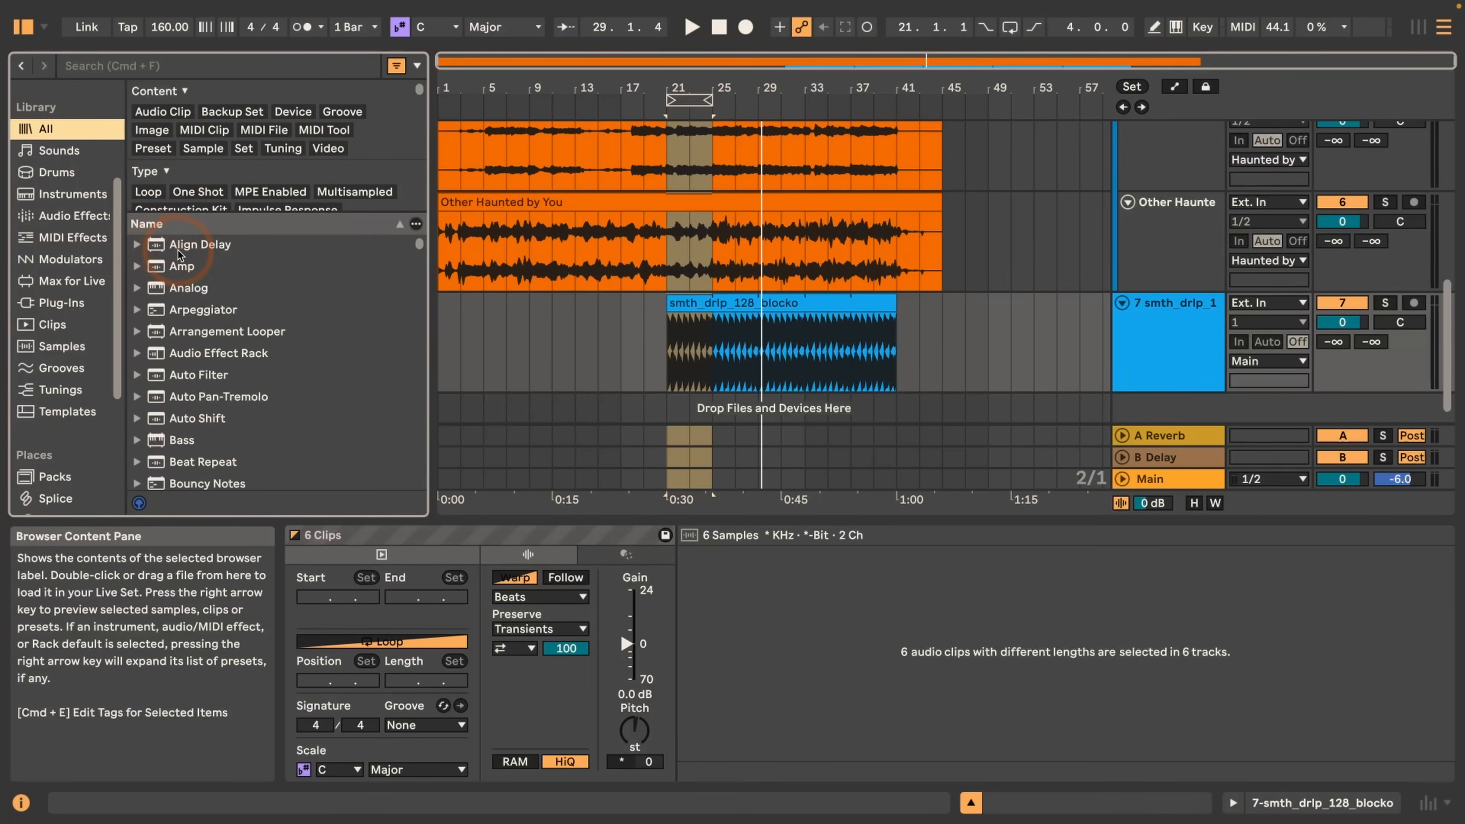
scroll(160, 252, down, 3)
scroll(161, 253, up, 3)
scroll(152, 316, down, 5)
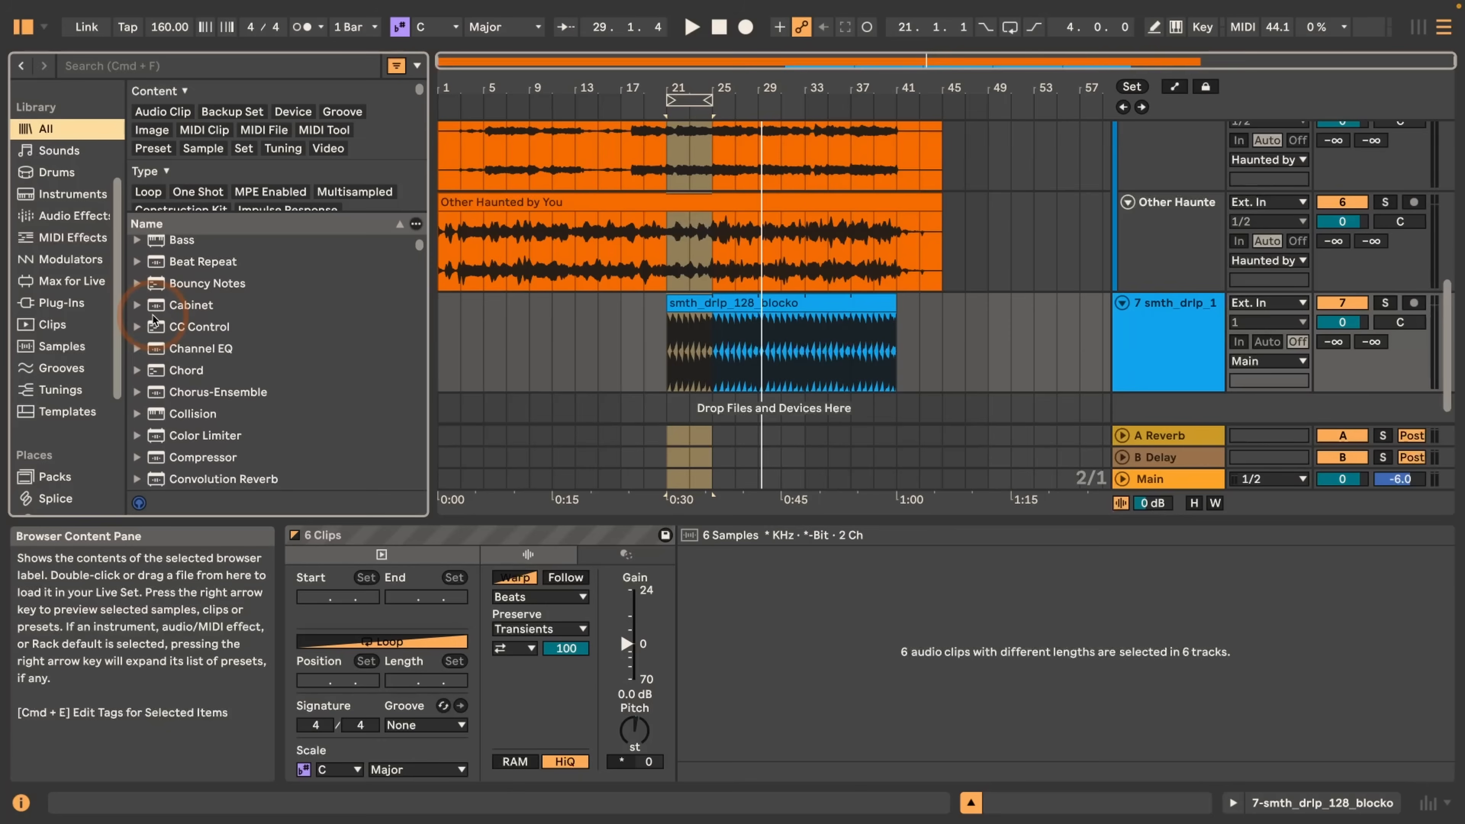
scroll(155, 319, down, 1)
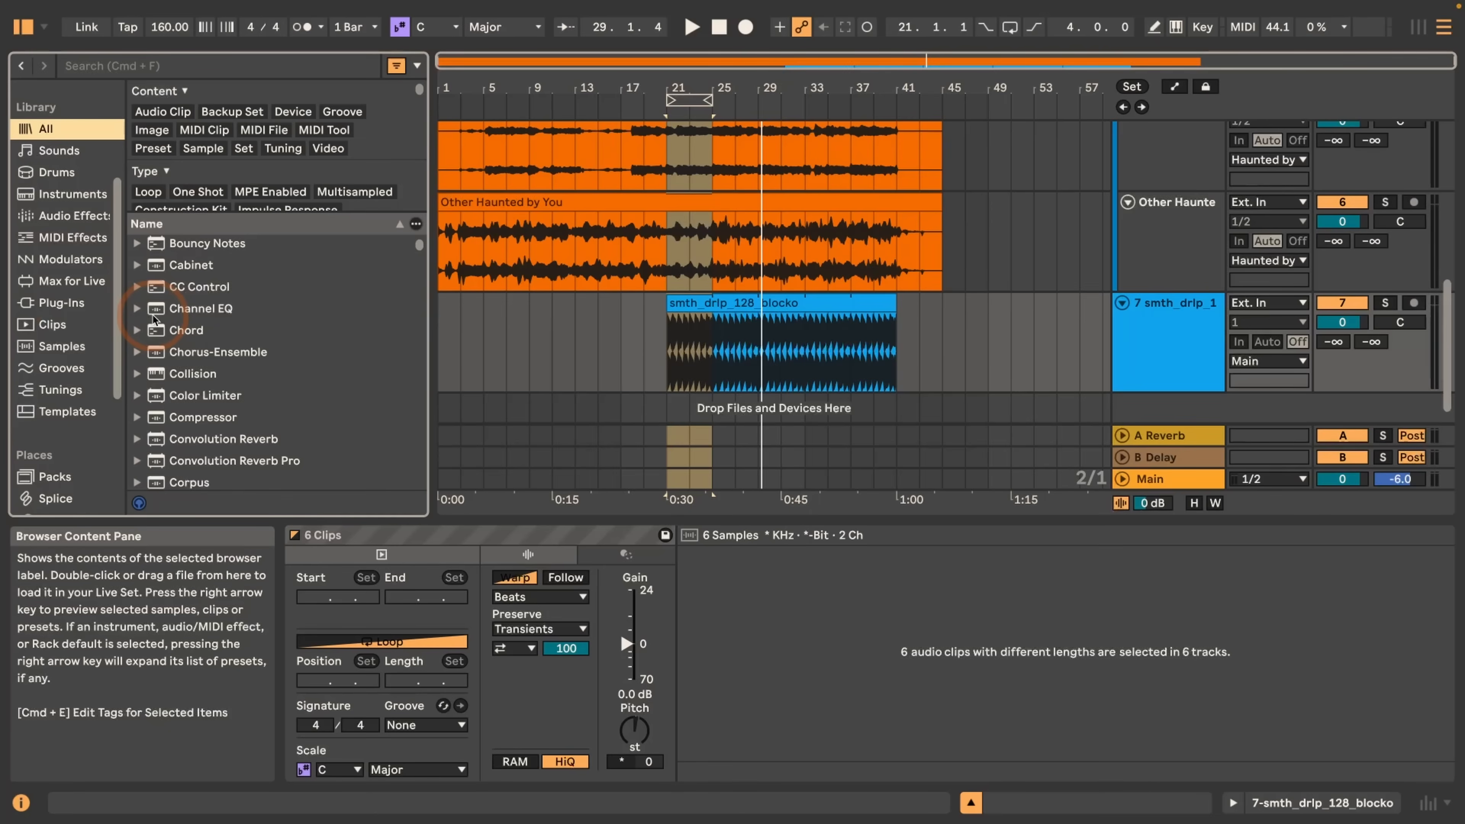
Step: Hide and restore the browser's filter view, and open and close the Tag Editor
key(shift+super+f)
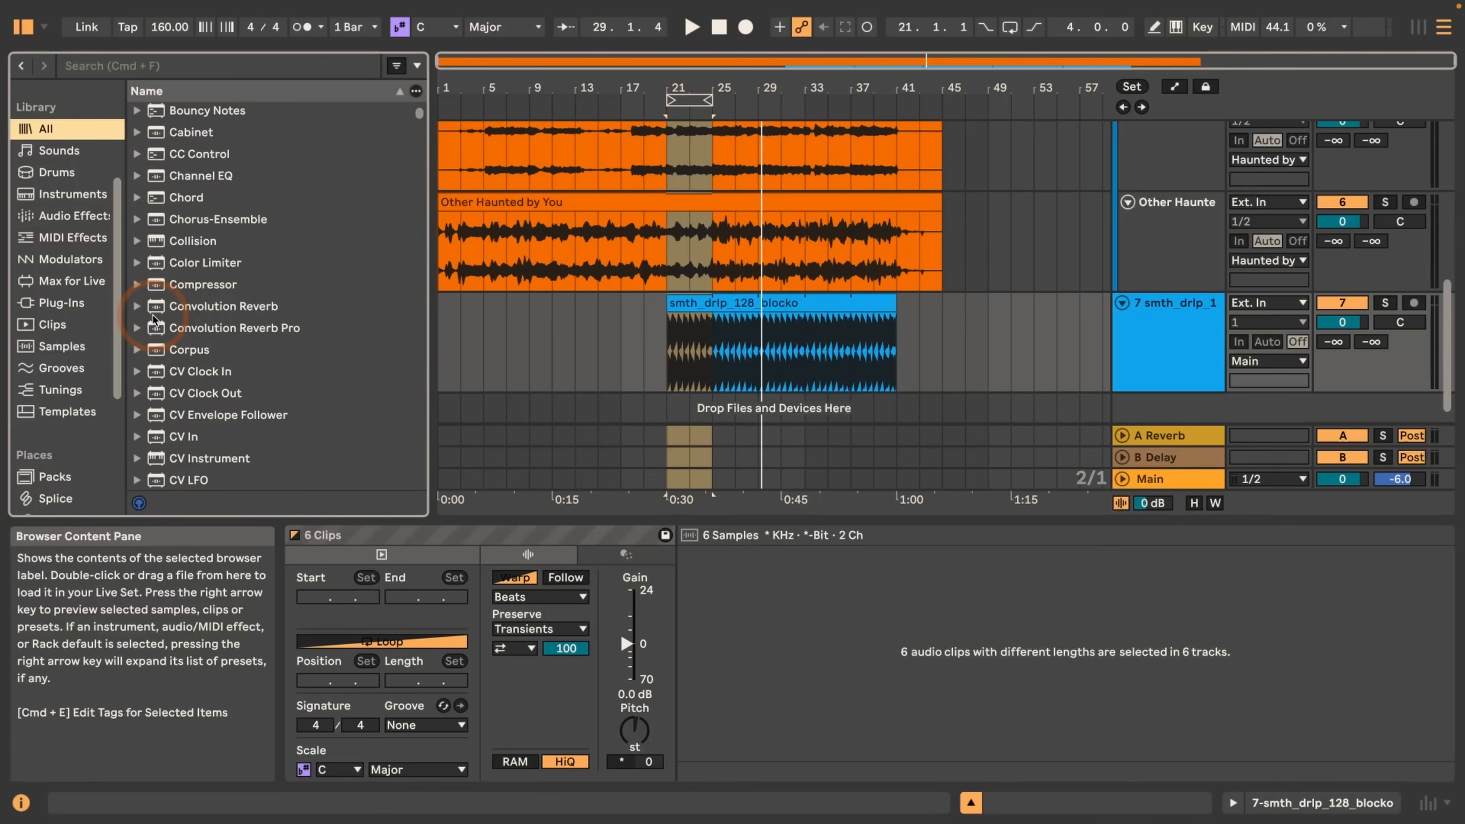
key(shift+super+f)
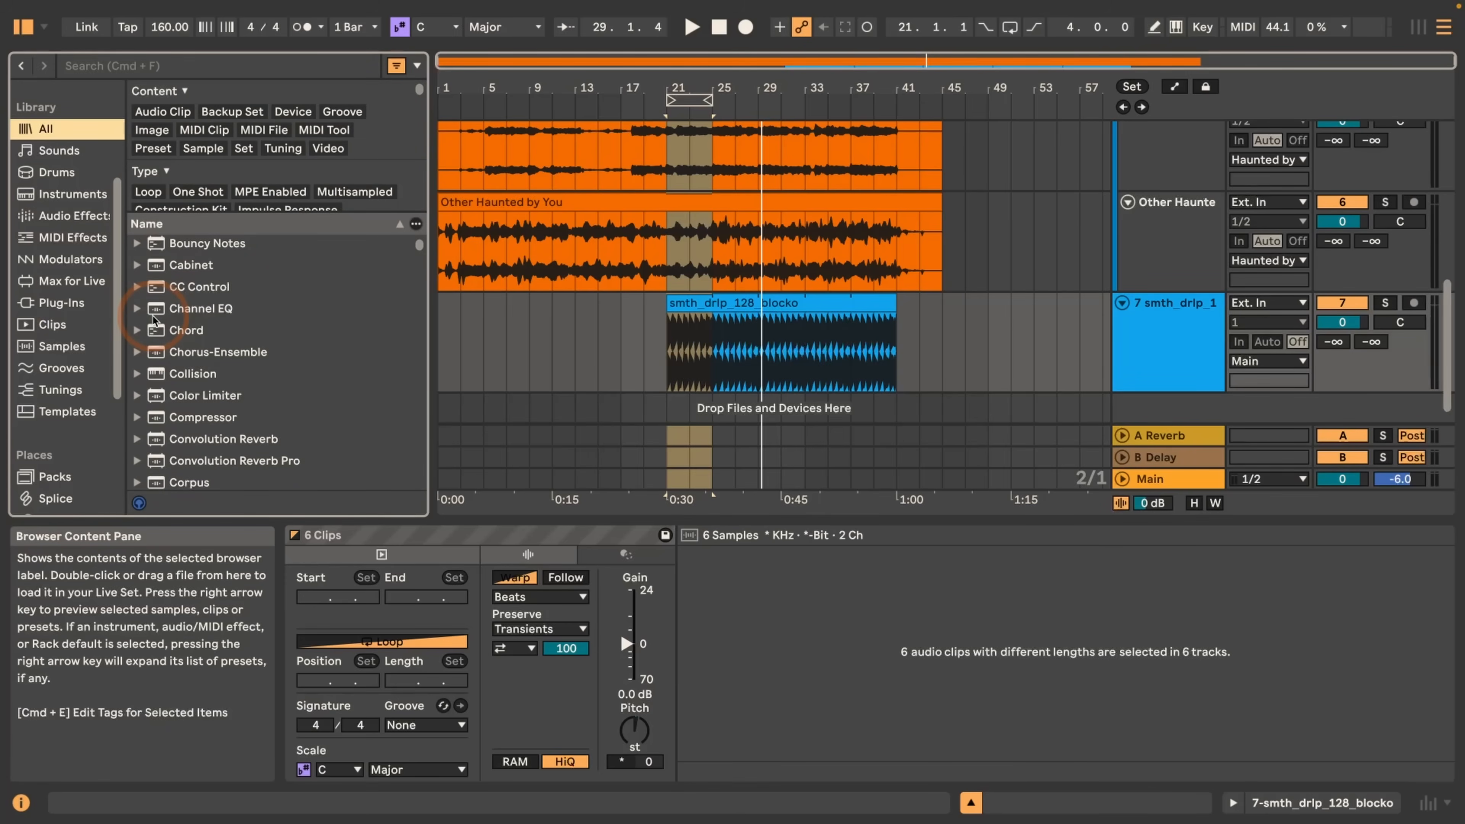
key(shift+super+e)
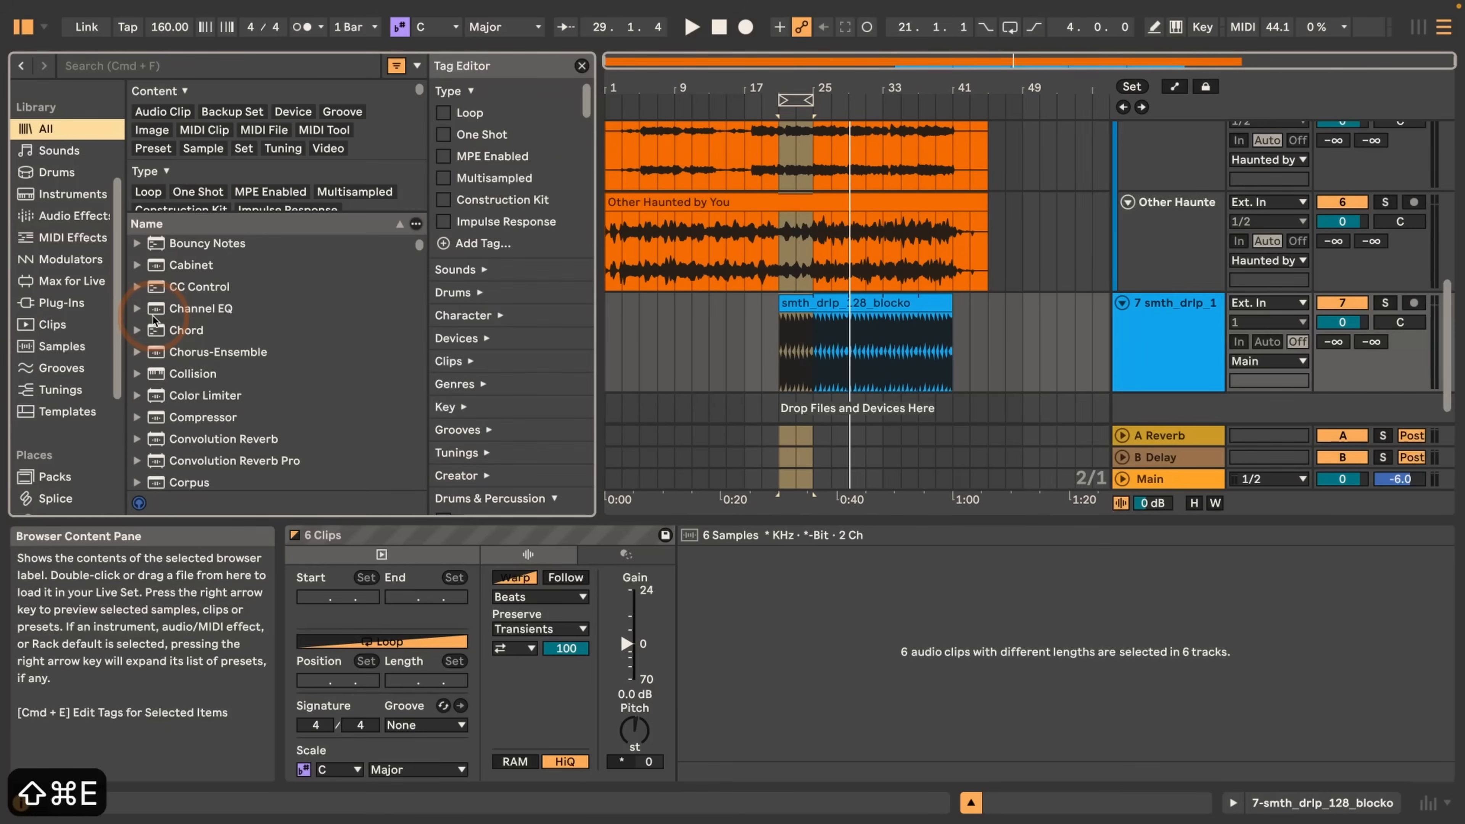
key(shift+super+e)
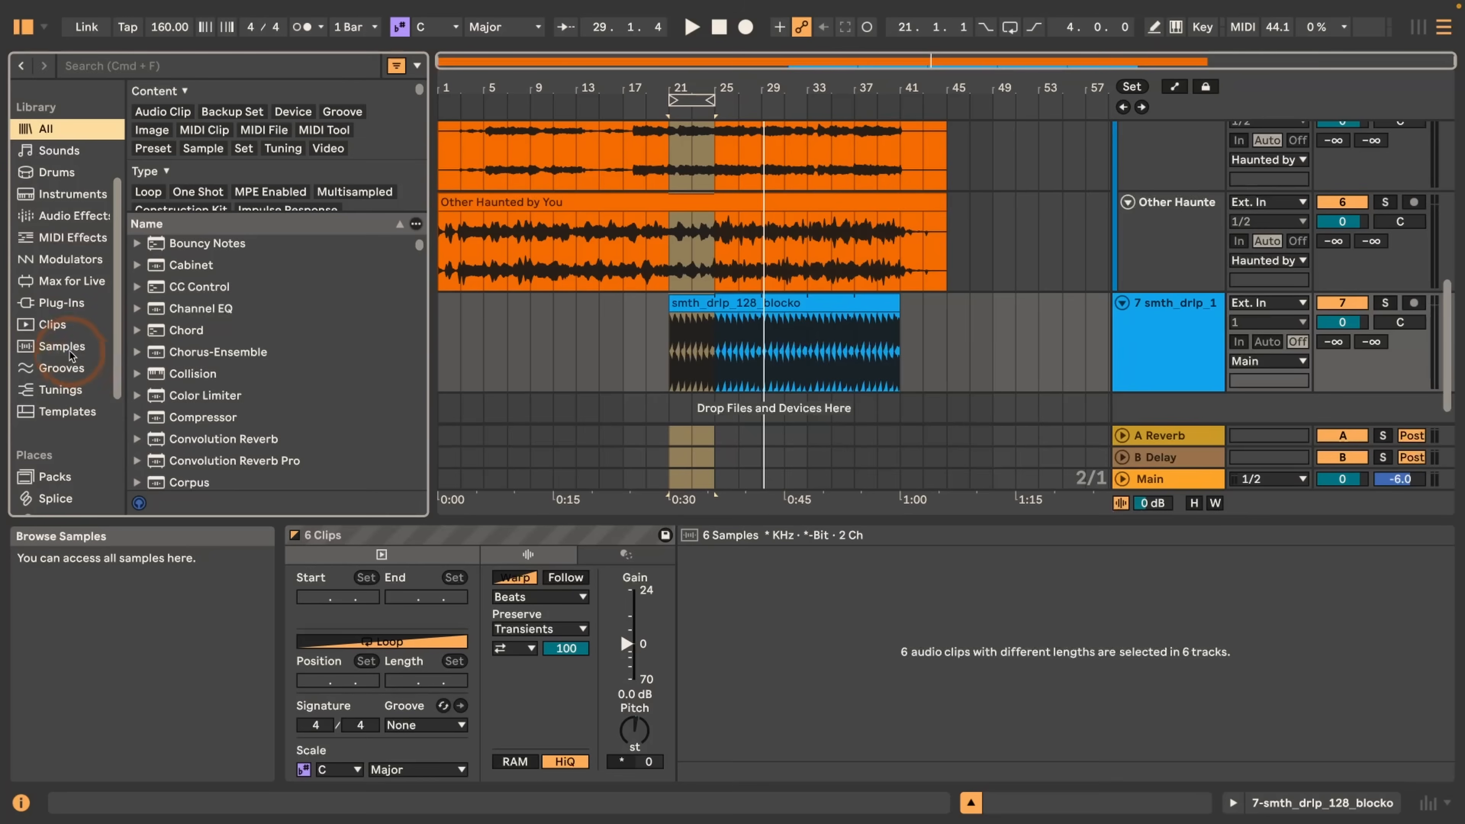
Step: Browse the library's Clips, select 1 AFP-8 [001_112bpm], and filter the results by its Rhythm tag
click(49, 326)
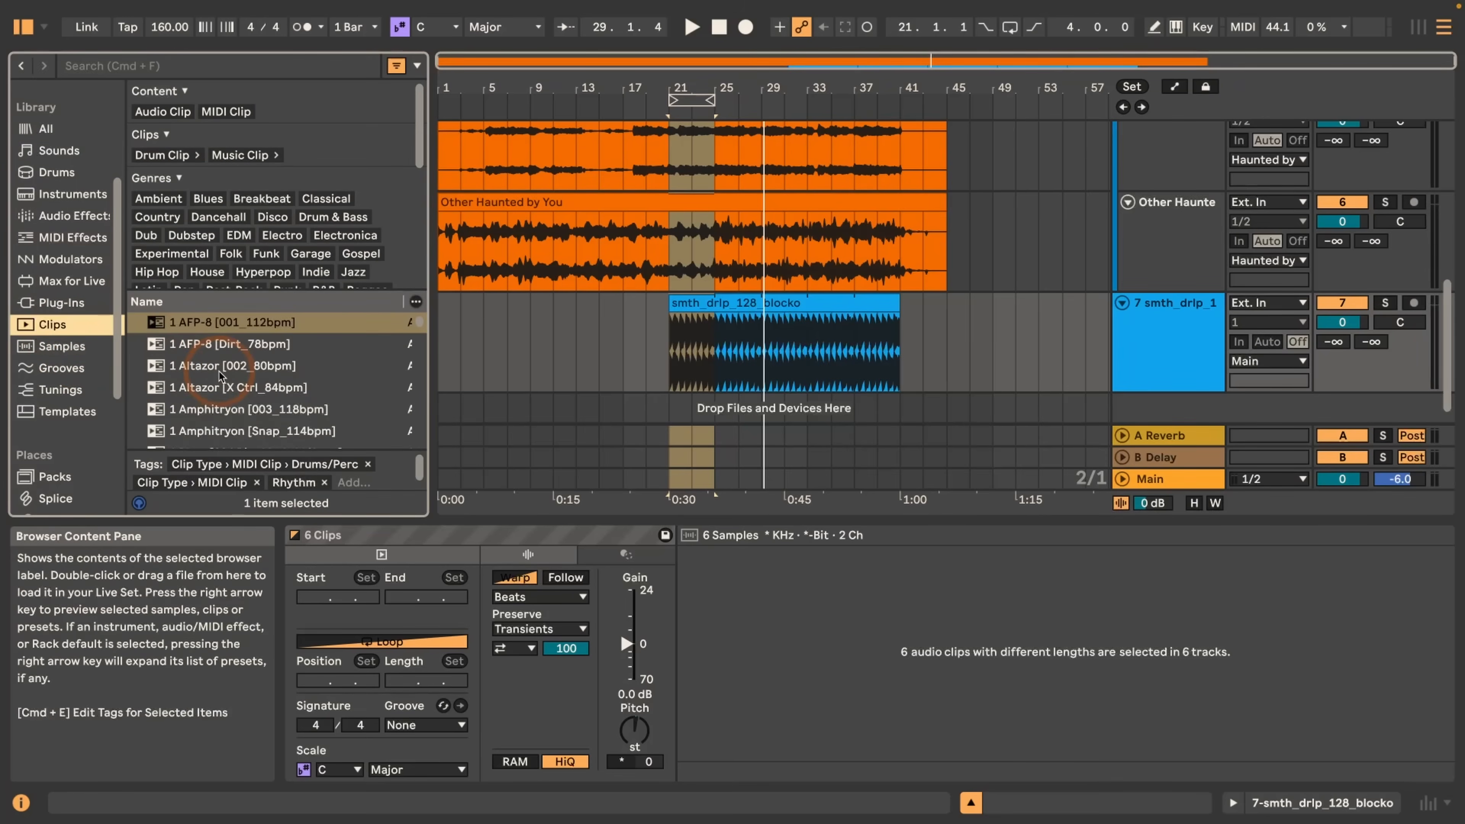
click(232, 323)
click(213, 467)
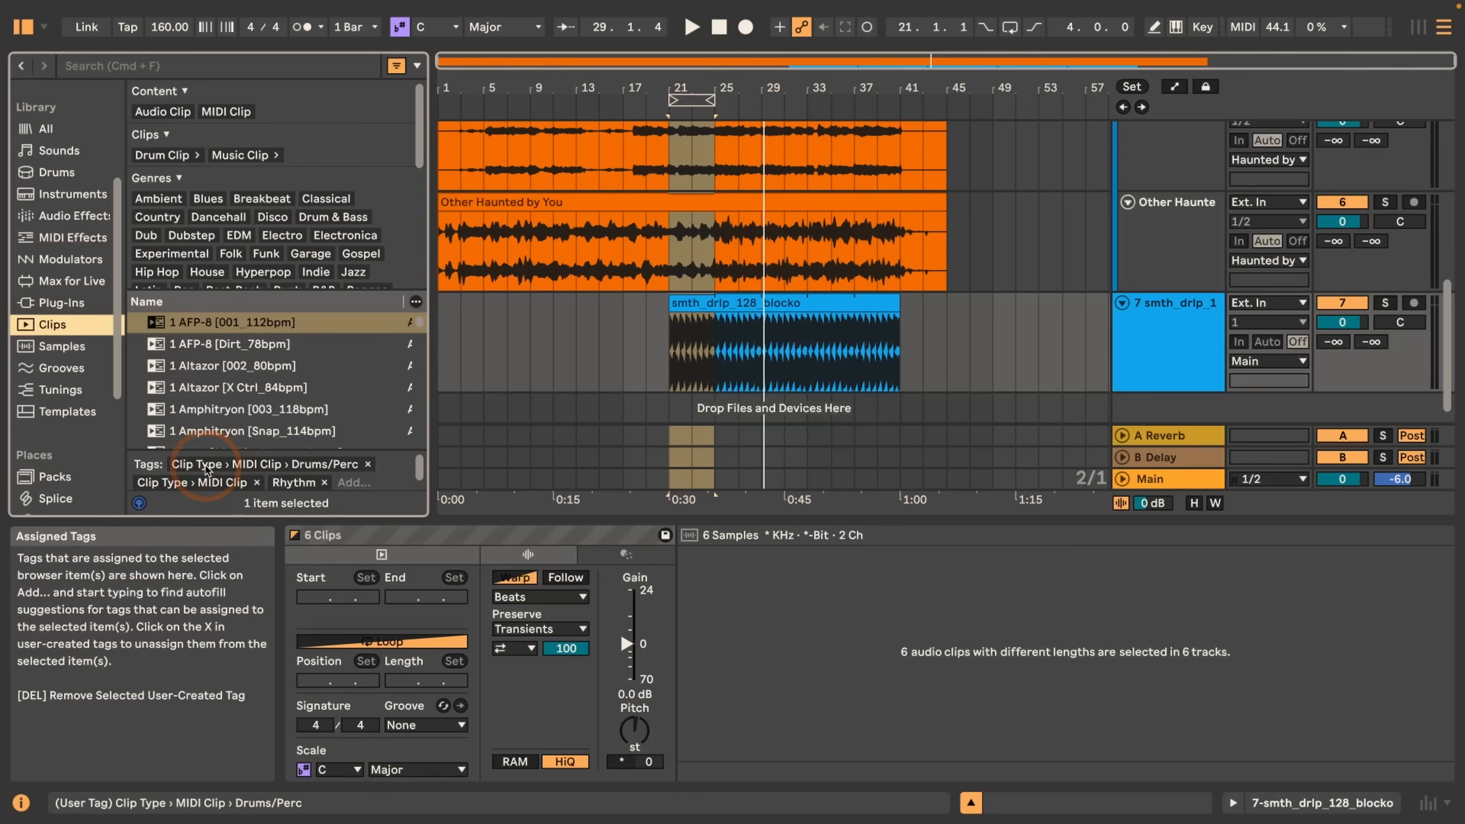
click(292, 483)
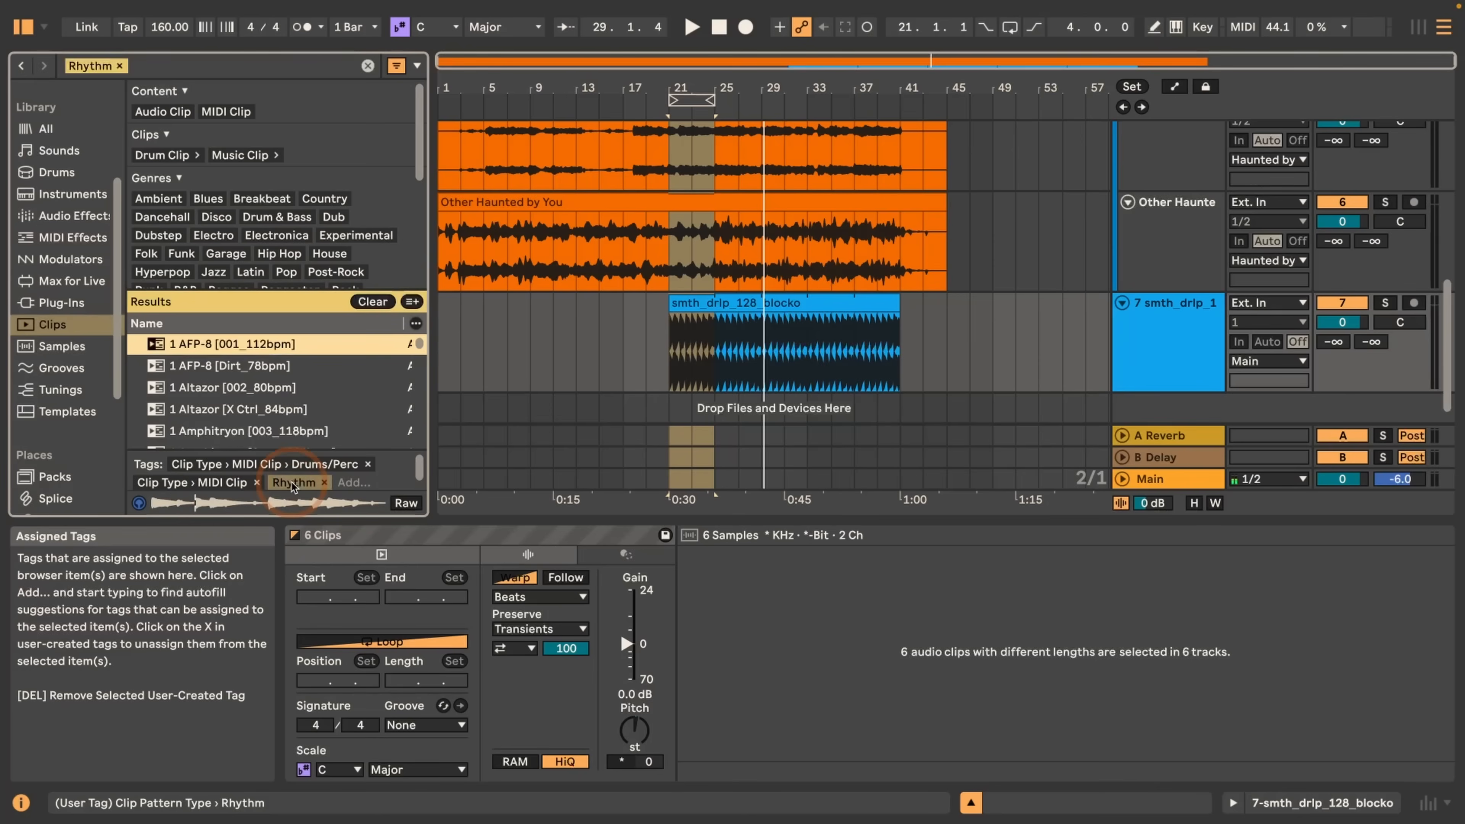
key(space)
key(space)
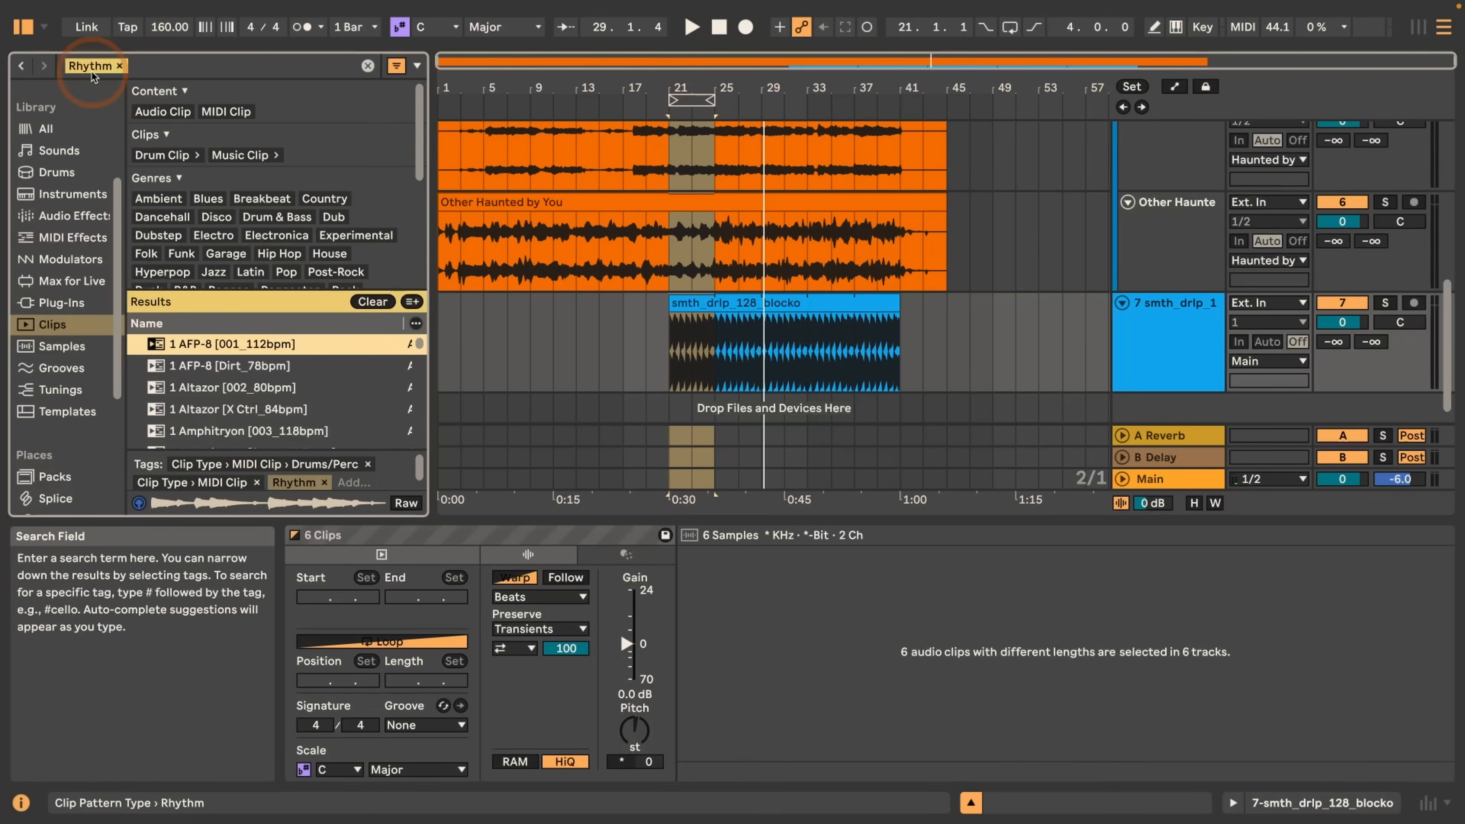
Step: Filter the clips by the Clip Type › MIDI Clip tag and show the Rhythm tag in the Tag Editor
click(212, 481)
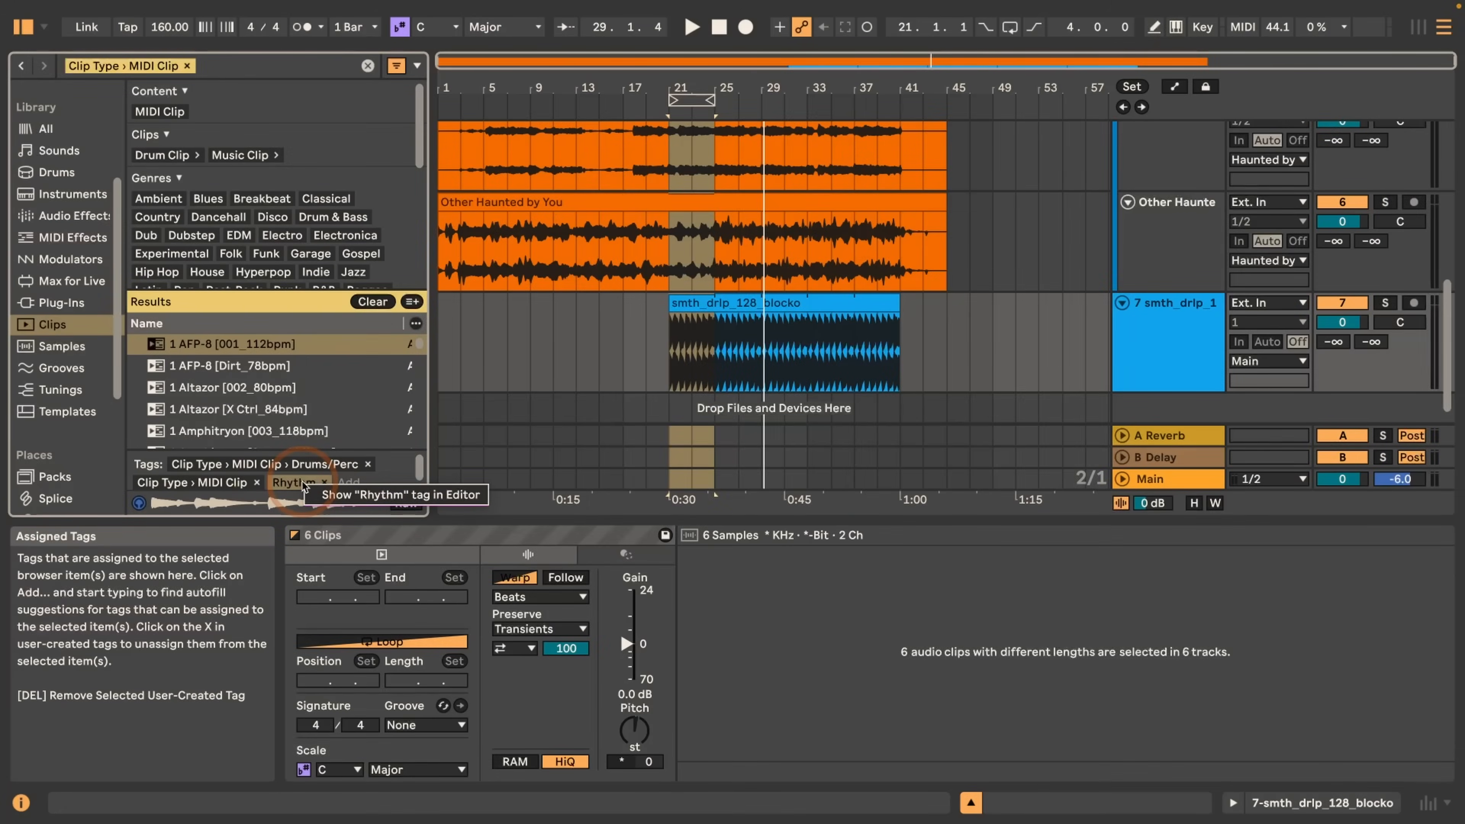
click(340, 501)
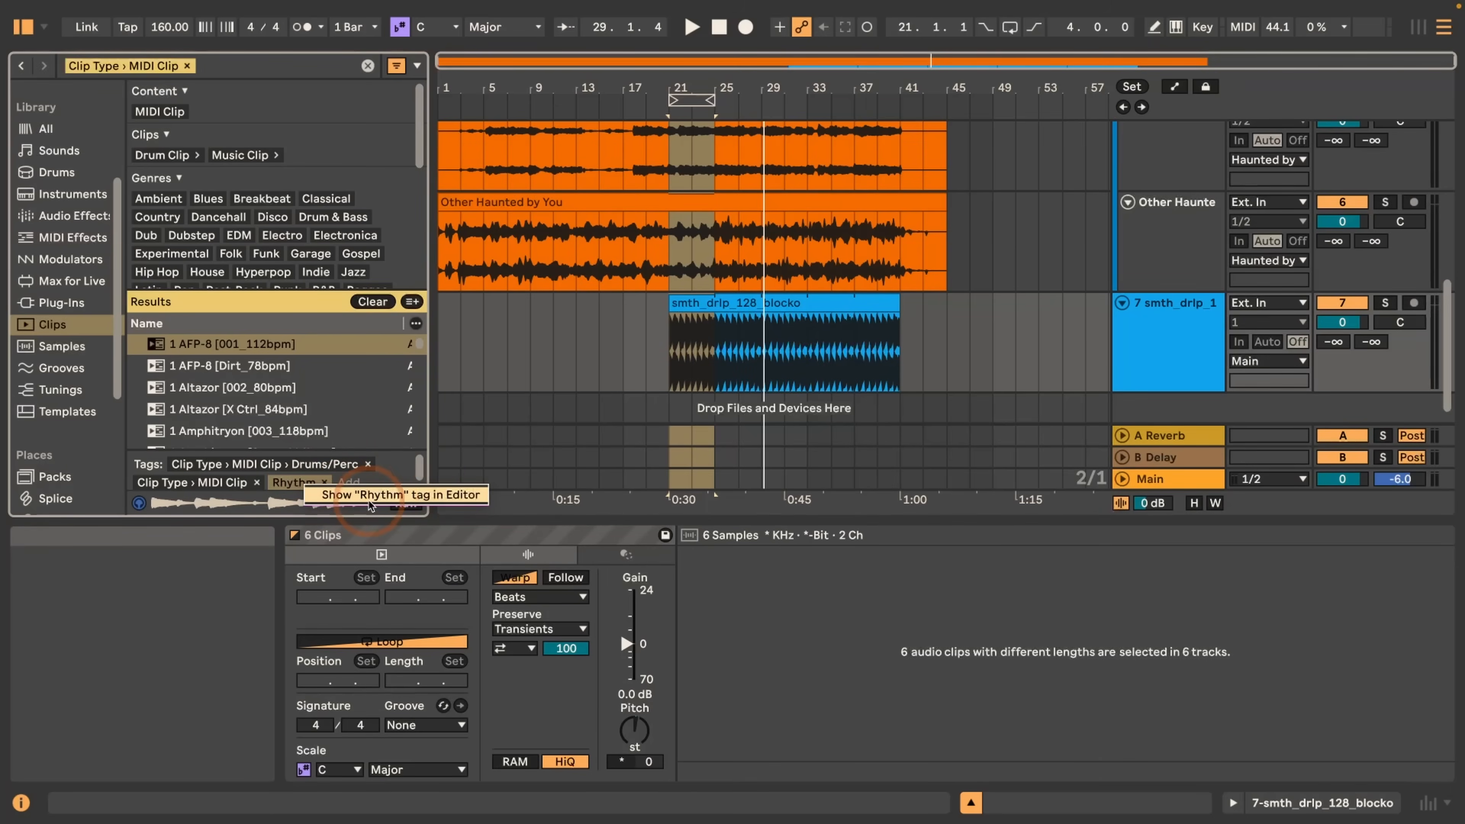
click(368, 500)
scroll(461, 374, down, 2)
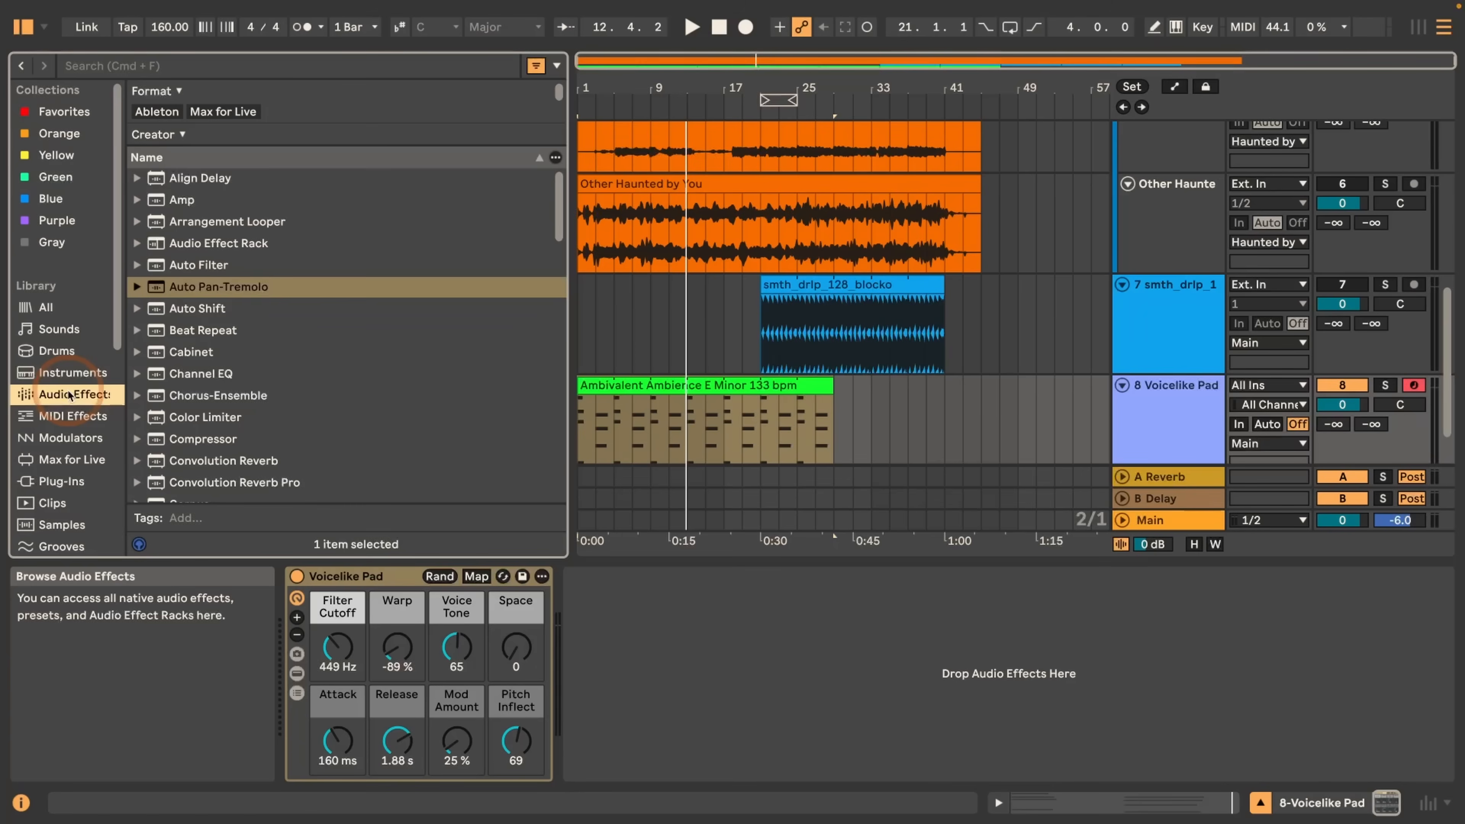
Step: Add Auto Pan-Tremolo after the Voicelike Pad instrument, compare its Tremolo and Panning modes, and leave it on Panning
double_click(163, 287)
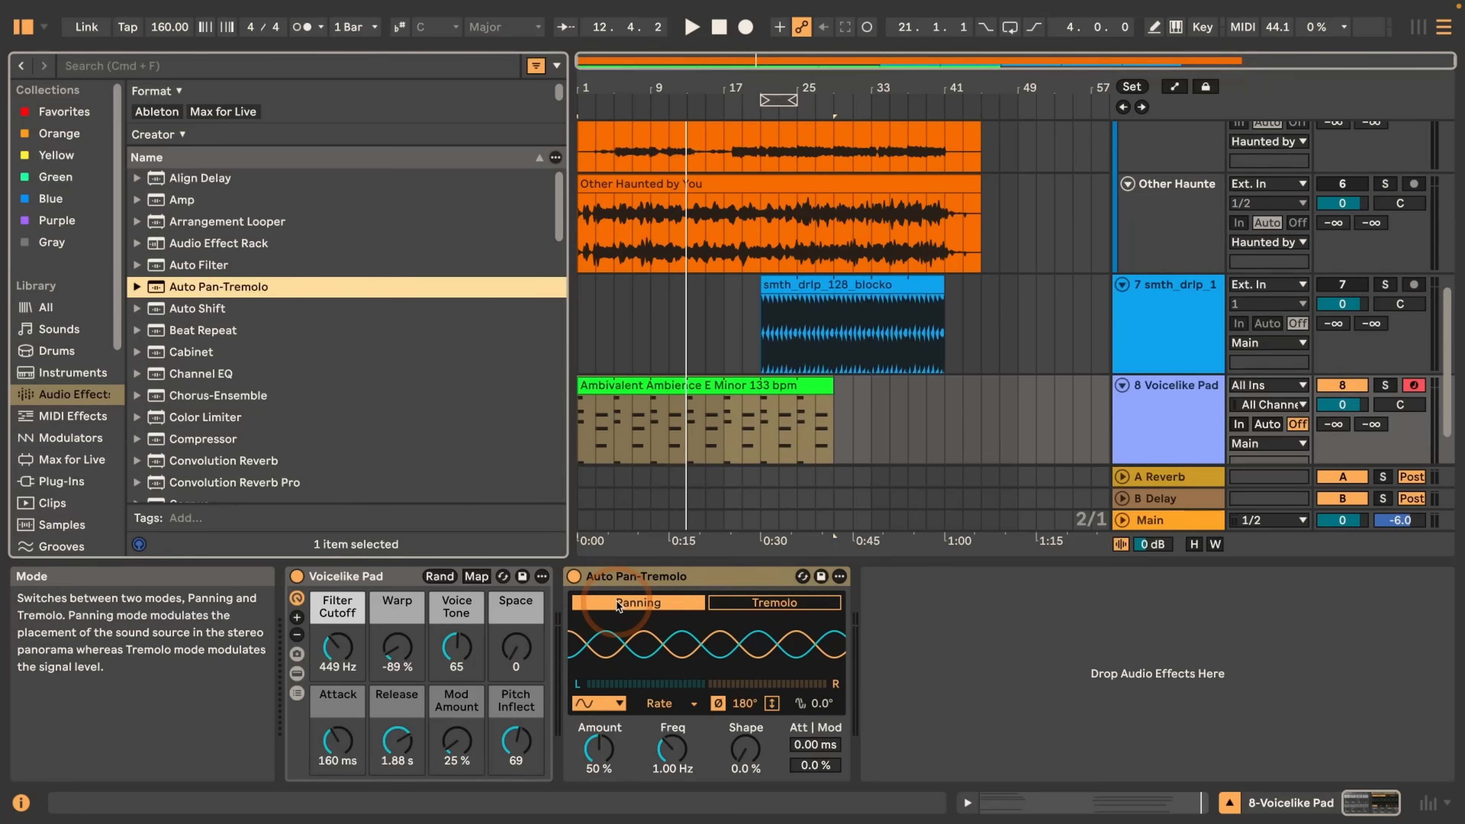
click(766, 603)
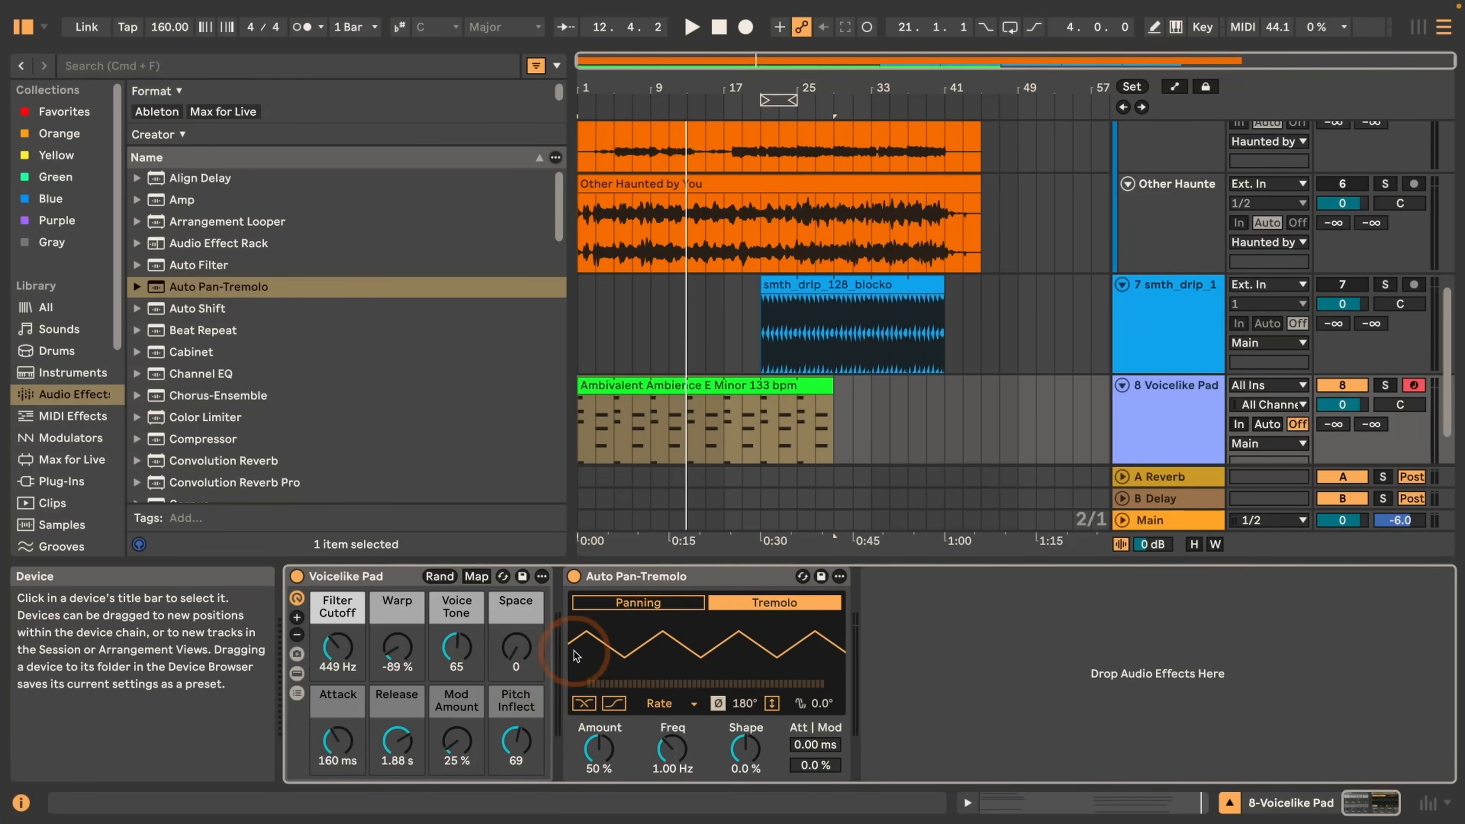
click(637, 601)
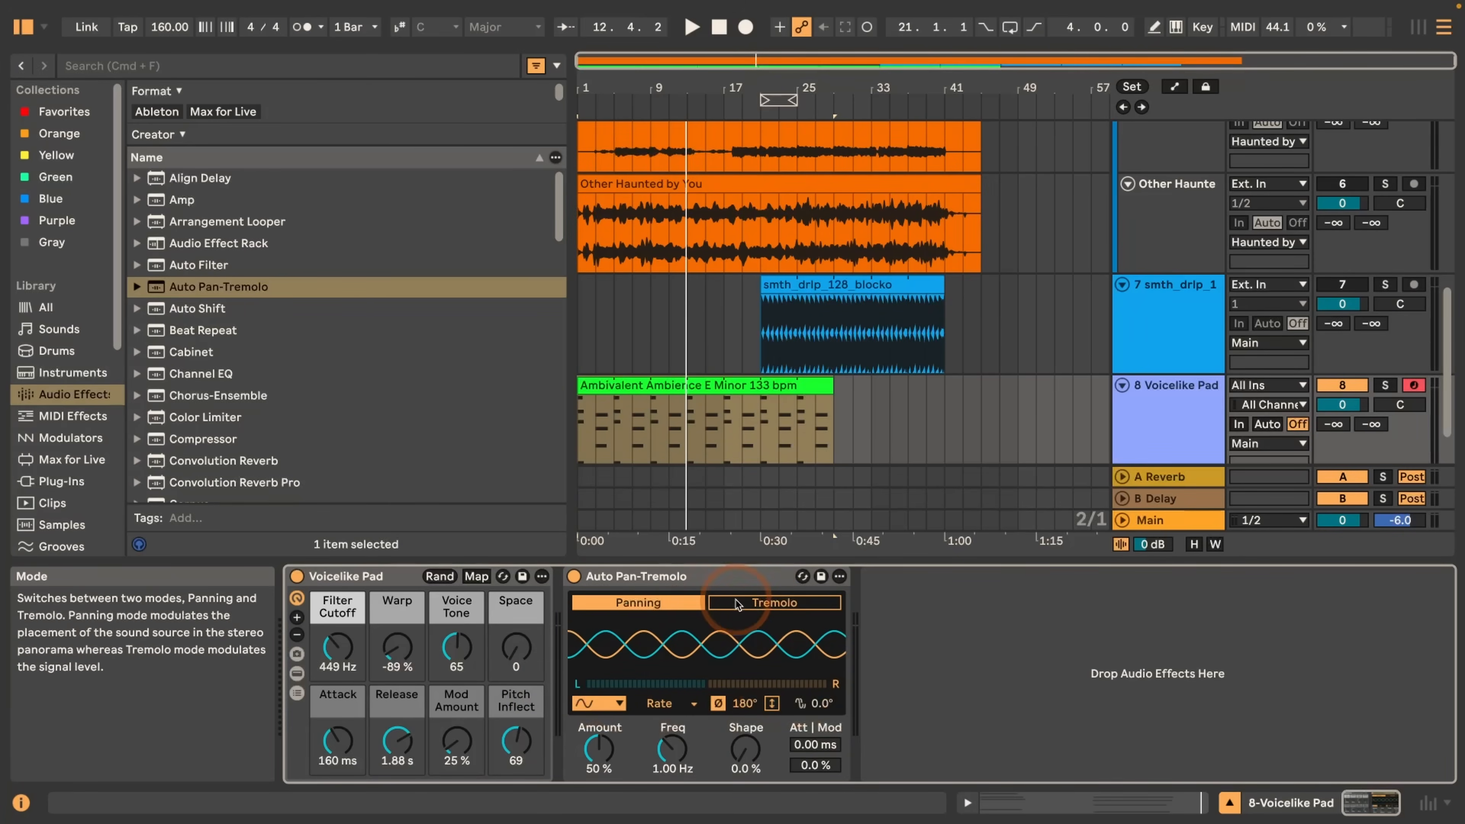
click(618, 603)
click(618, 610)
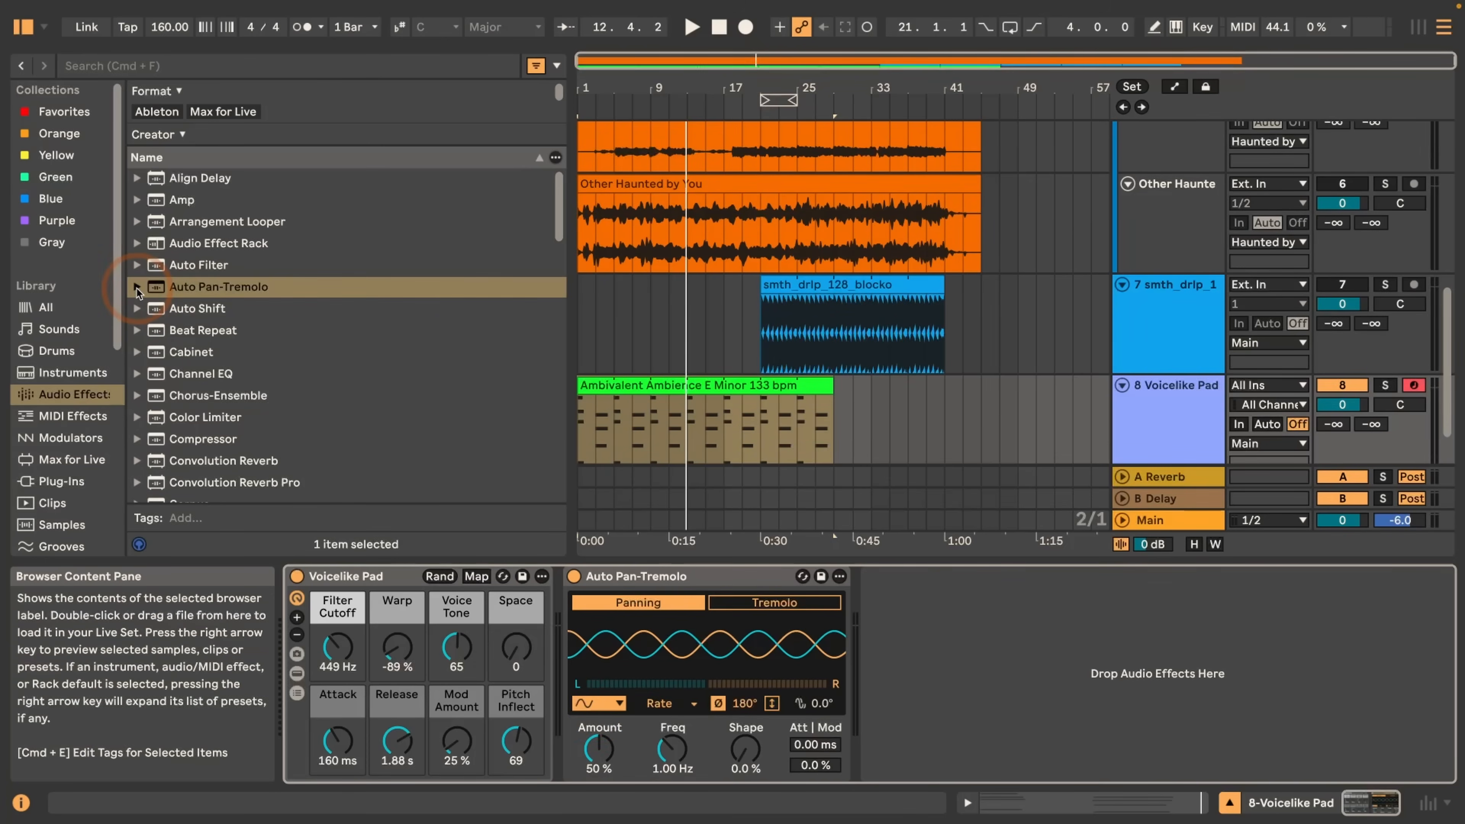
Step: During playback, hot-swap the Auto Pan-Tremolo device through the Pan 90 Degrees Swing, Pan And Pump Triplets and Pan Around The Head presets
click(718, 576)
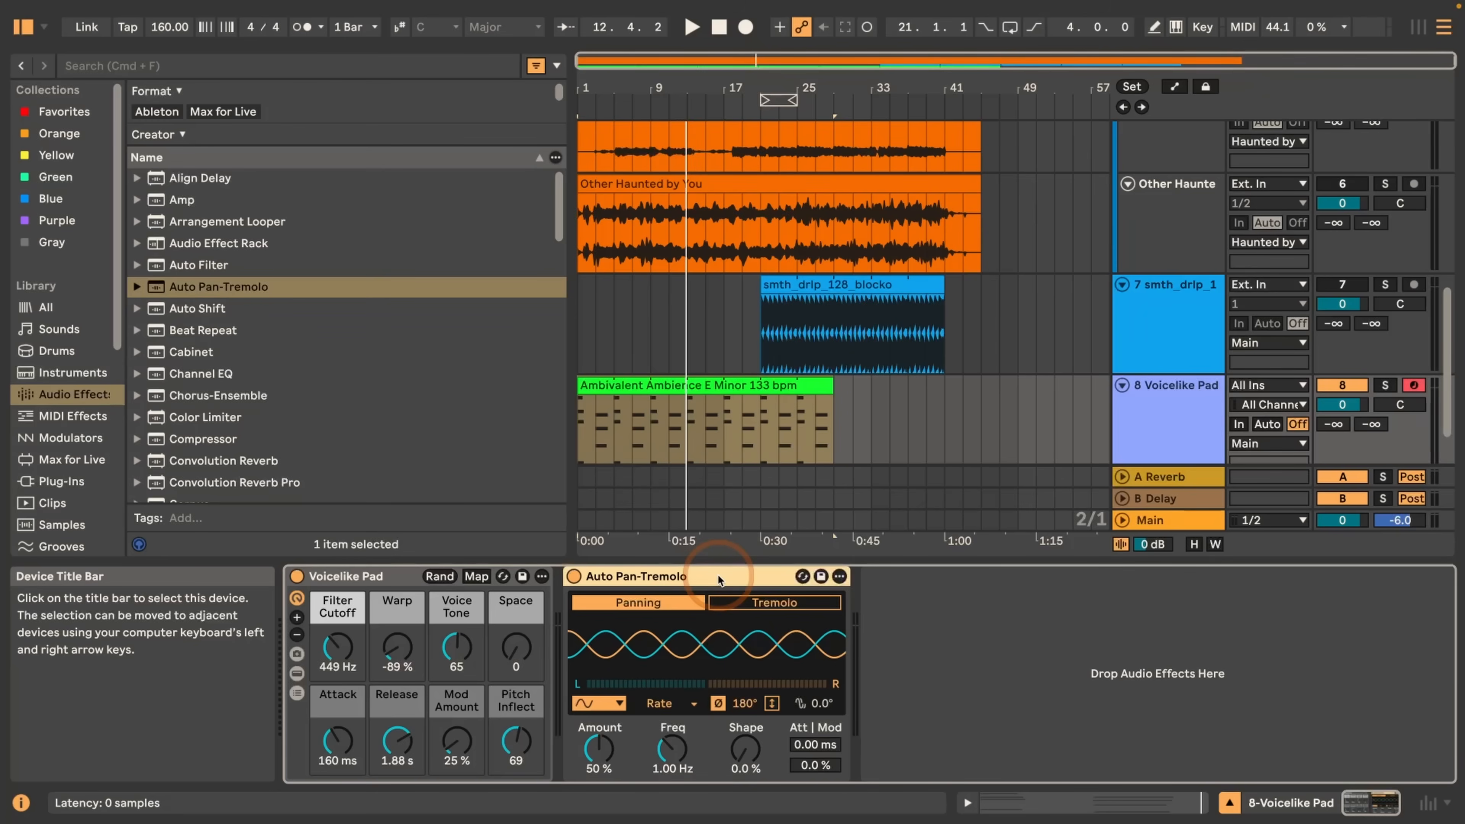
key(space)
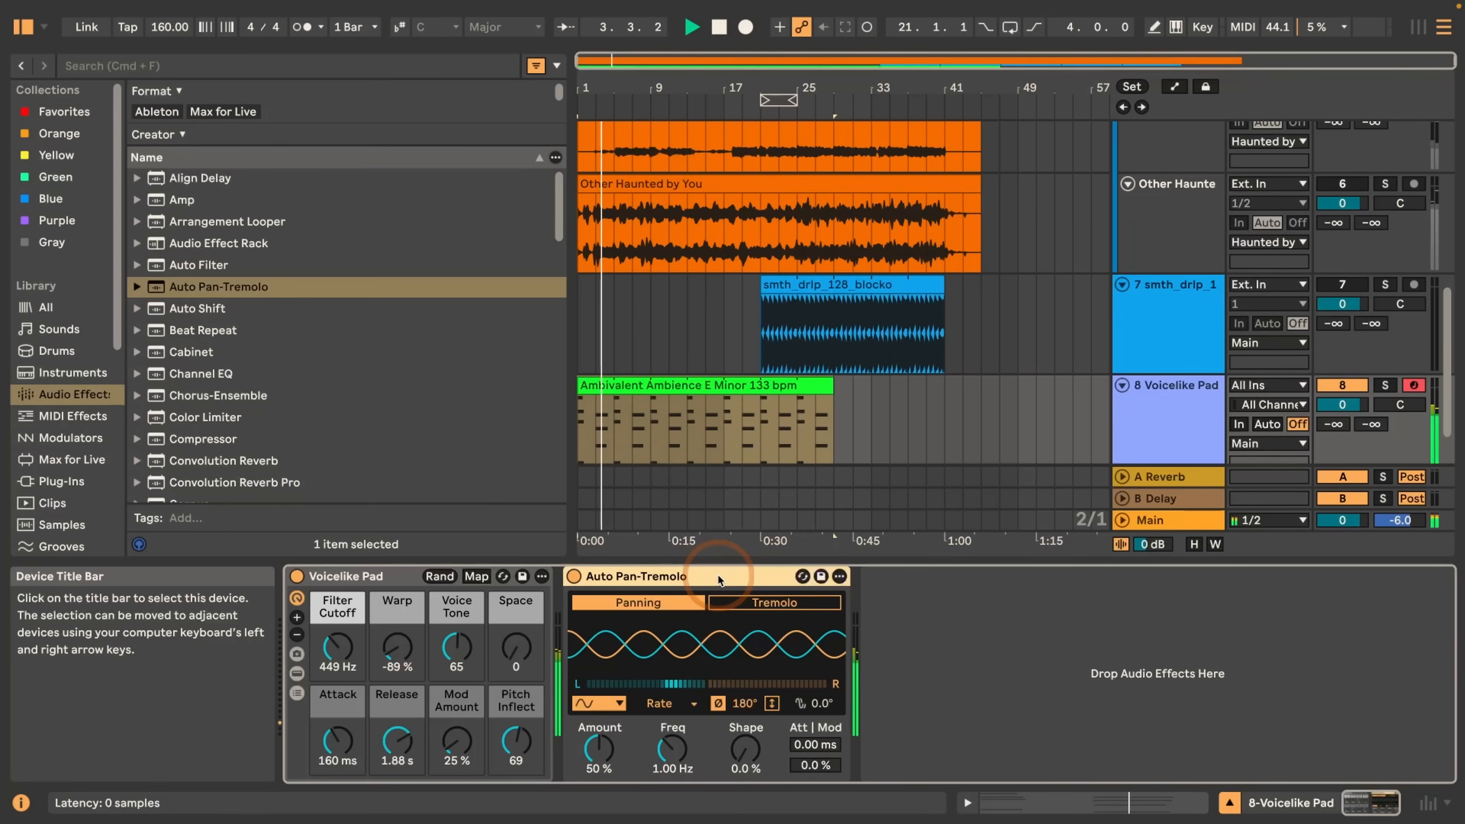
key(q)
key(Down)
key(Return)
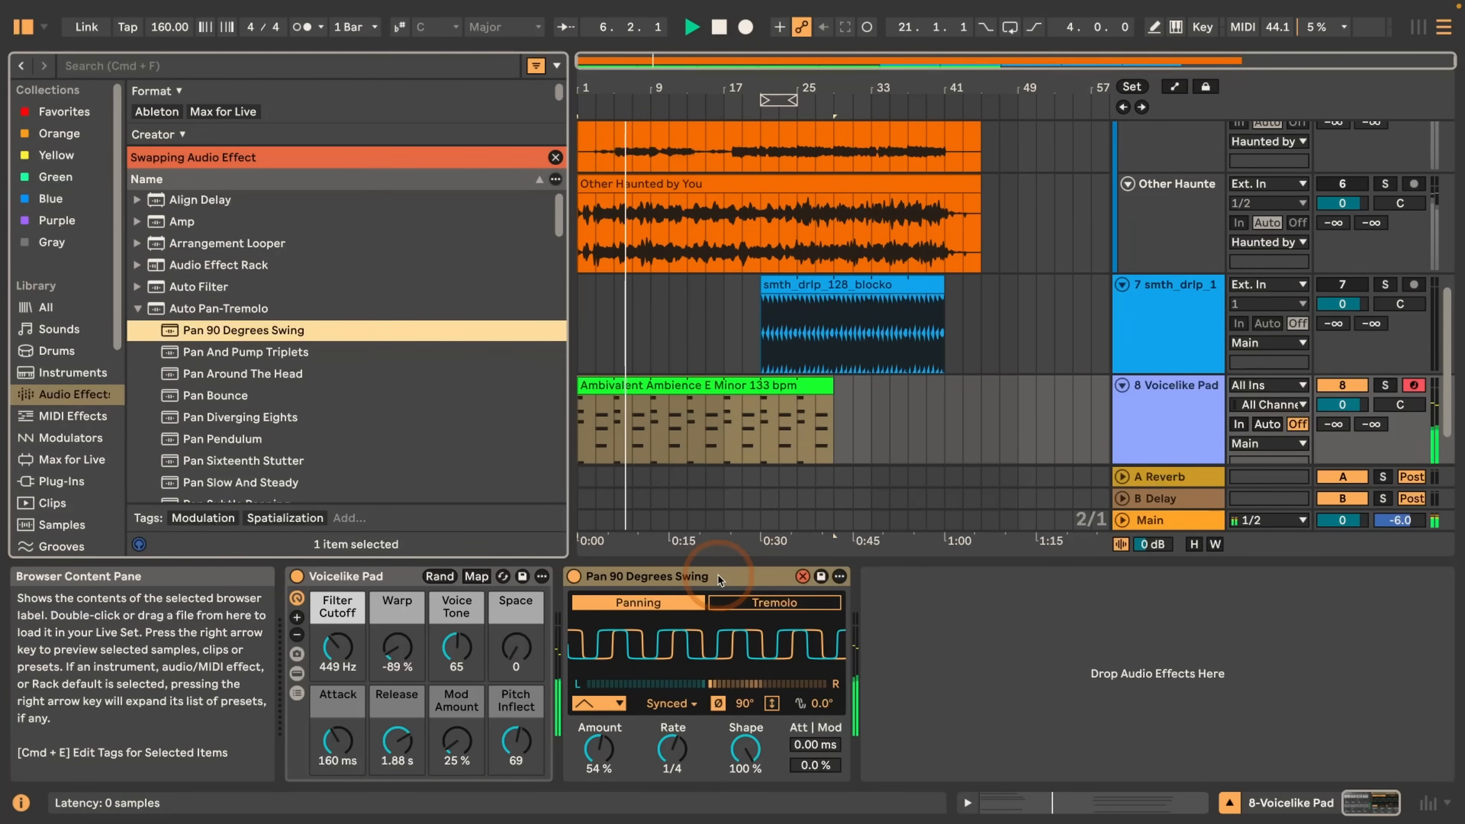
key(Down)
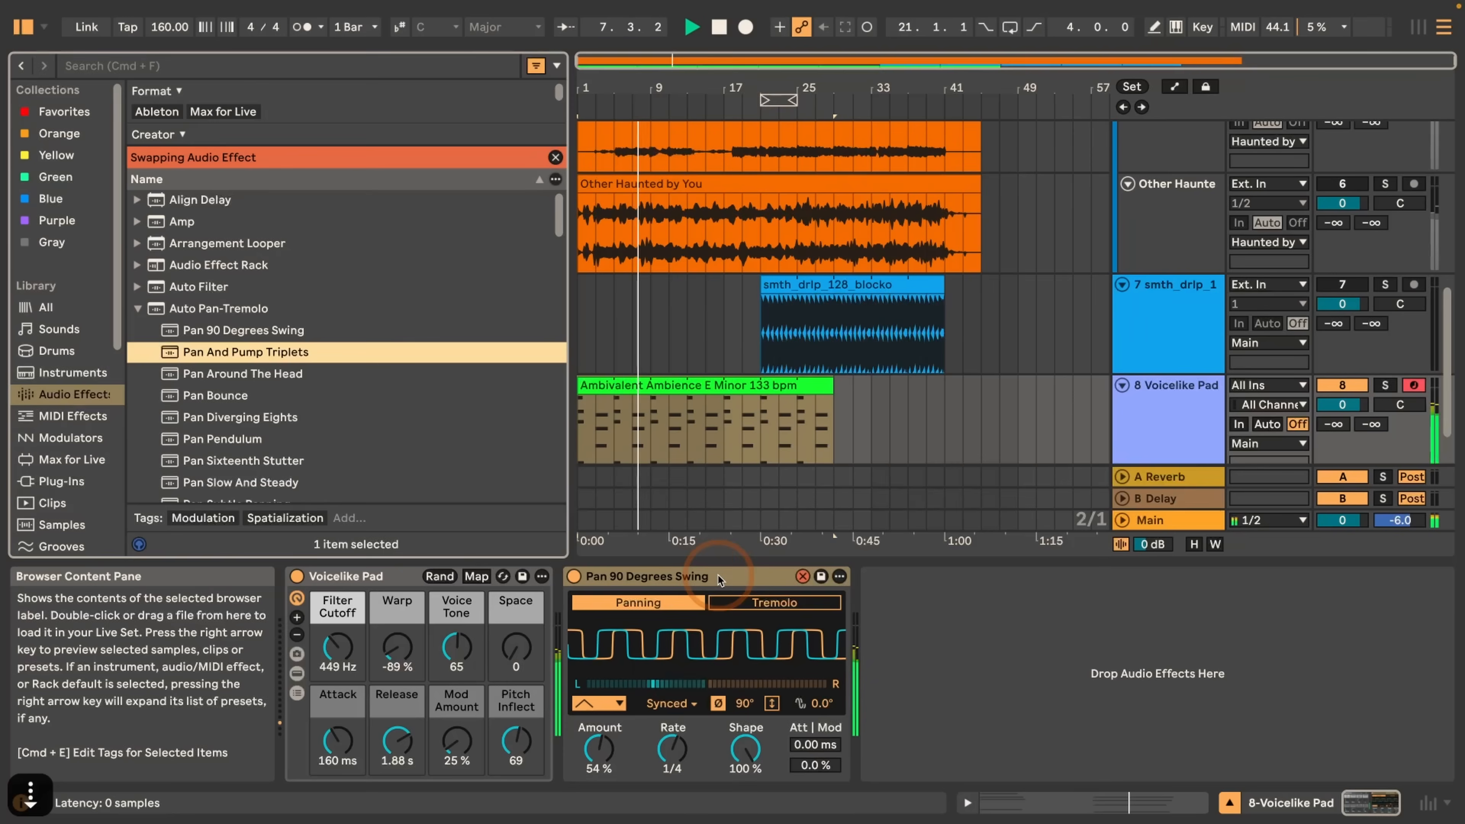
key(Return)
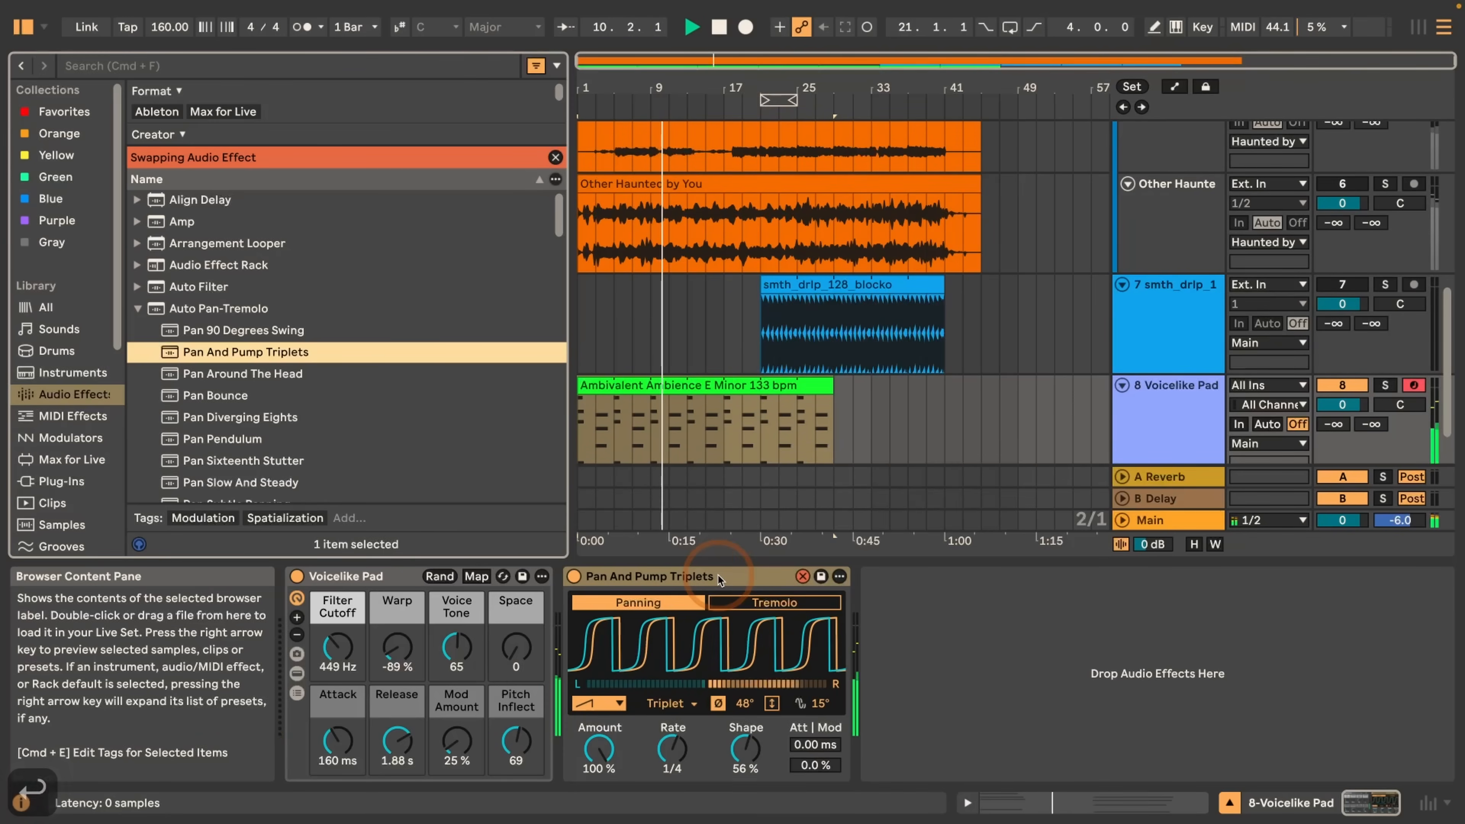
key(Down)
key(Return)
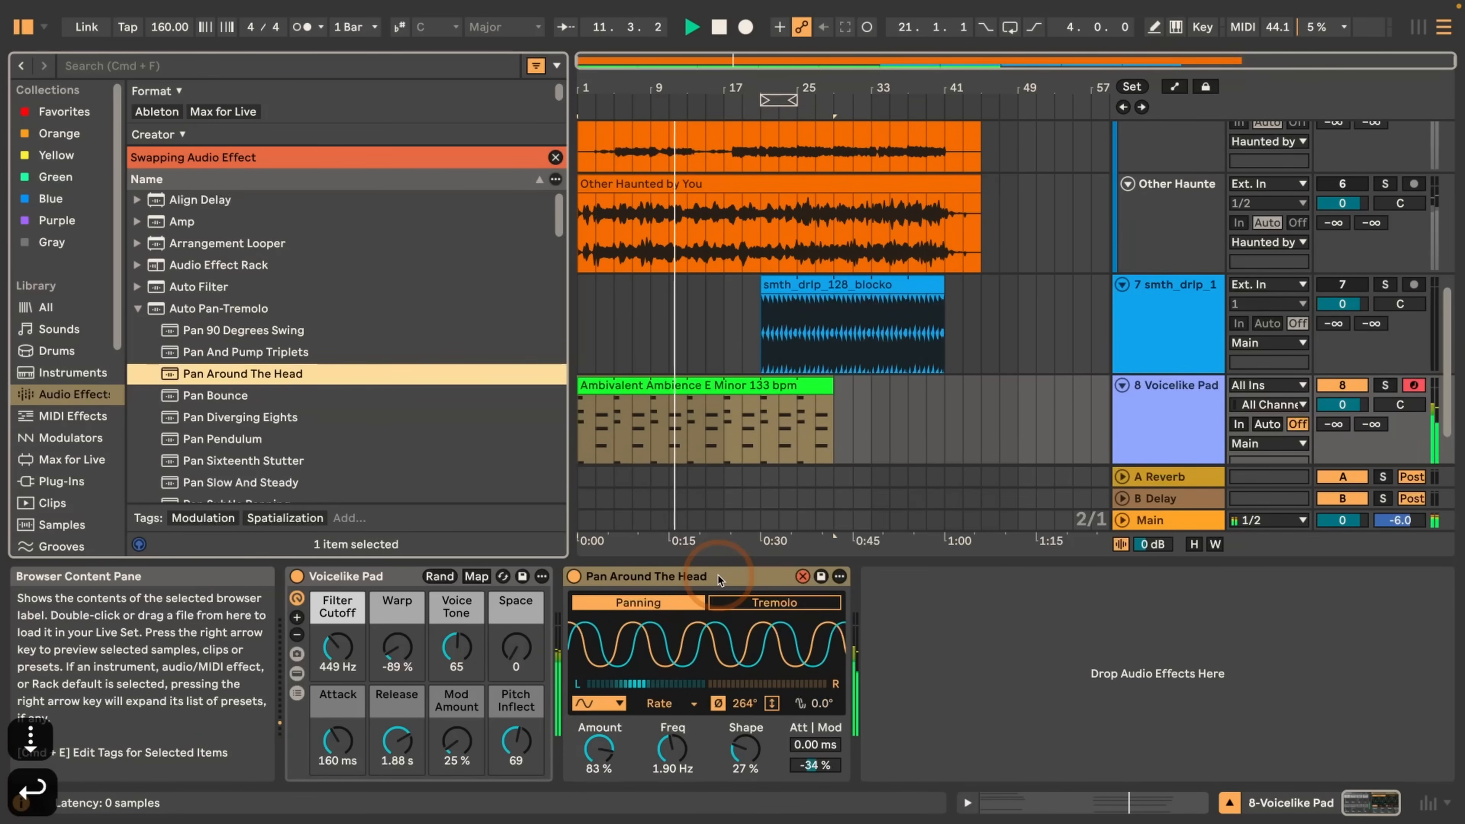
Step: Swap the panning effect through the Pan Bounce, Pan Diverging Eights and Pan Pendulum presets to Pan Sixteenth Stutter
key(Down)
key(Return)
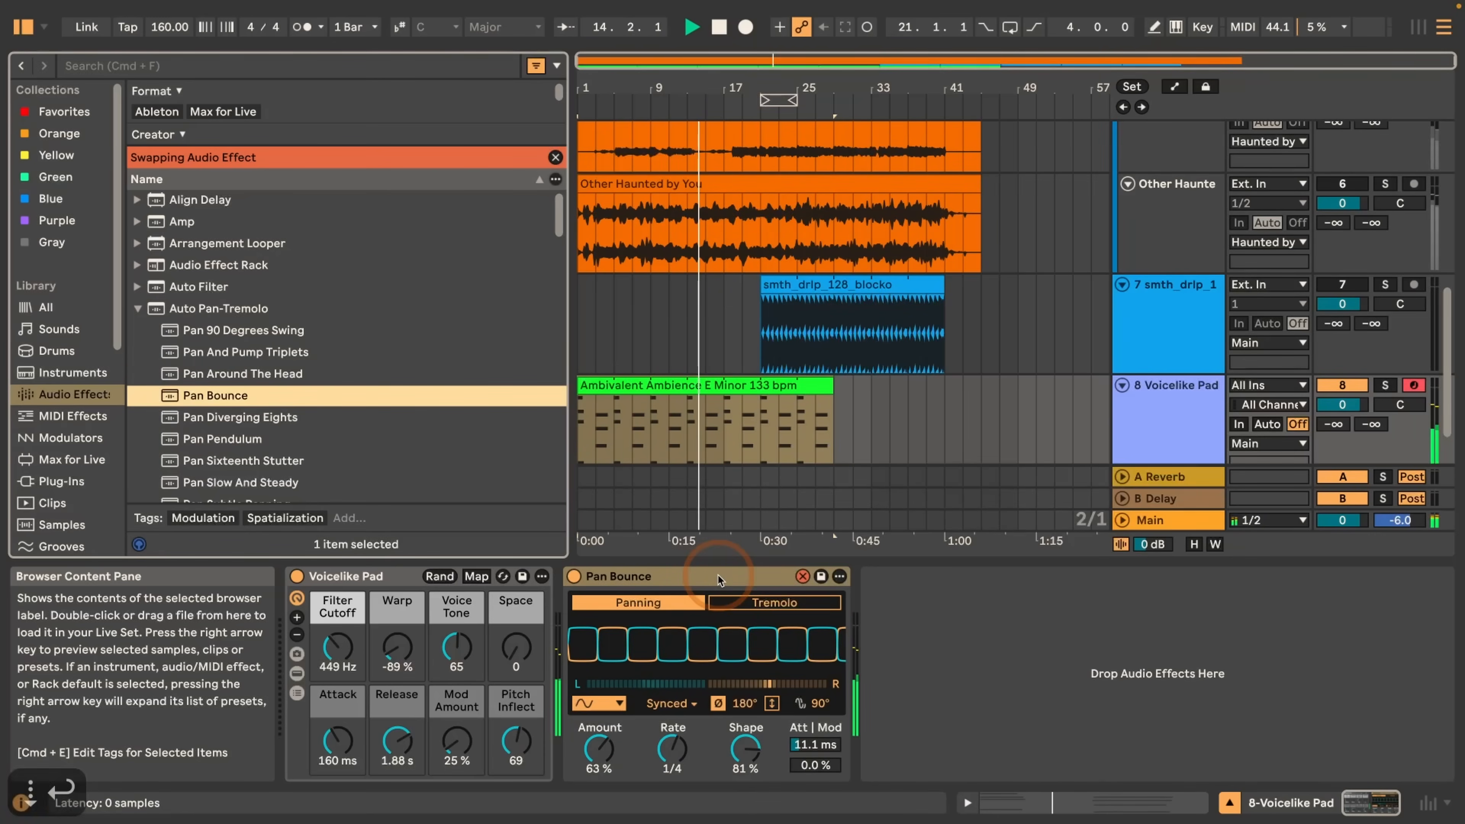
key(Down)
key(Return)
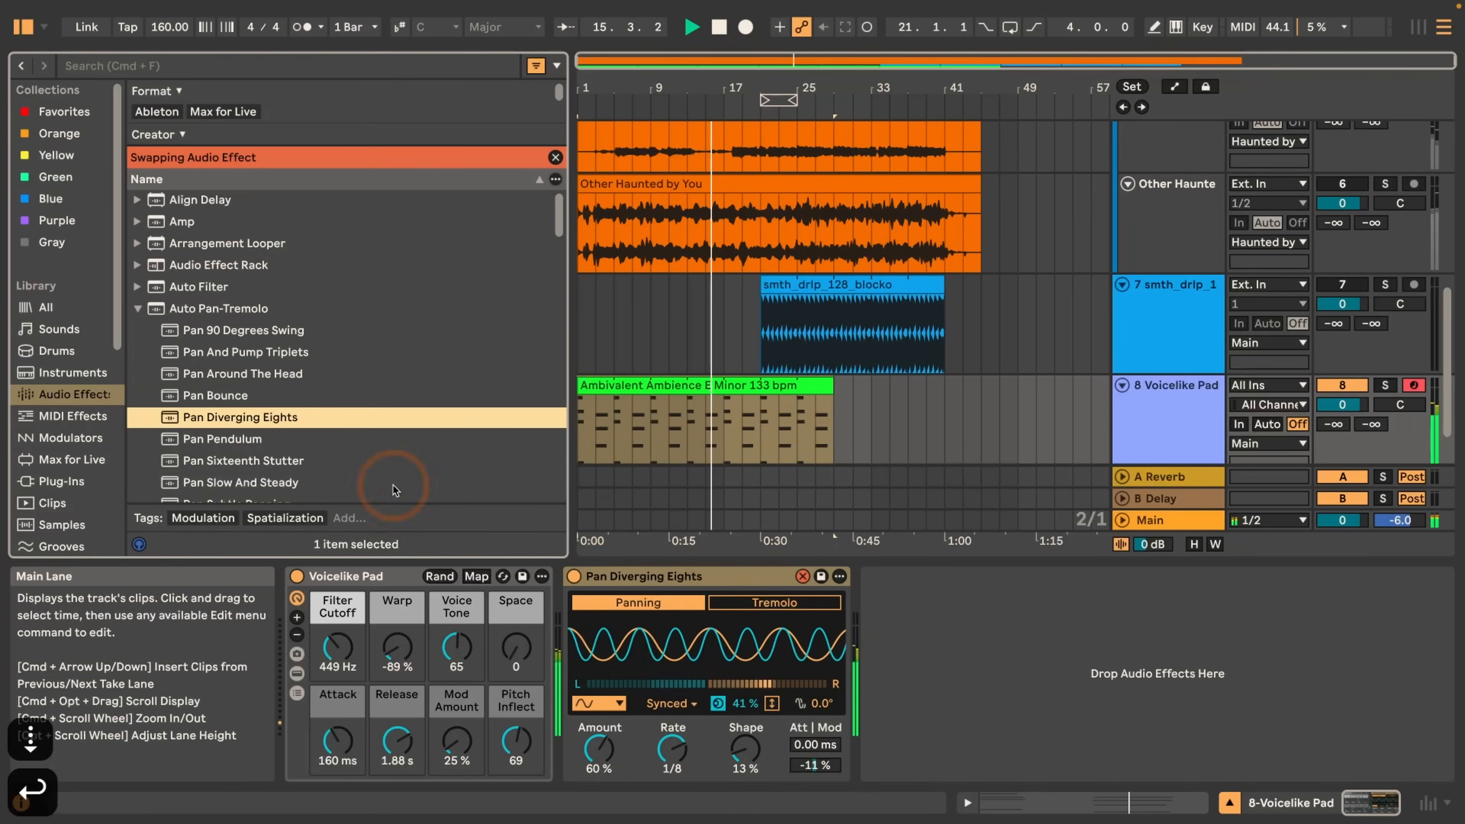
scroll(326, 431, down, 3)
key(Down)
key(Return)
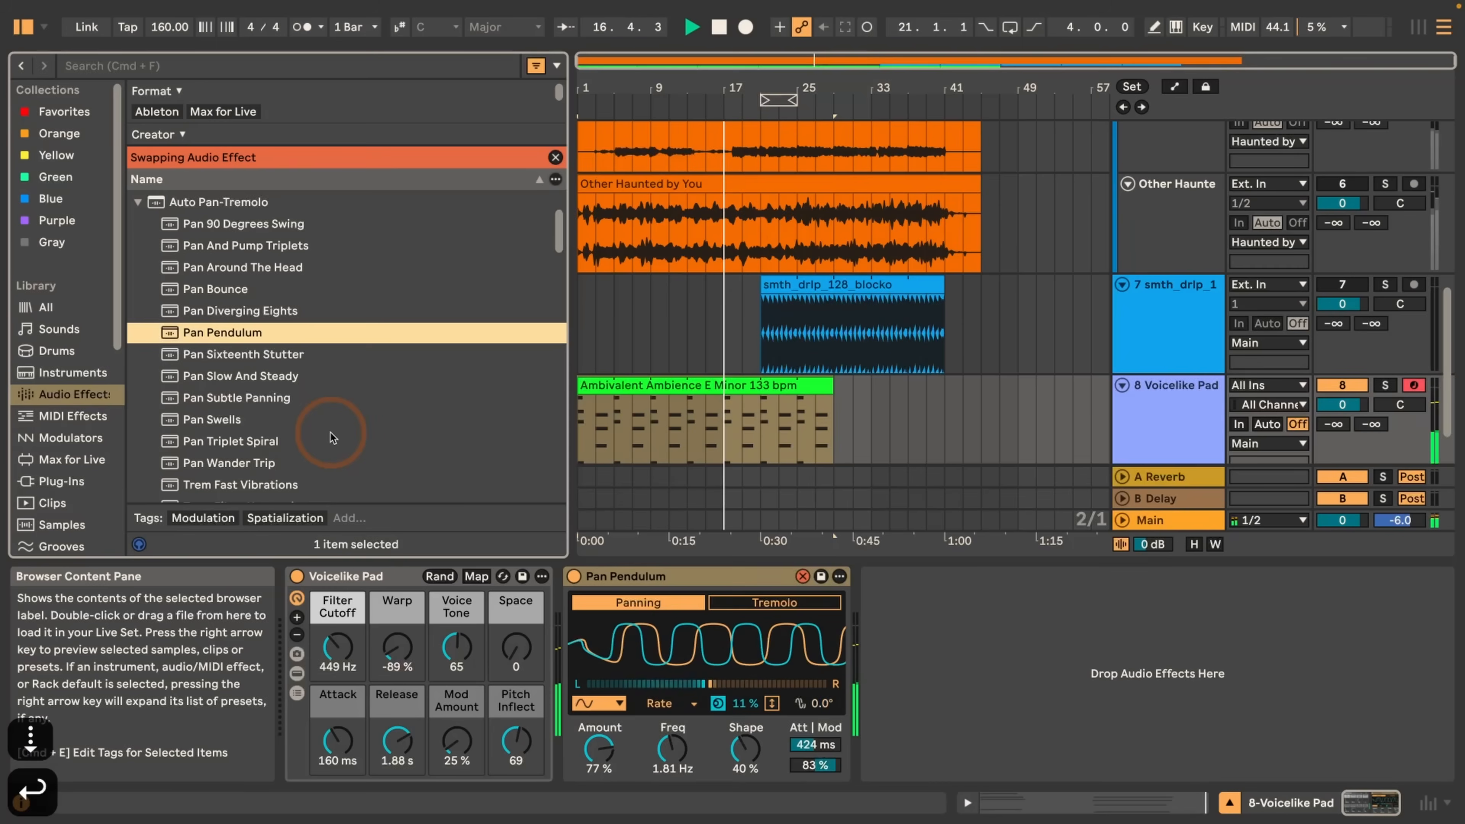
key(Down)
key(Return)
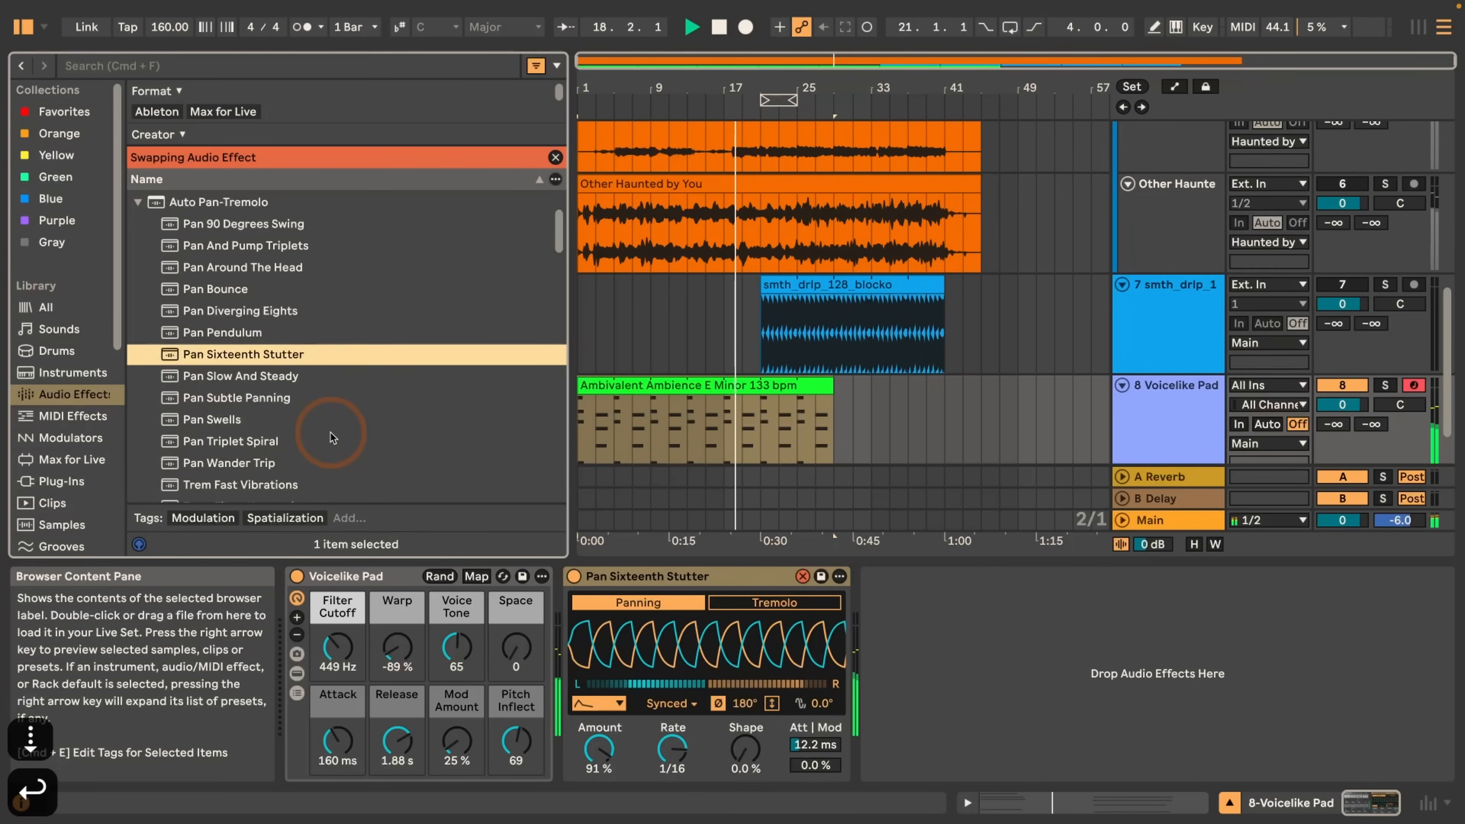
Step: Swap the Voicelike Pad track's panning effect through the Pan Slow And Steady and Pan Subtle Panning presets to Pan Swells
key(Down)
key(Return)
key(Left)
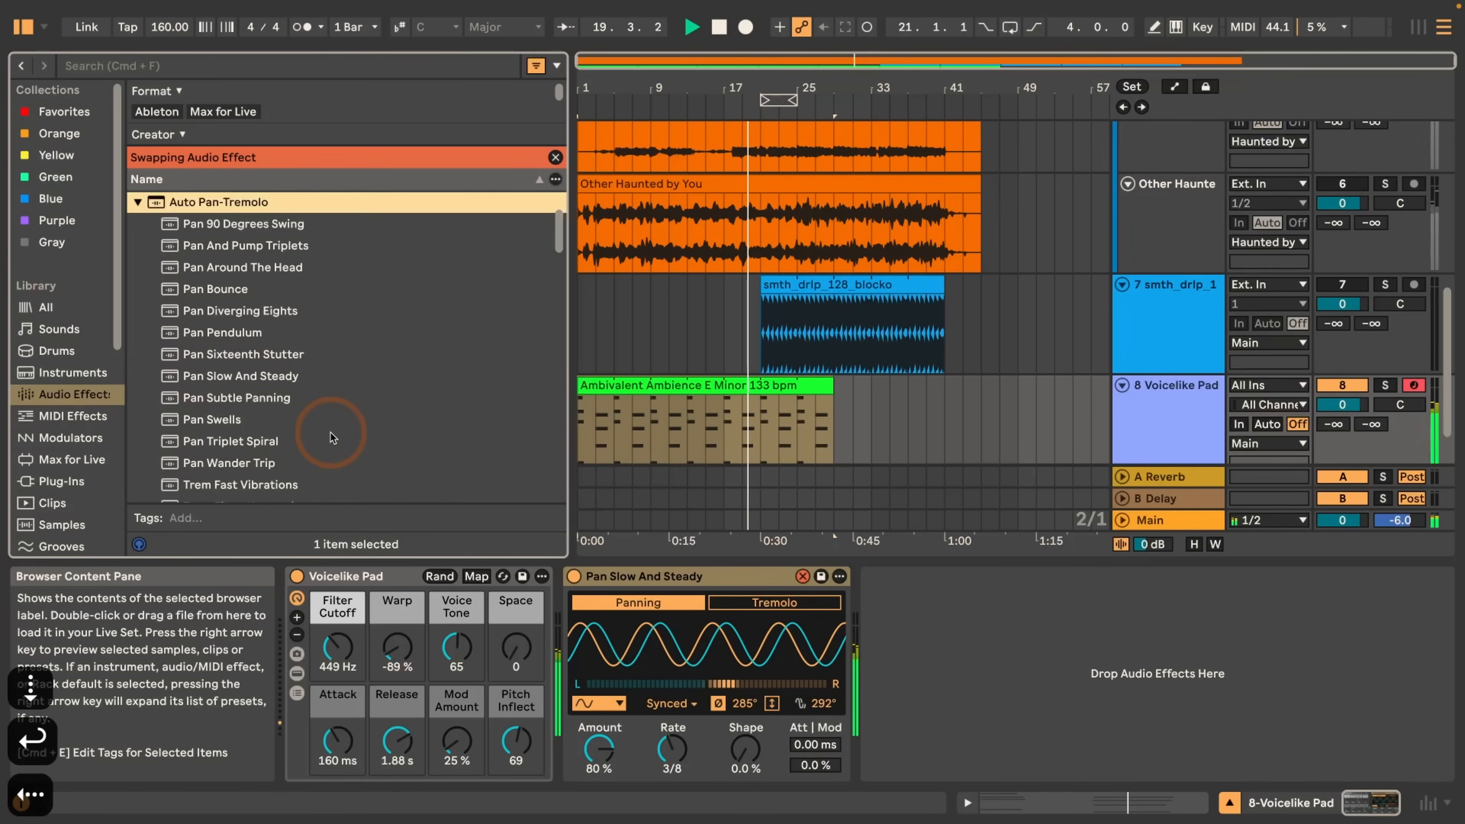
scroll(330, 433, up, 1)
click(264, 411)
key(Return)
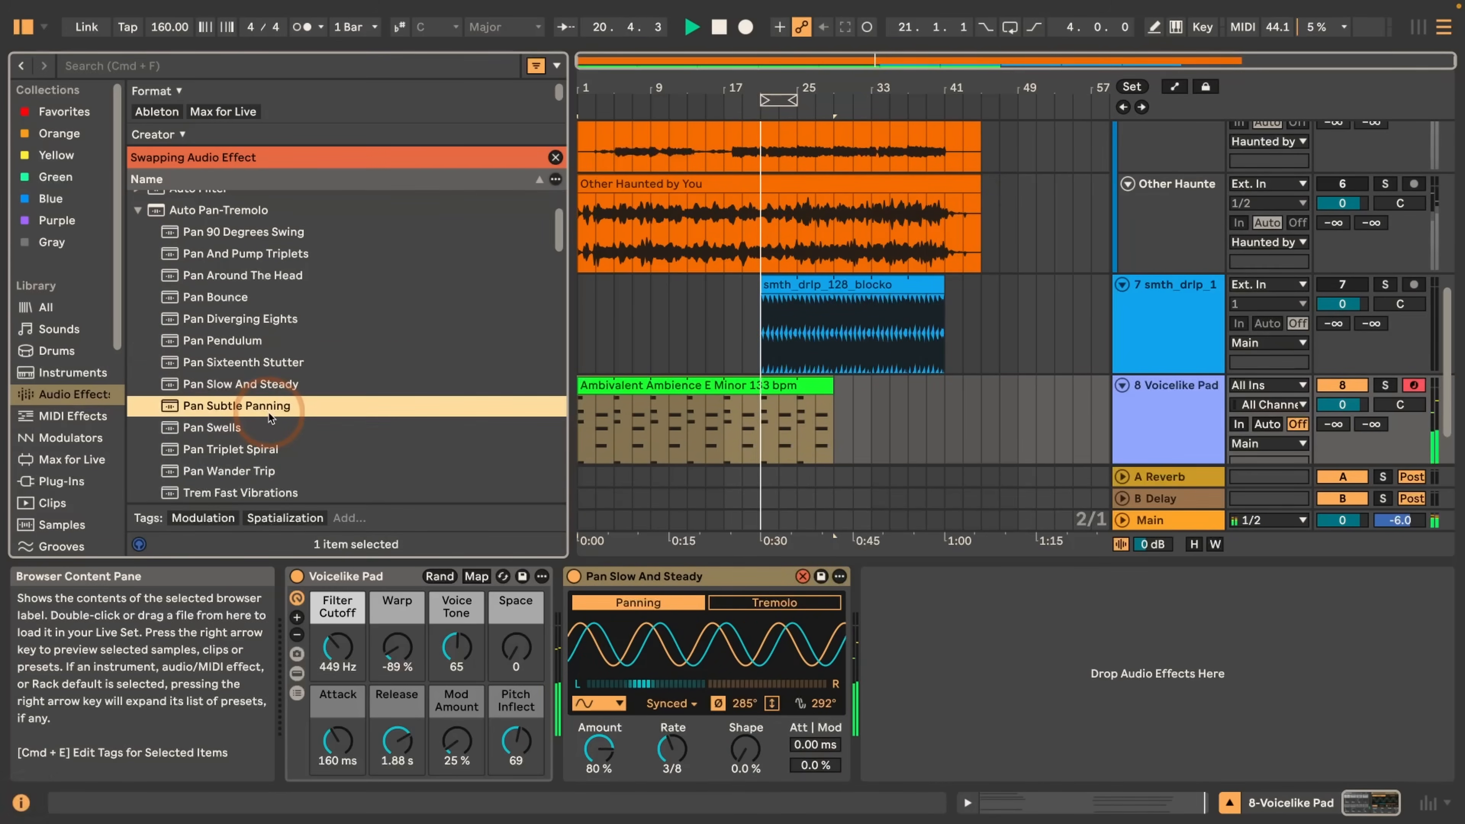
key(Down)
key(Return)
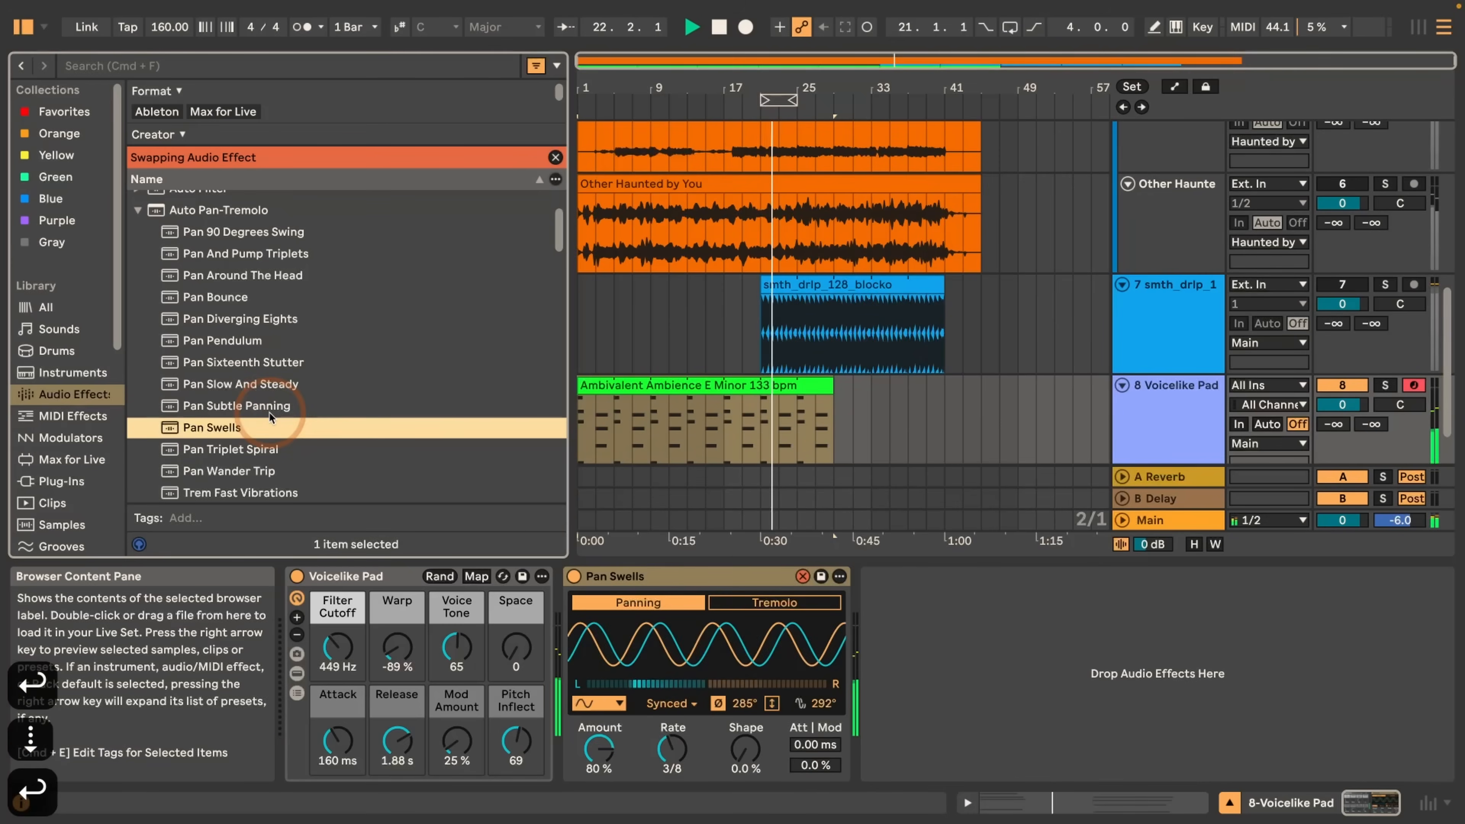
Step: Audition the tremolo presets Trem Fast Vibrations and Trem Filter Harmonic on the Voicelike Pad track
scroll(263, 421, down, 3)
scroll(263, 424, down, 3)
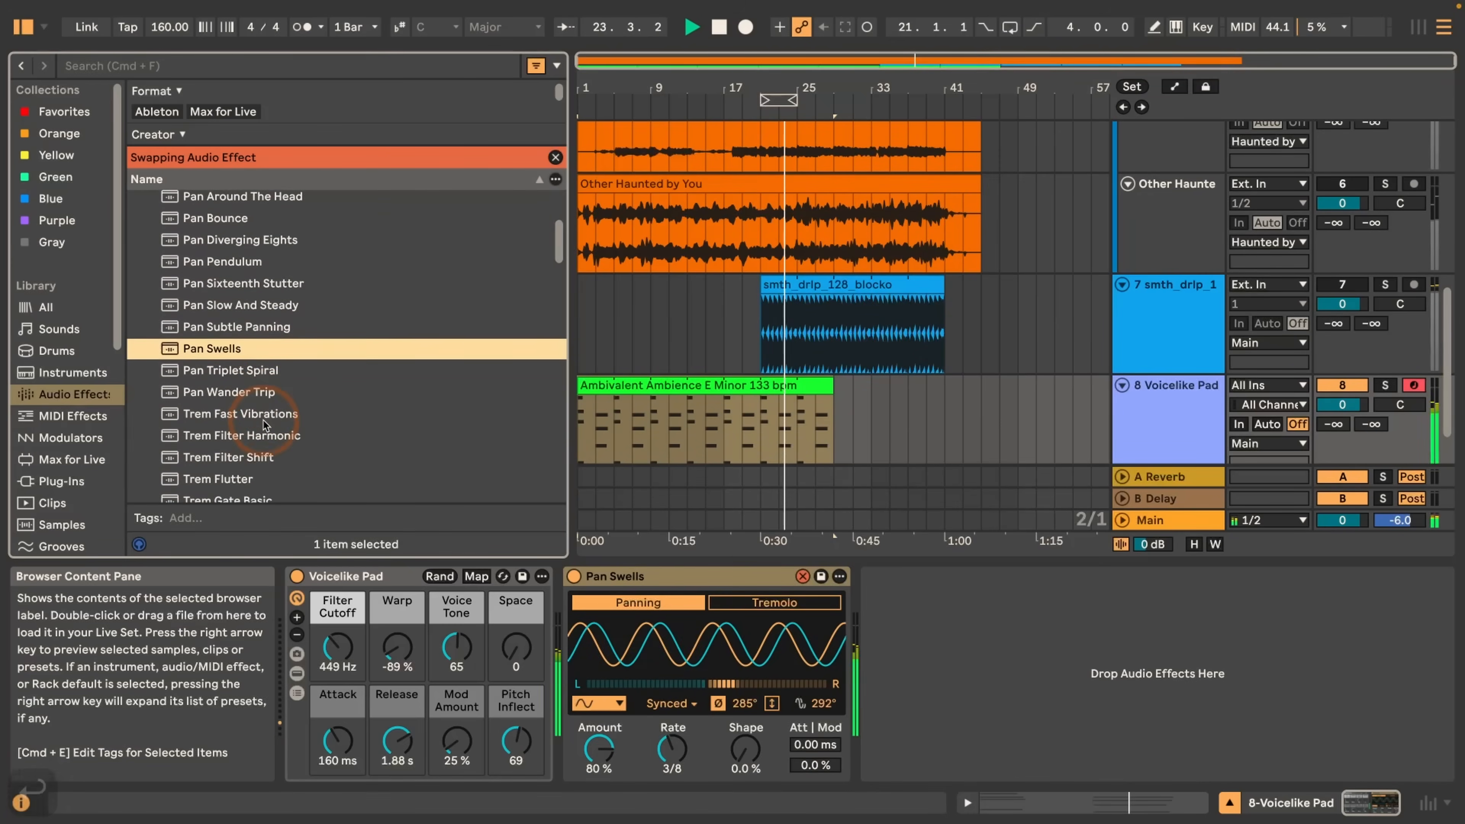
click(205, 378)
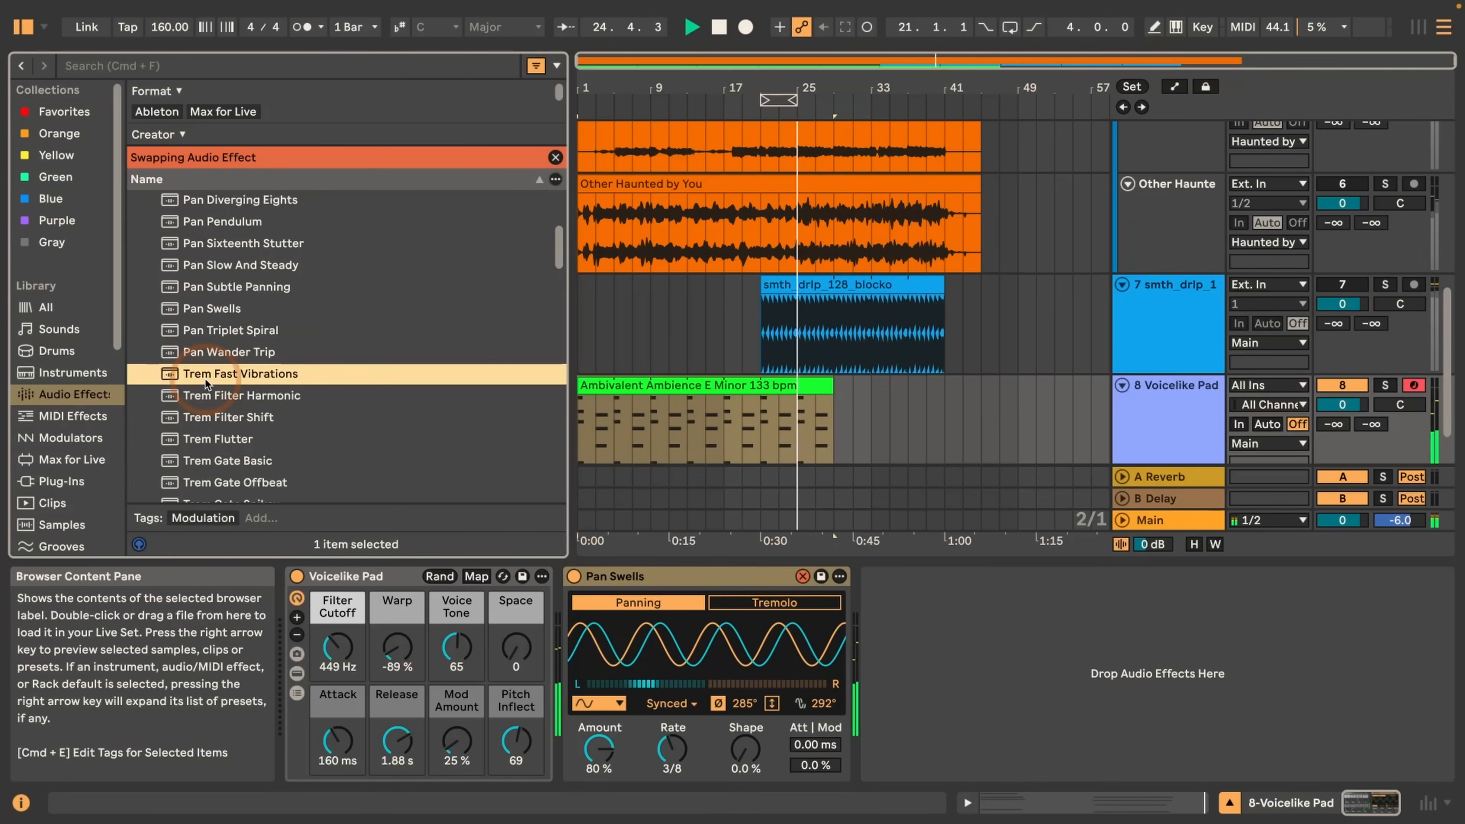
key(Return)
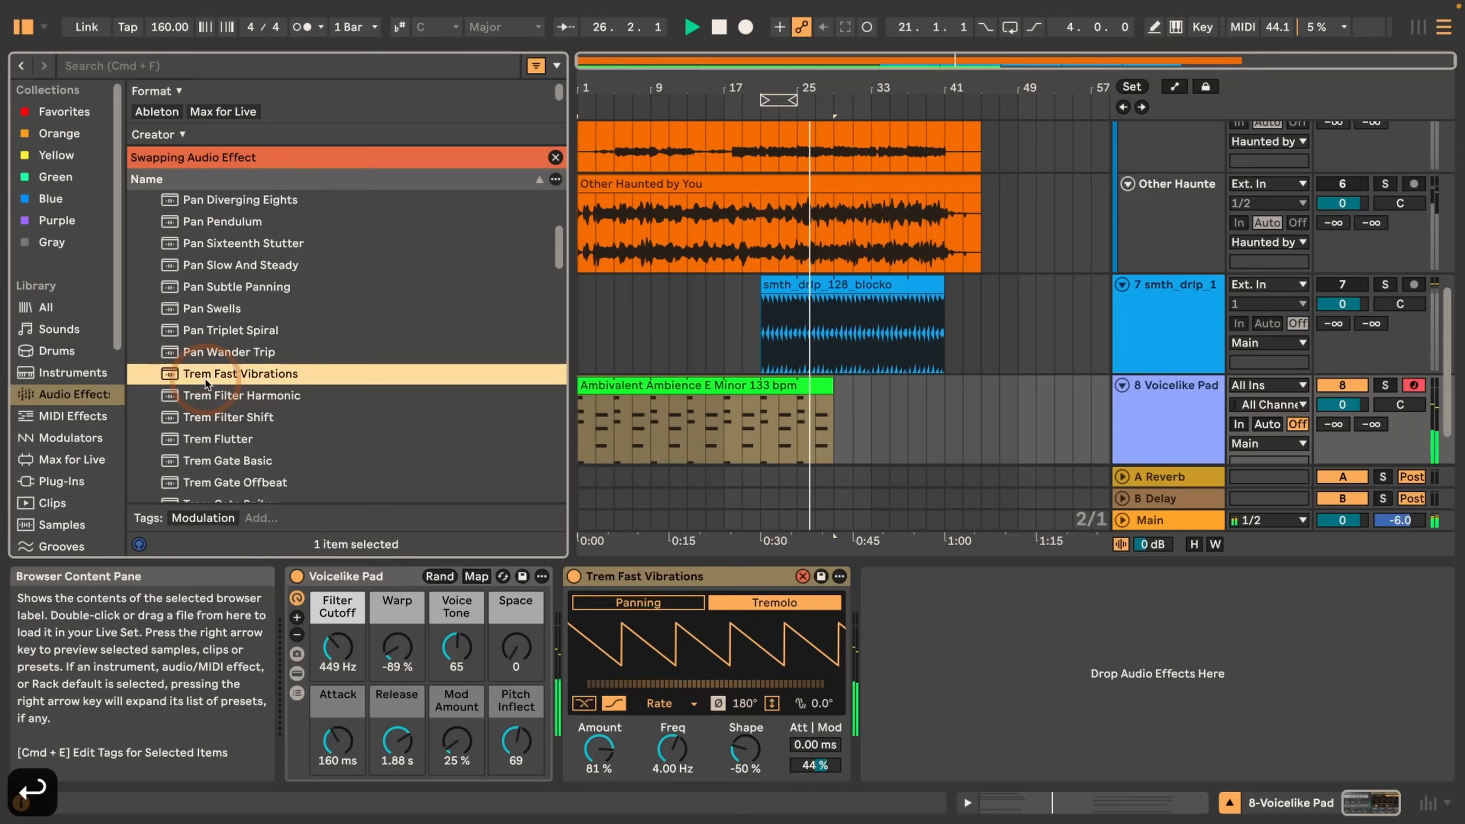
key(Down)
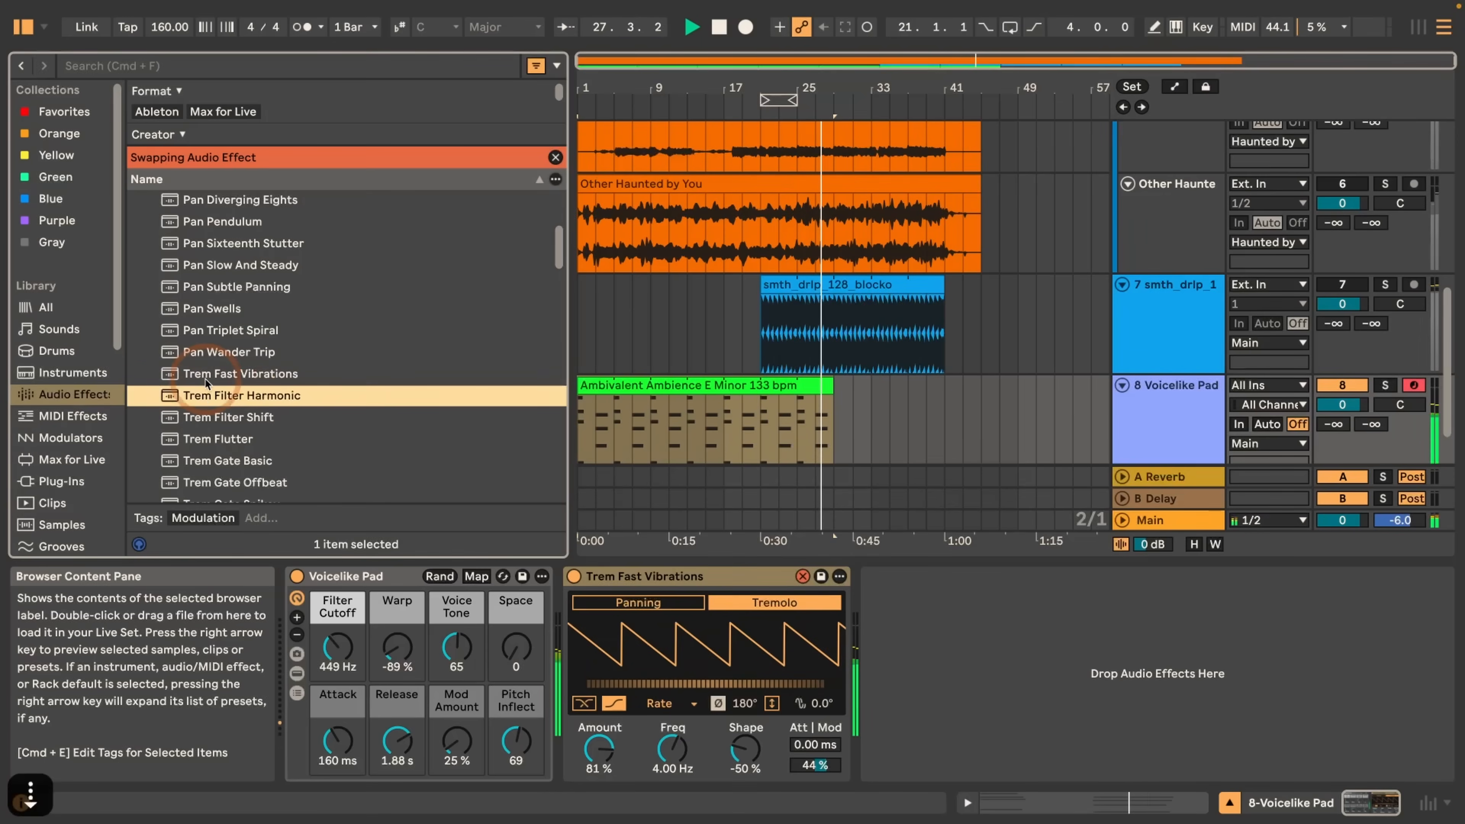
key(Return)
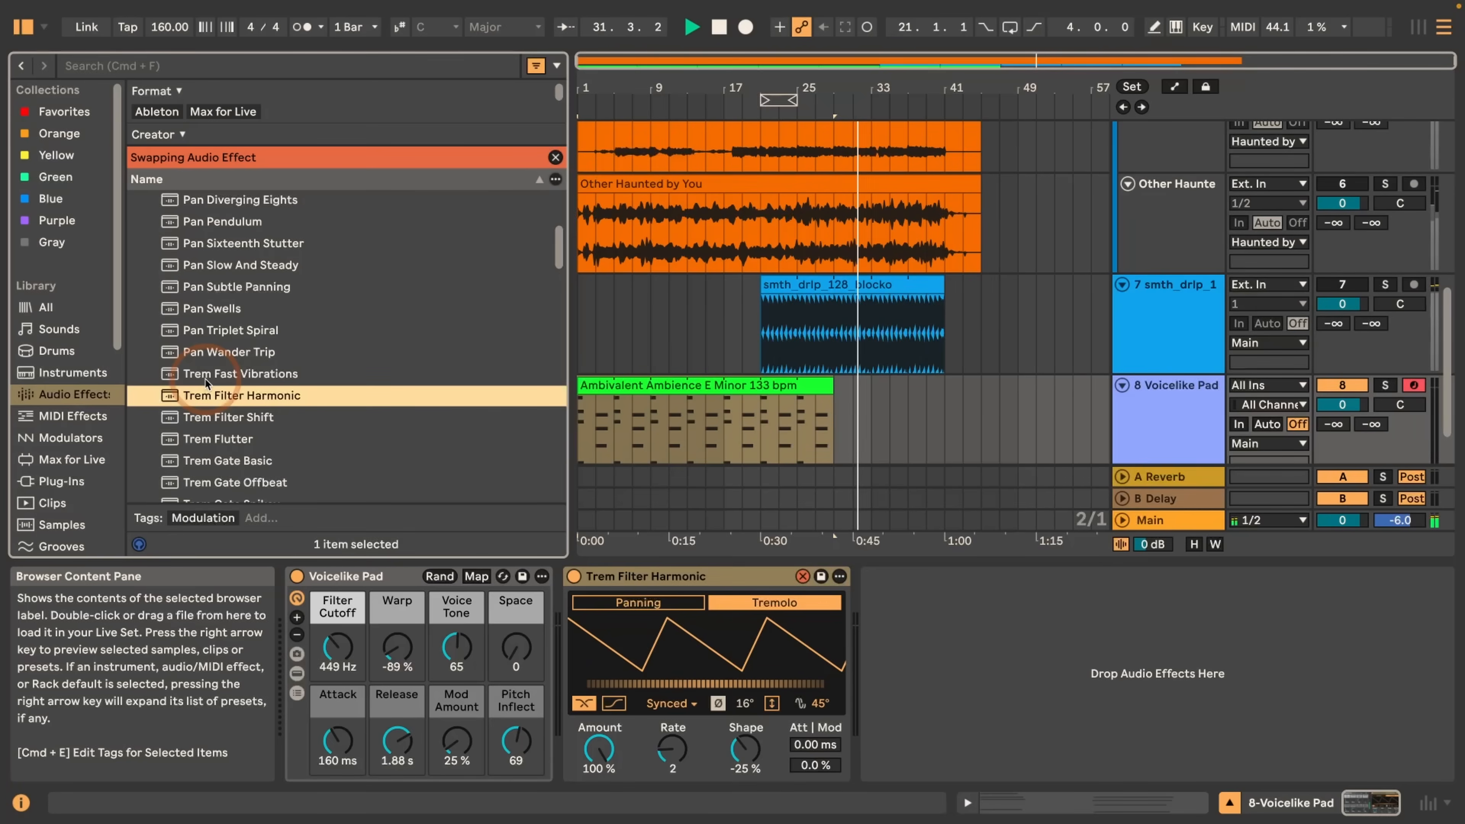
Step: Restart playback from the beginning and swap the effect to Trem Filter Shift, followed by Trem Flutter
key(Down)
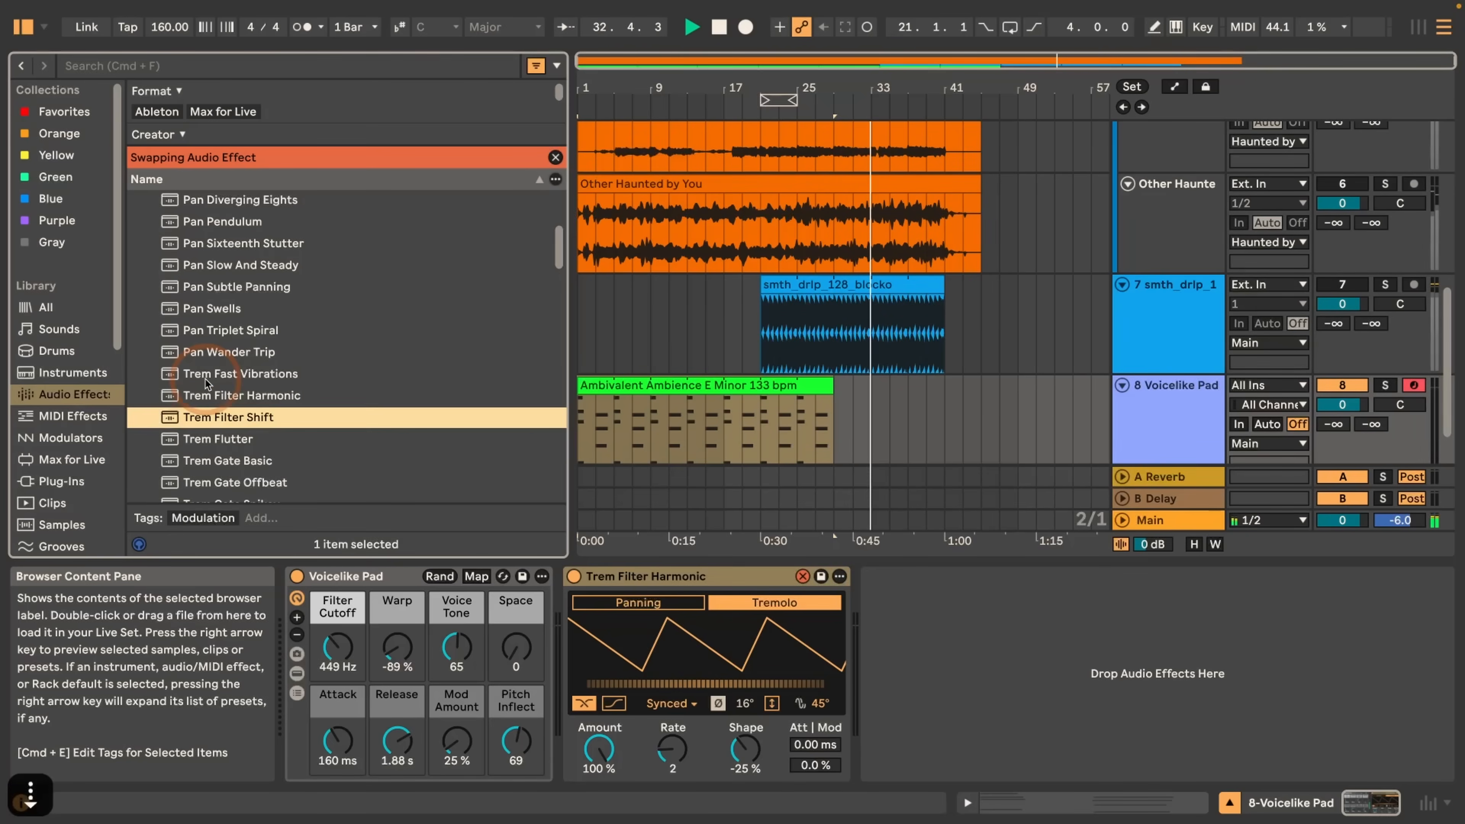
key(space)
key(space)
scroll(329, 369, down, 3)
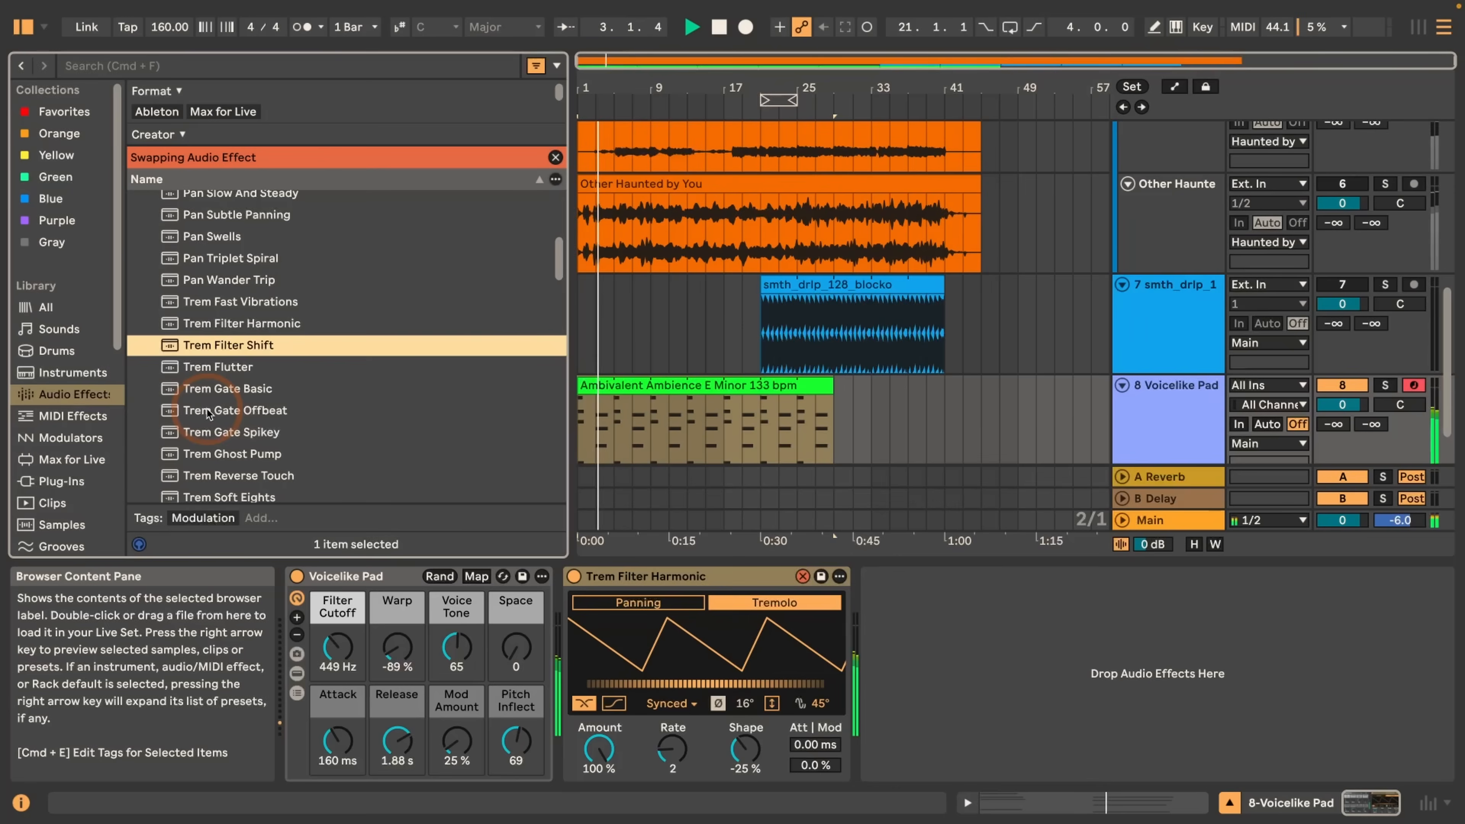
key(Return)
key(Return)
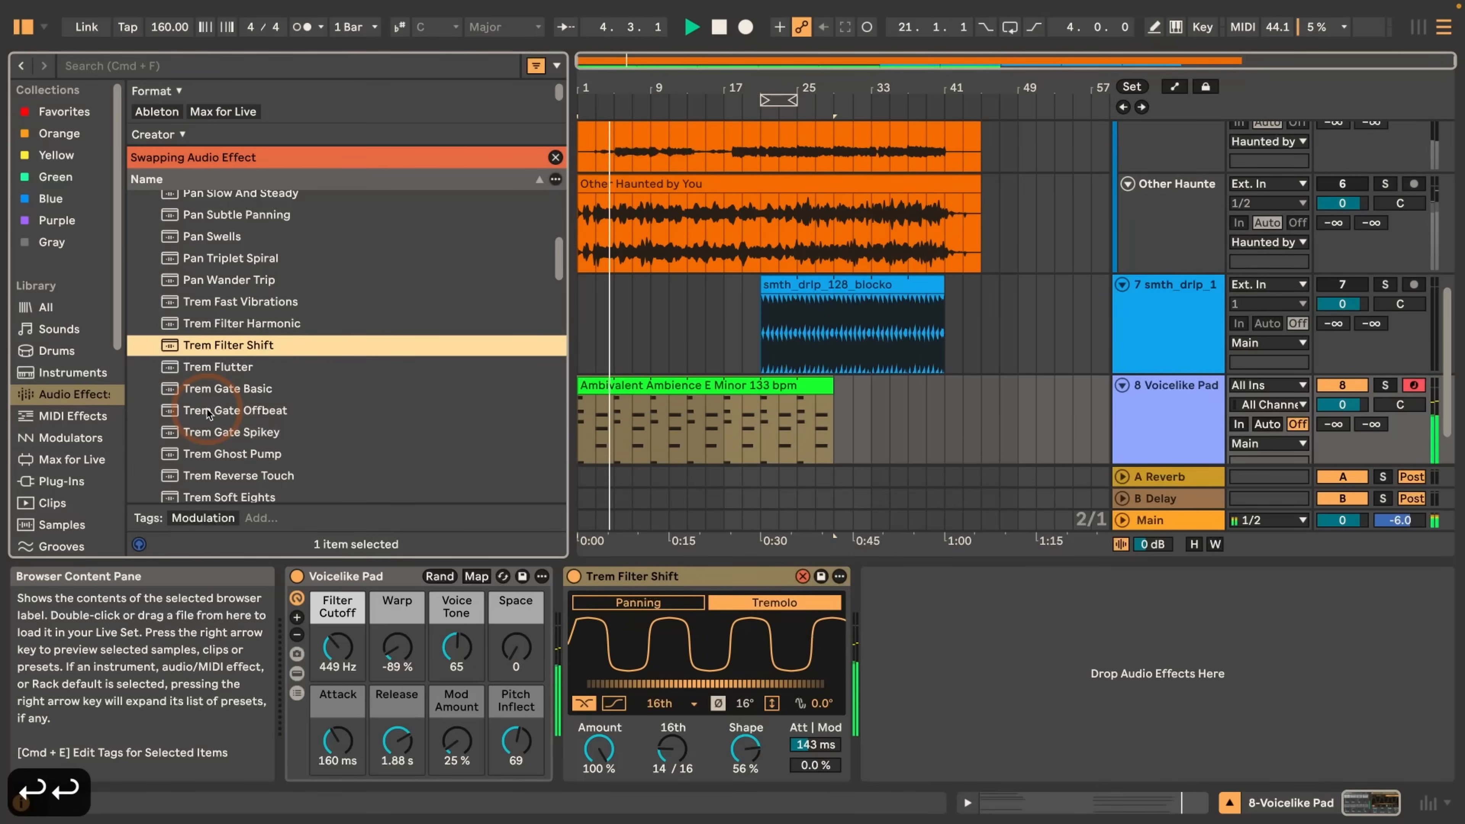
key(Down)
key(Return)
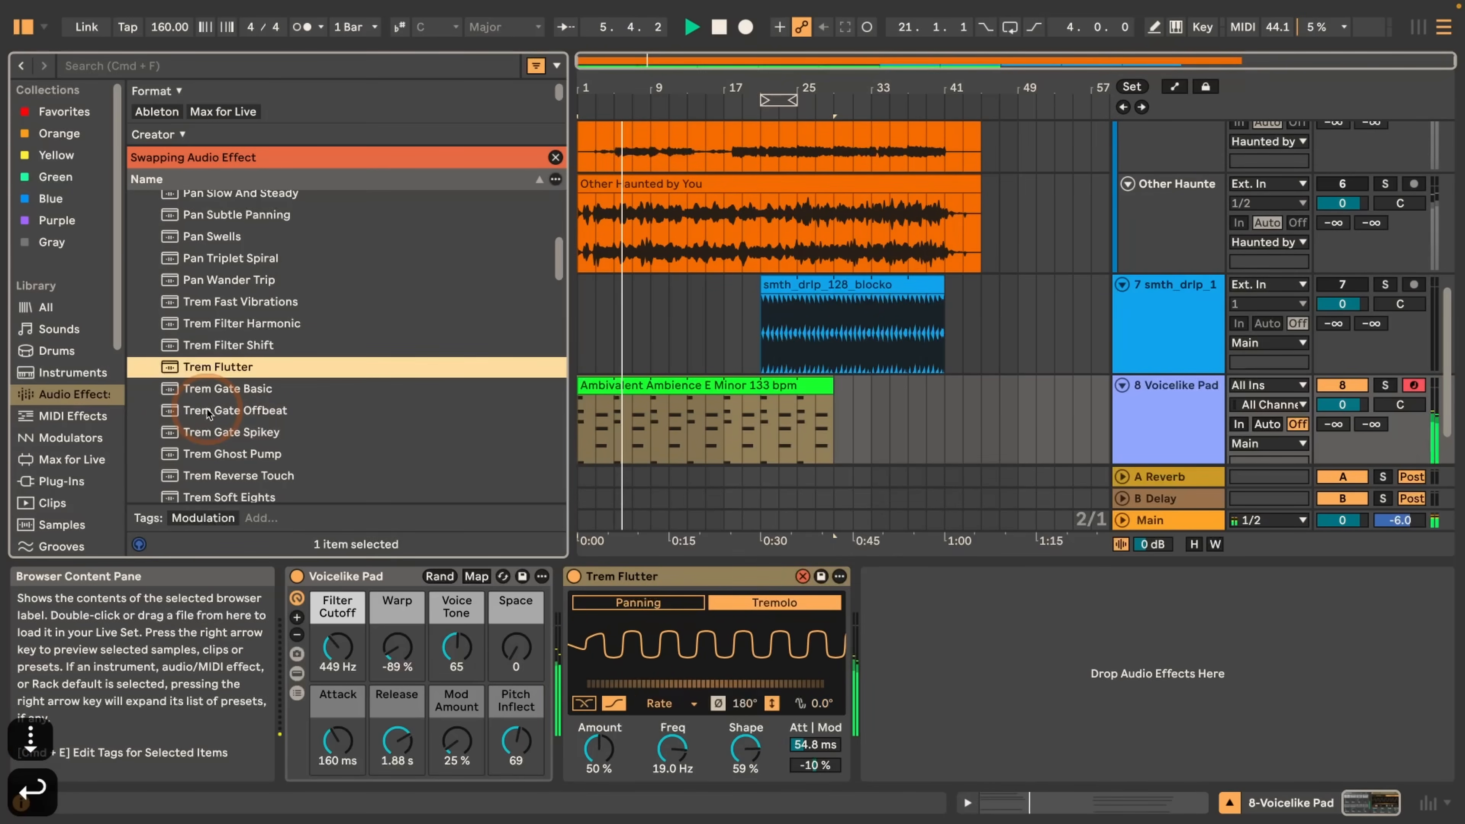
Step: Swap the effect through Trem Gate Basic, Trem Gate Offbeat and Trem Gate Spikey to Trem Ghost Pump, and stop playback
key(Down)
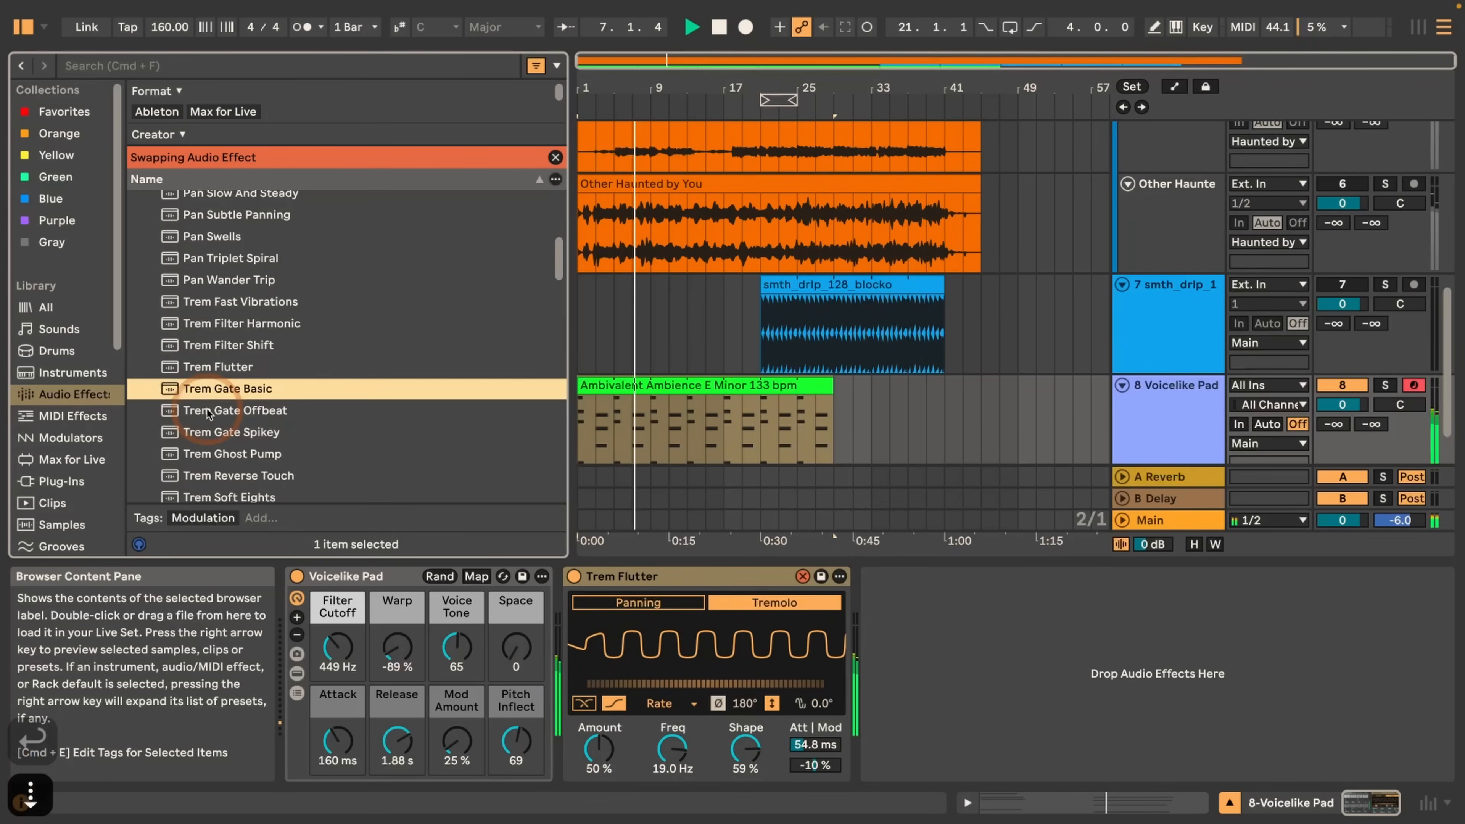
key(Return)
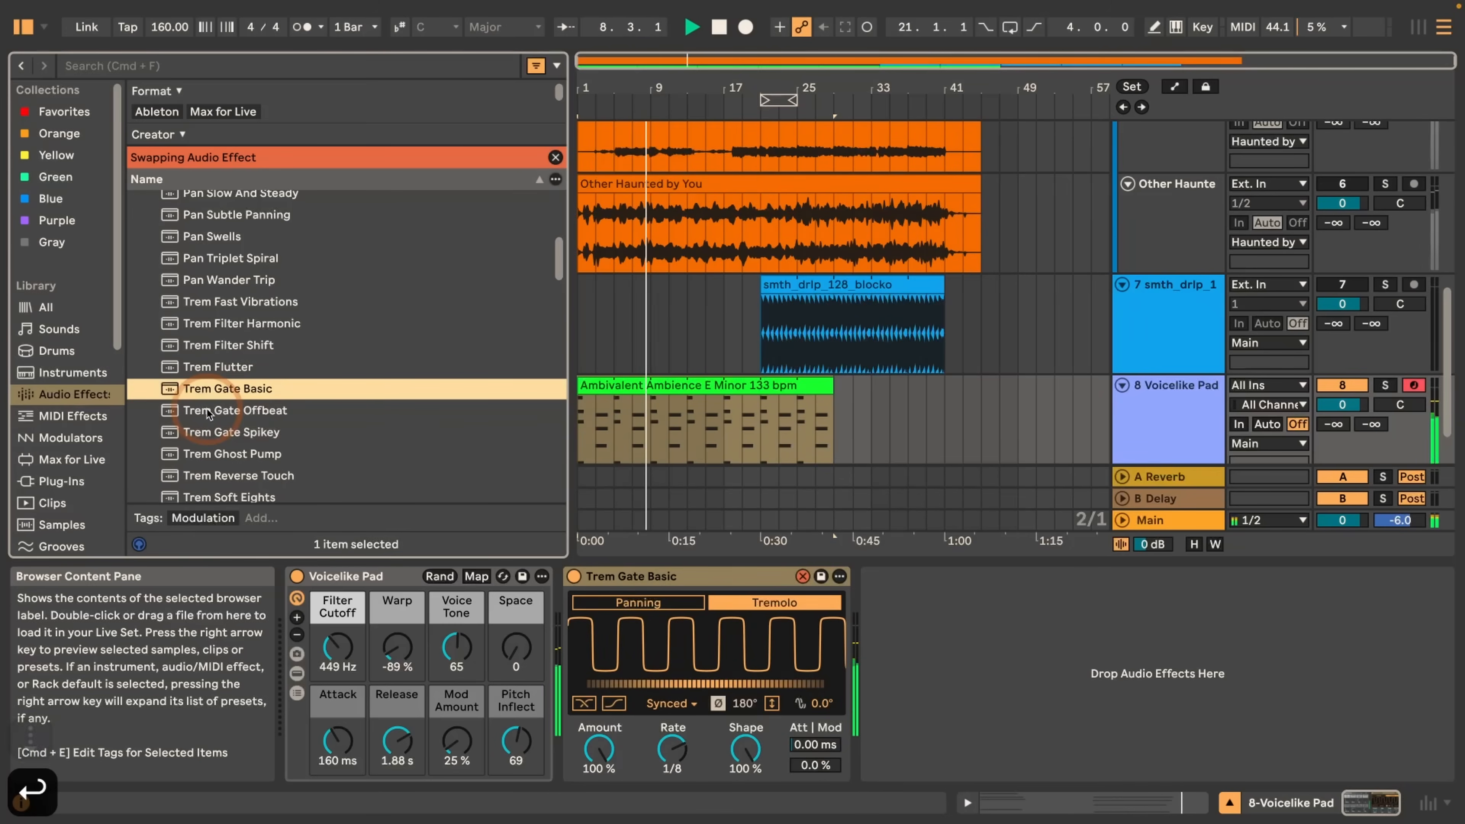
key(Down)
key(Return)
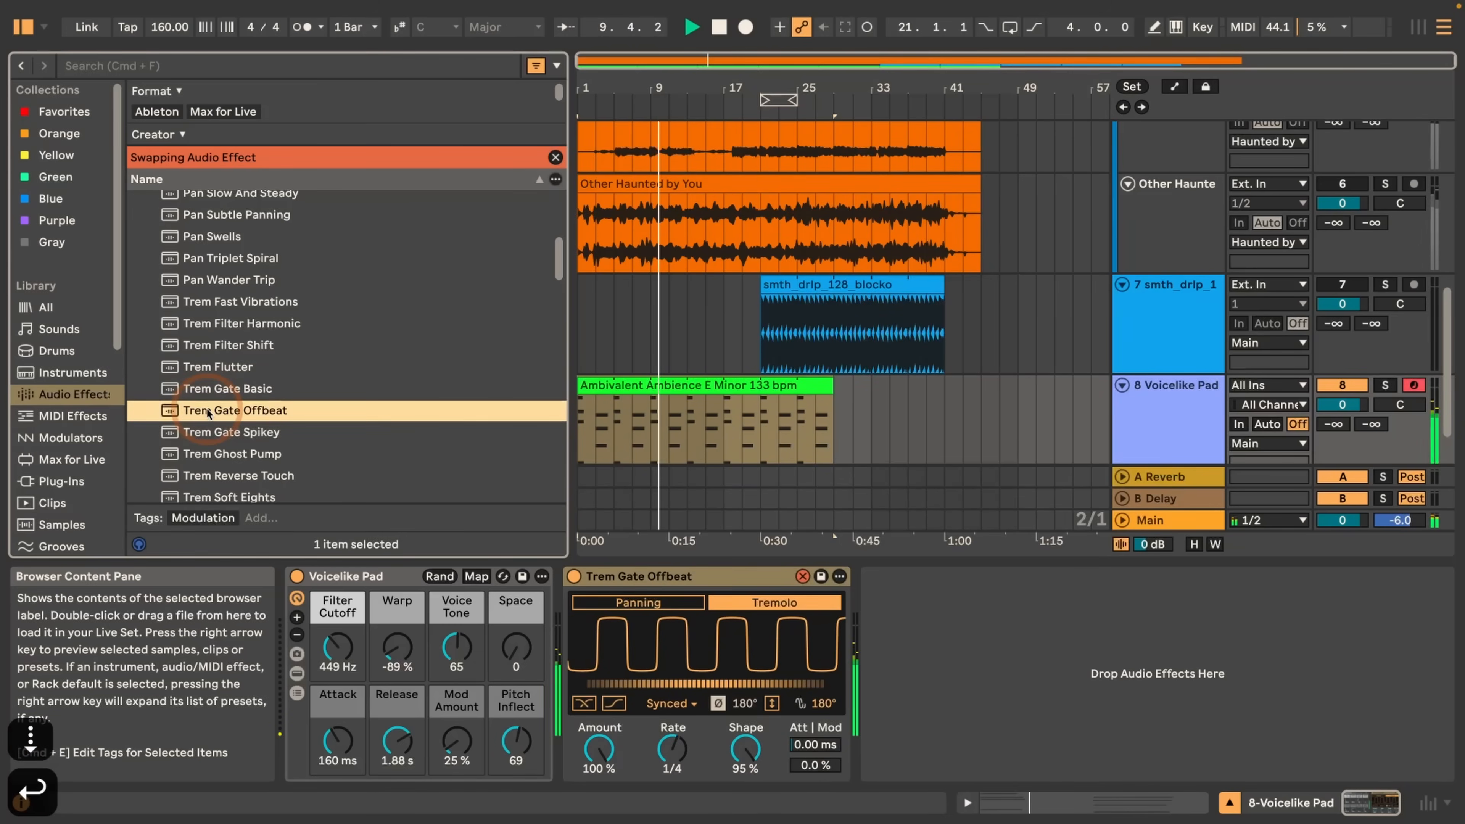
key(Down)
key(Return)
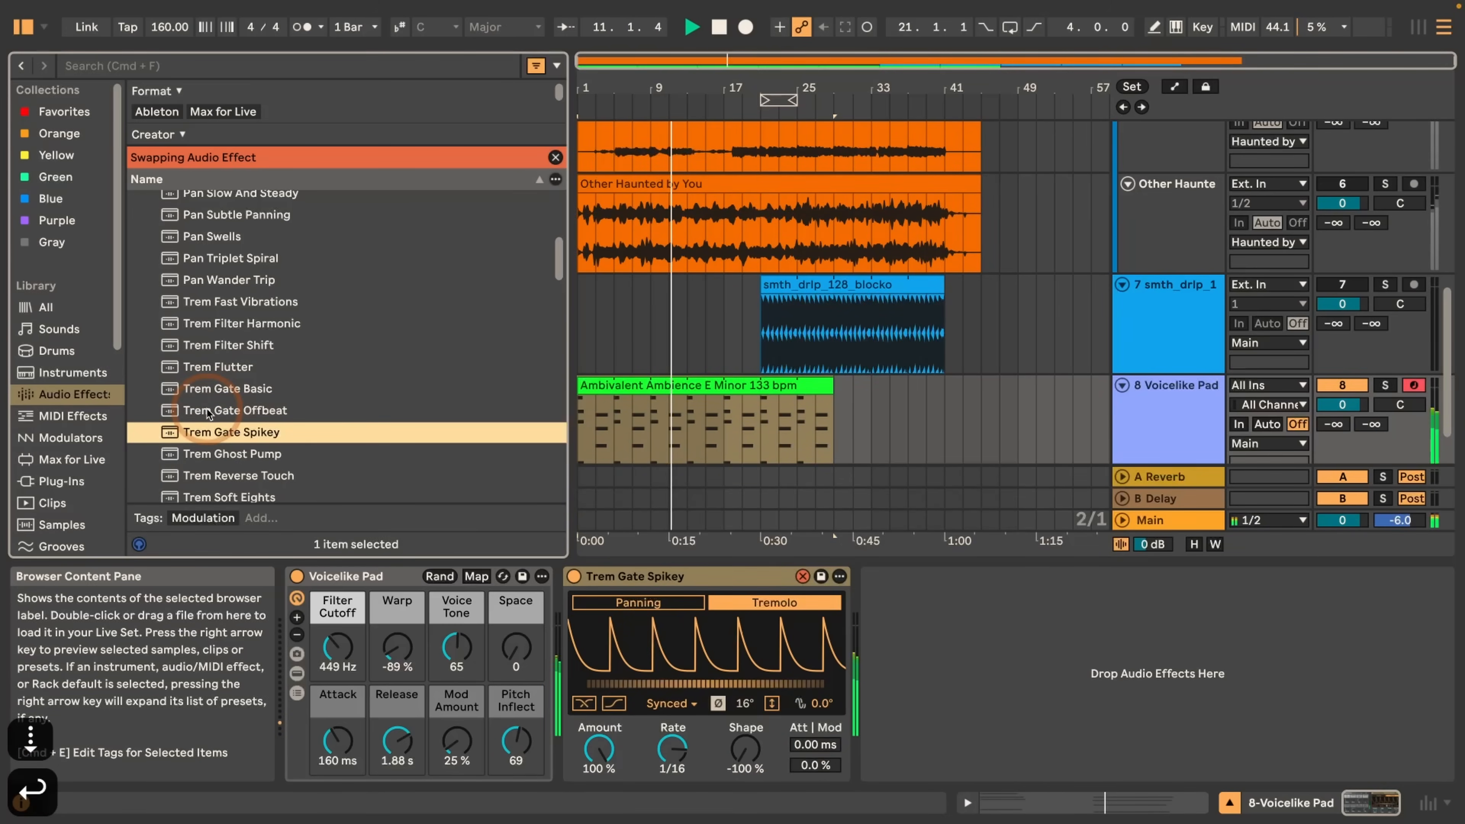
key(Down)
key(Return)
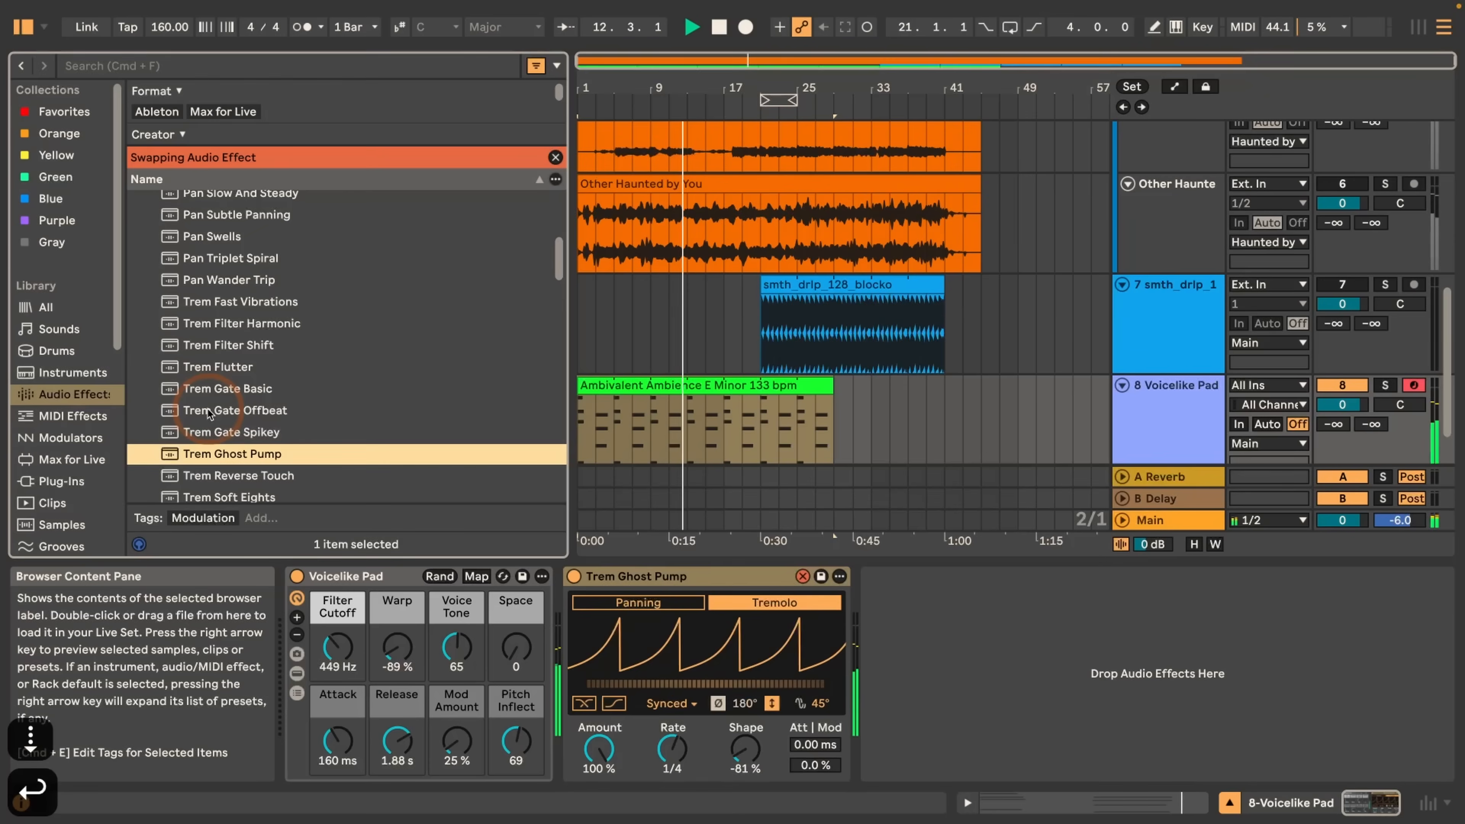
key(space)
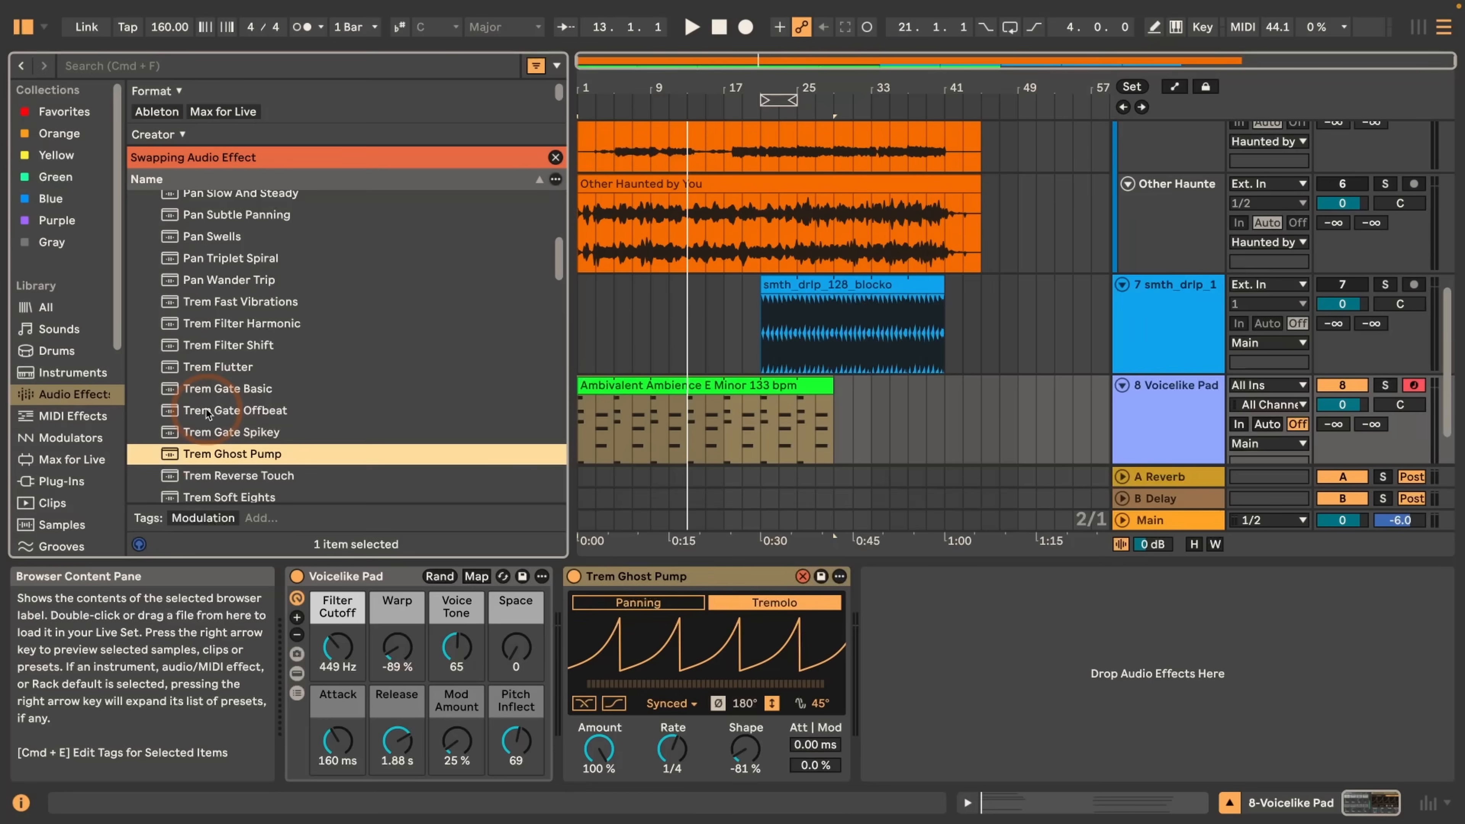
Step: Set the Trem Ghost Pump attack time to 1.00 s and audition the tremolo fade-in from the start
click(793, 746)
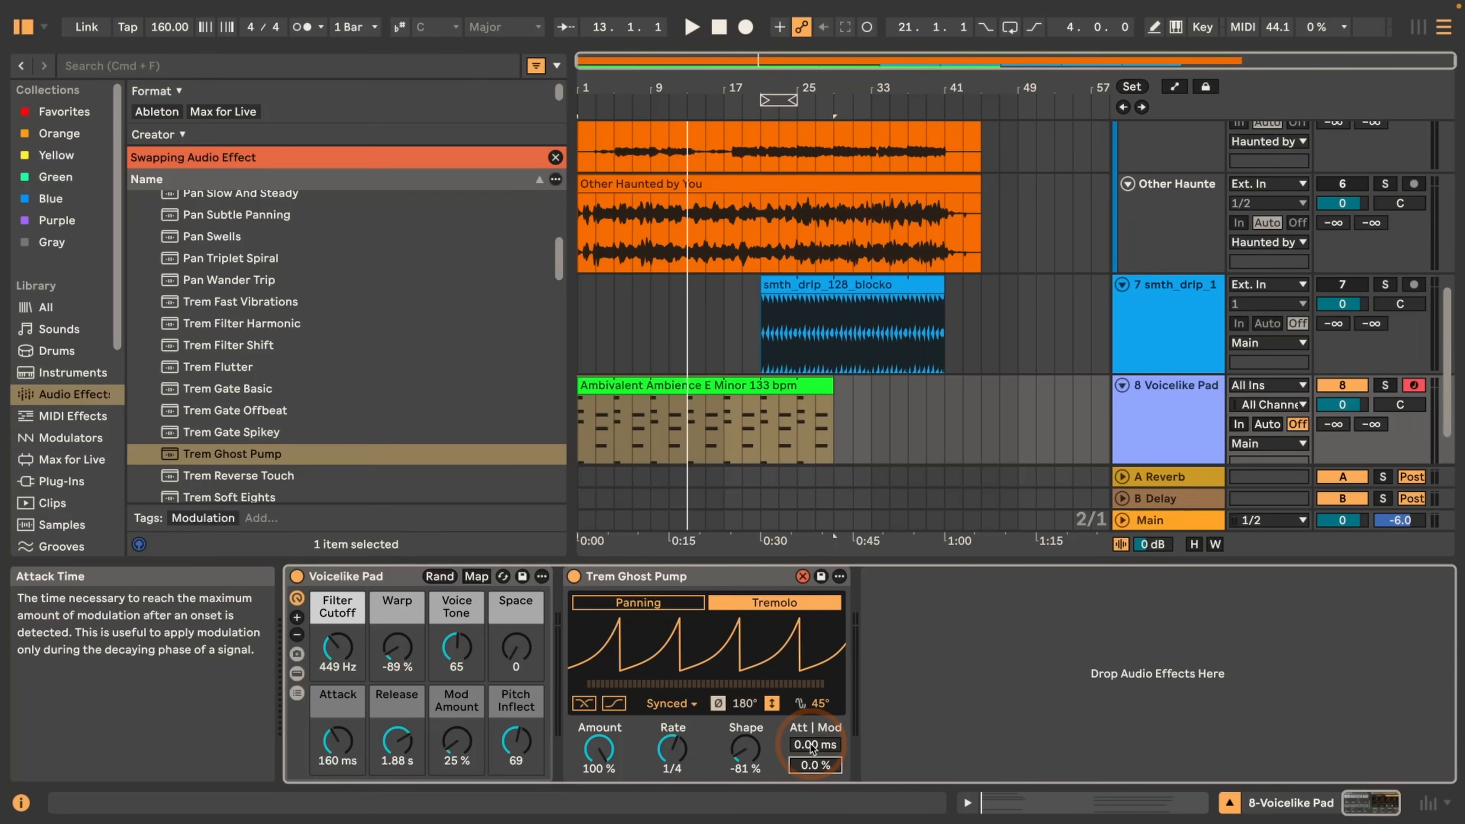
drag(812, 748, 814, 726)
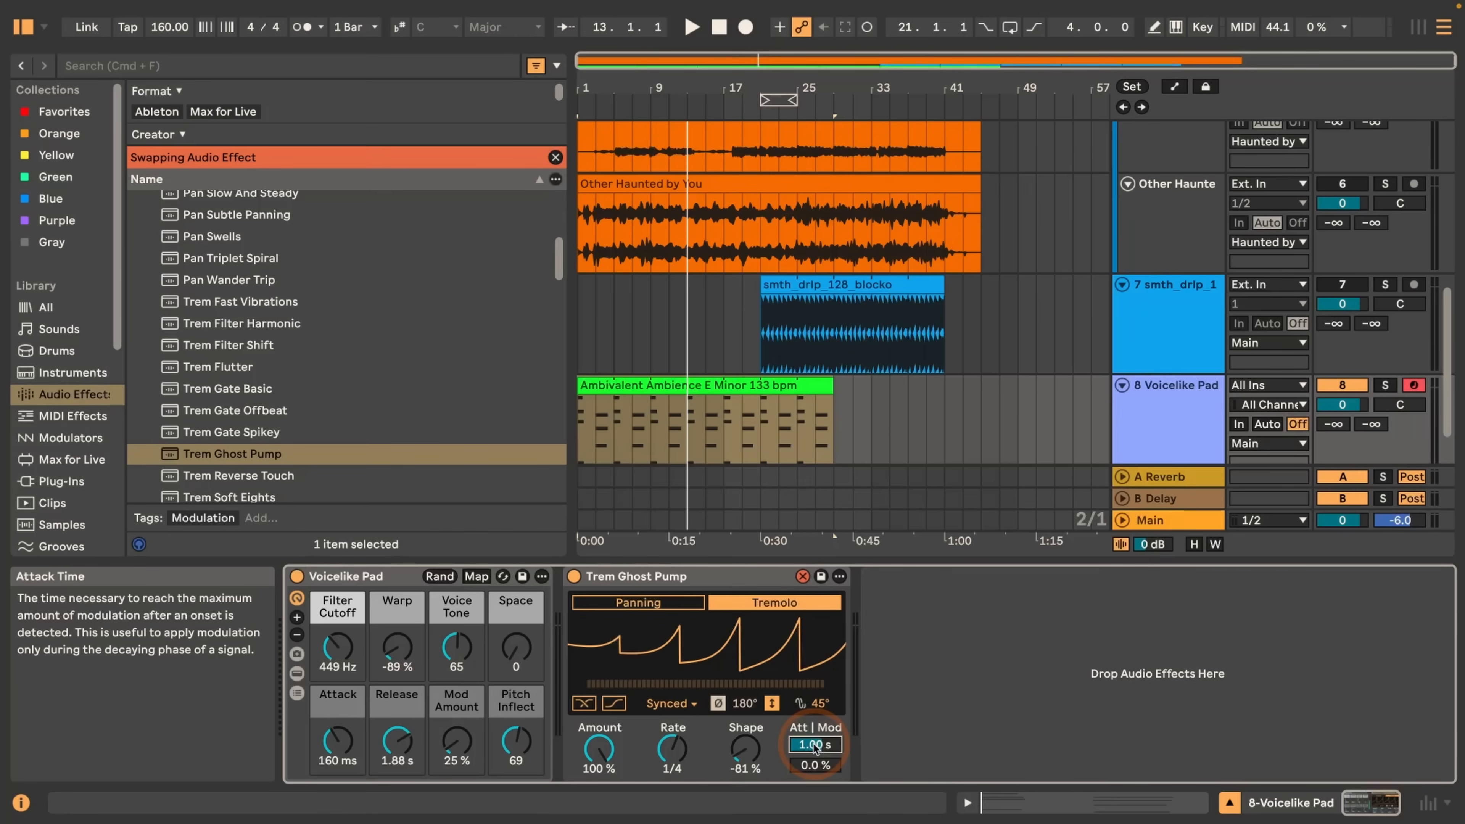
key(space)
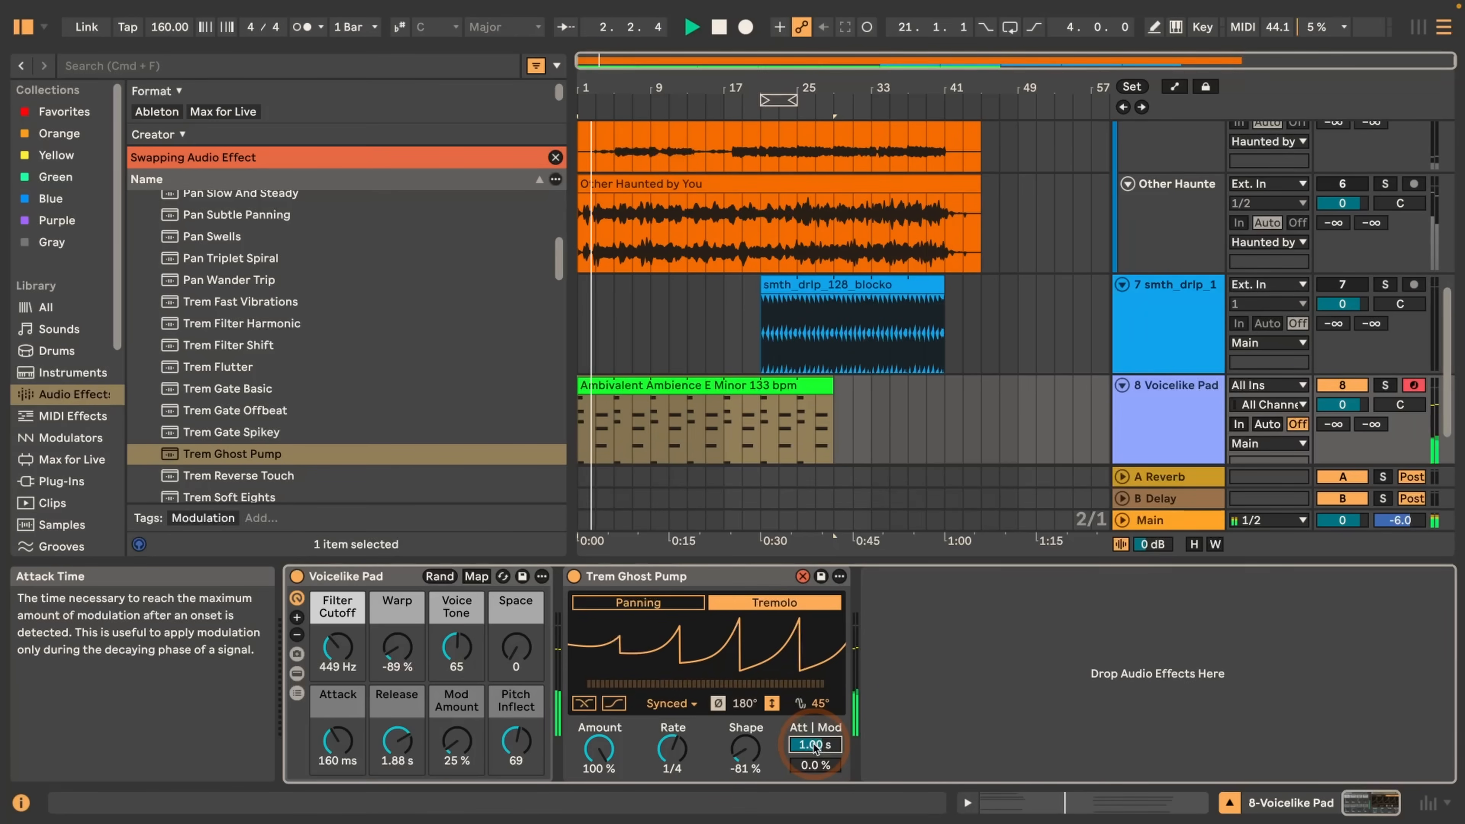
key(space)
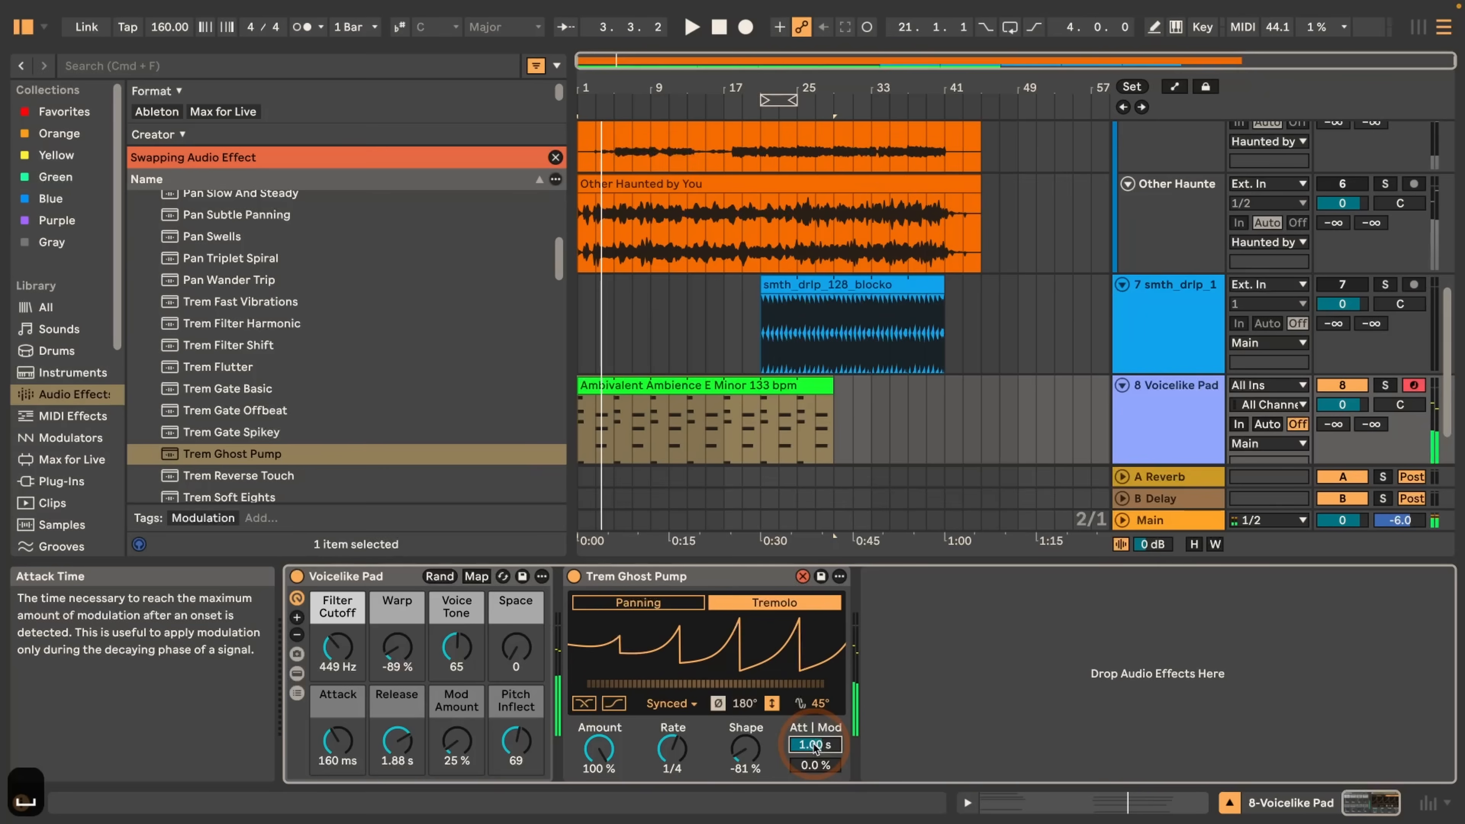
key(space)
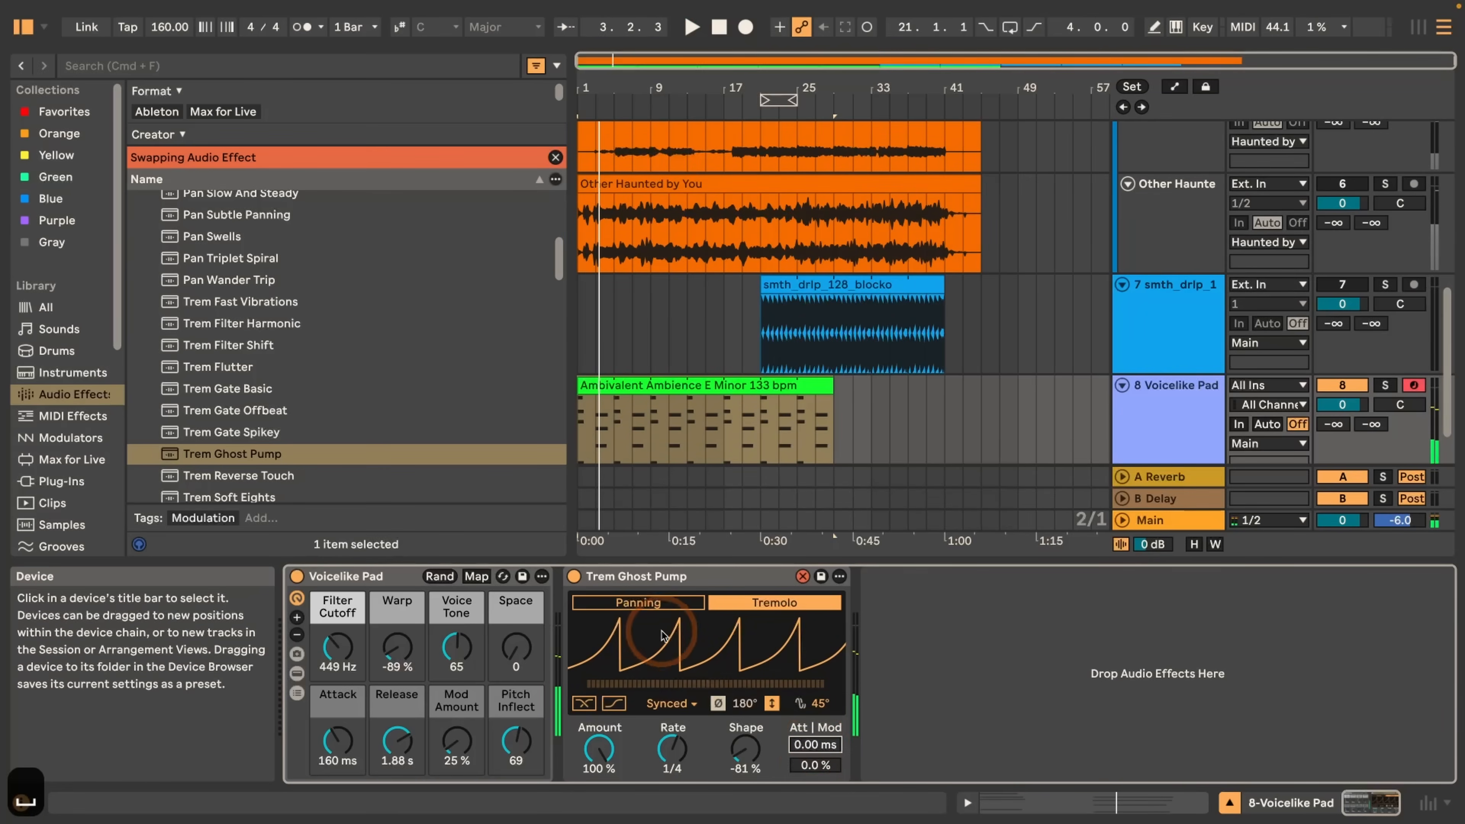
Step: Switch the effect to Panning mode, audition an attack time of about 2.4 s, and reset the attack to 0.00 ms
click(657, 603)
drag(813, 744, 813, 663)
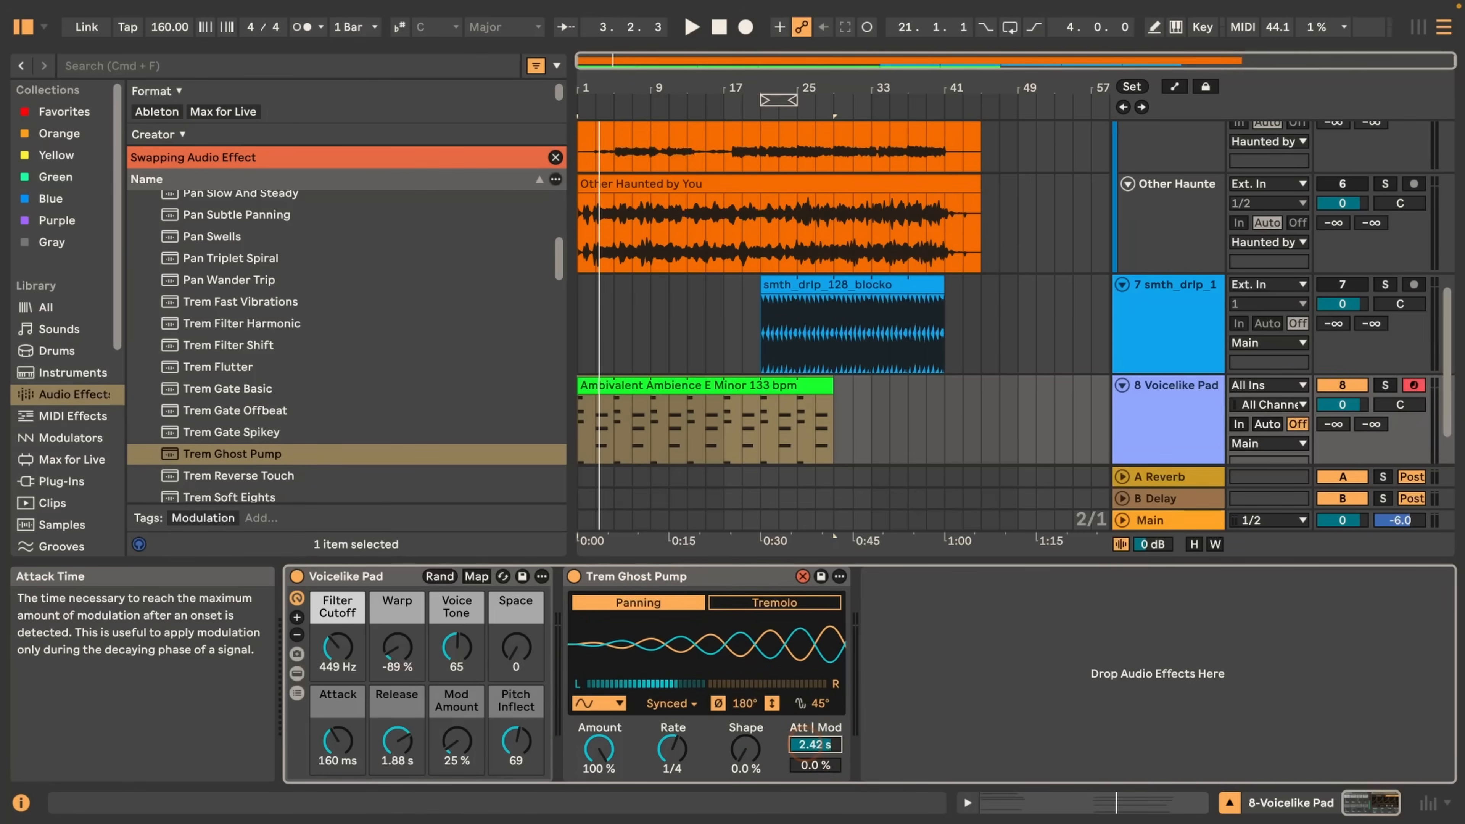
key(space)
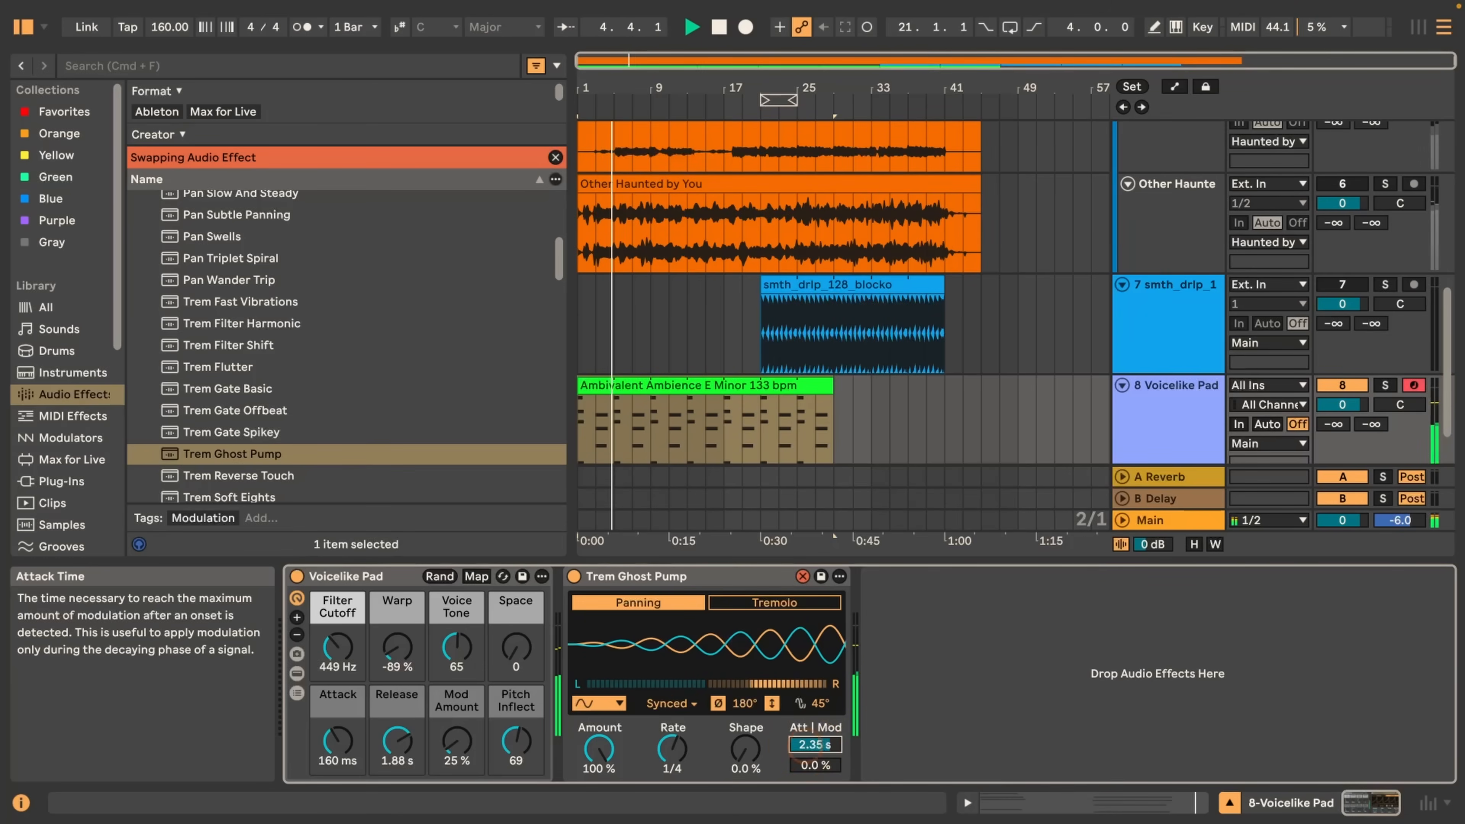
drag(805, 747, 804, 808)
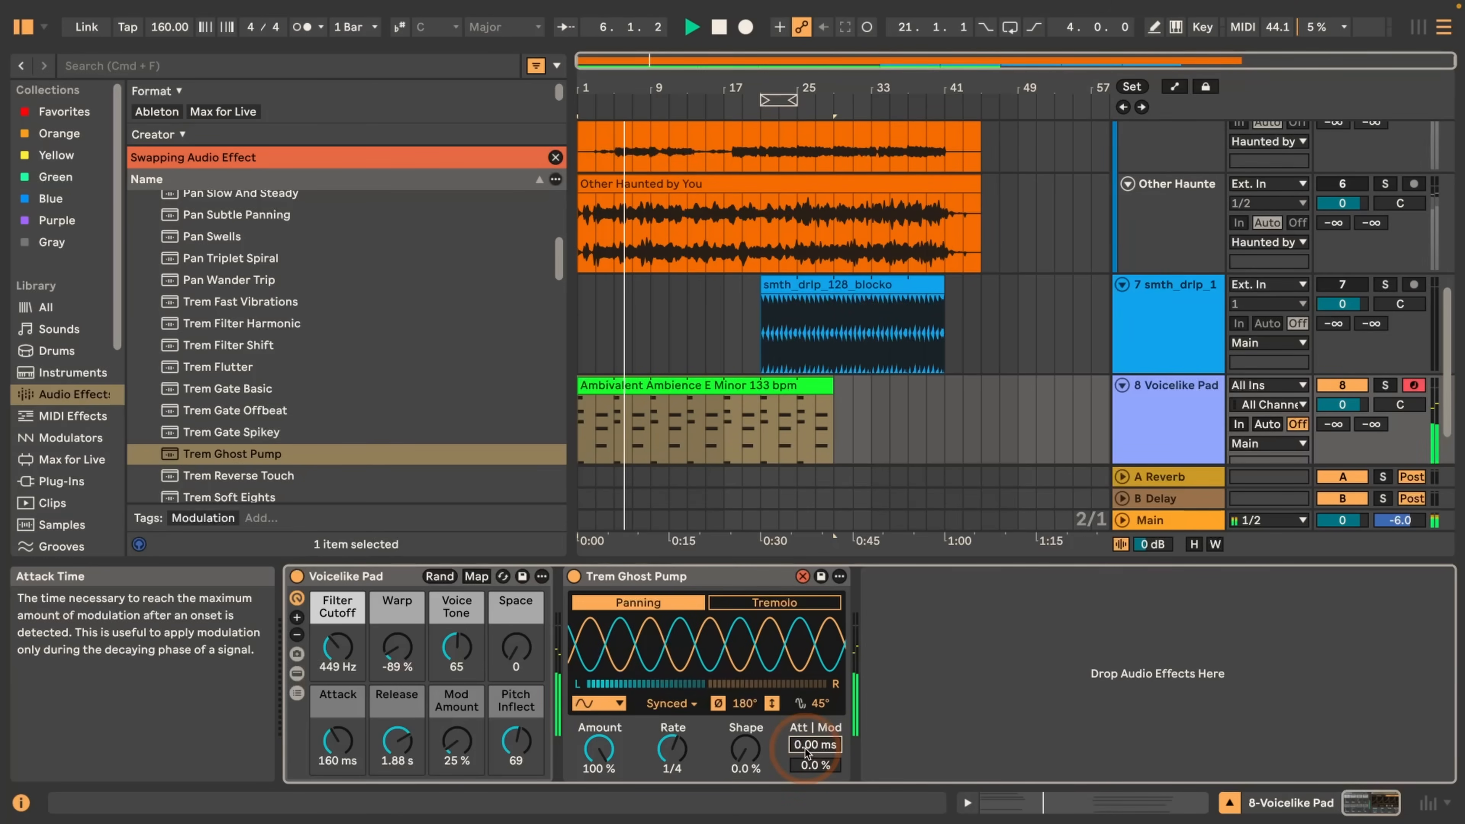
key(space)
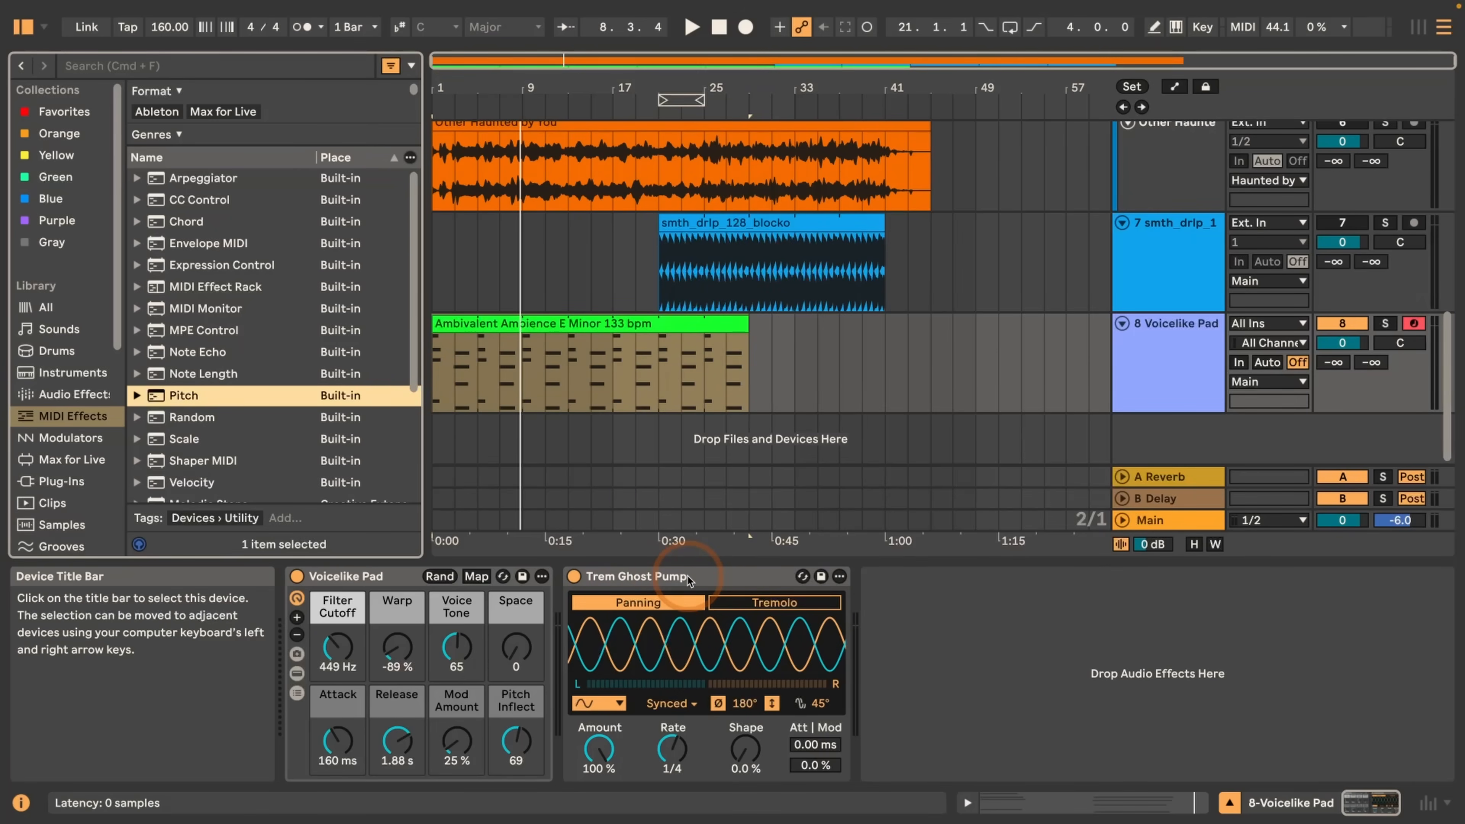
Step: Switch the Trem Ghost Pump device to comparison state B and set that state to Panning mode
click(642, 604)
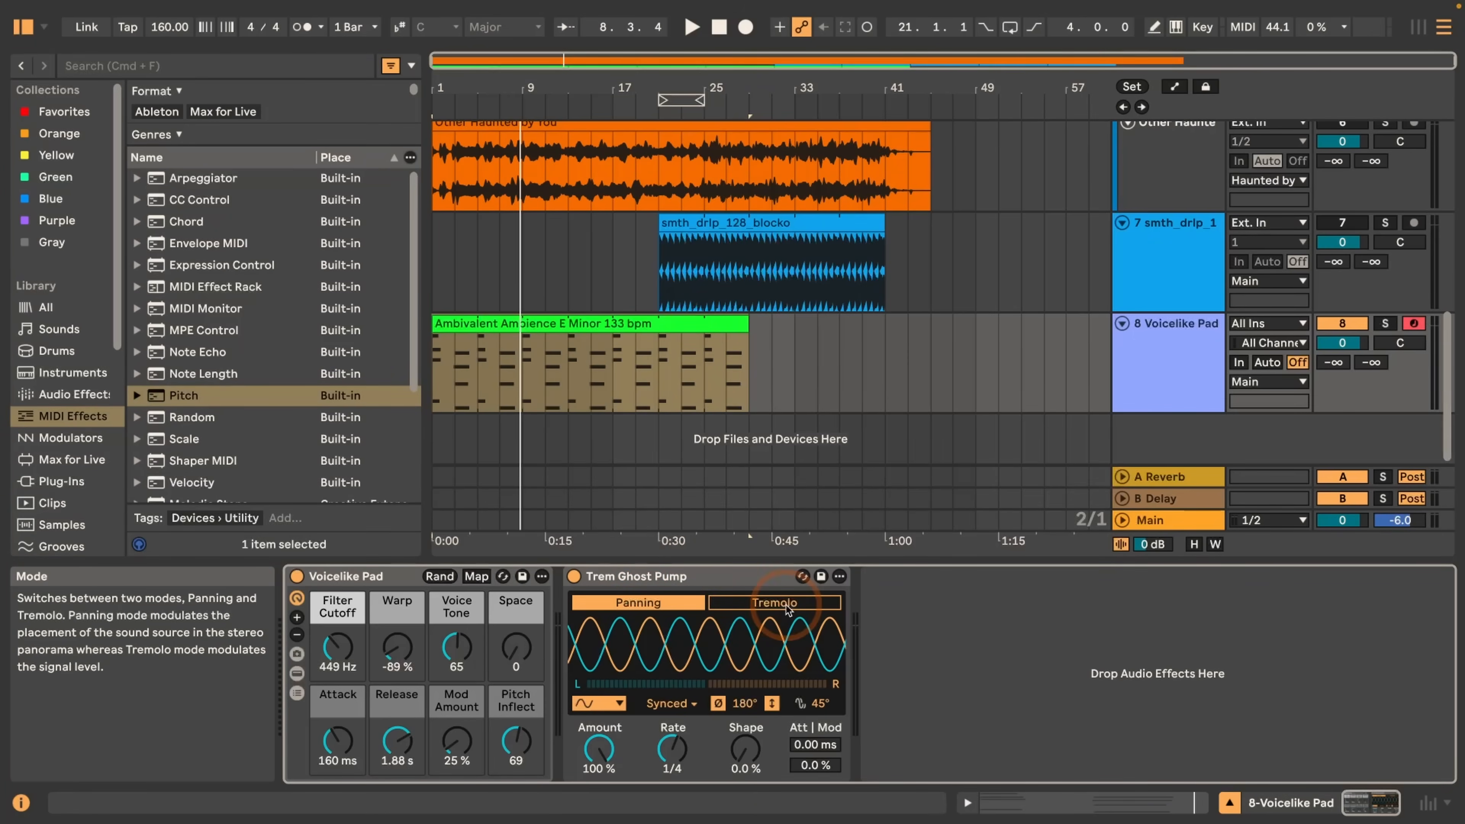
right_click(715, 577)
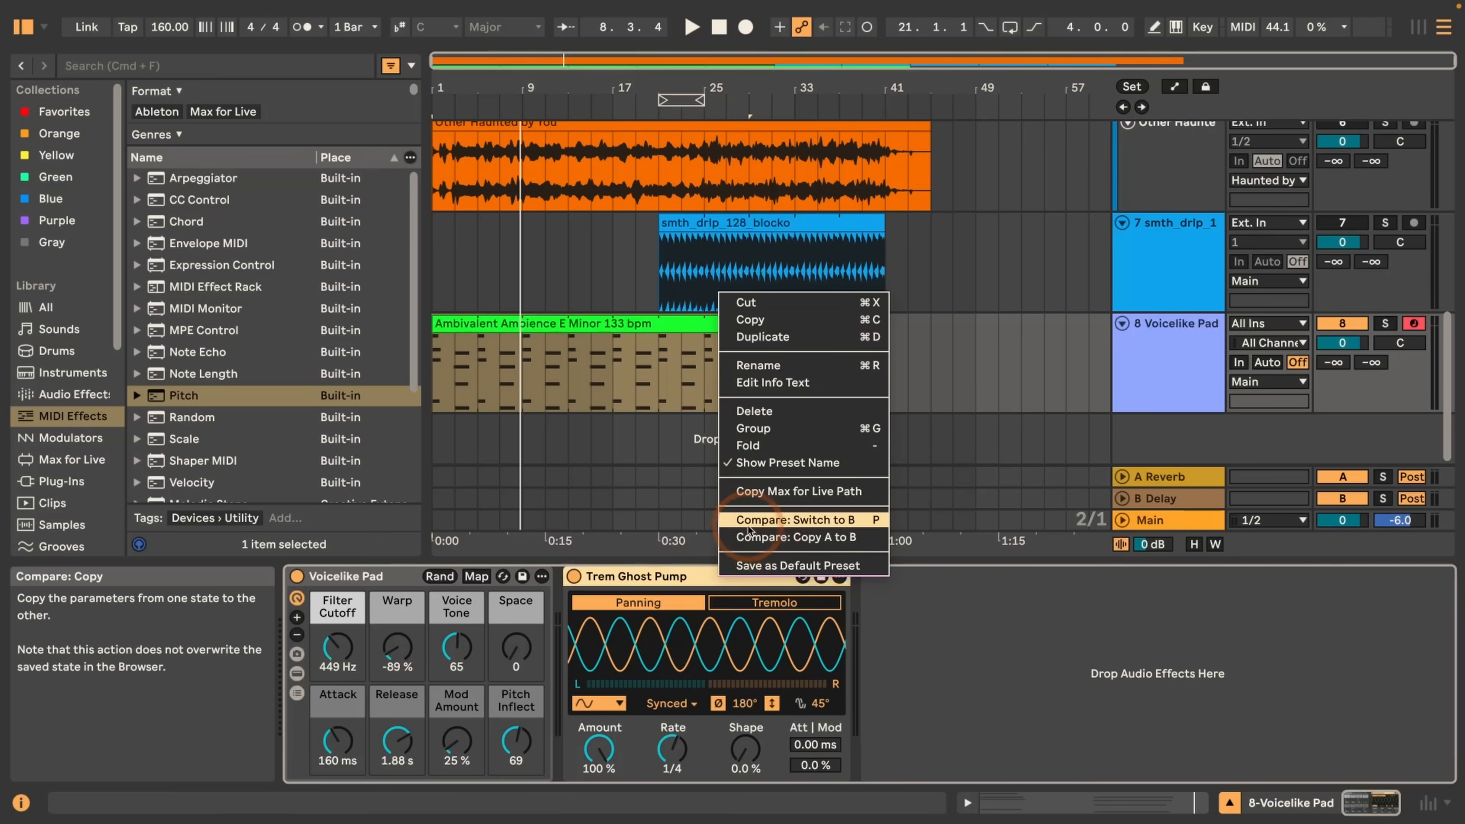
click(873, 523)
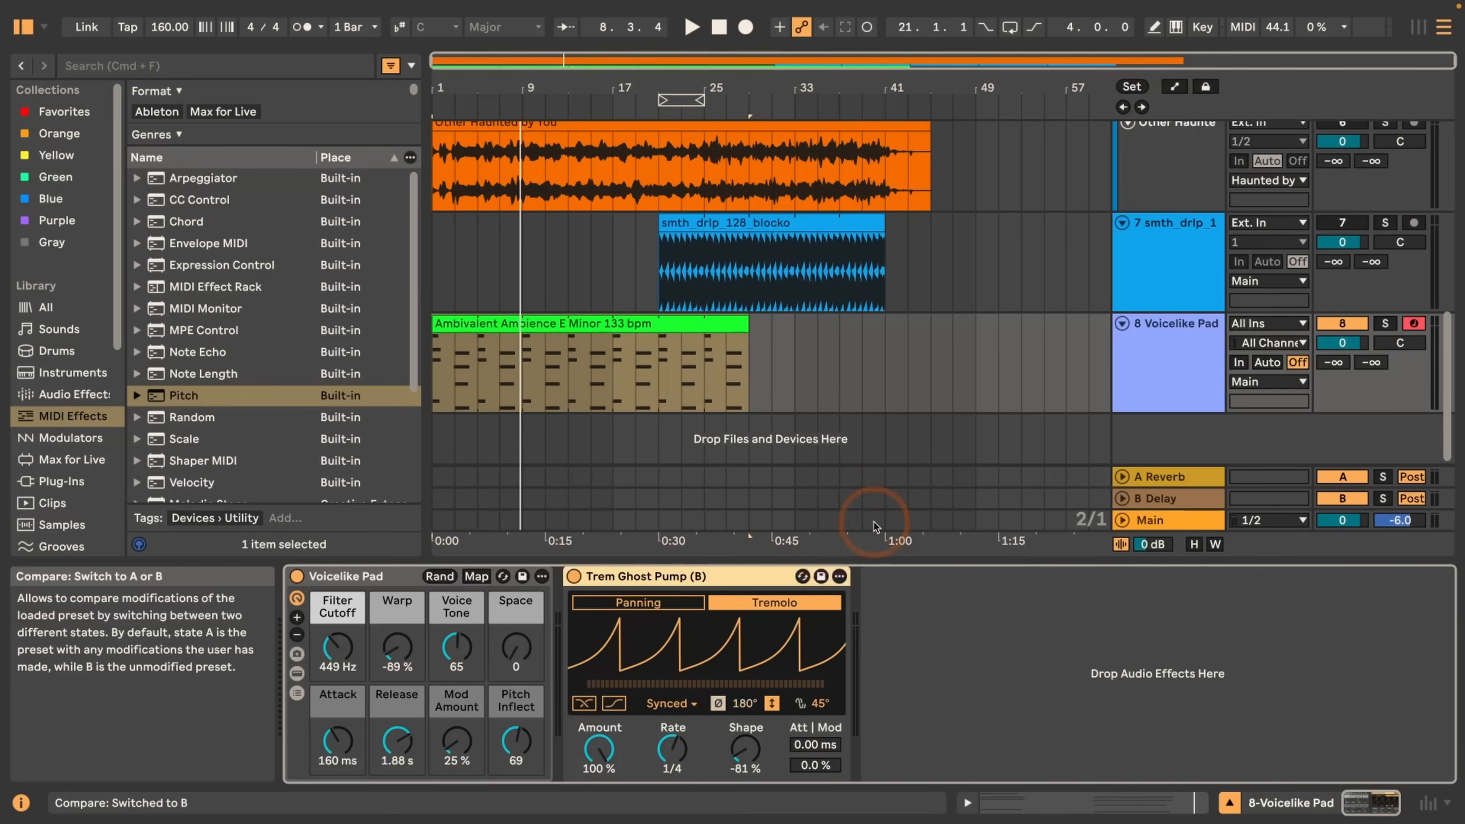
click(604, 607)
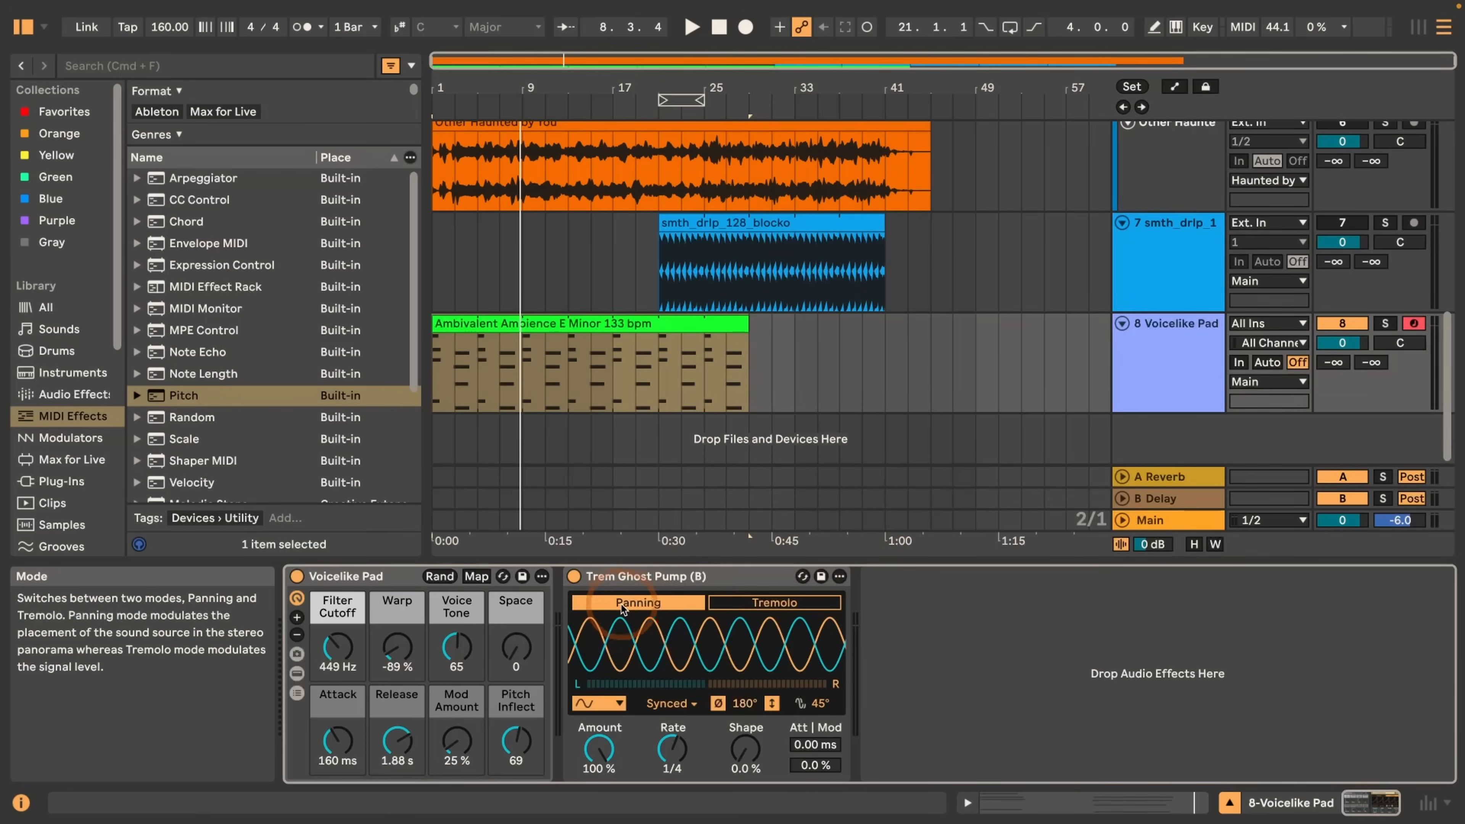
click(750, 604)
click(662, 602)
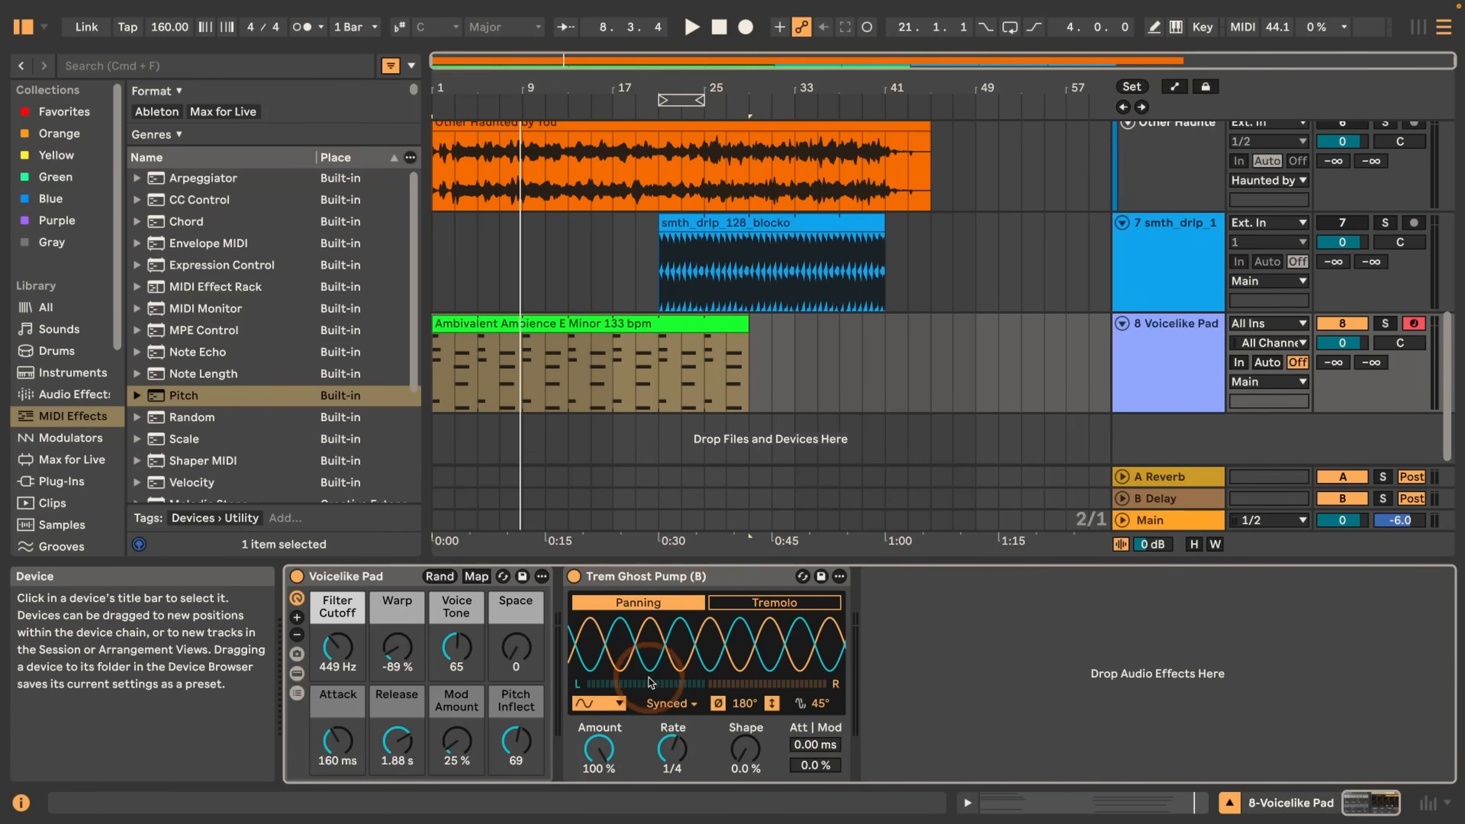
Step: Return the Trem Ghost Pump device to comparison state A and set its Rate to 1/2
click(683, 651)
right_click(697, 576)
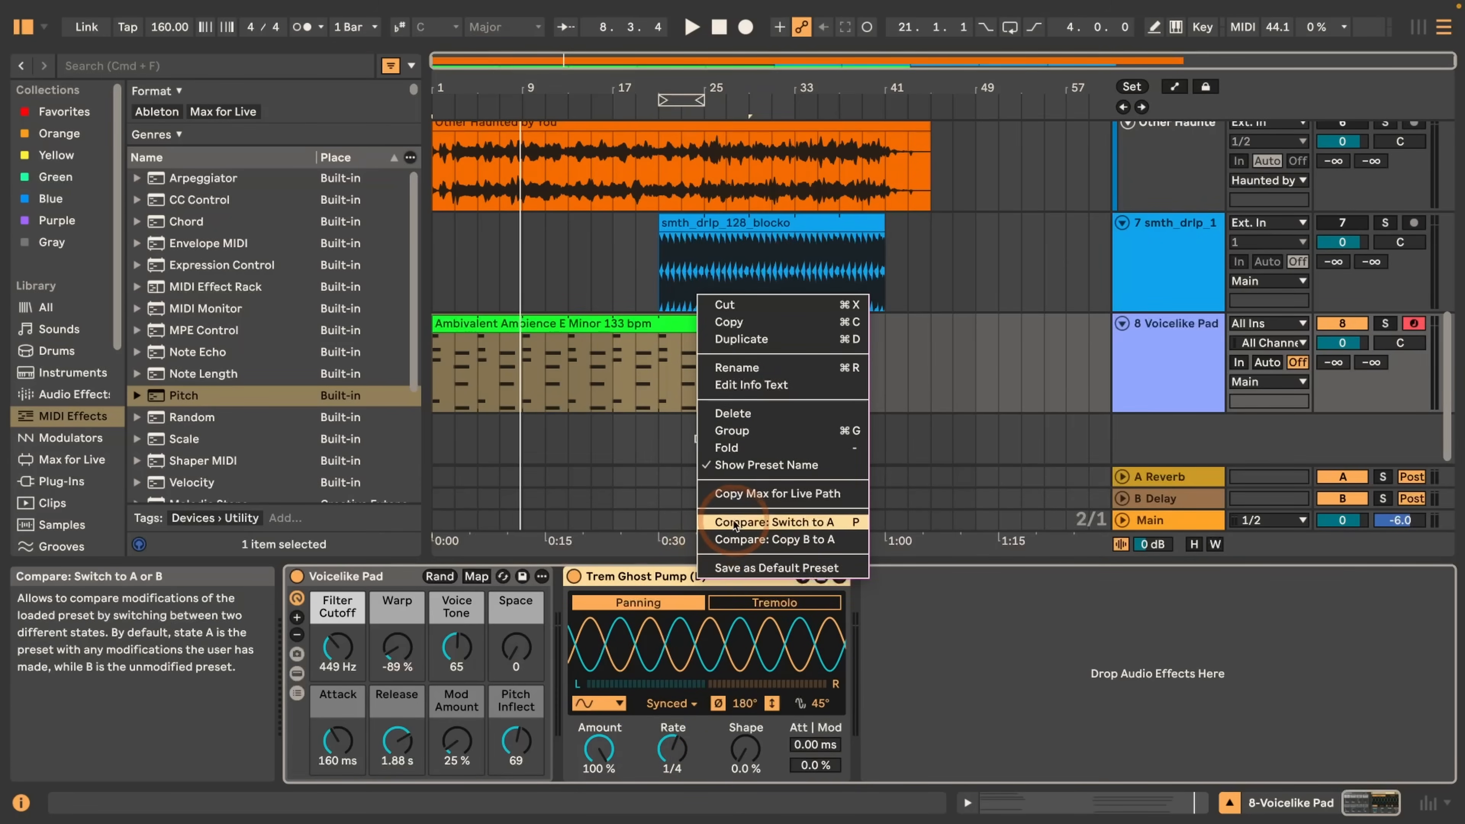
click(636, 582)
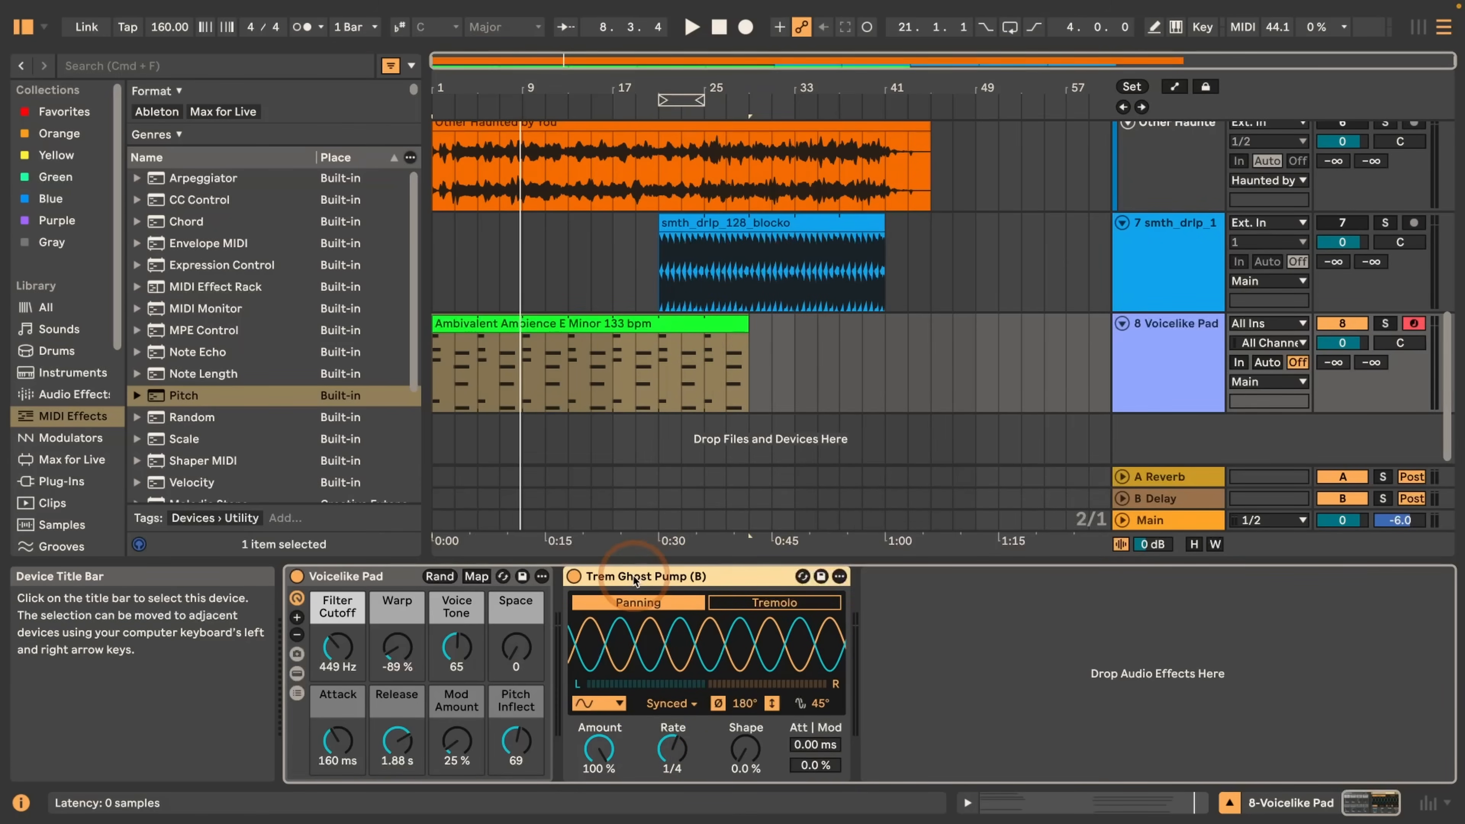
key(p)
drag(673, 752, 674, 766)
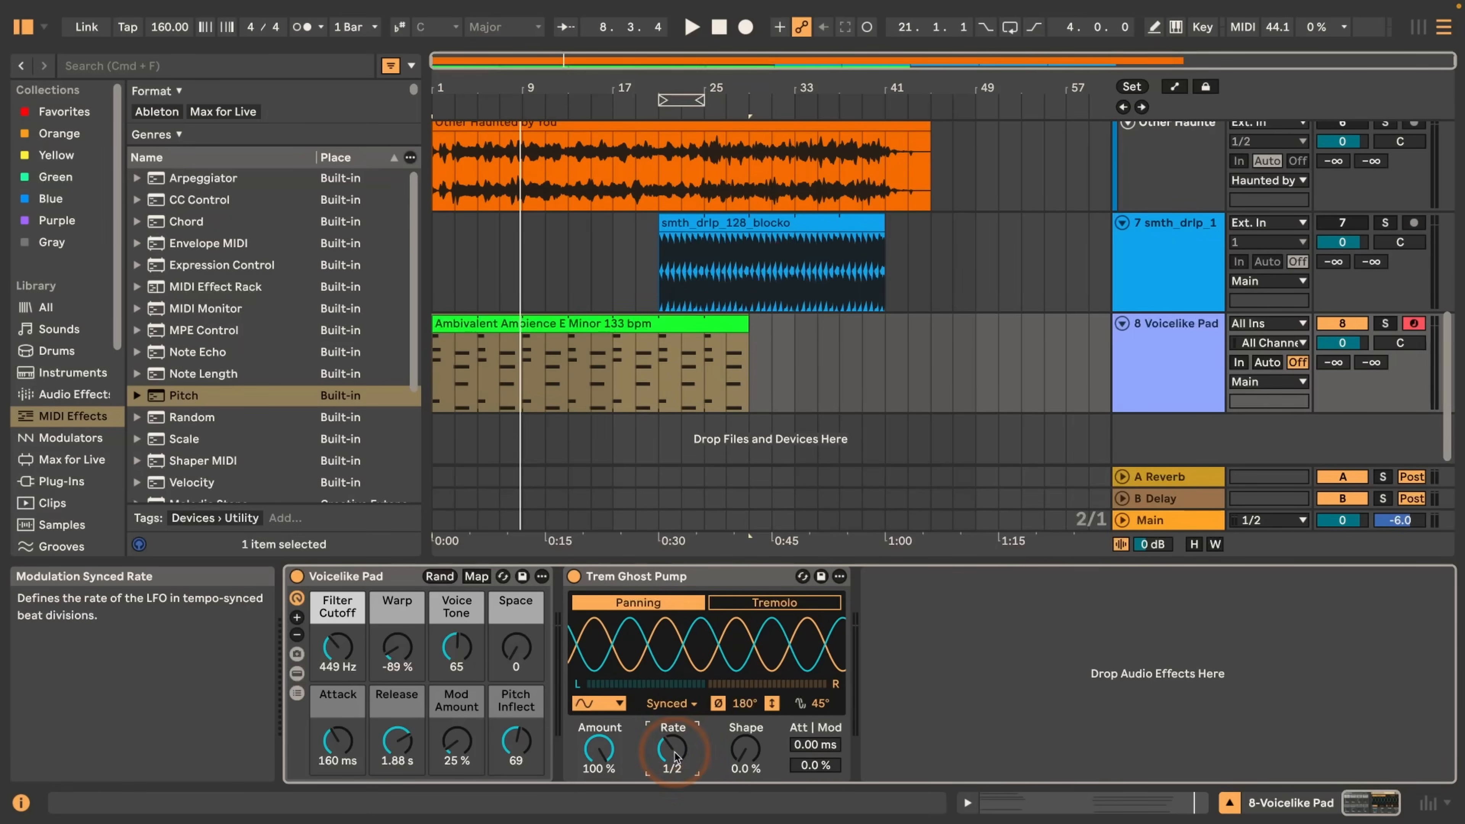
Step: Play the arrangement from the start and set the attack time of Trem Ghost Pump's state A to about 2.59 s
right_click(612, 578)
click(612, 578)
click(564, 444)
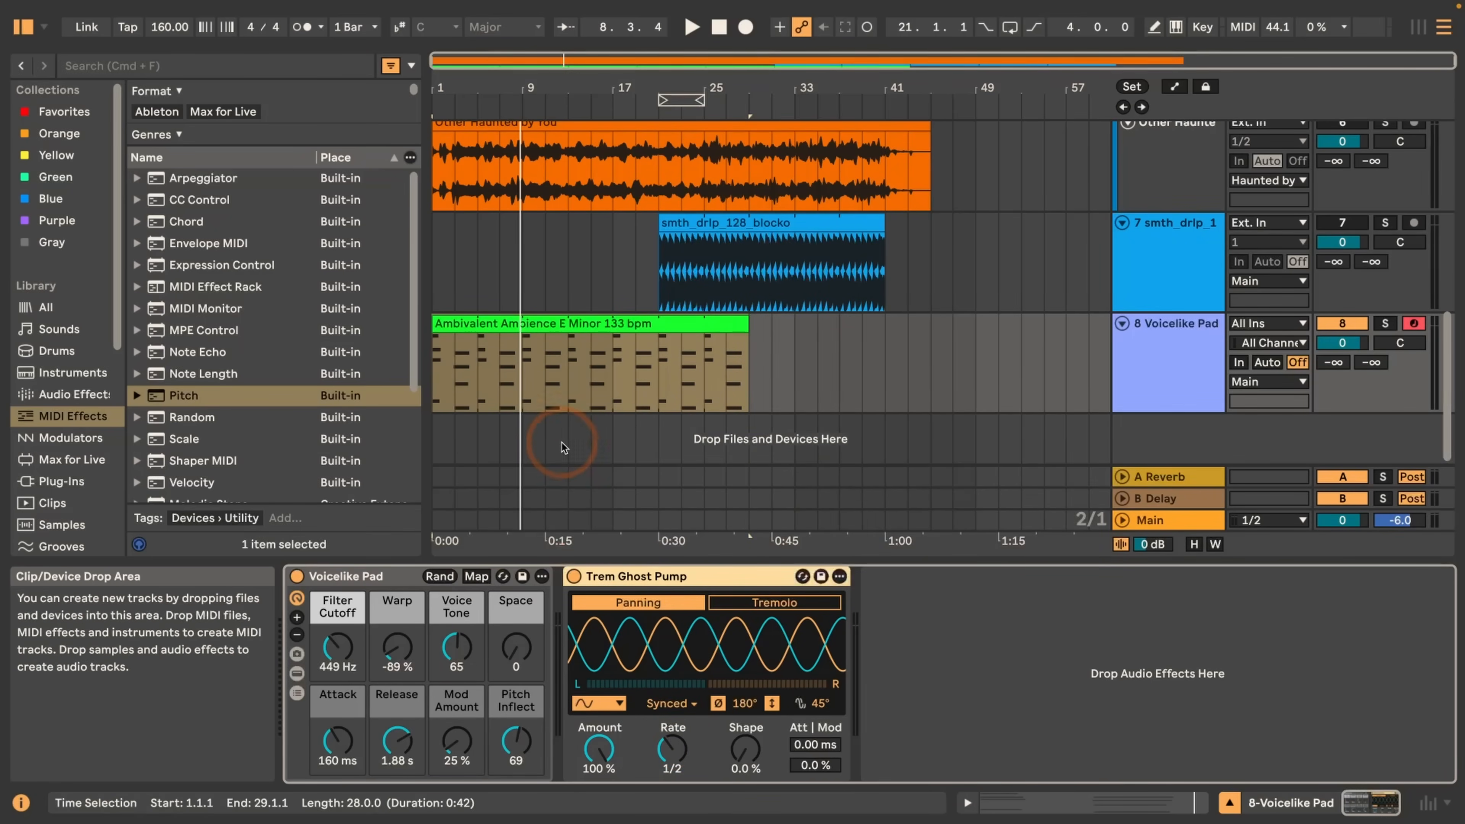
key(space)
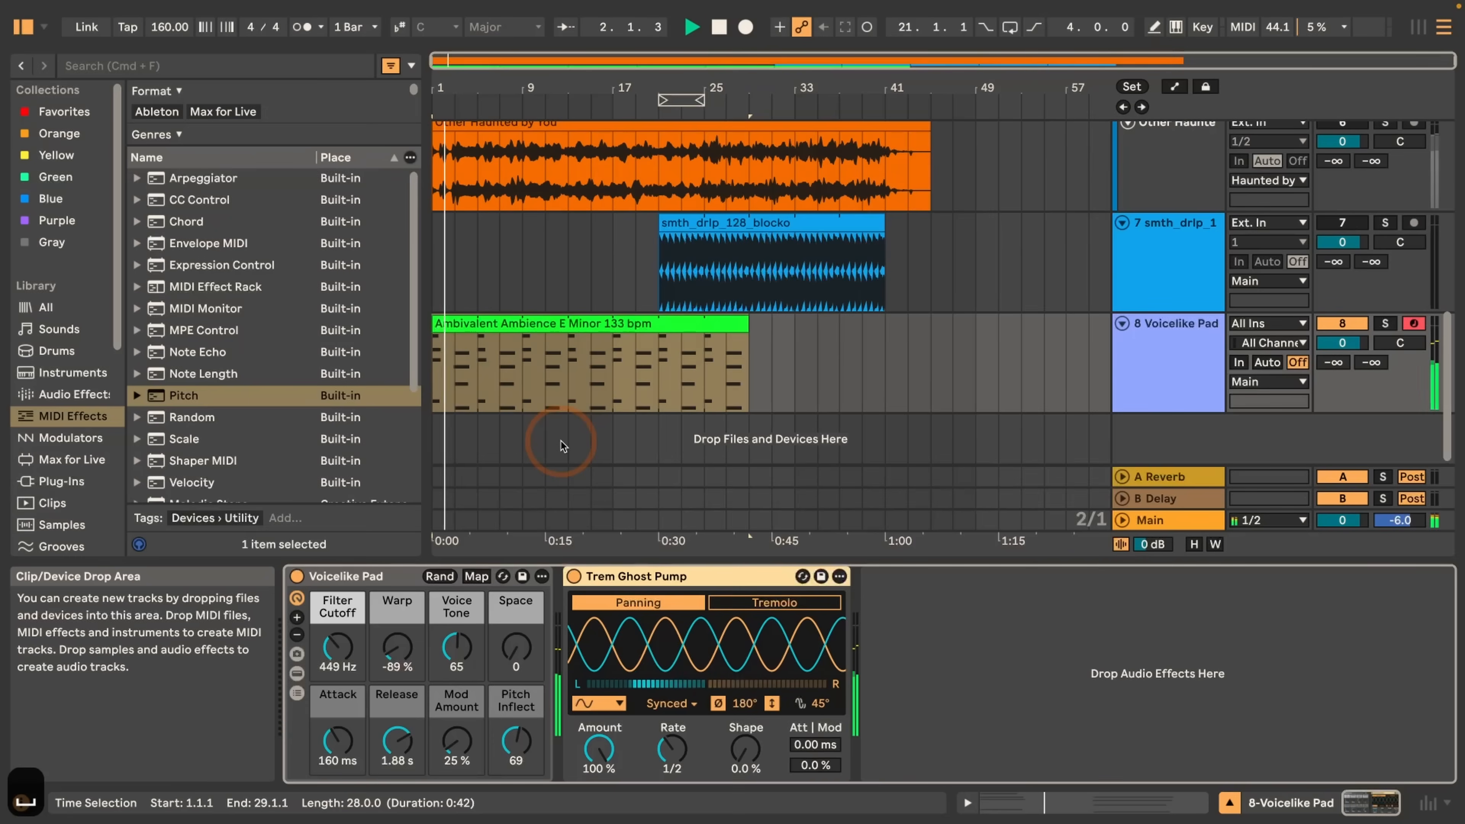
click(781, 740)
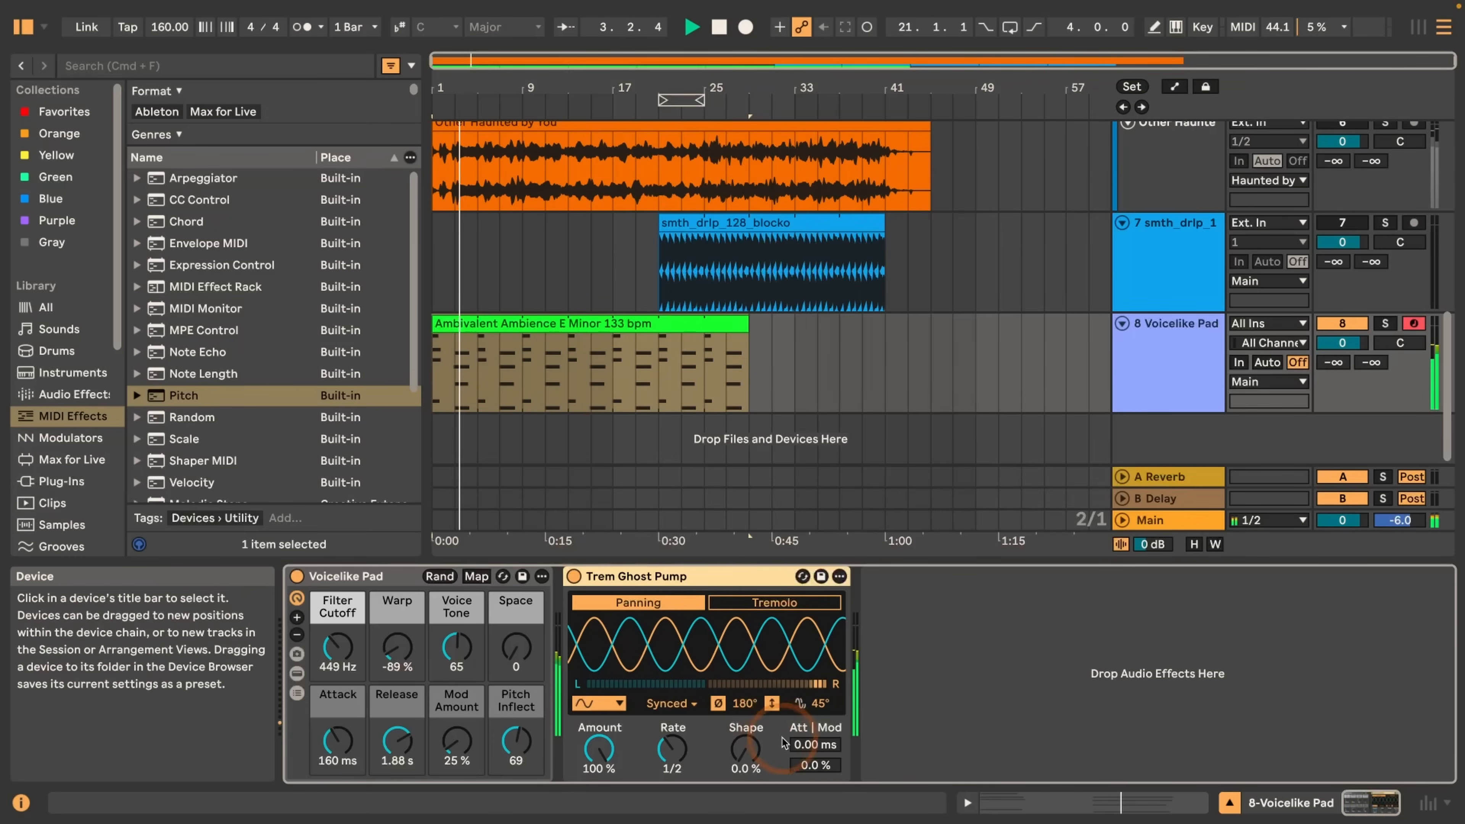
drag(815, 744, 814, 651)
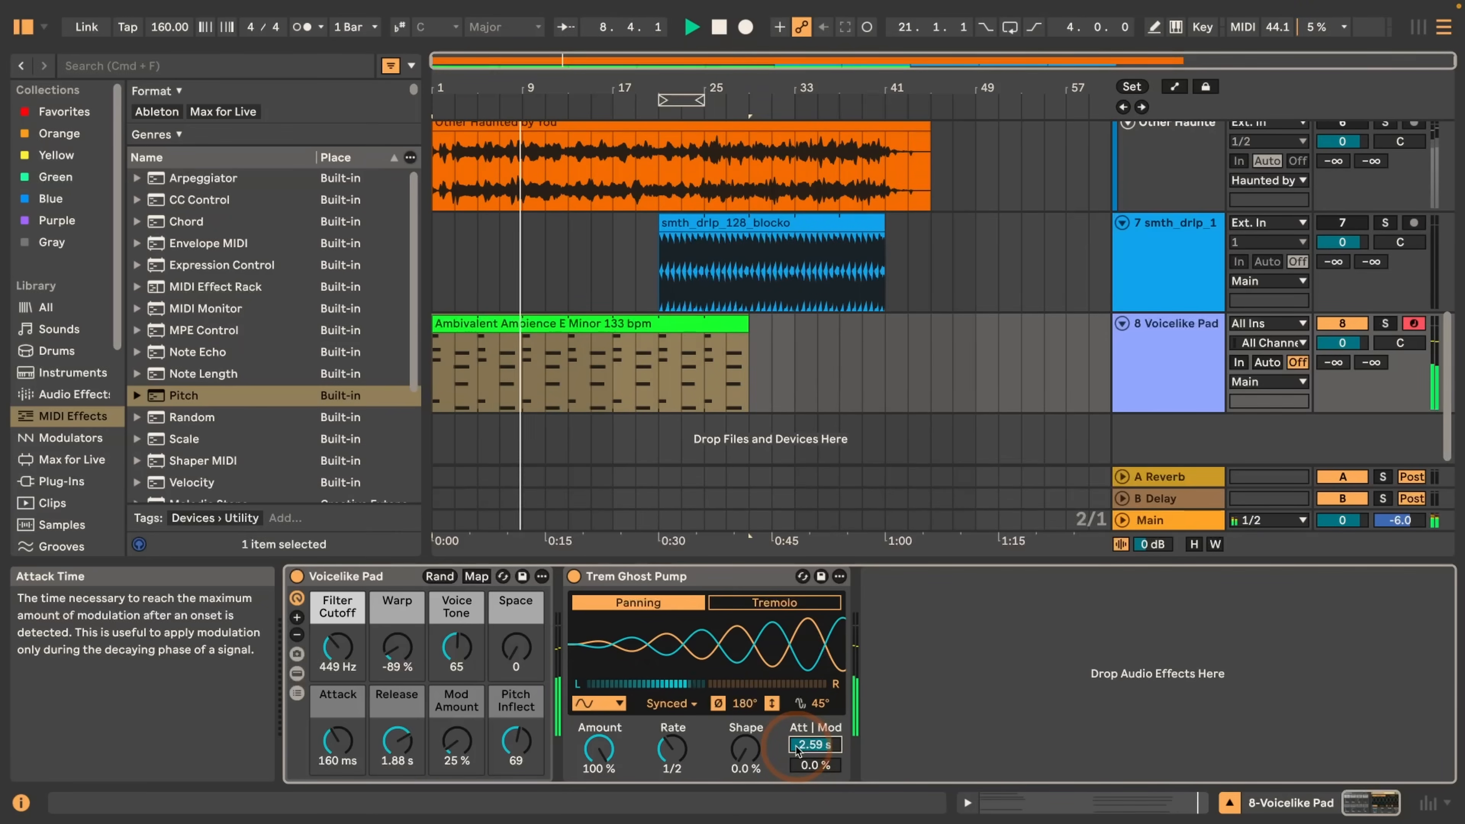
Step: Compare states A and B of Trem Ghost Pump during playback, ending on state A with playback stopped
key(p)
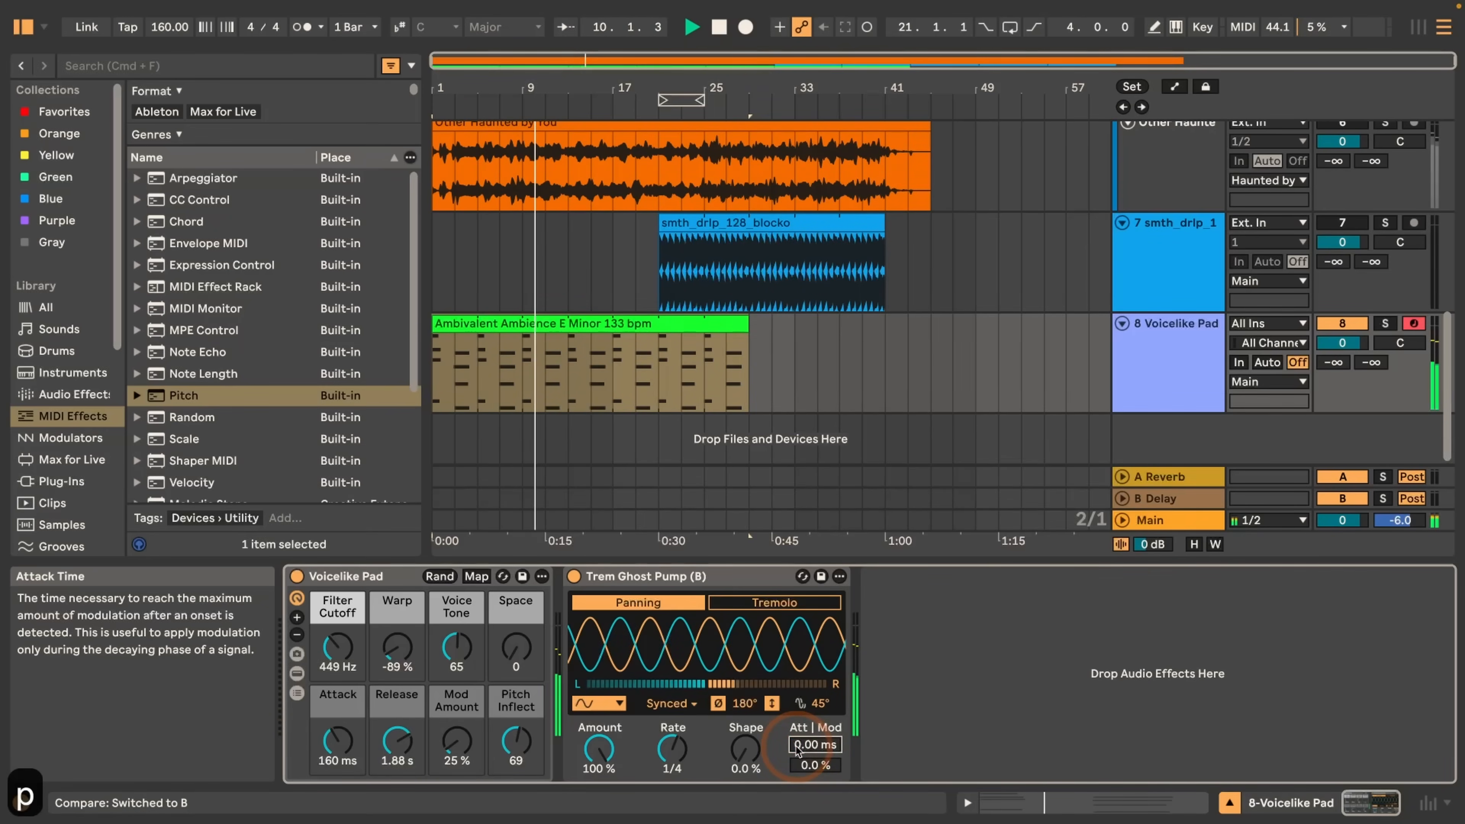
right_click(701, 571)
key(p)
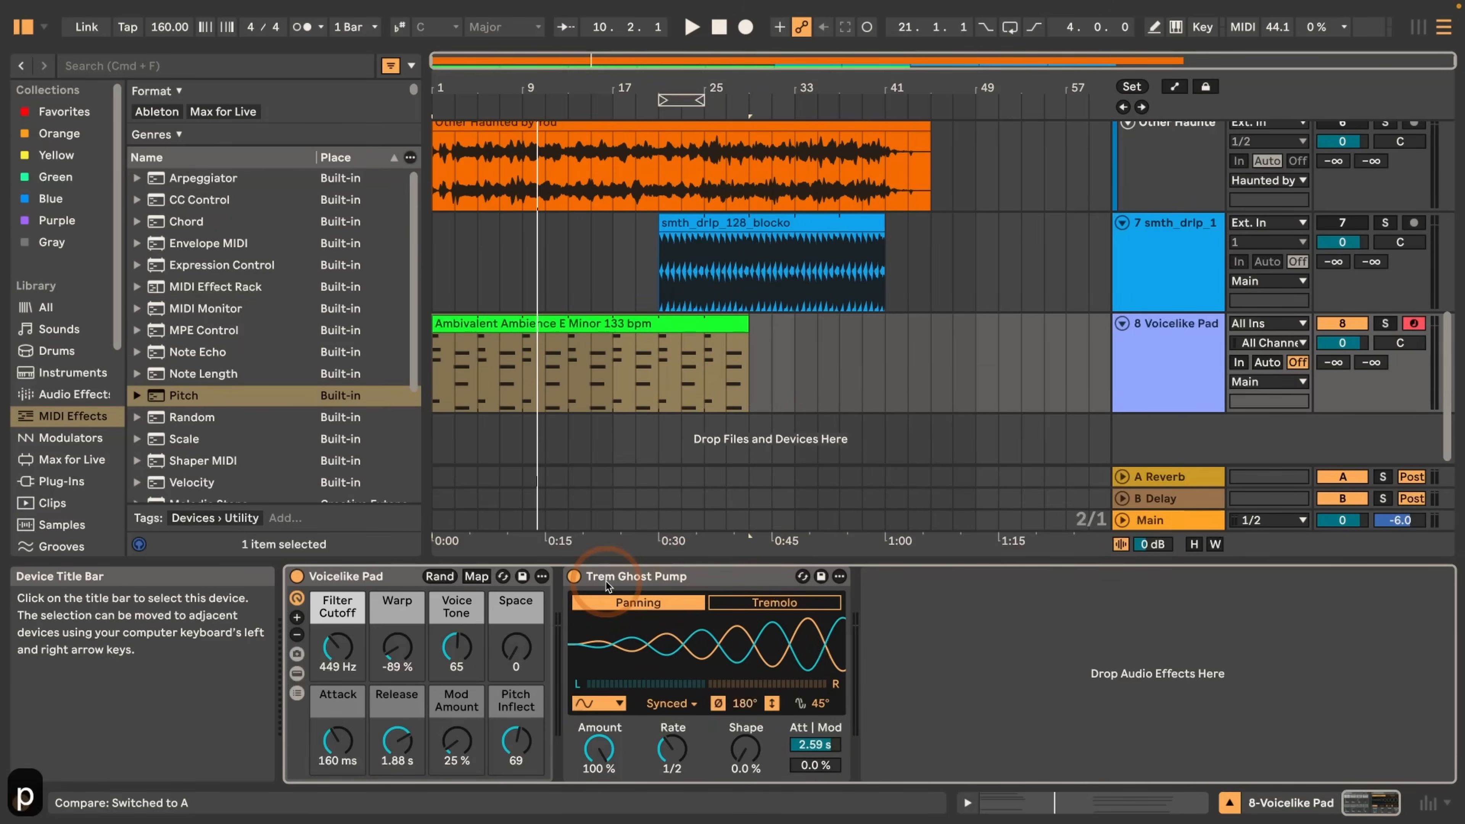
key(space)
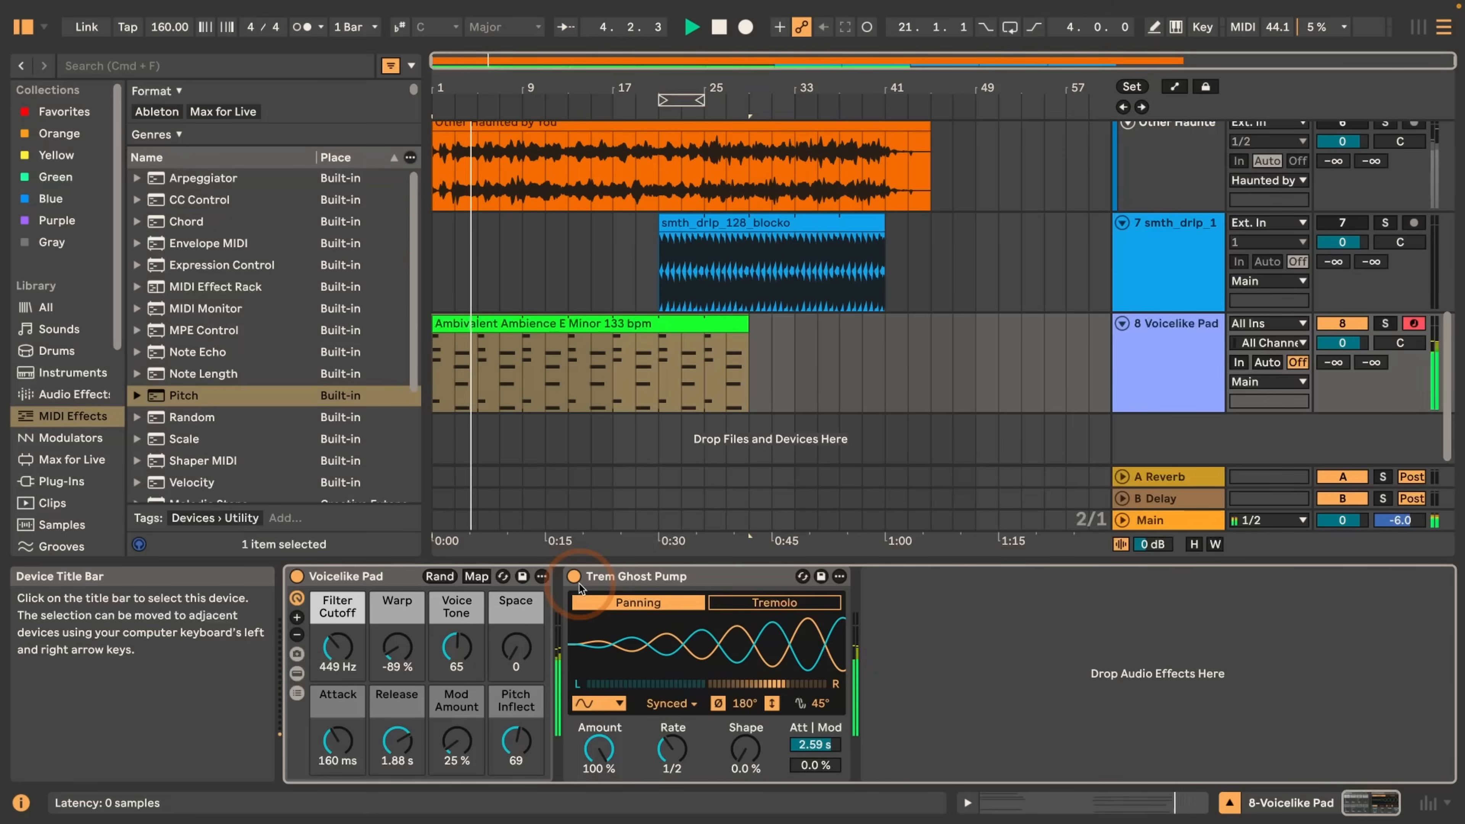
key(p)
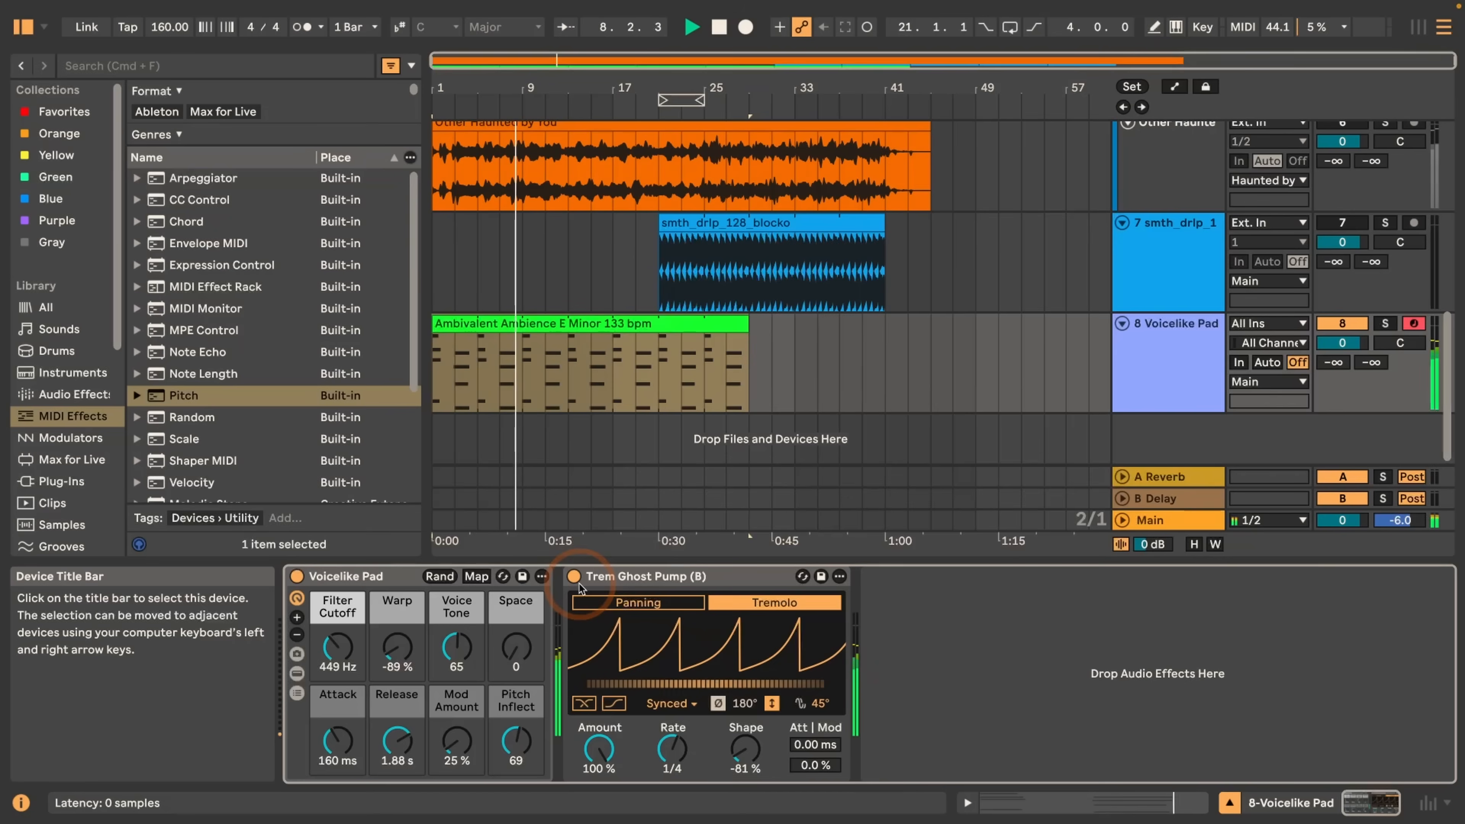
key(p)
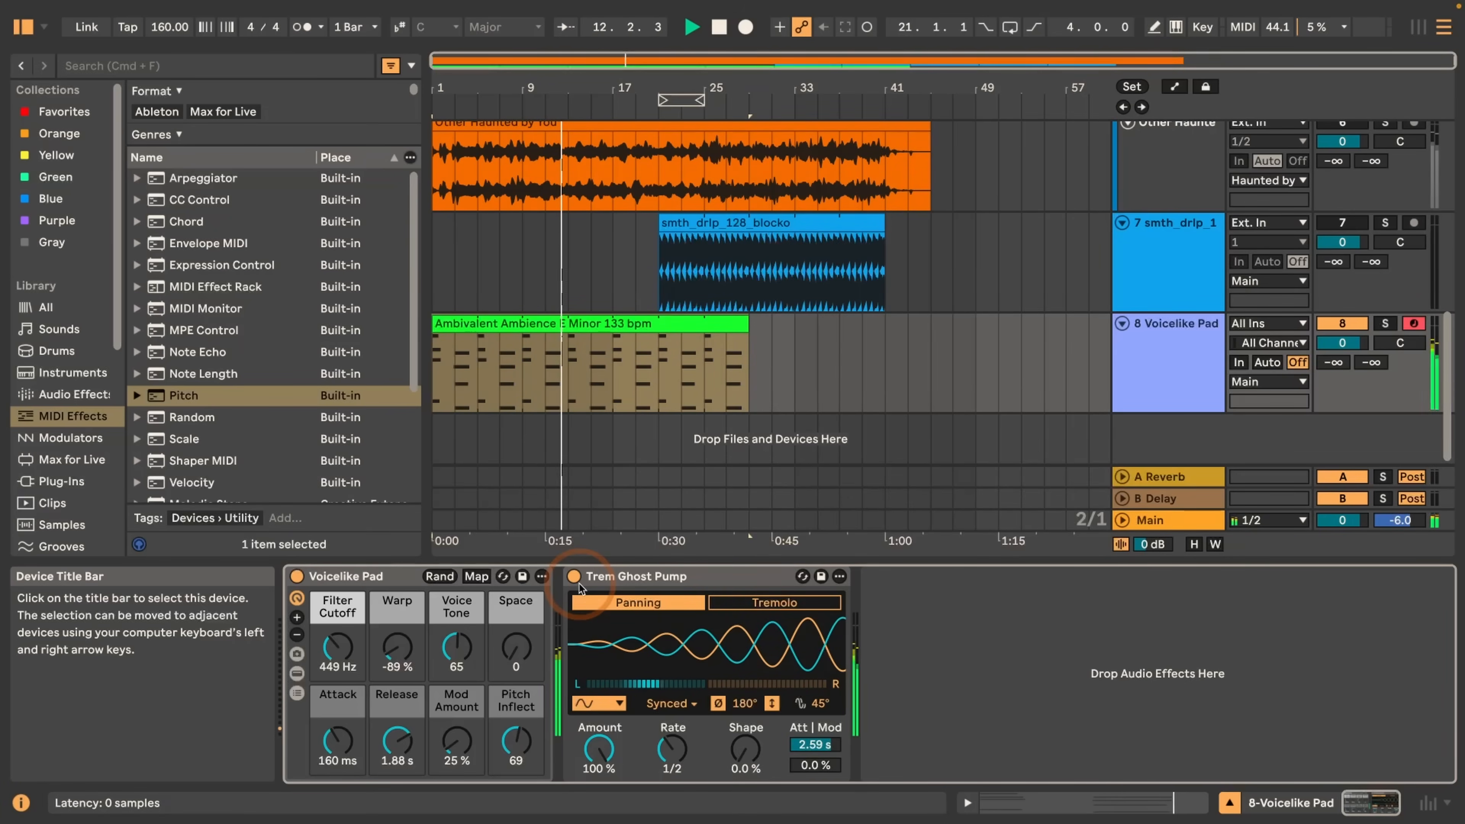
key(space)
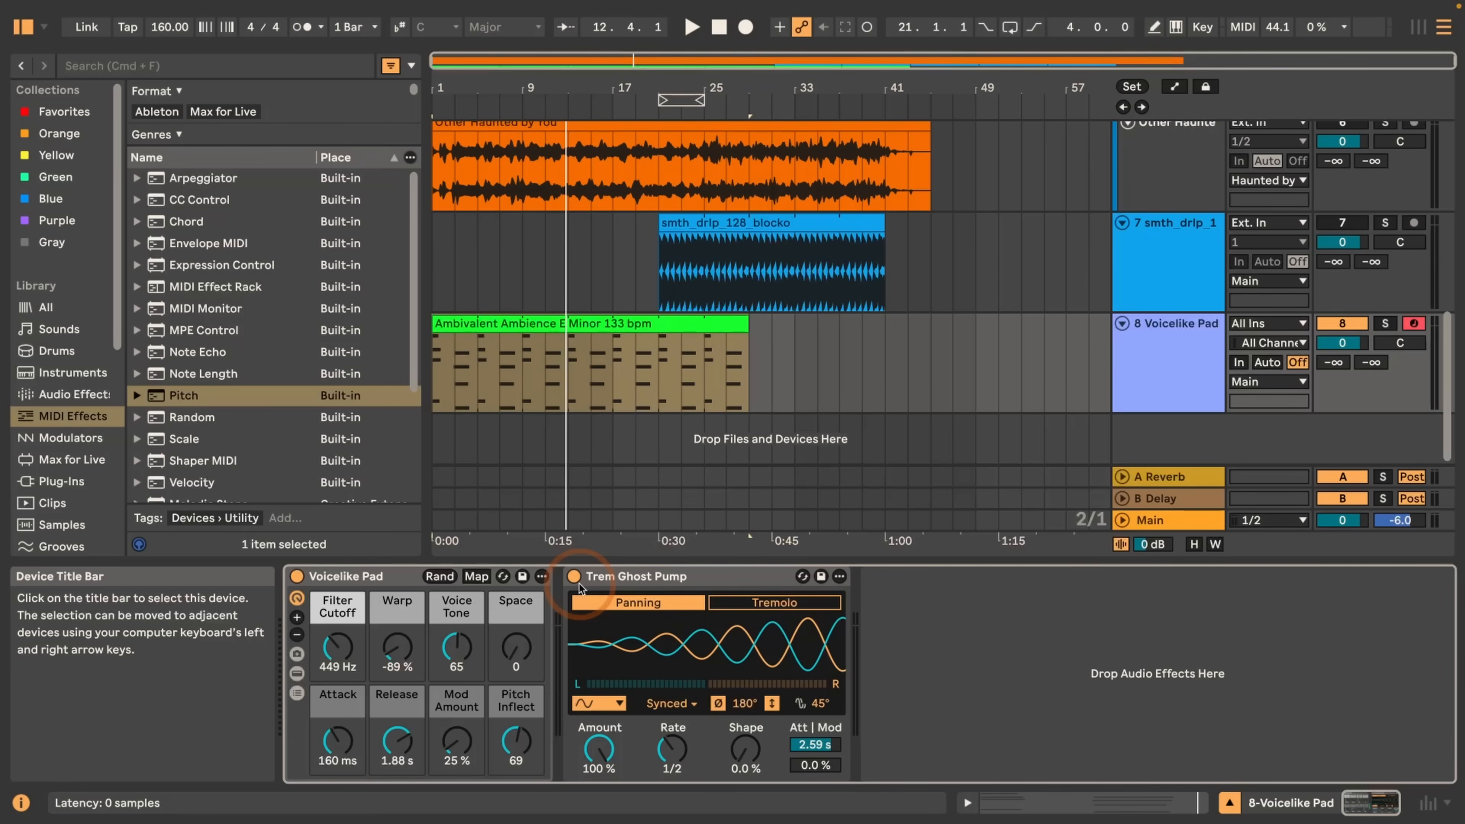
Step: Check the Voicelike Pad rack's device options and its macro variations for comparison features
right_click(390, 578)
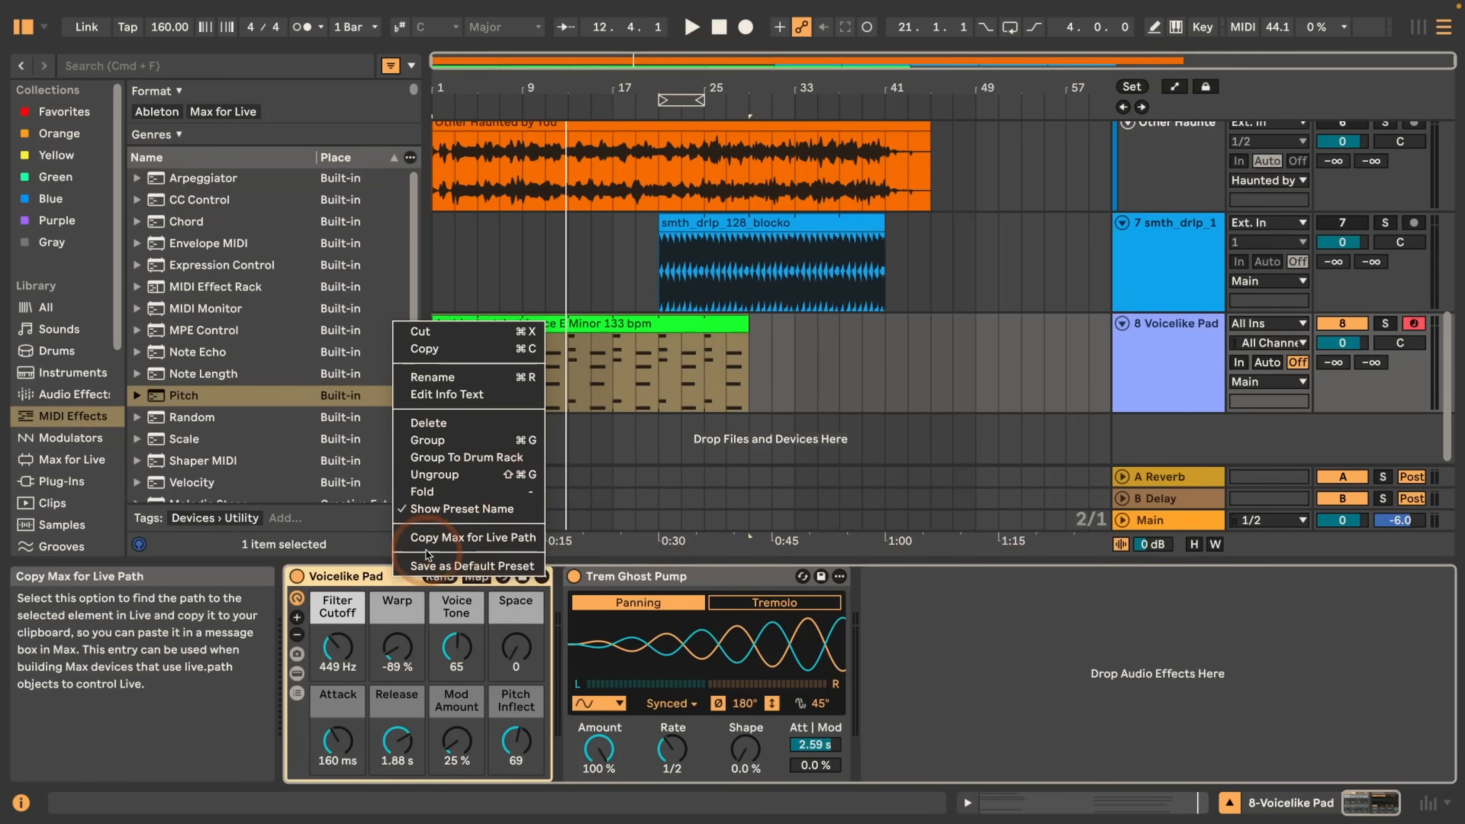
key(Escape)
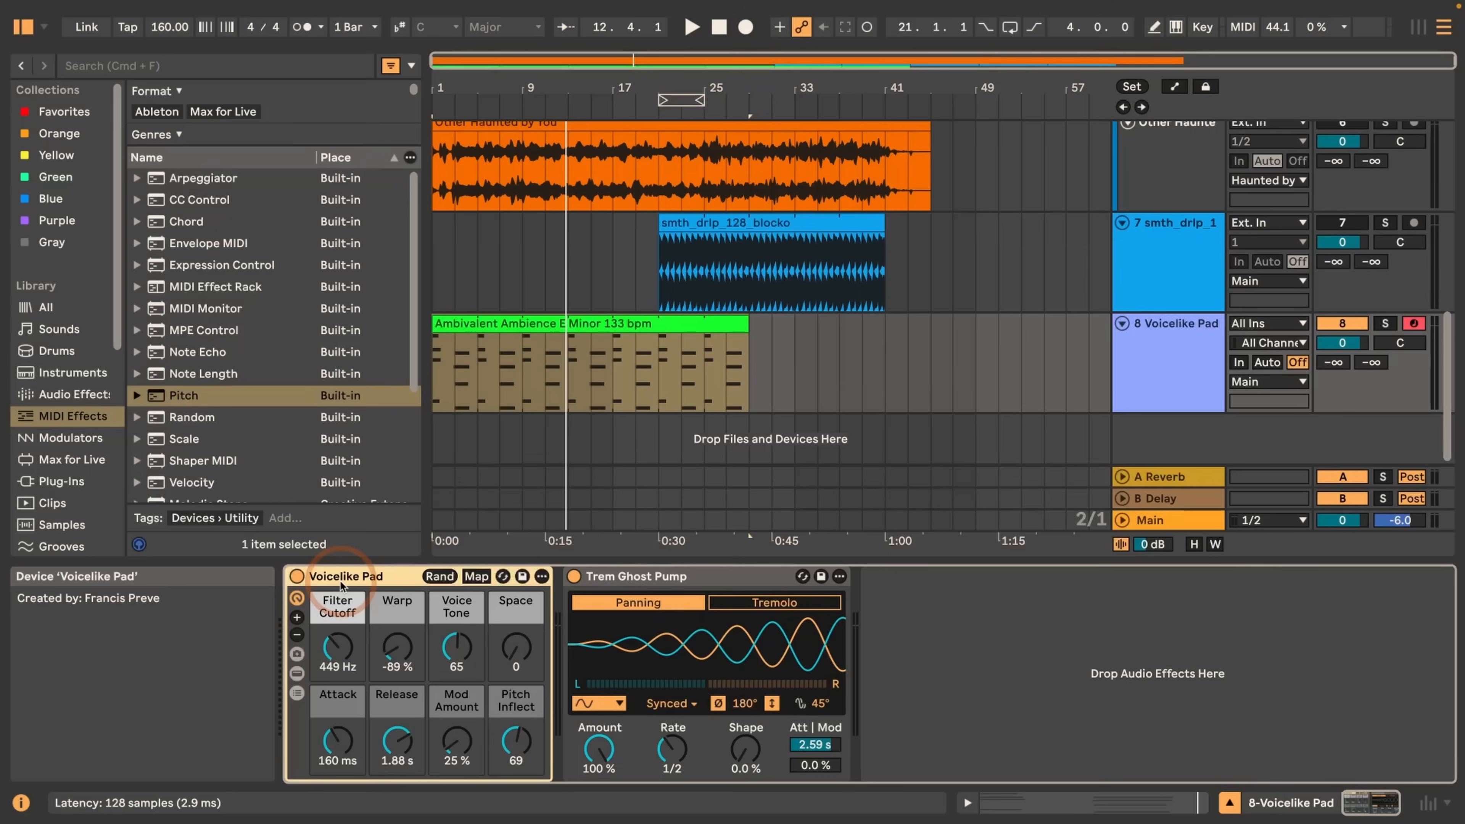
click(298, 654)
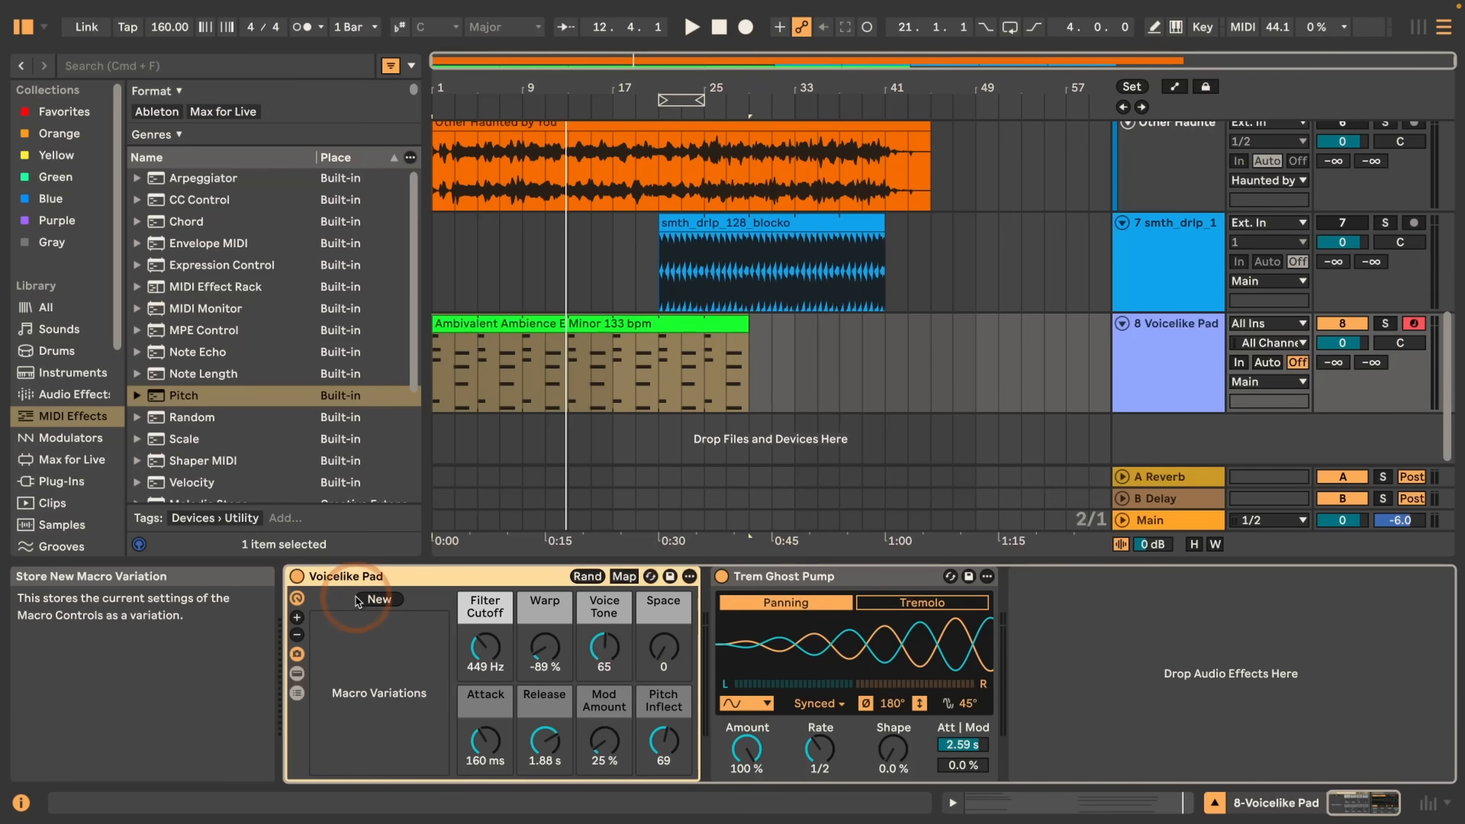
click(297, 655)
Step: Replace the Voicelike Pad instrument with the default Drift synth and audition it from the start
click(61, 371)
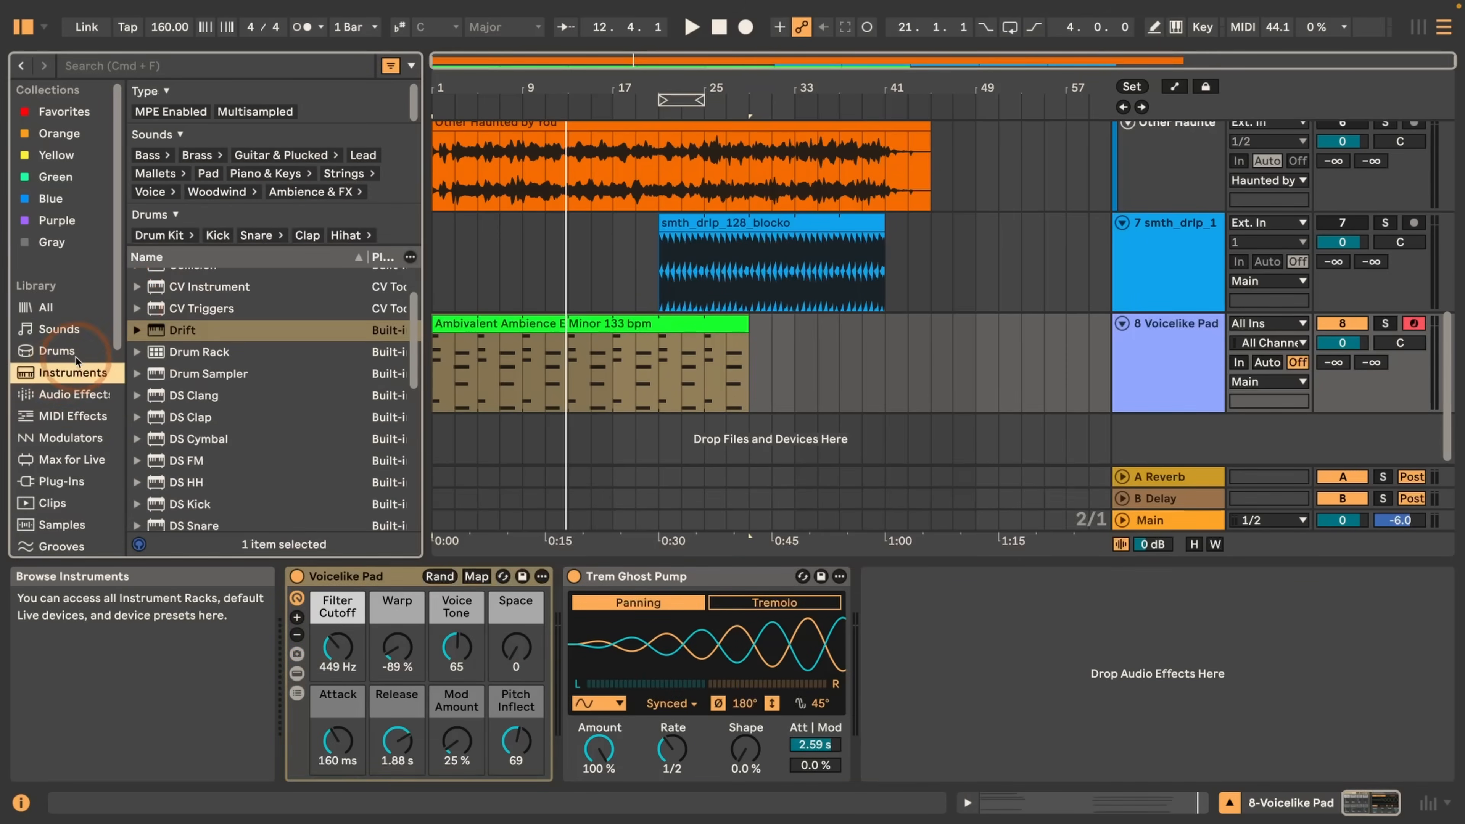
click(231, 336)
double_click(161, 337)
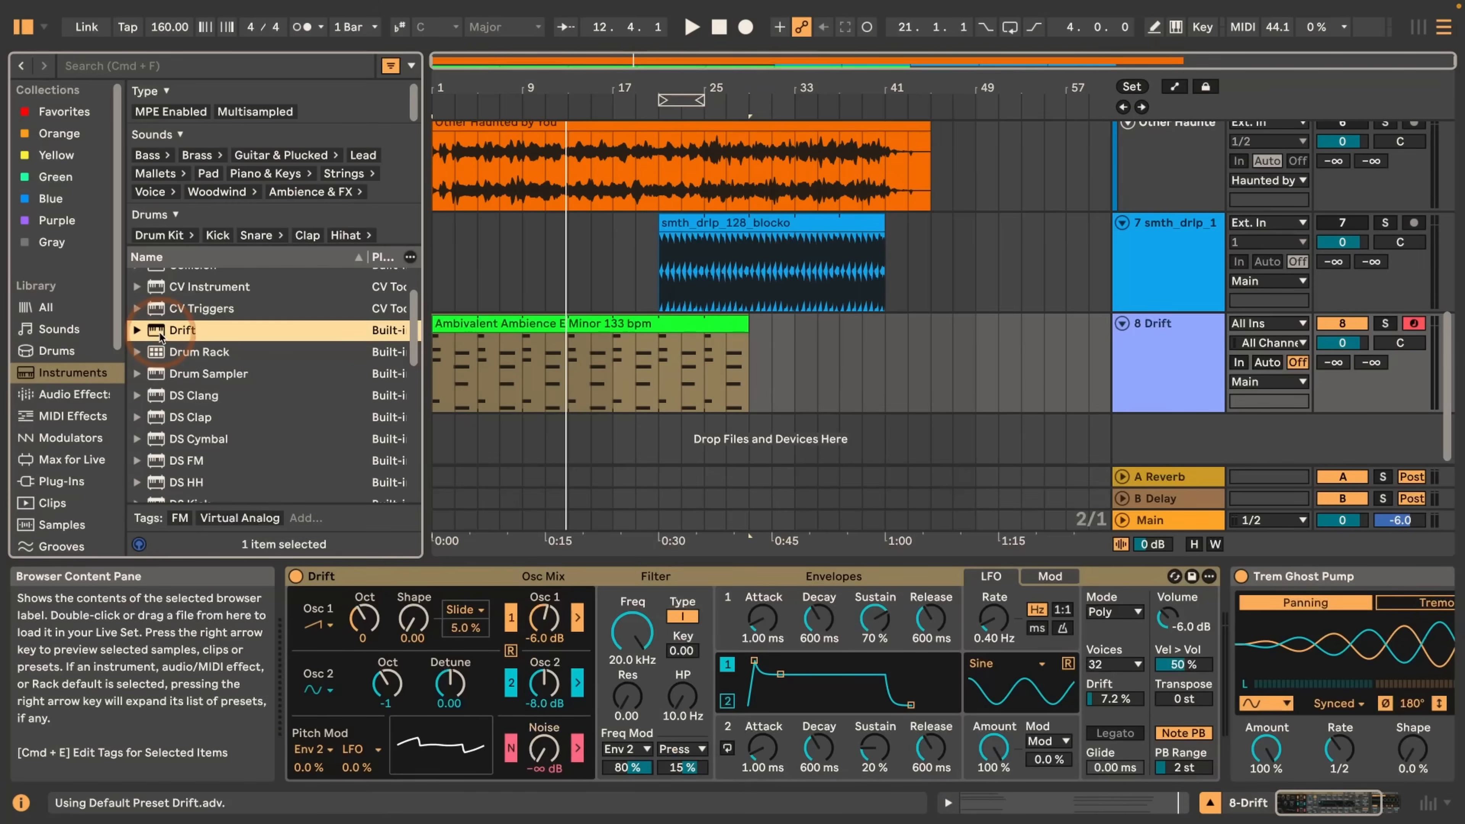
click(428, 578)
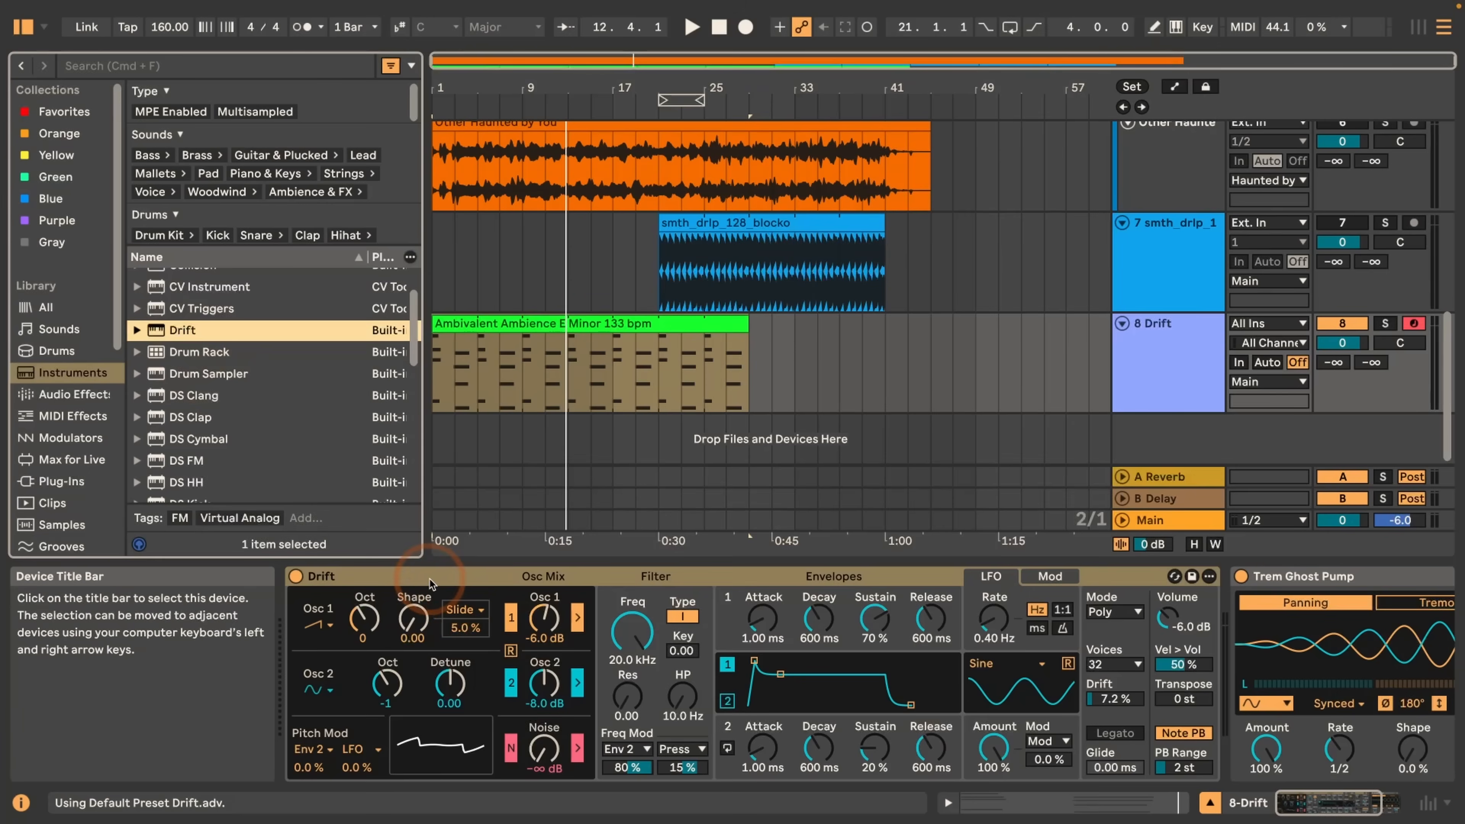
key(space)
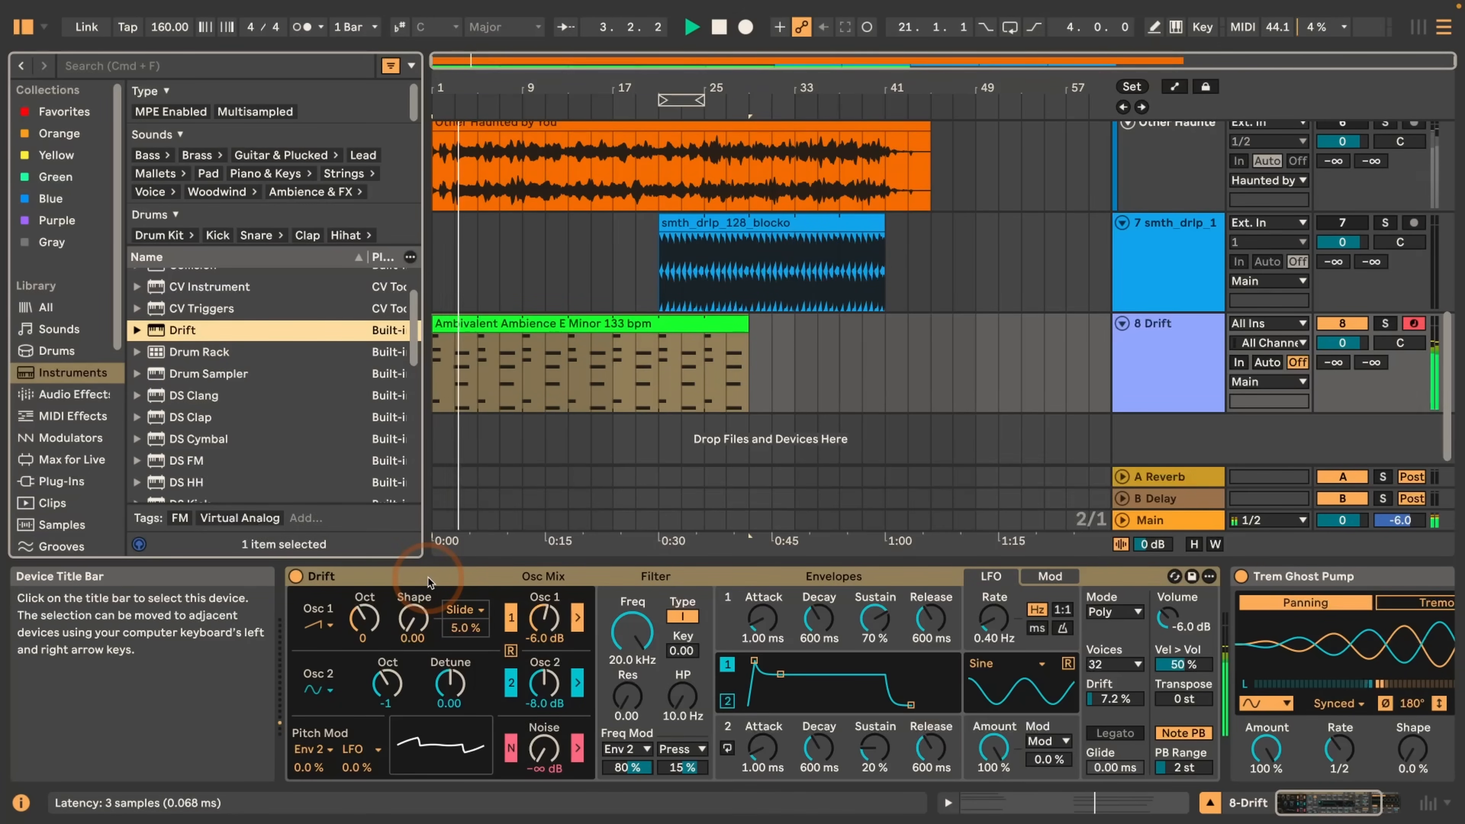
key(space)
Step: Audition the Pulse waveform on Drift's Oscillator 1, and set the oscillator to Rectangle
click(318, 625)
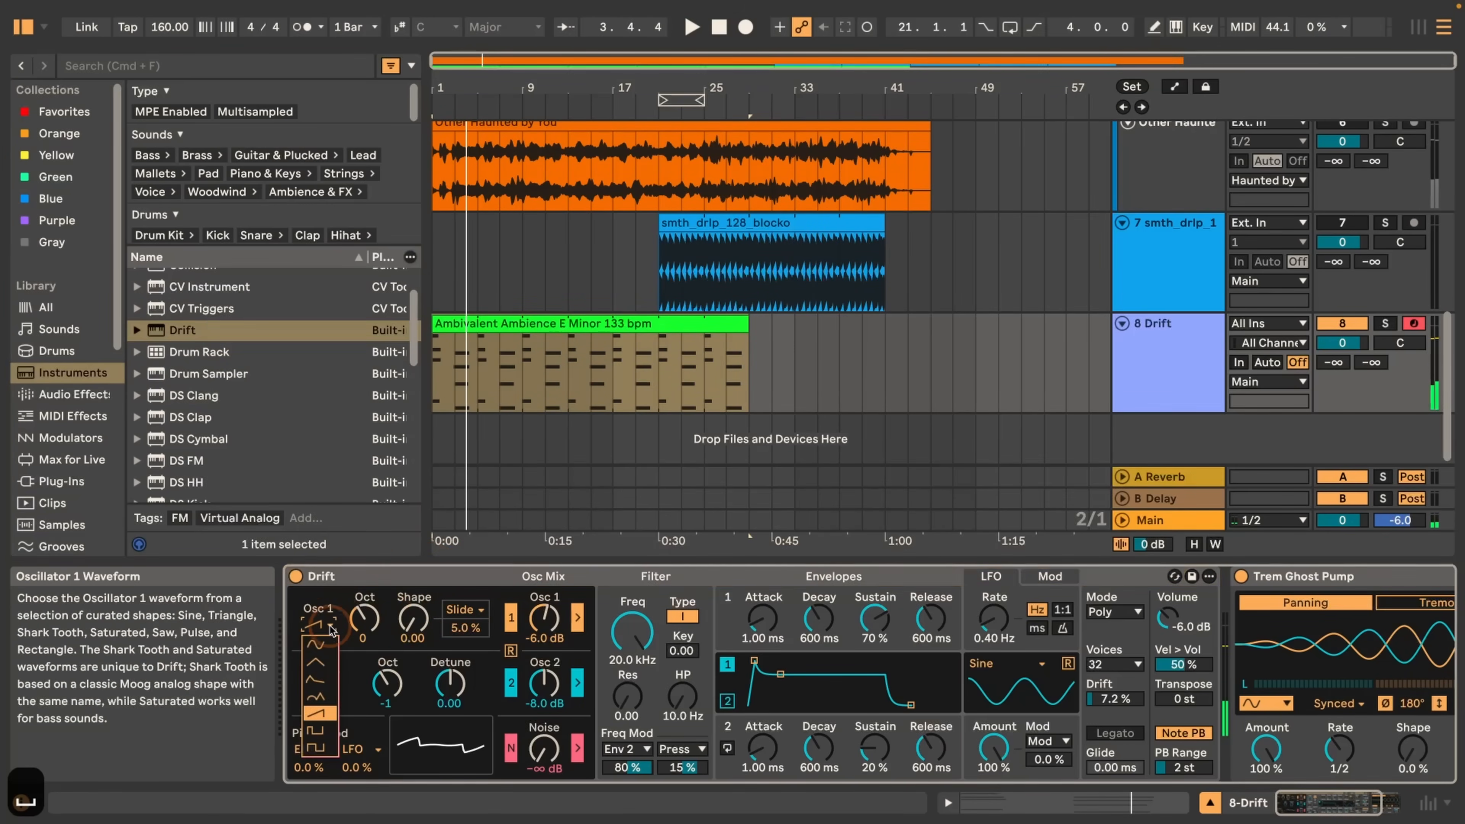
click(311, 733)
key(space)
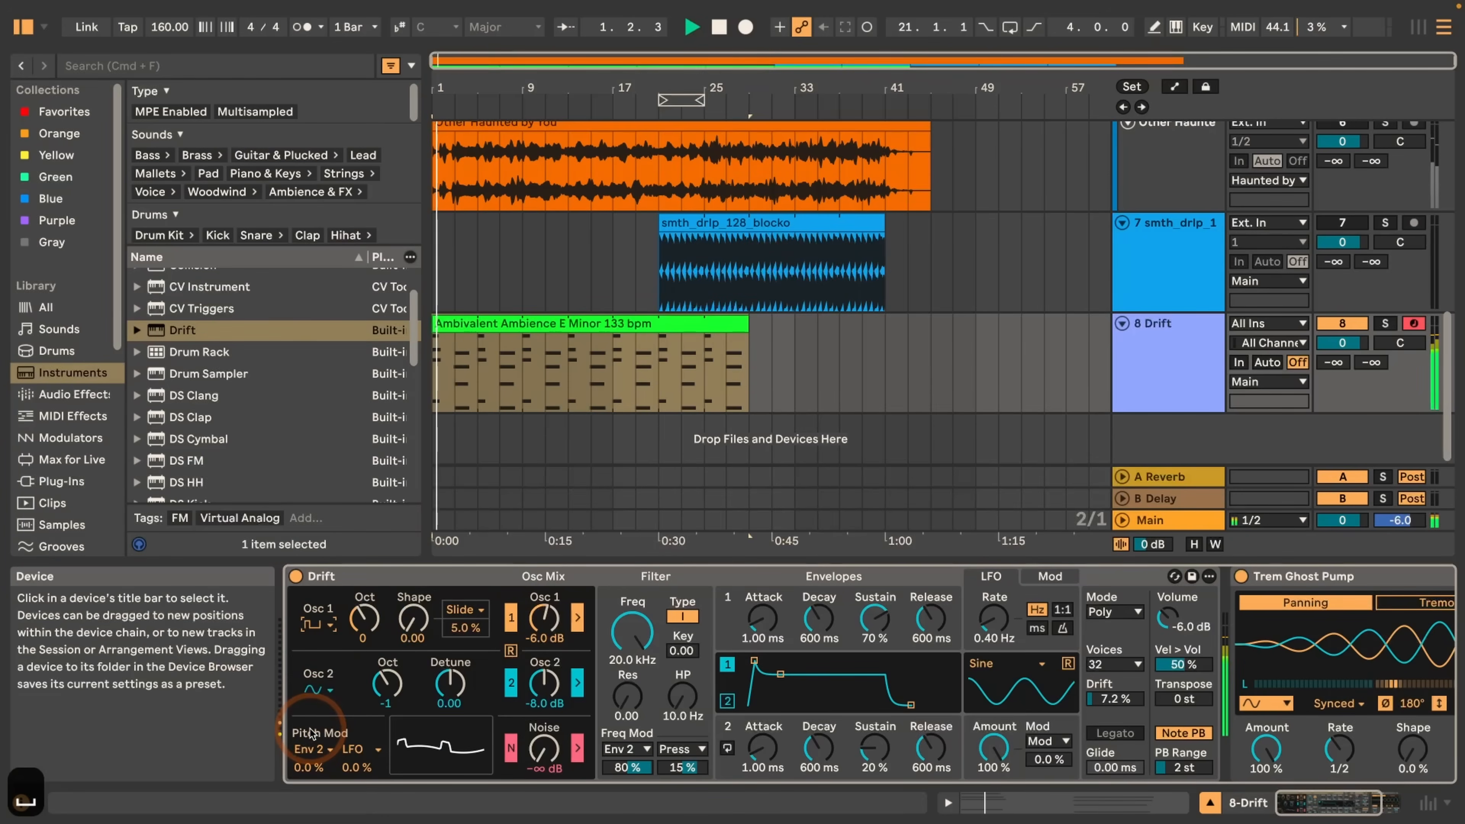
key(space)
click(322, 627)
click(315, 747)
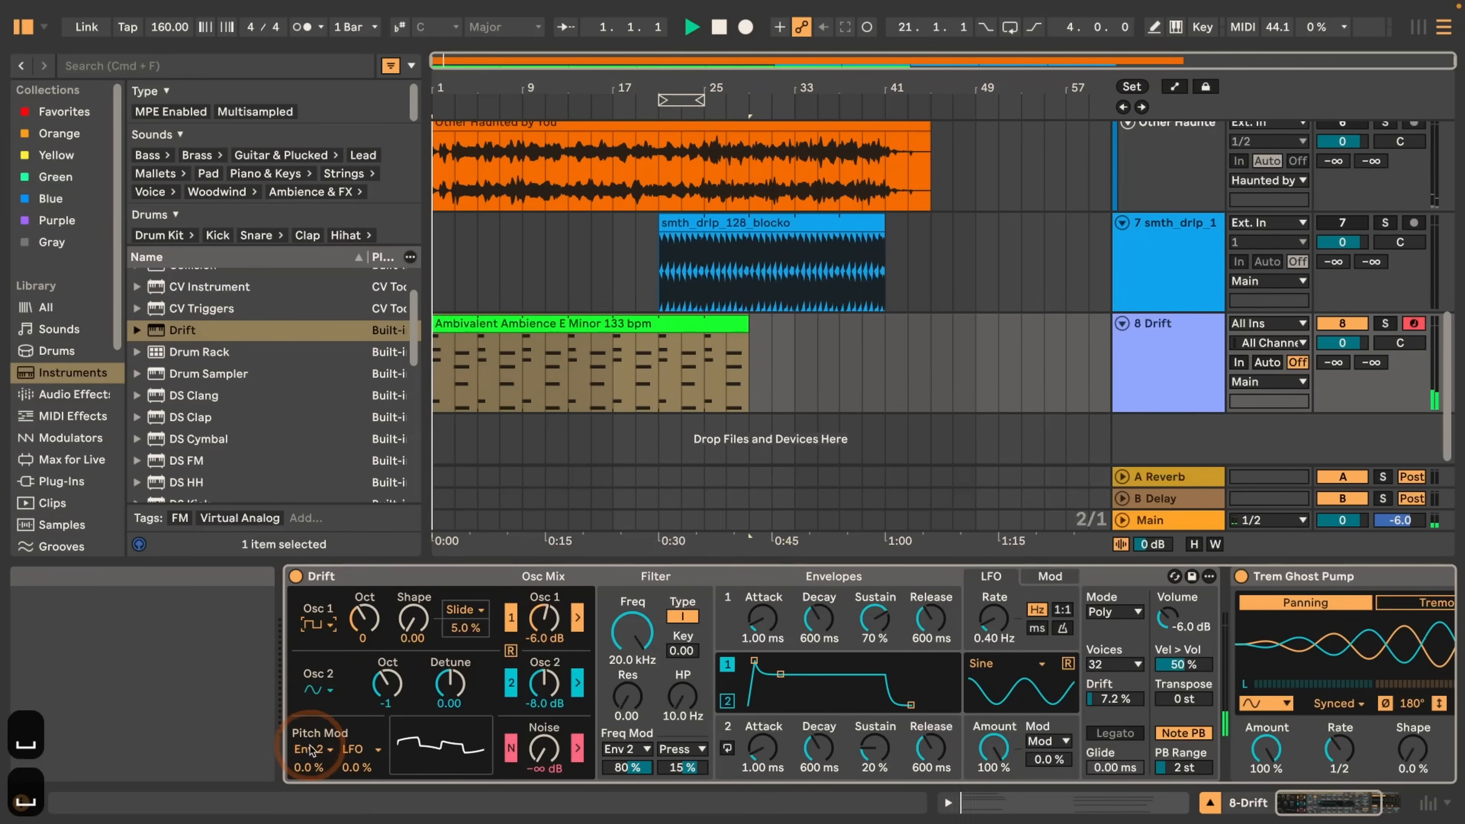
key(space)
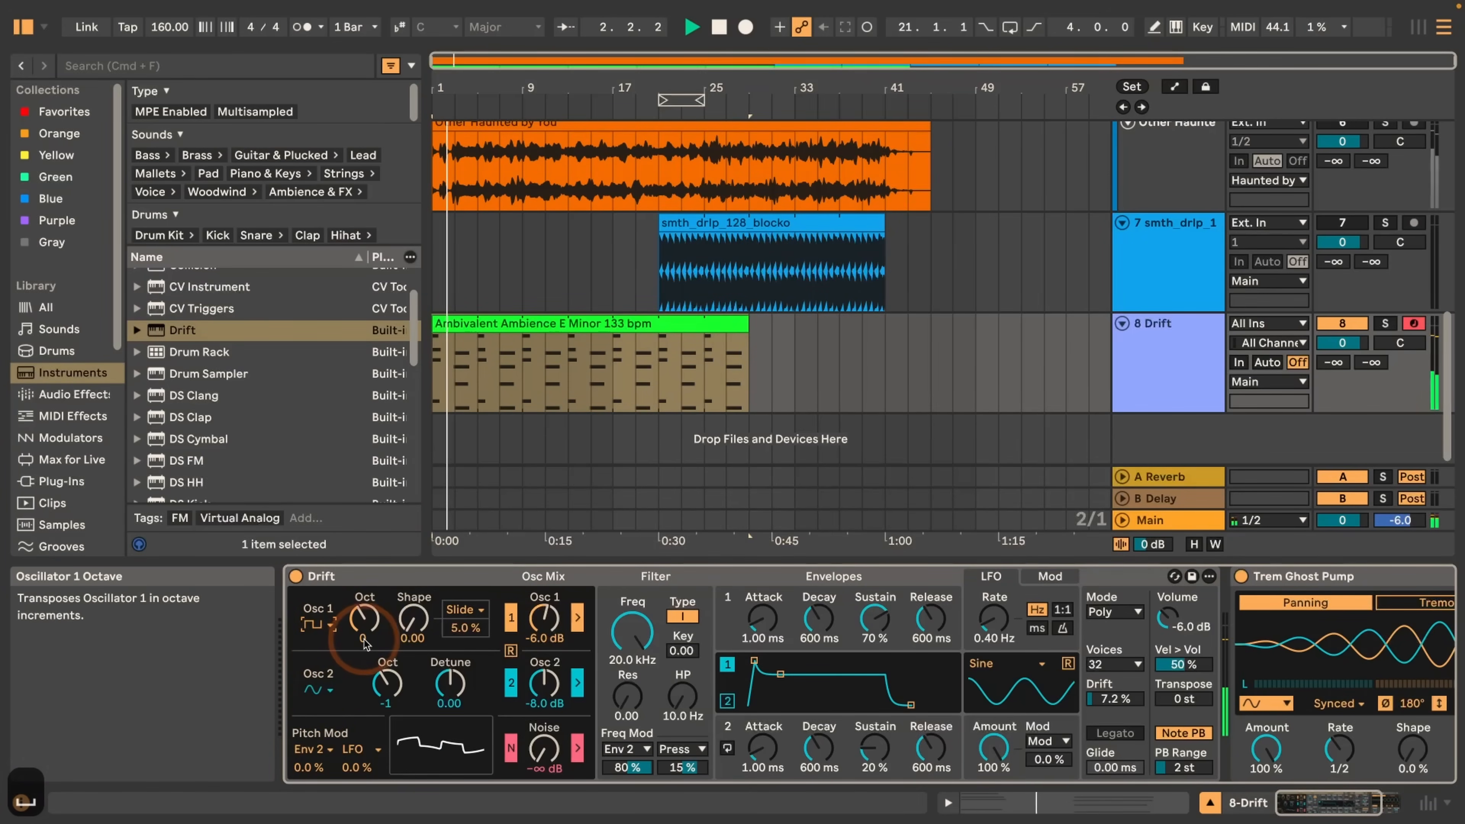
Step: Set Oscillator 1's Shape to 0.57 and the low-pass filter to 2.49 kHz with a resonance of 0.78
drag(413, 619, 402, 591)
drag(632, 626, 626, 641)
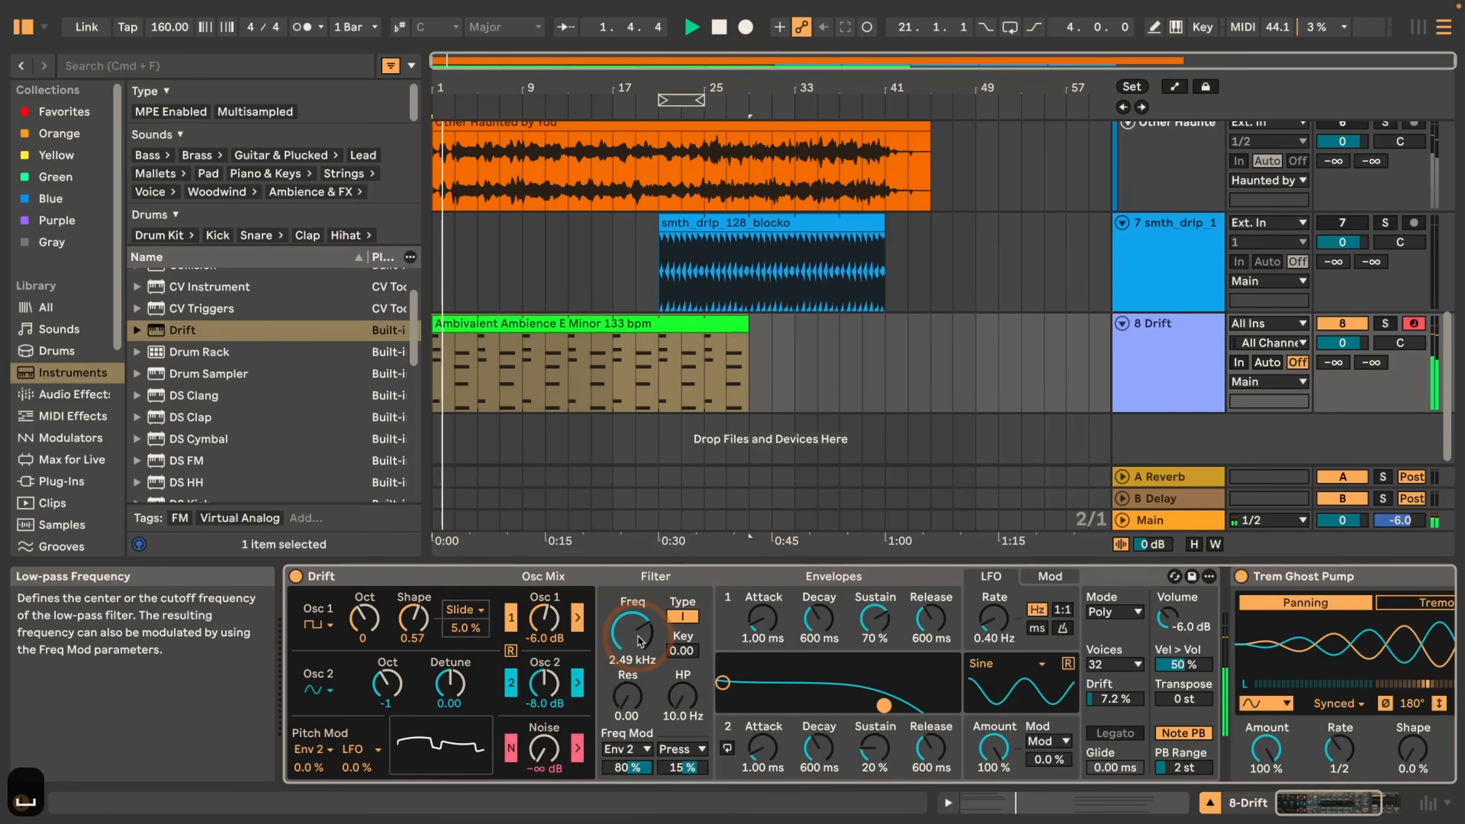
mouse_move(633, 708)
mouse_down()
mouse_move(633, 674)
mouse_move(633, 707)
mouse_up()
key(space)
key(space)
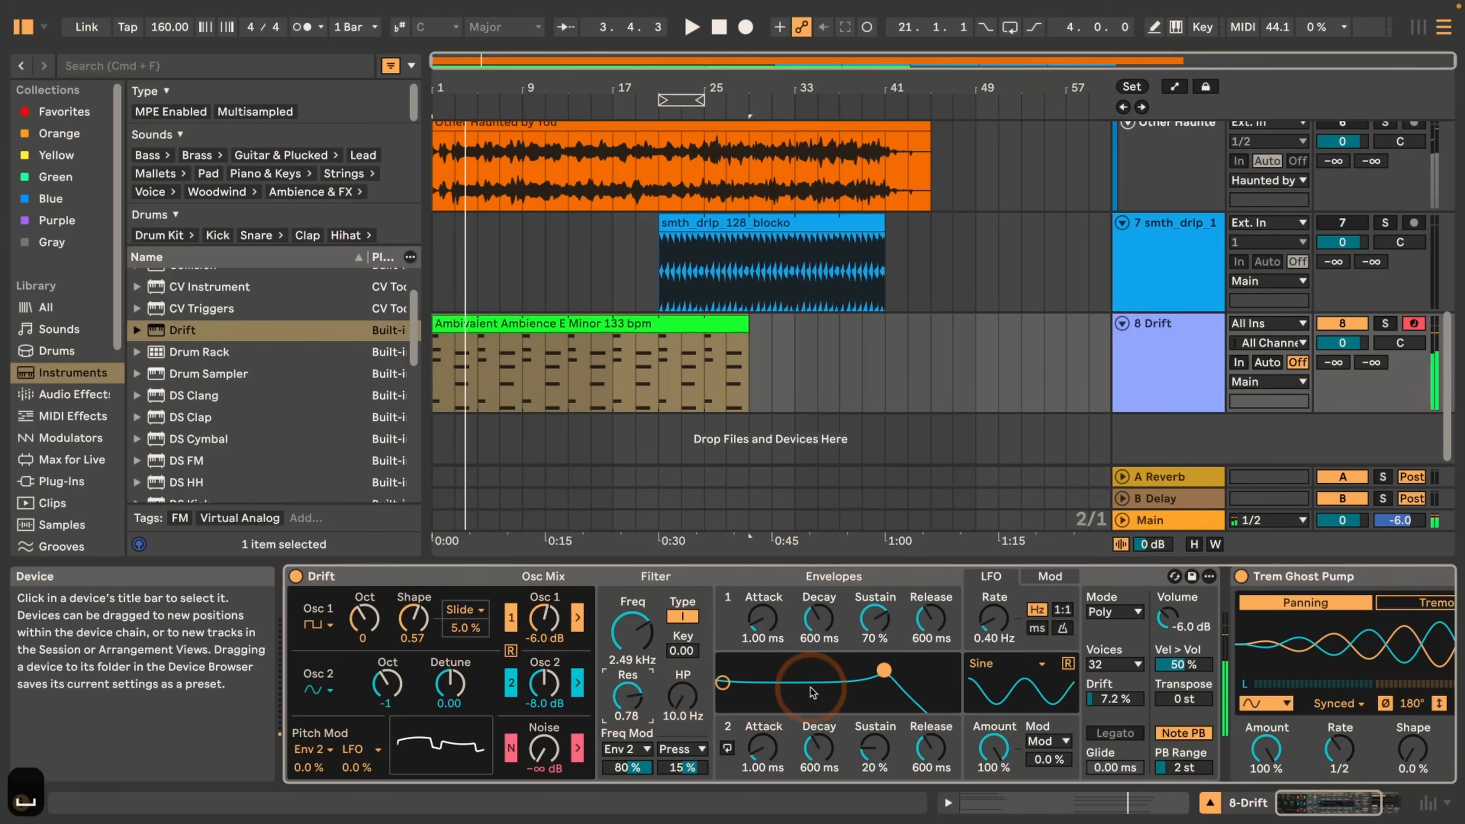
Step: Set the LFO rate to 15.6 Hz and modulate Oscillator 1's Shape with the LFO by -3.1 %
drag(993, 623, 993, 583)
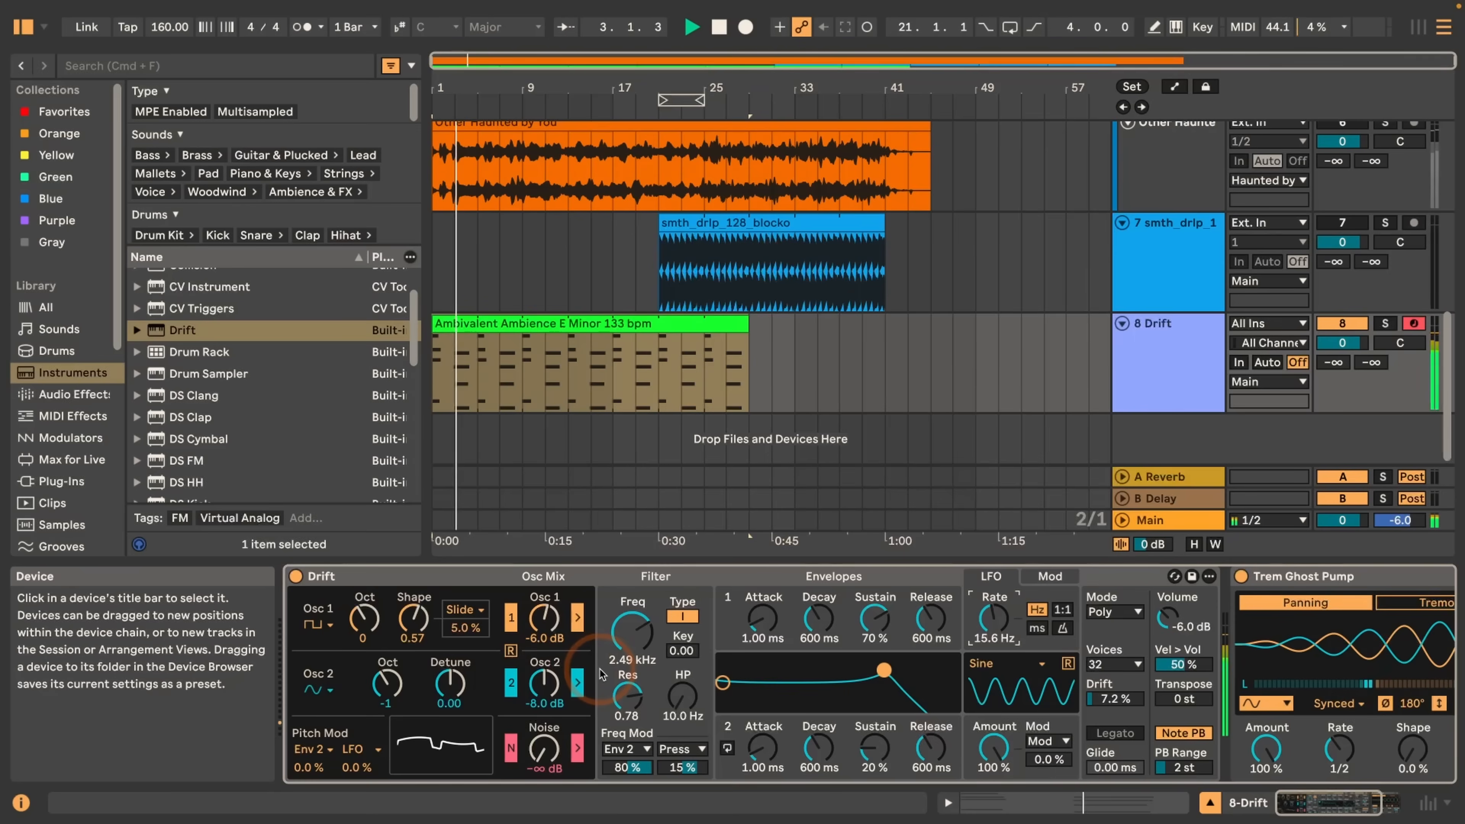
click(463, 610)
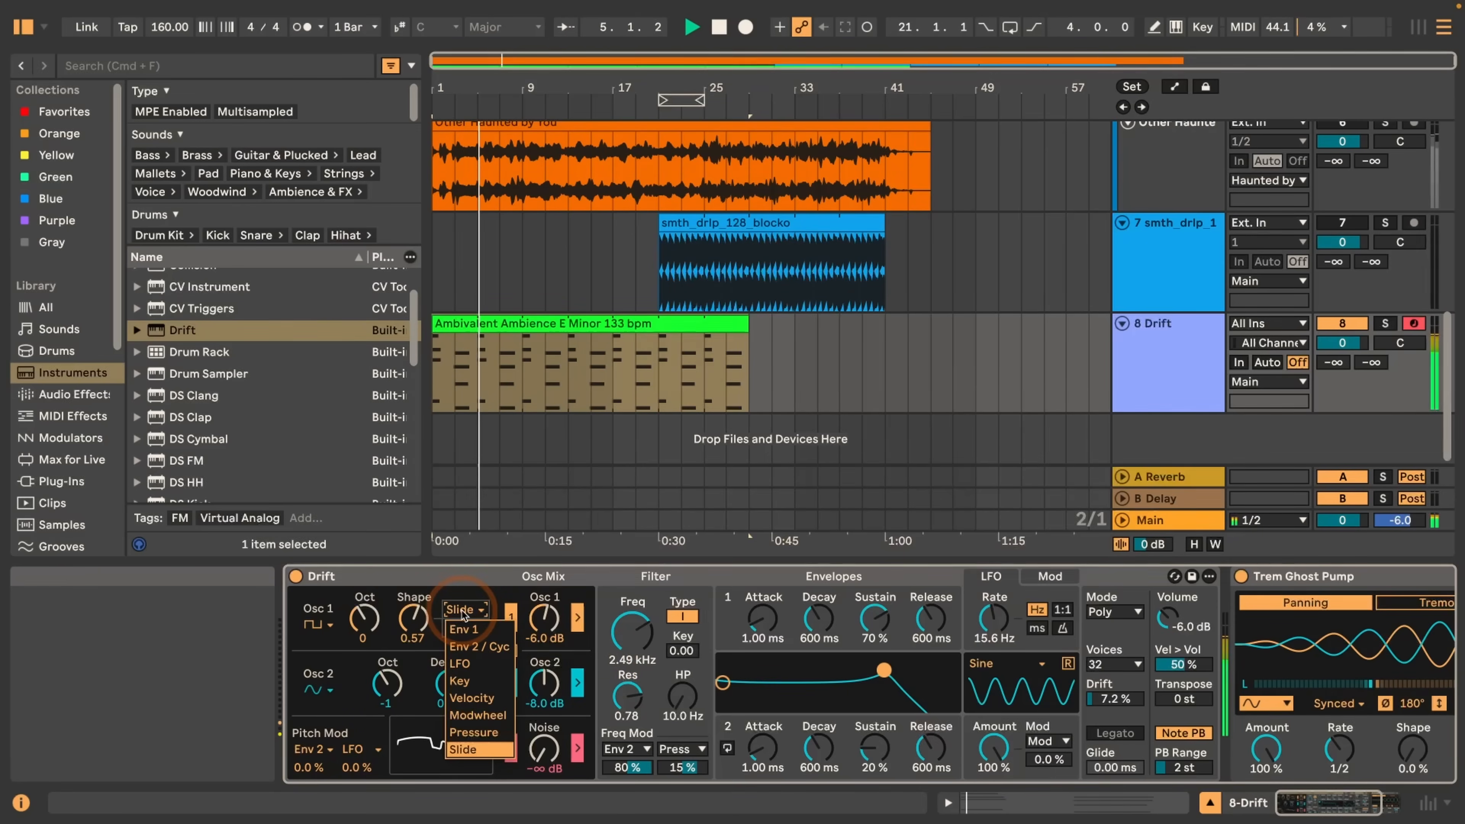
click(460, 663)
drag(467, 622, 466, 632)
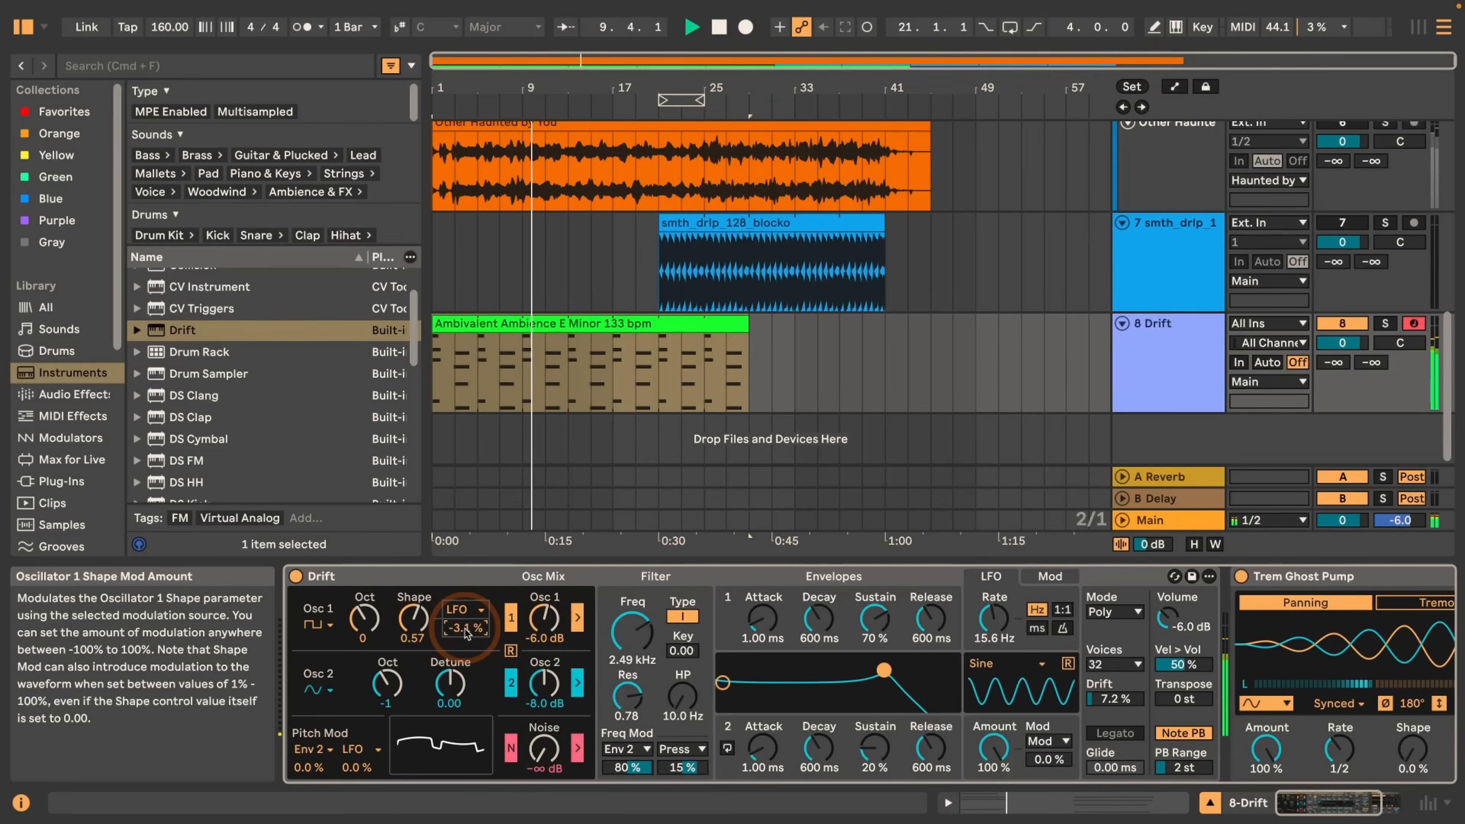
key(space)
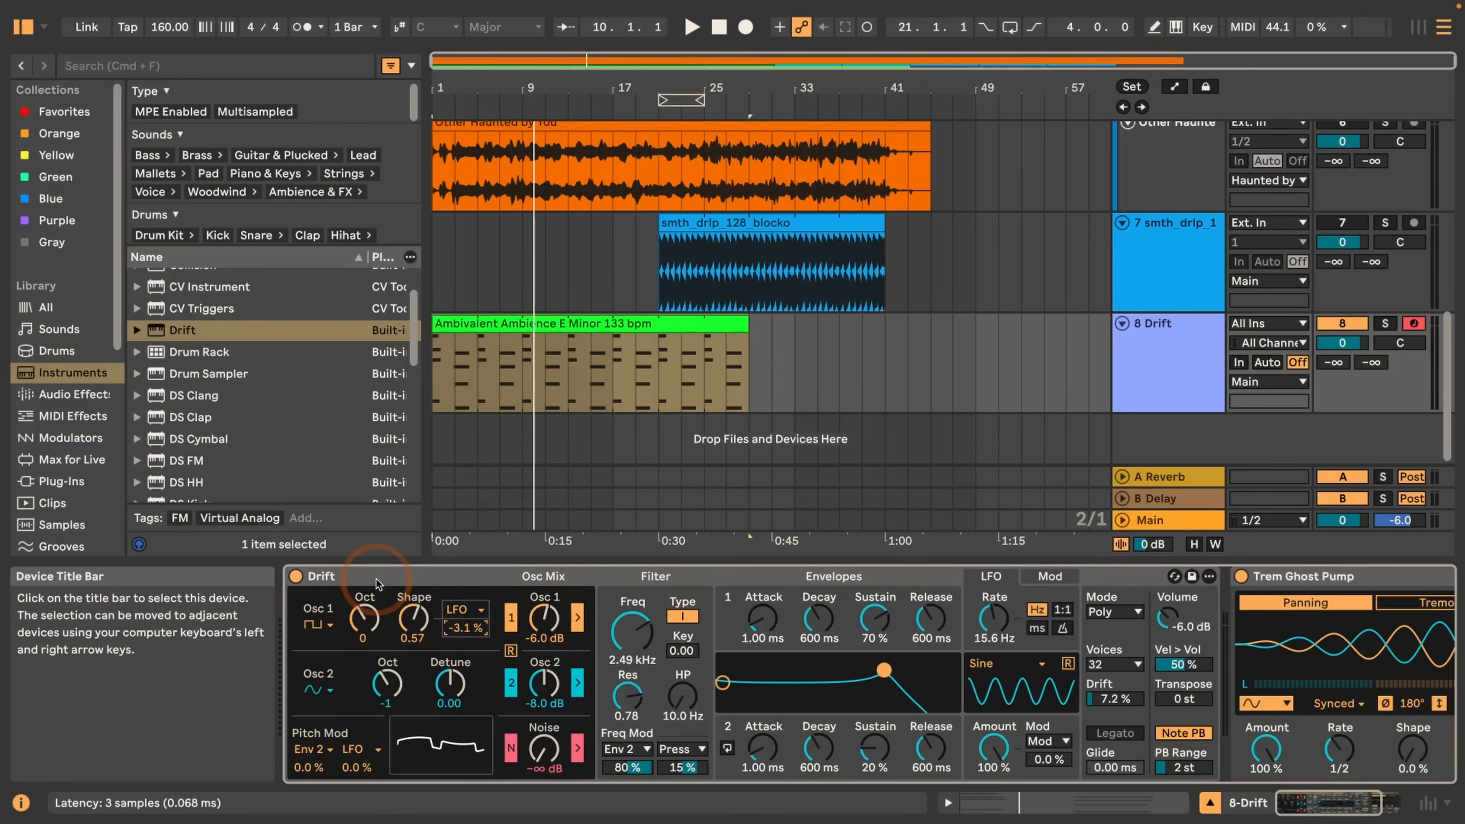
Step: Copy Drift's comparison state A to B and switch the device to state B
right_click(400, 576)
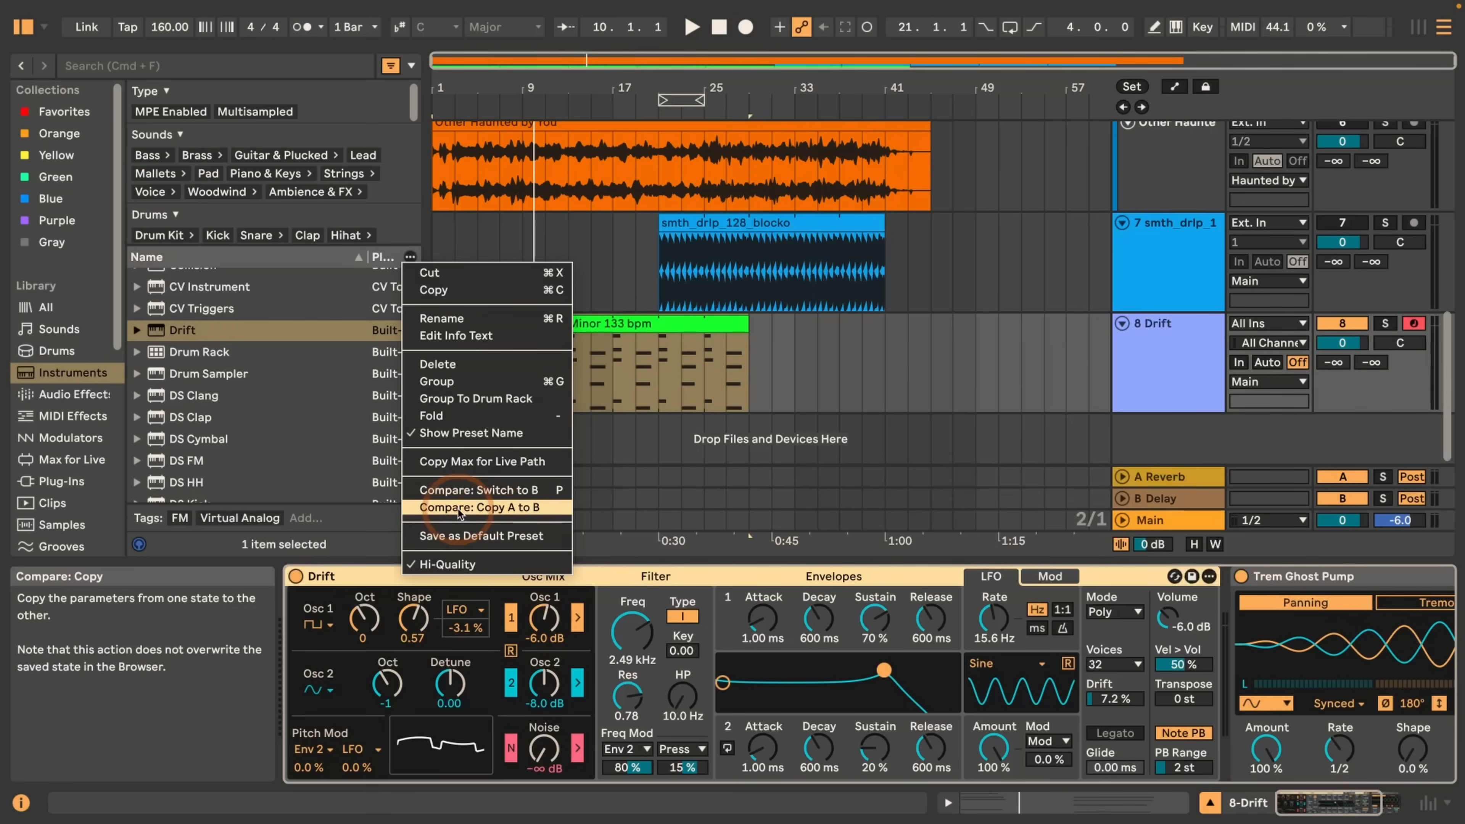
click(528, 510)
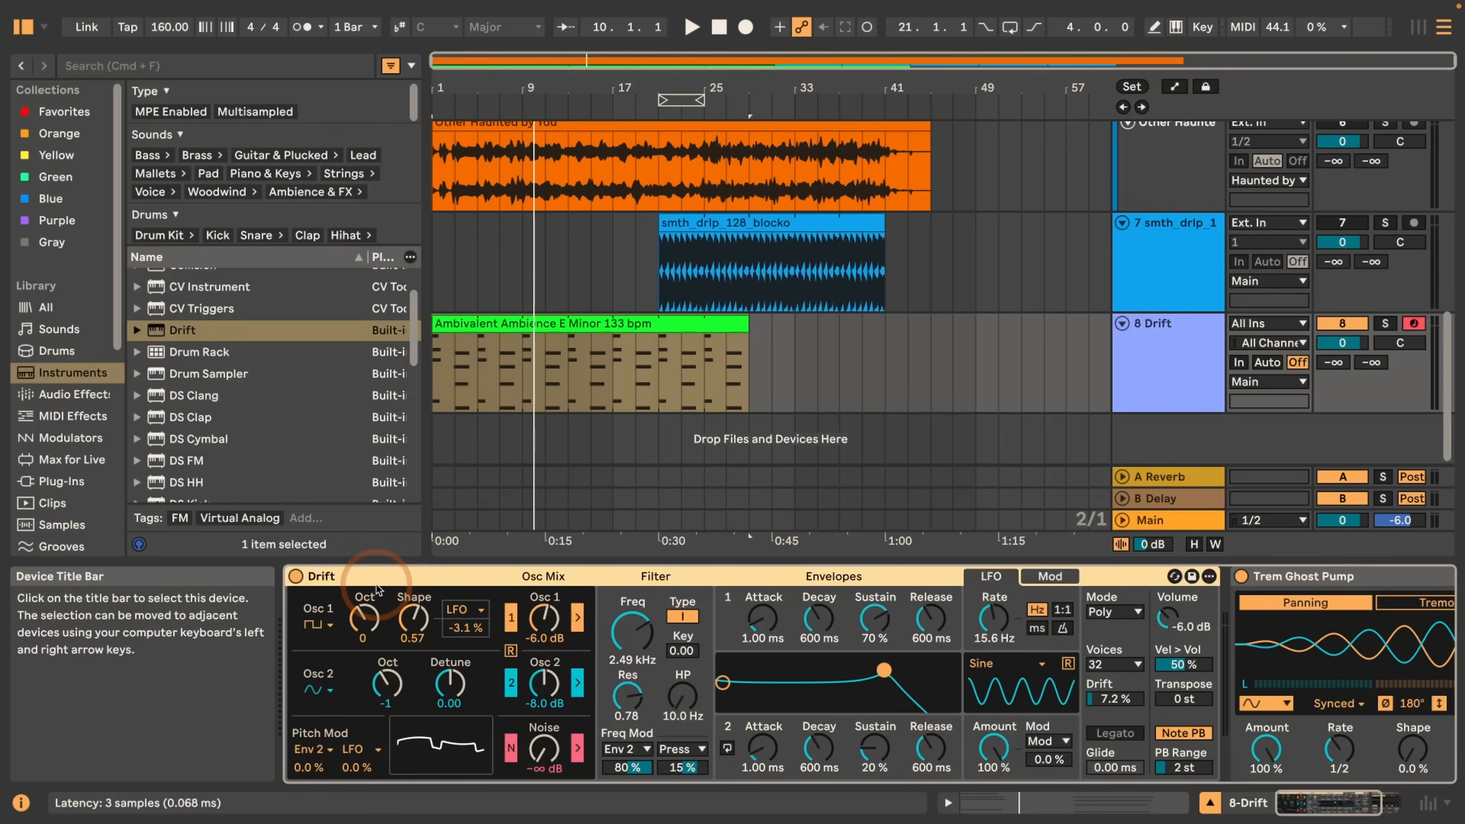
key(p)
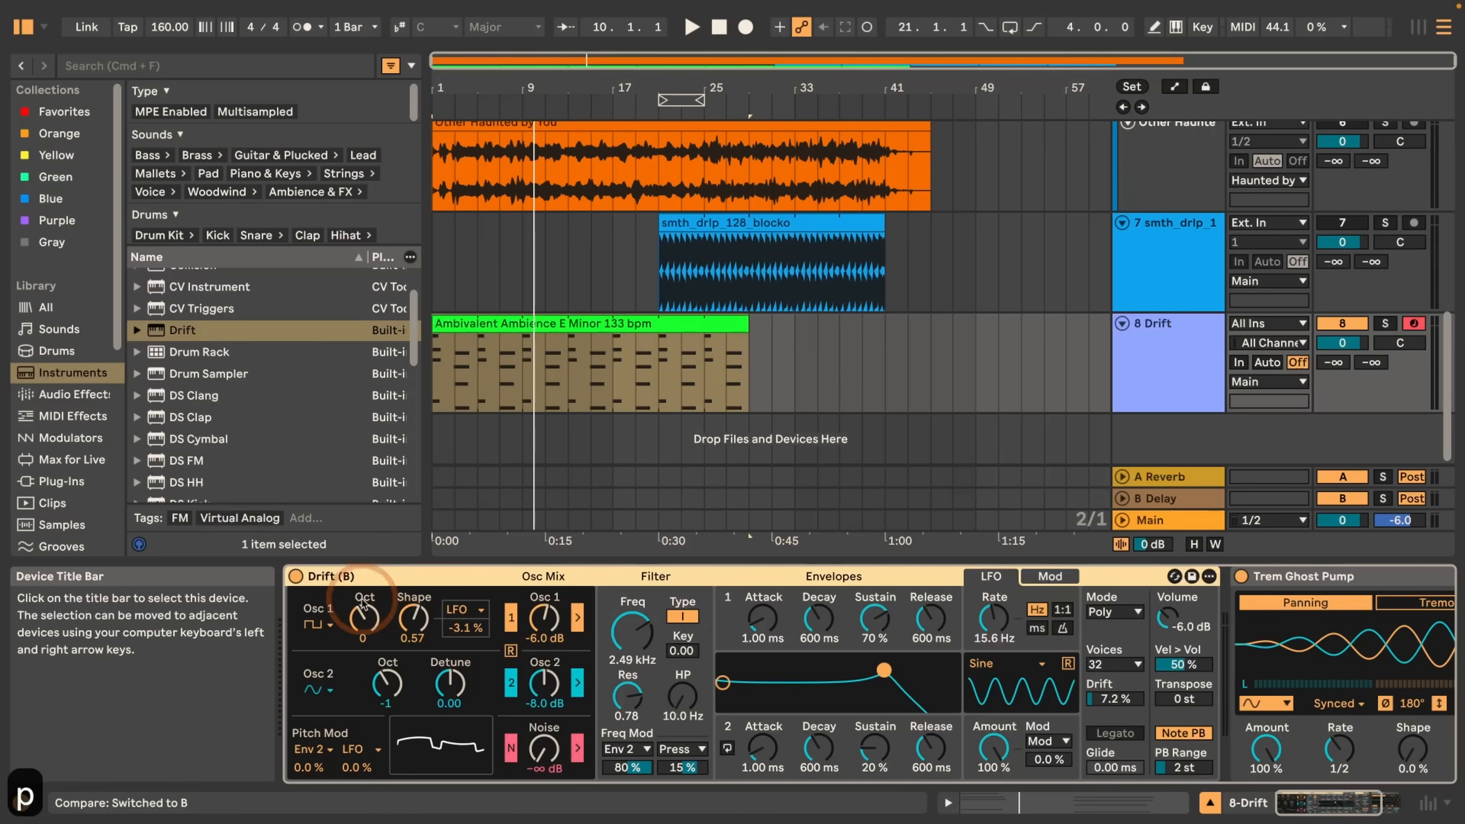
Step: In state B, set Oscillator 1 to Sine with 3.1 % LFO shape modulation and a Shape of 0.76 while auditioning
click(316, 624)
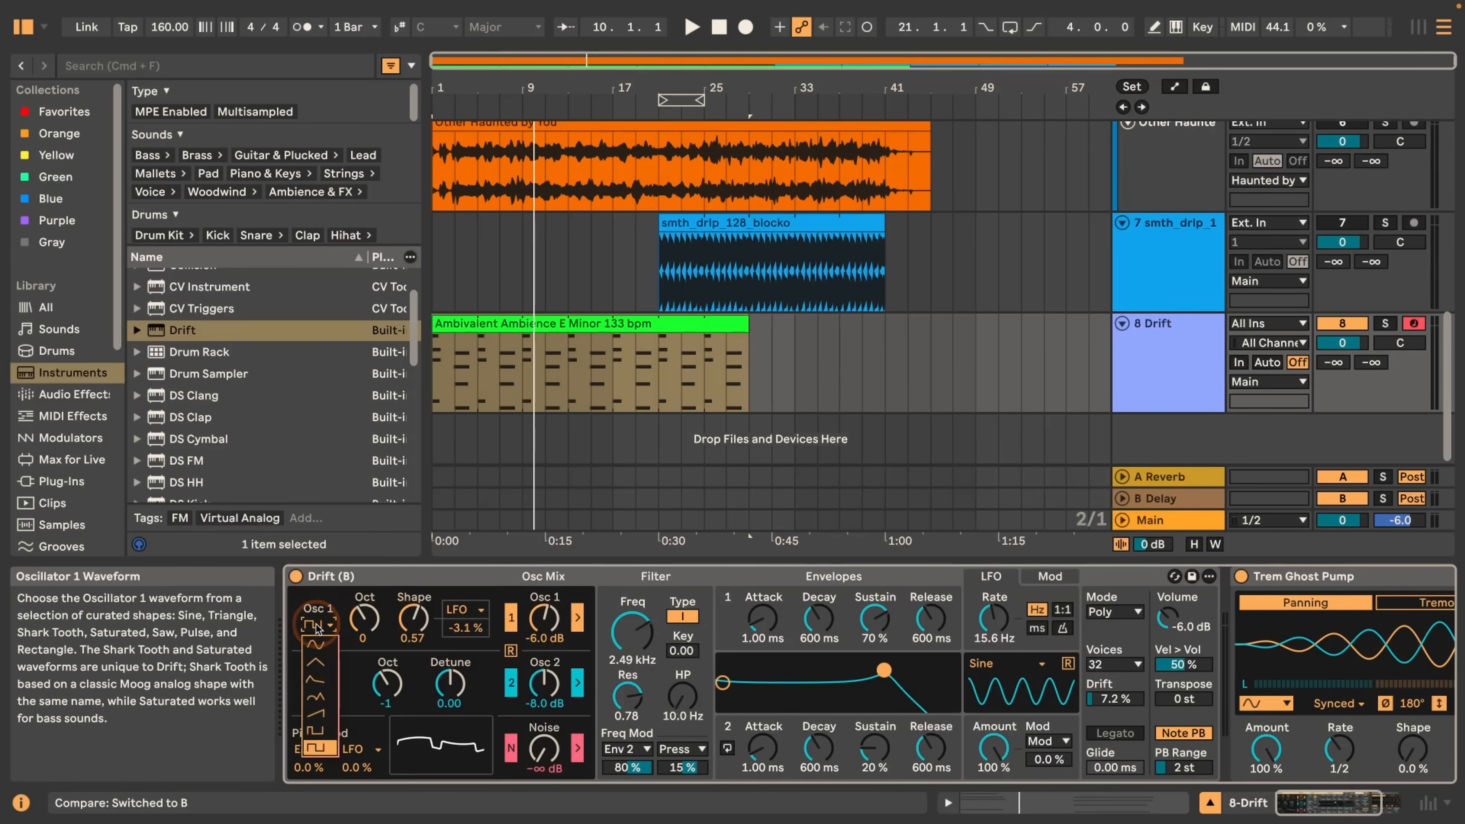
click(322, 645)
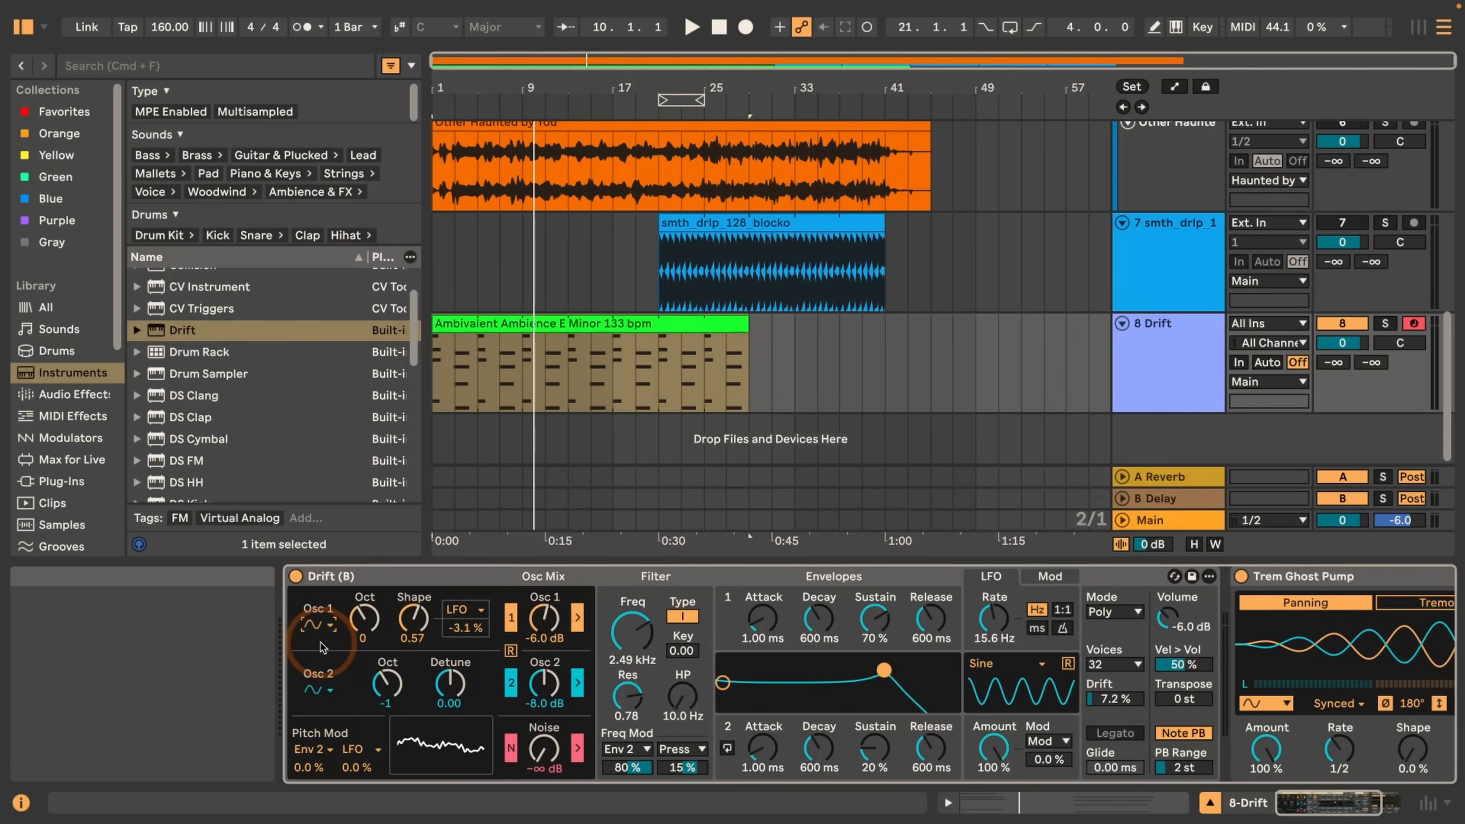
key(space)
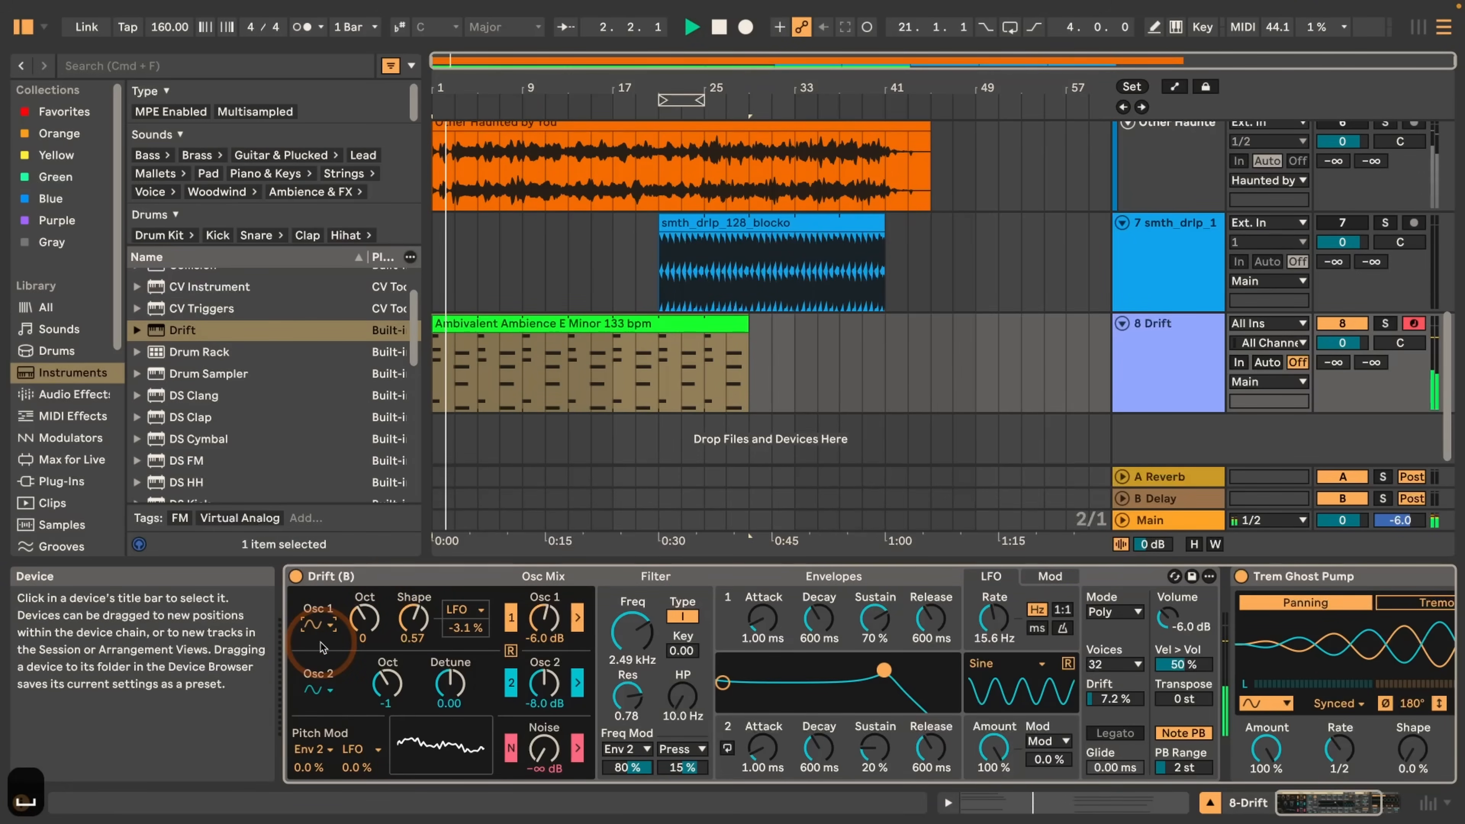
drag(463, 628, 417, 623)
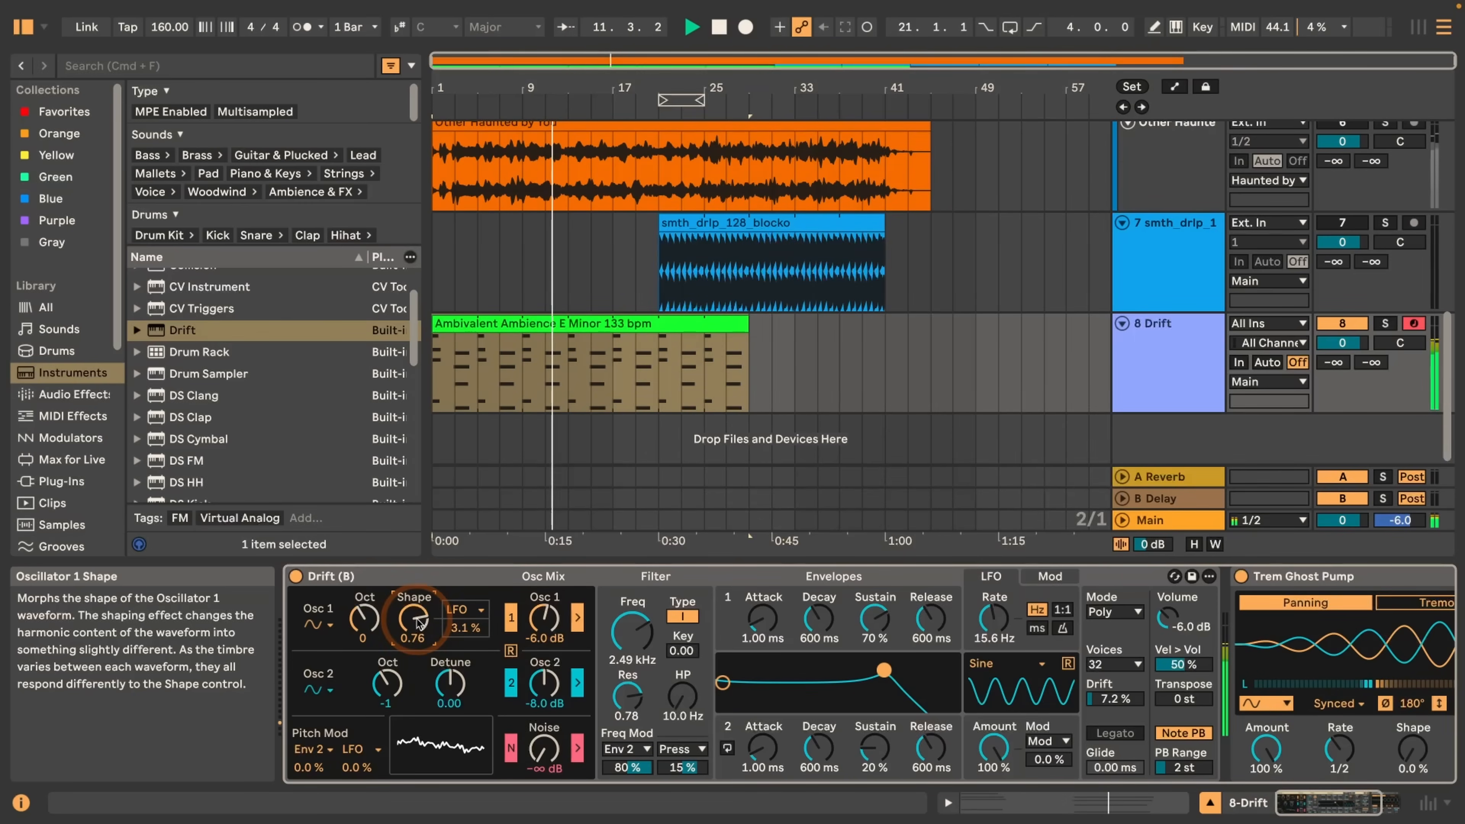
key(space)
Step: In Drift's modulation matrix, assign the LFO as the first source targeting LP Frequency and start playback to audition it
click(1051, 576)
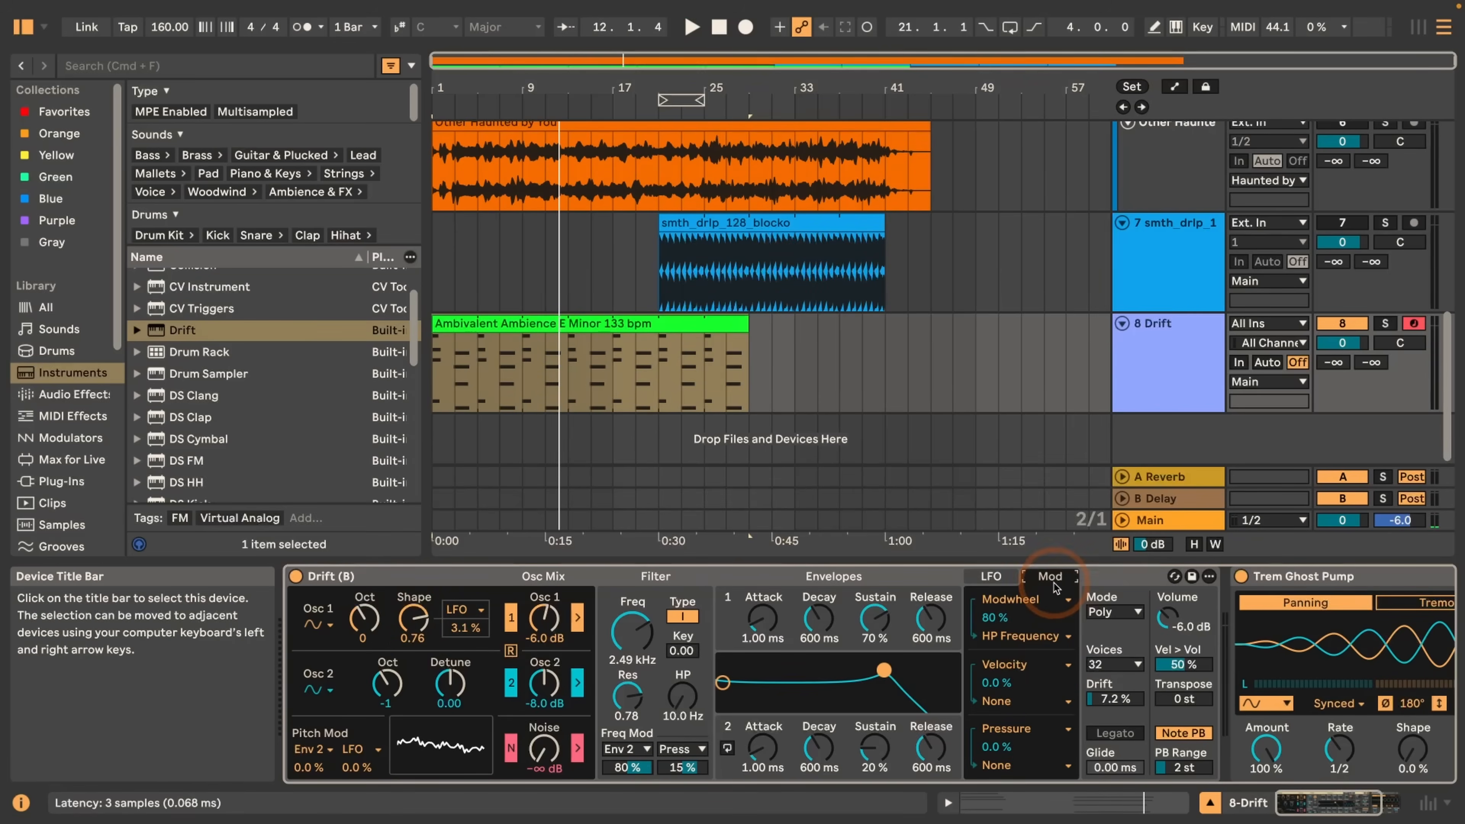
click(1038, 600)
click(1008, 652)
click(1006, 640)
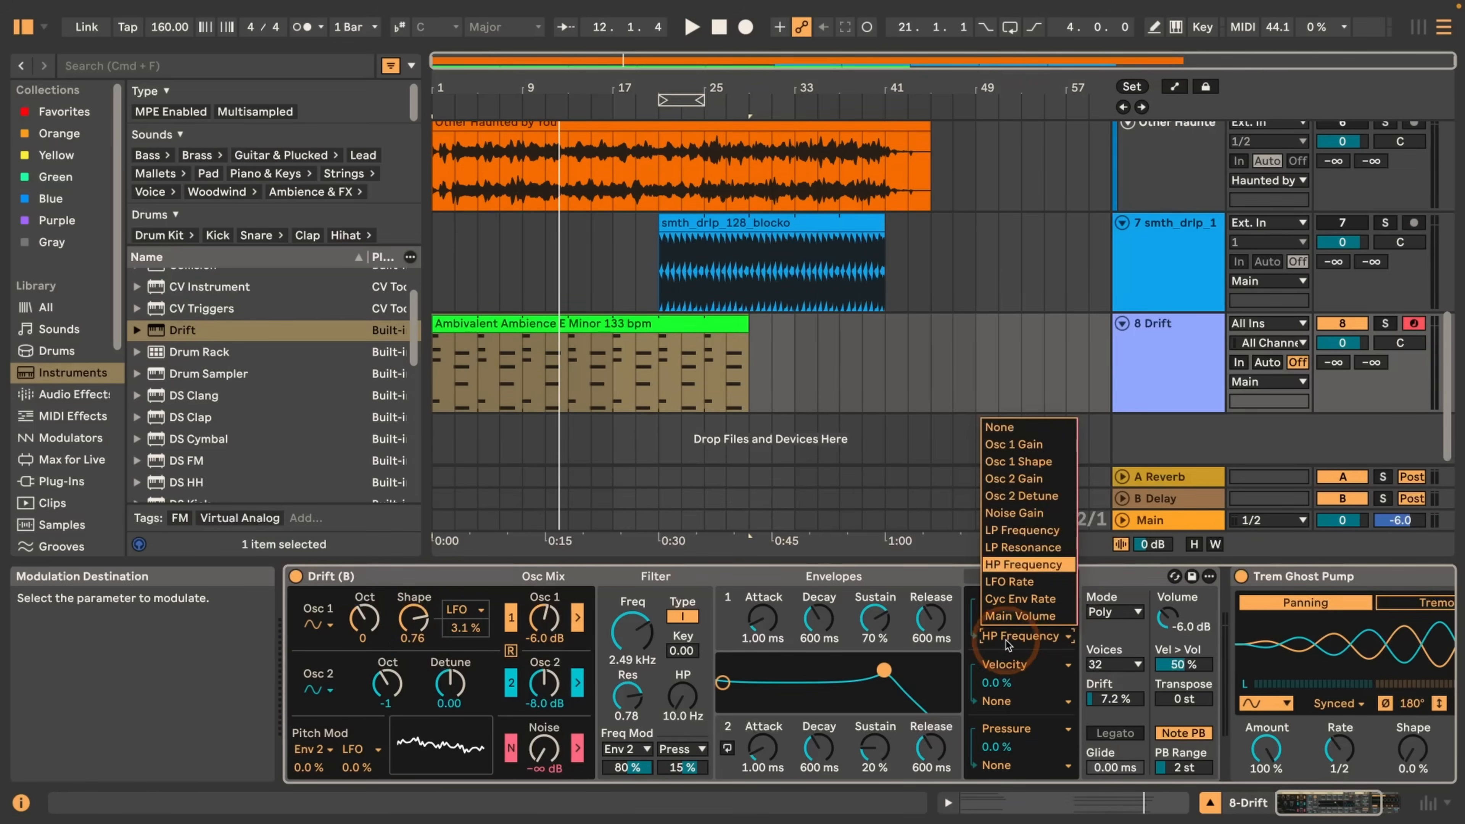
click(1018, 529)
key(space)
click(787, 672)
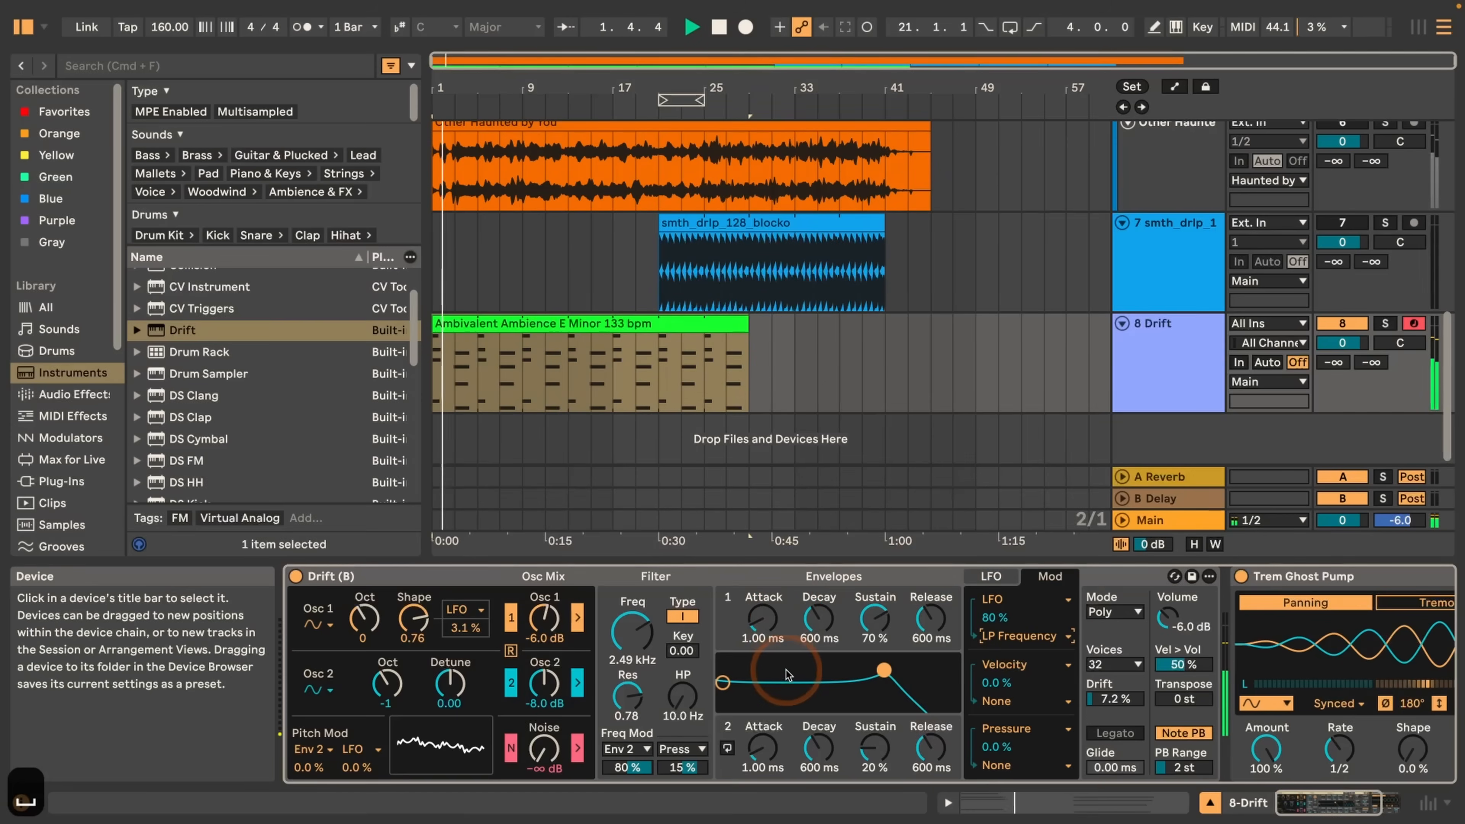
Step: Switch Drift's LFO to millisecond time mode and set its Time to about 14.3 s
click(987, 577)
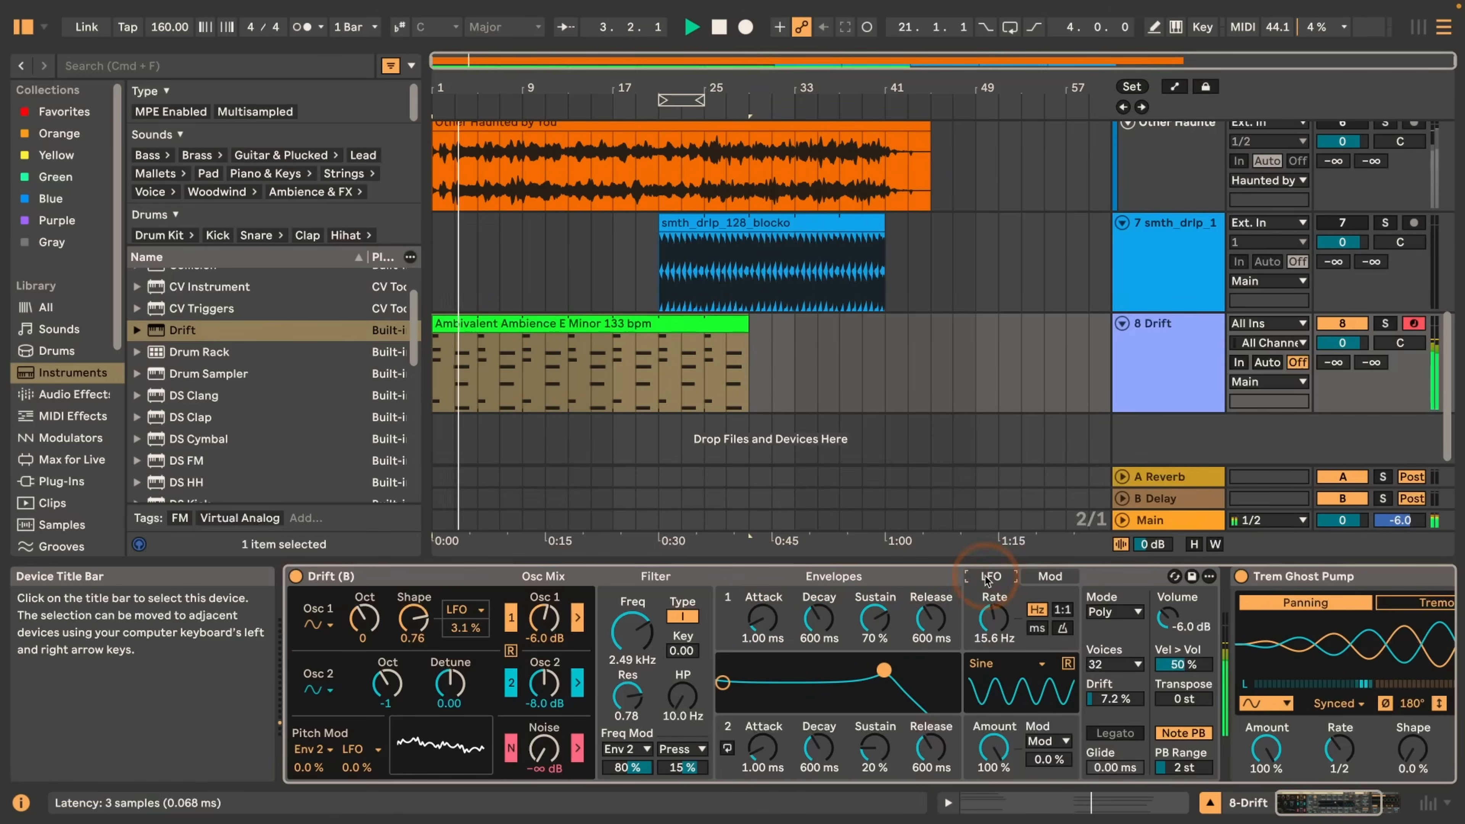
click(1037, 628)
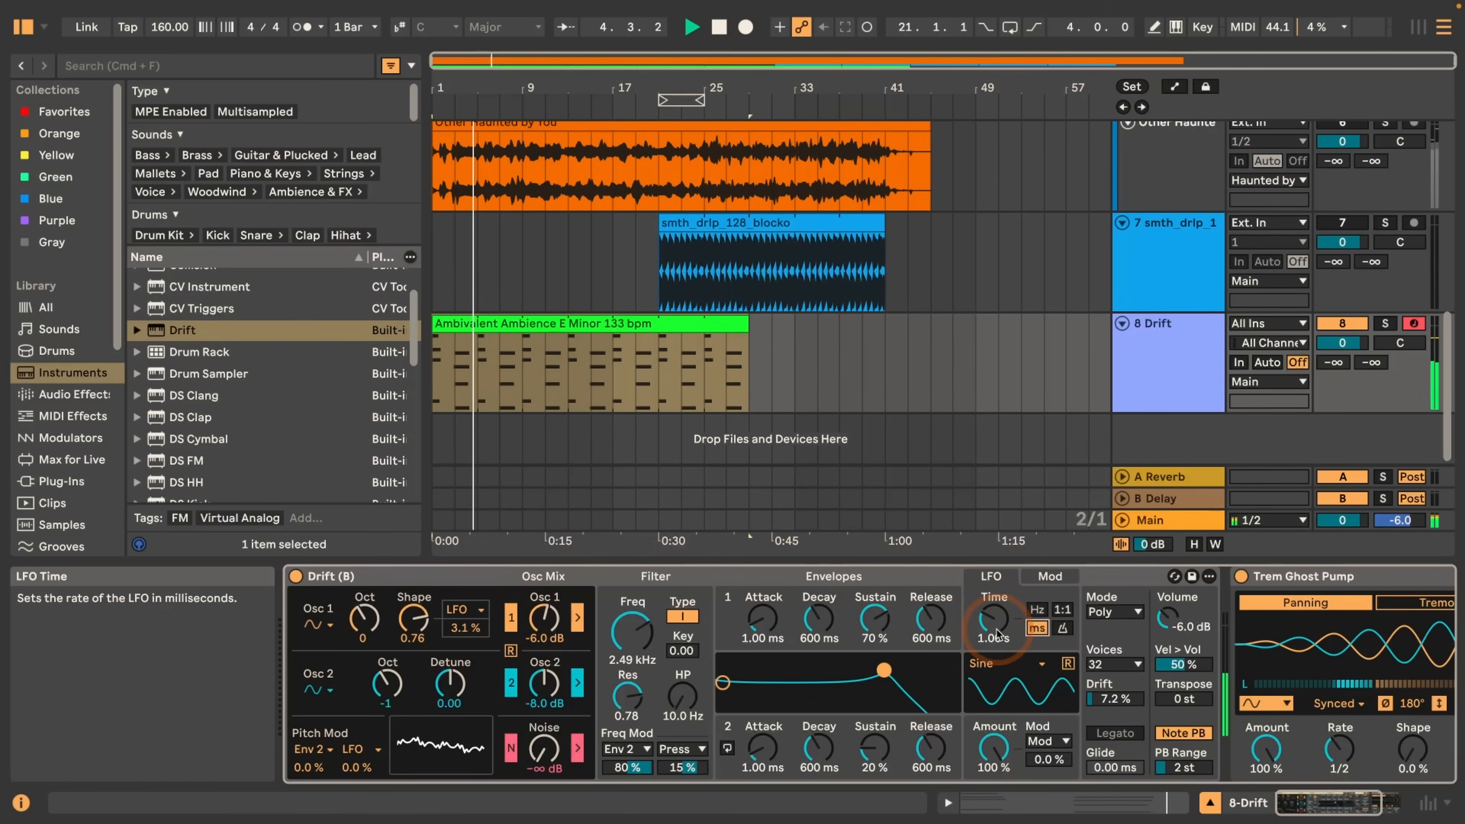
click(1037, 610)
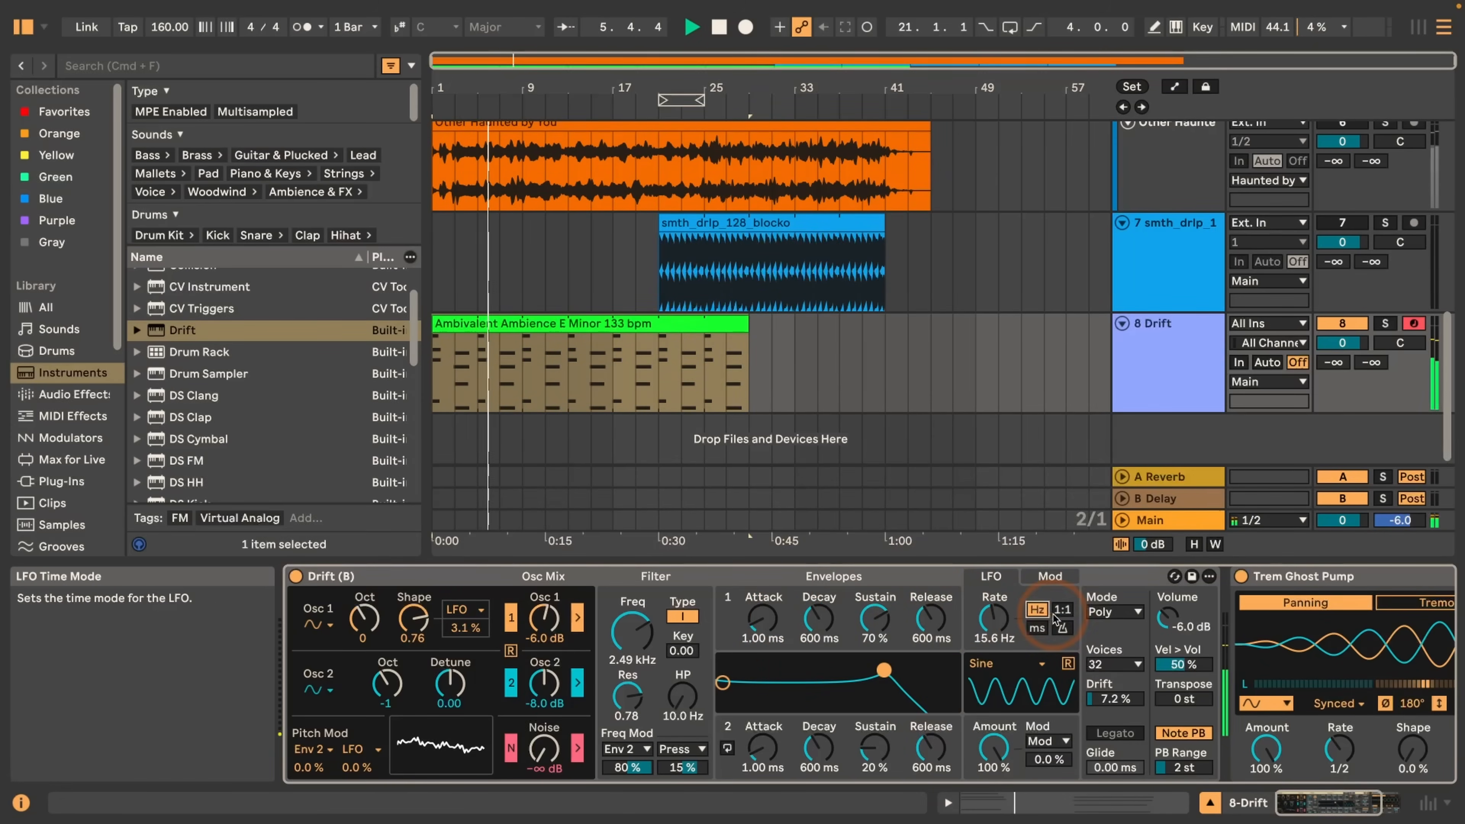
click(1037, 628)
drag(993, 618, 993, 586)
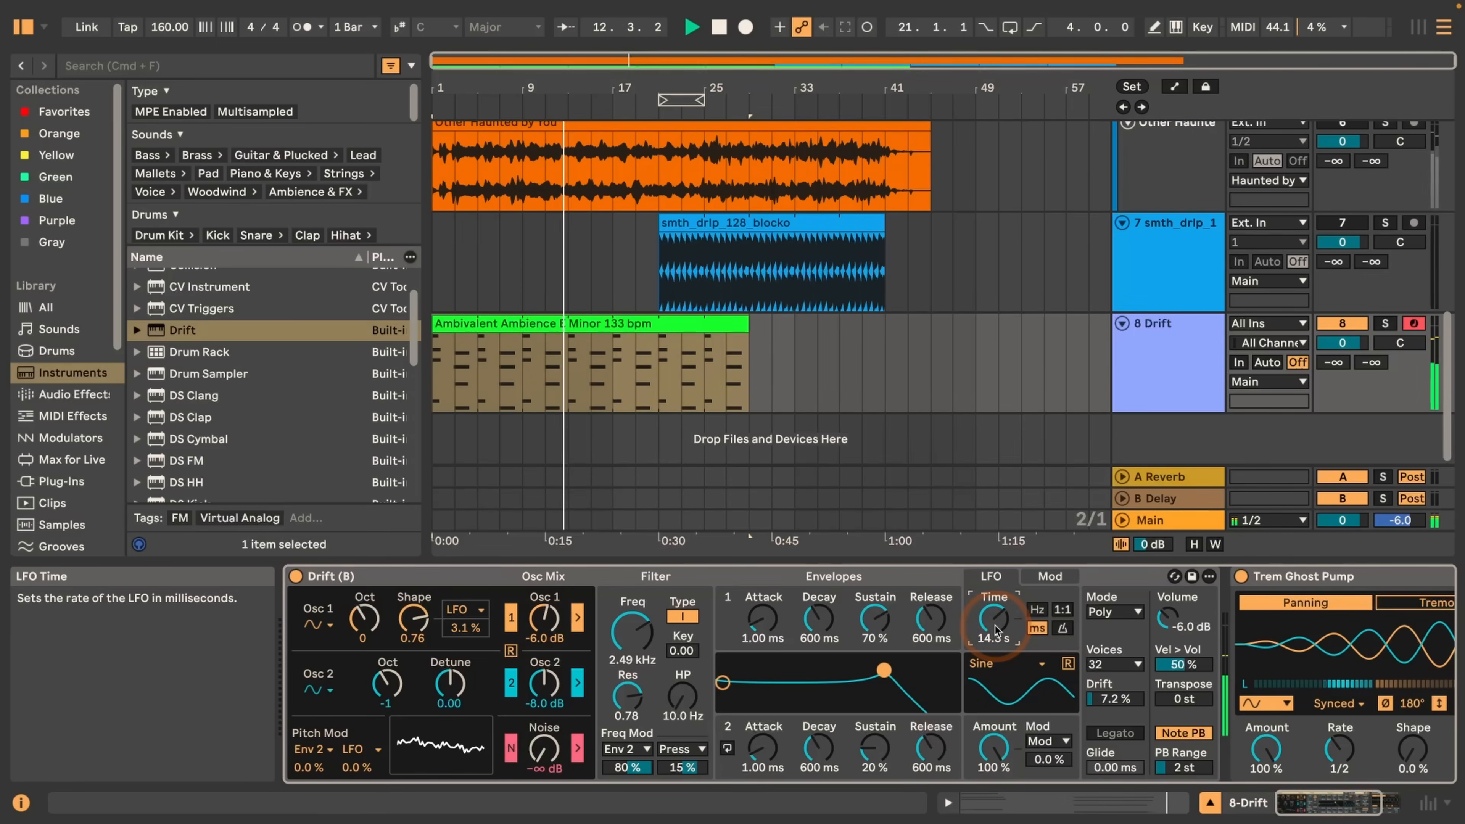
Step: Compare Drift's A and B states during playback and stop the transport
click(743, 649)
key(p)
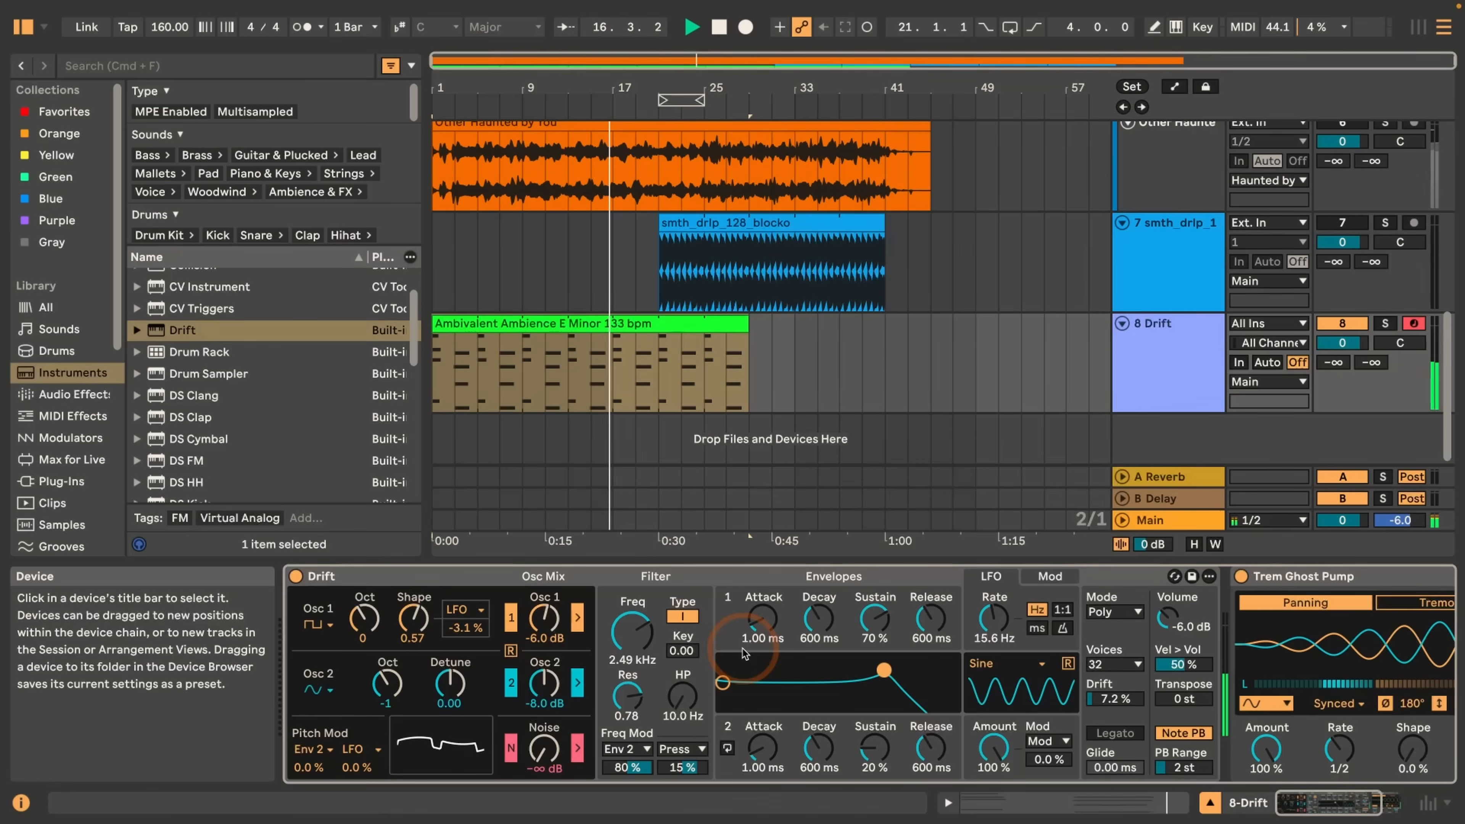
key(p)
key(space)
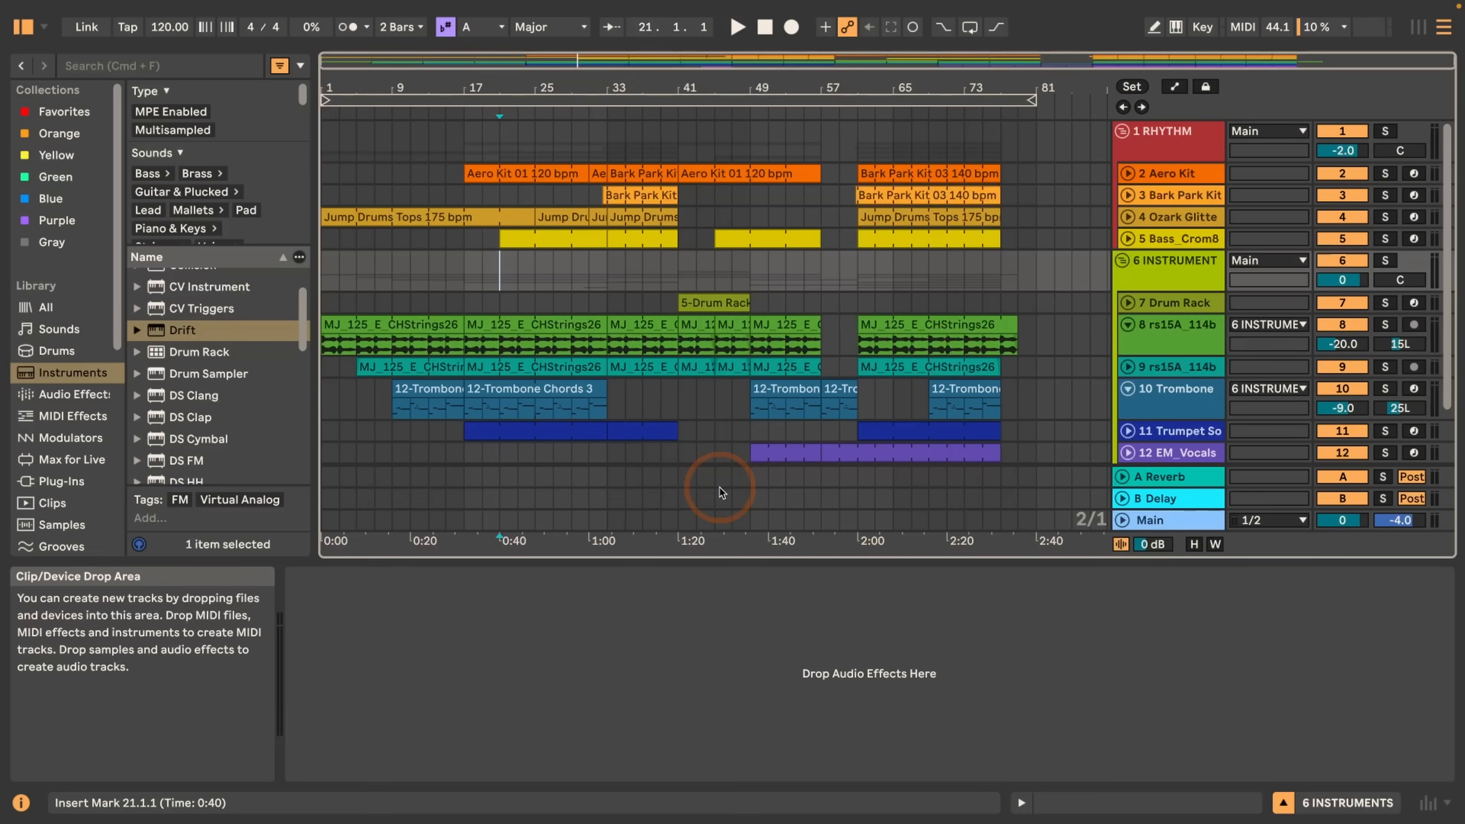
Step: In Session View, select the INSTRUMENTS group slots in scenes 5 and 6 and bounce the group in place
right_click(1174, 262)
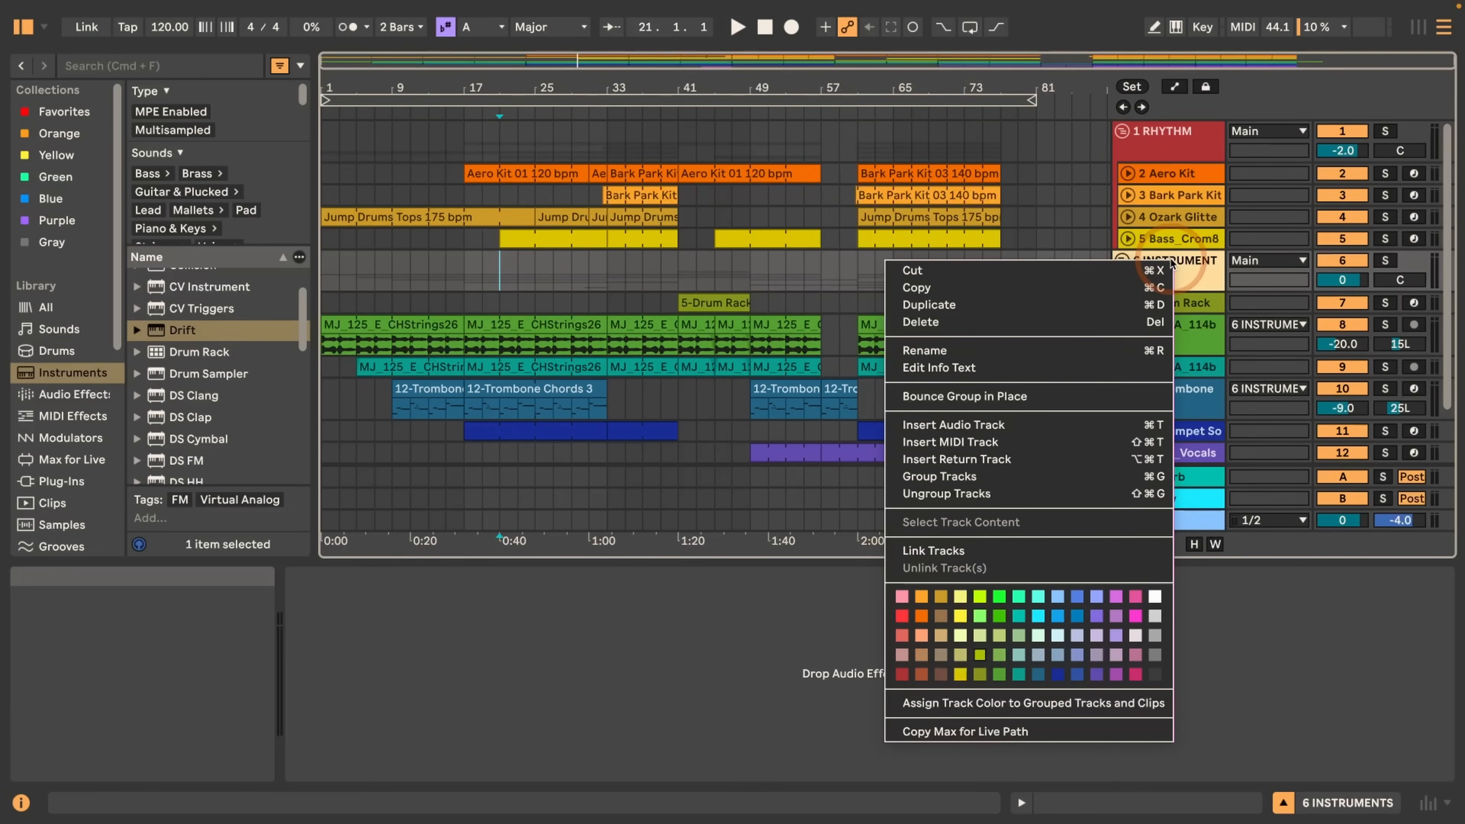
click(1190, 285)
key(Tab)
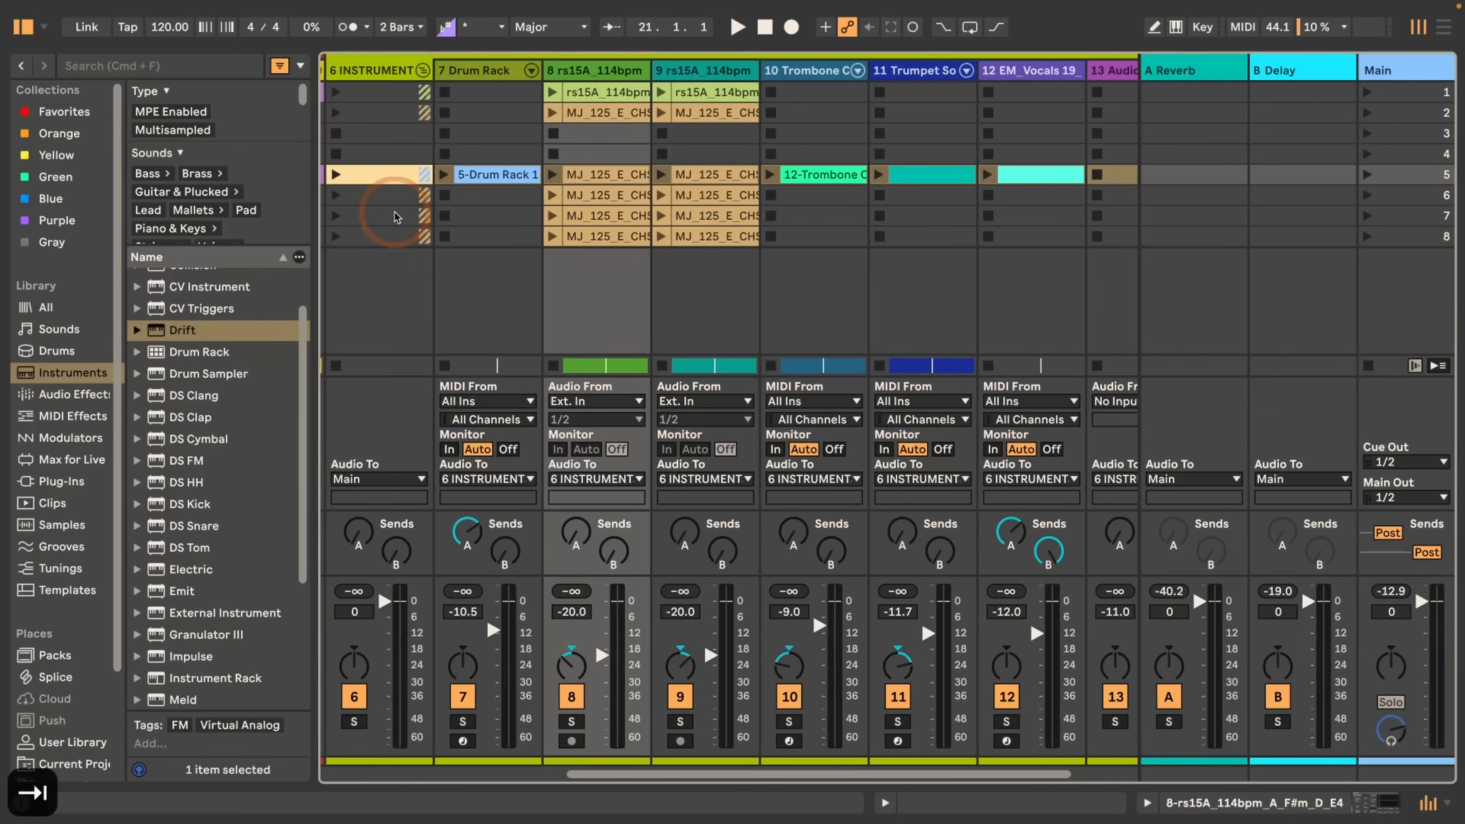
right_click(372, 173)
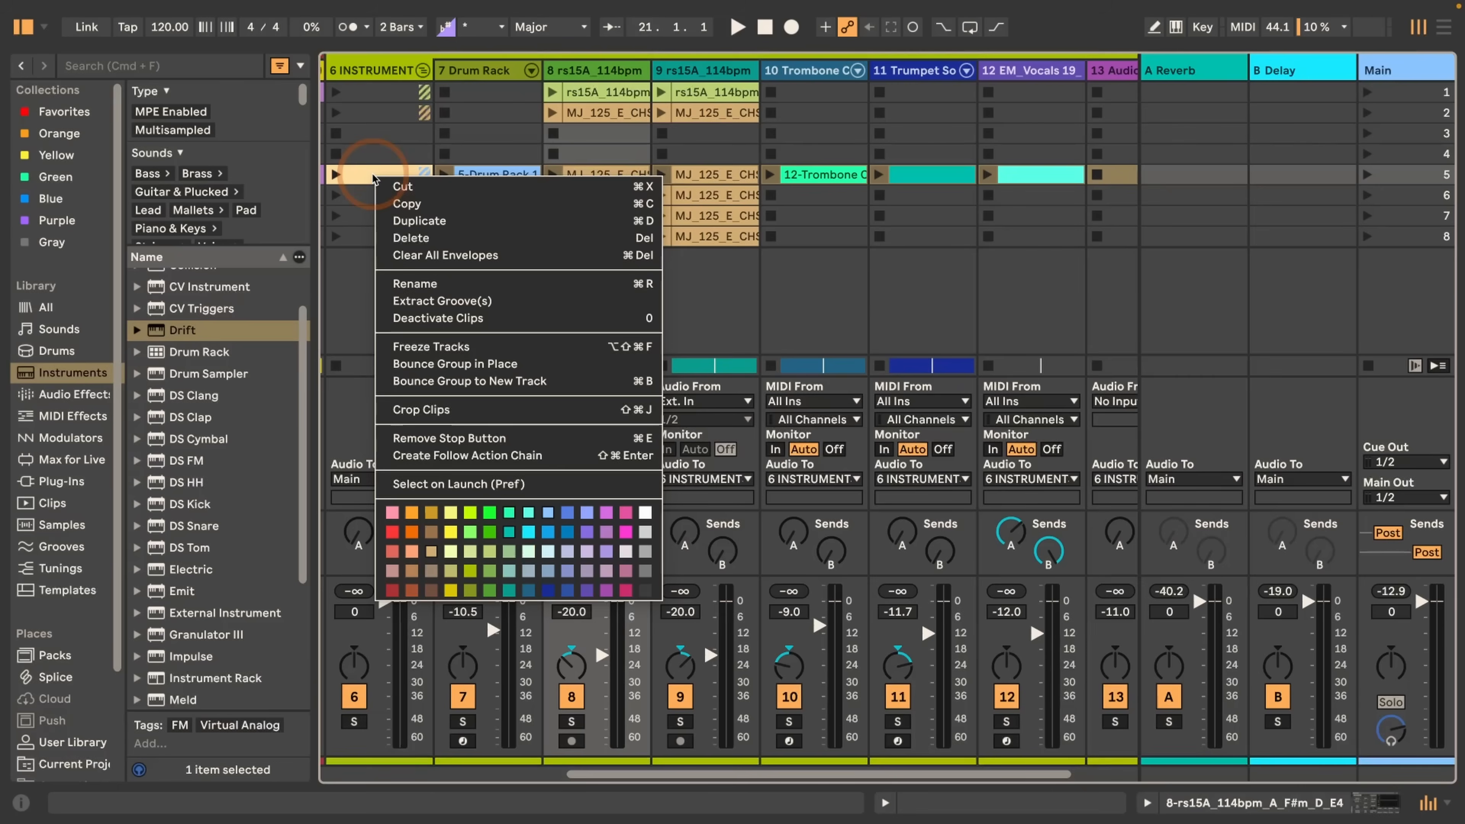
click(372, 174)
shift+click(376, 190)
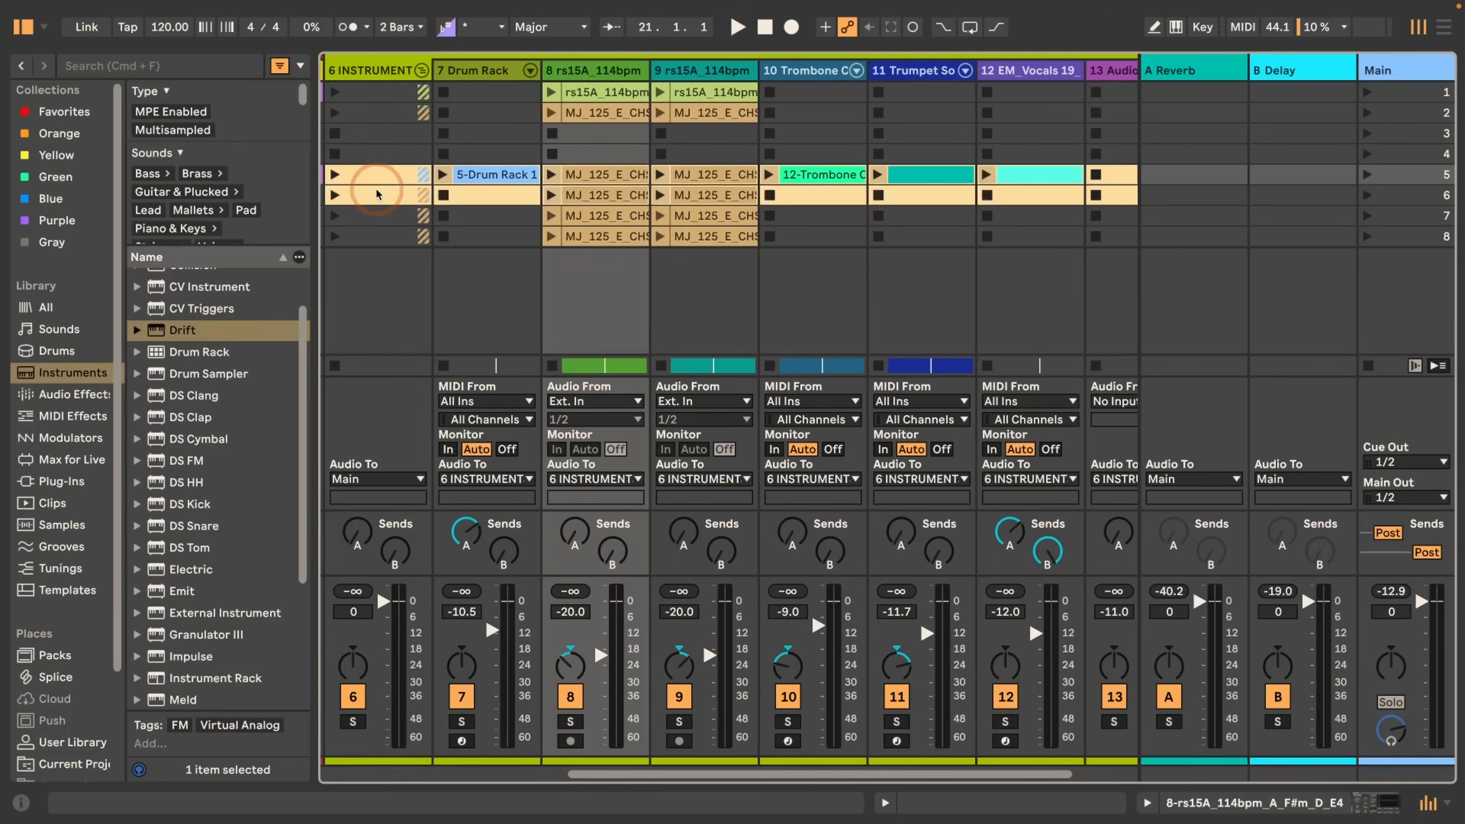
right_click(375, 176)
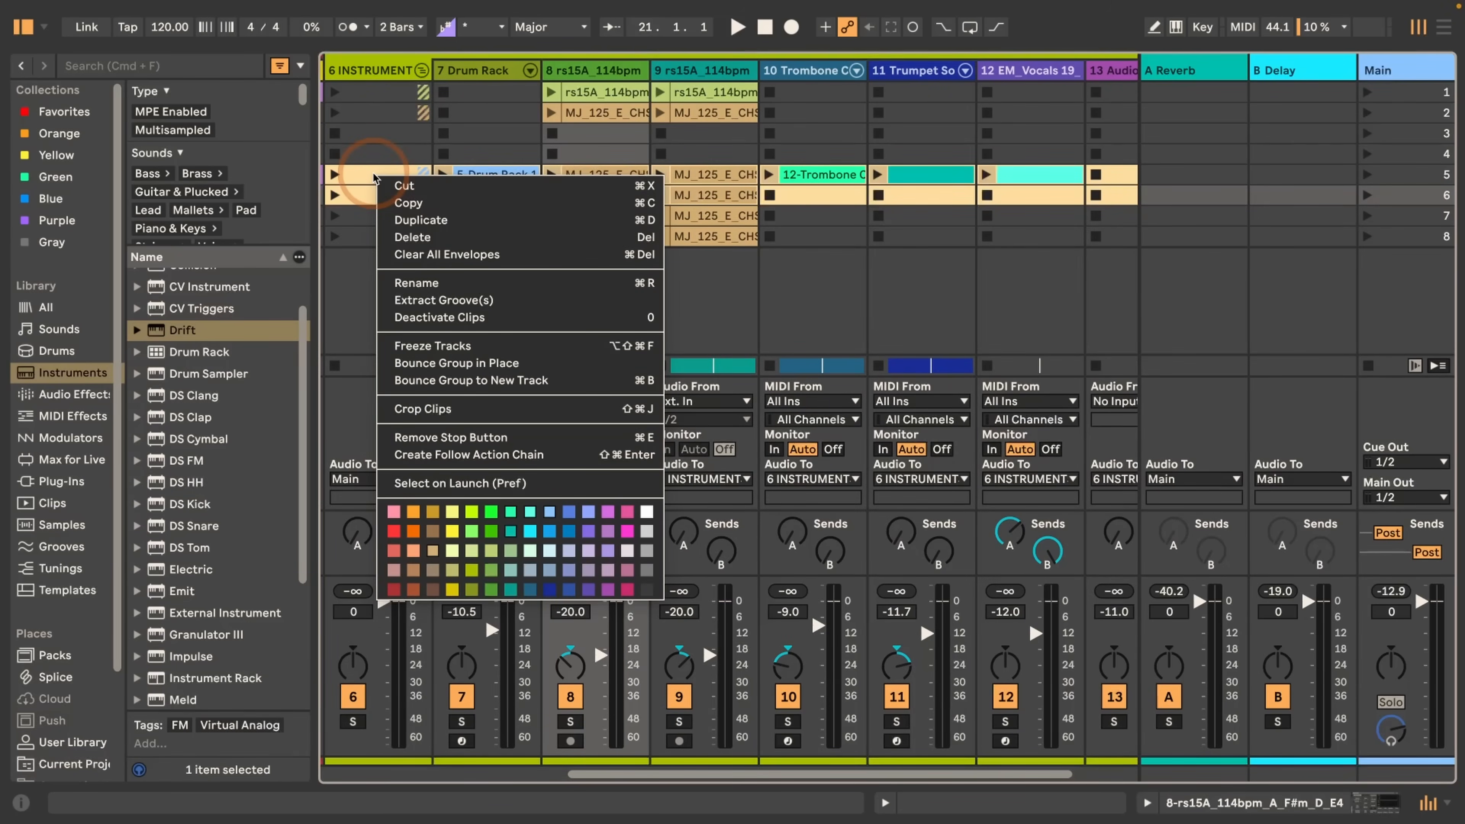
click(456, 362)
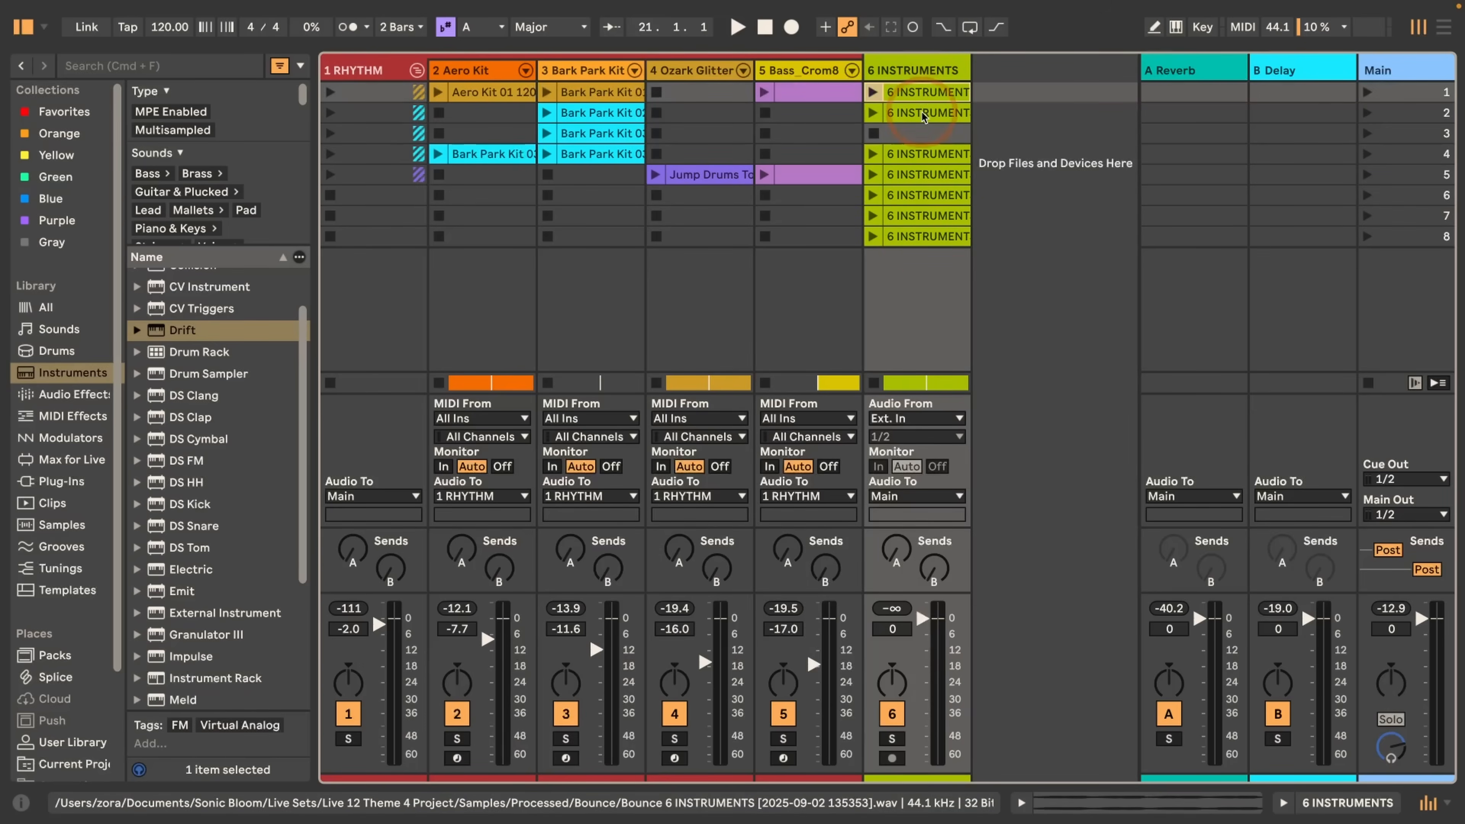
Step: Inspect the bounced INSTRUMENTS audio in Session and Arrangement Views and undo the bounce in place
double_click(923, 94)
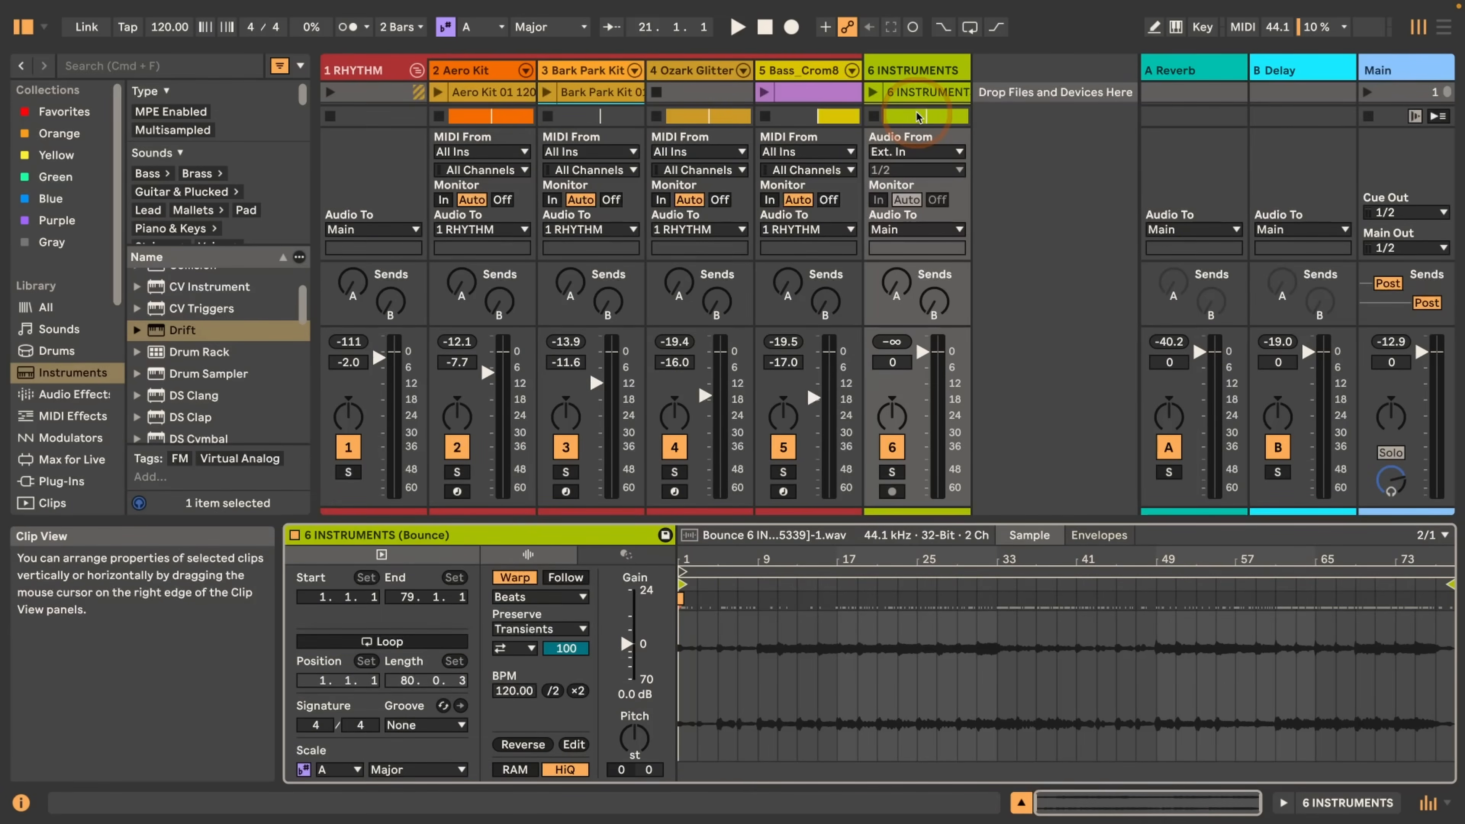
key(Tab)
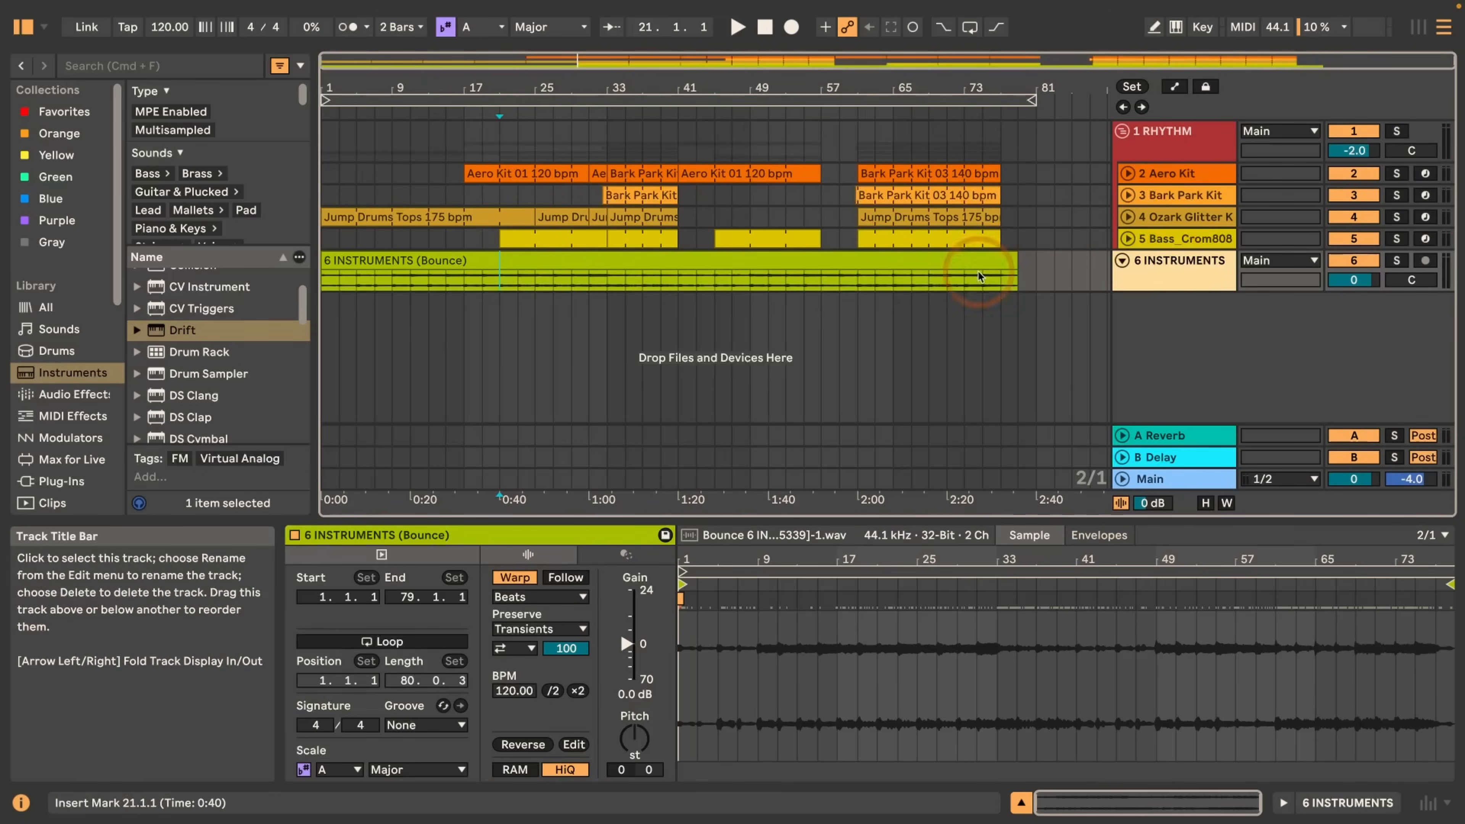
click(515, 269)
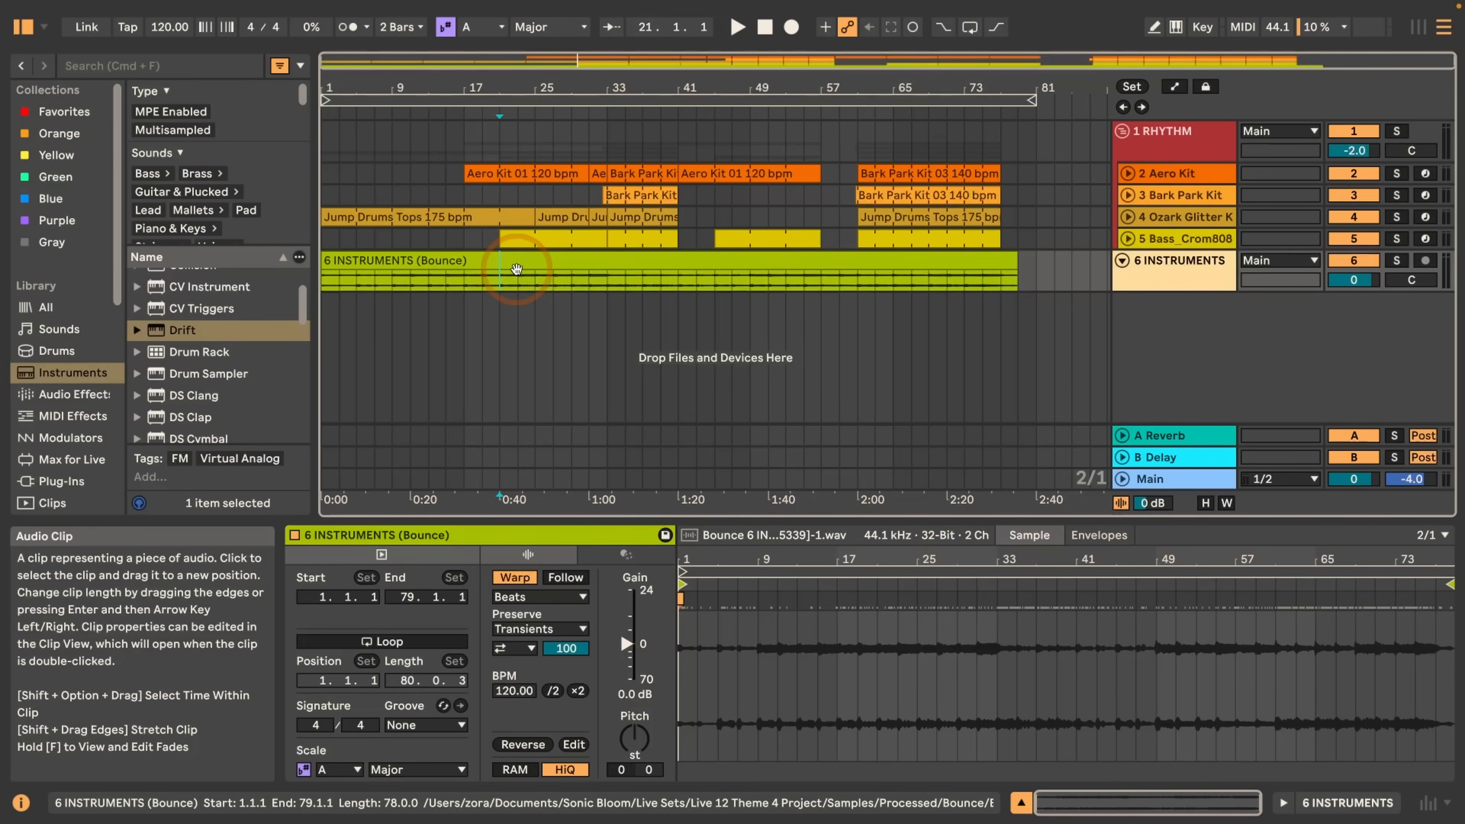
key(super+z)
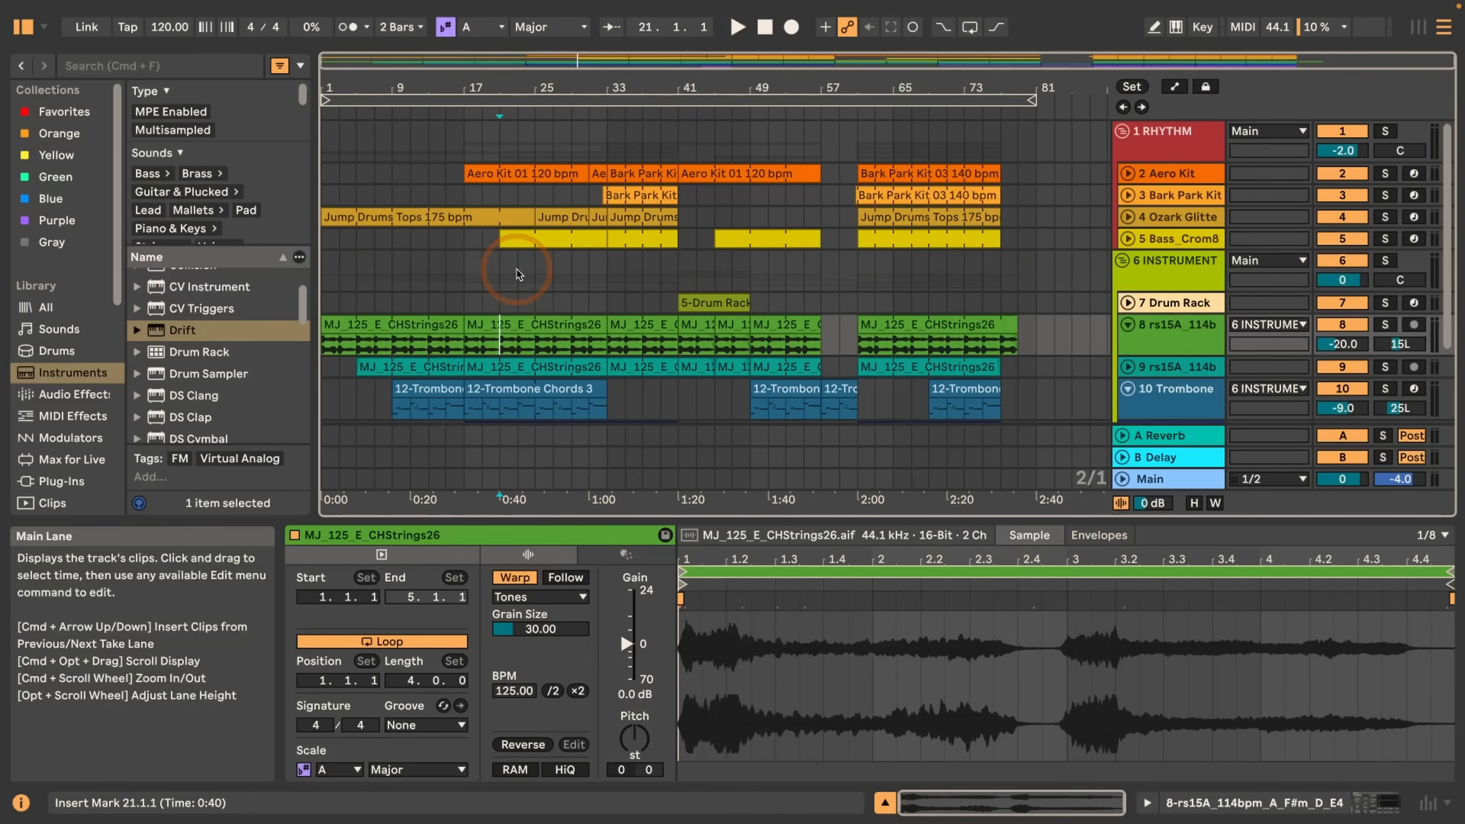
Step: In Session View, bounce the INSTRUMENTS group's scene 5 slot to a new track and examine its source clips
key(Tab)
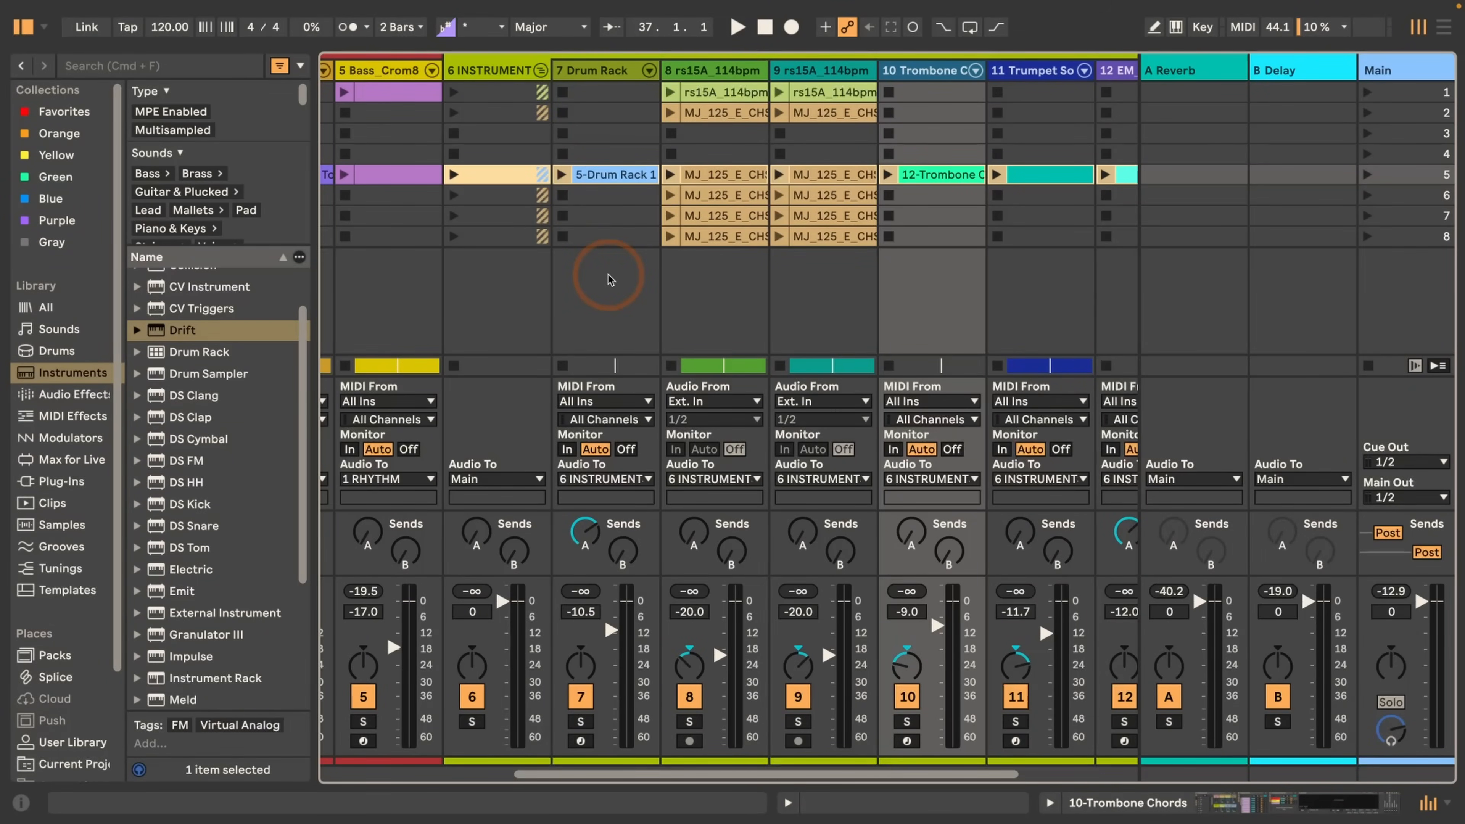
right_click(492, 177)
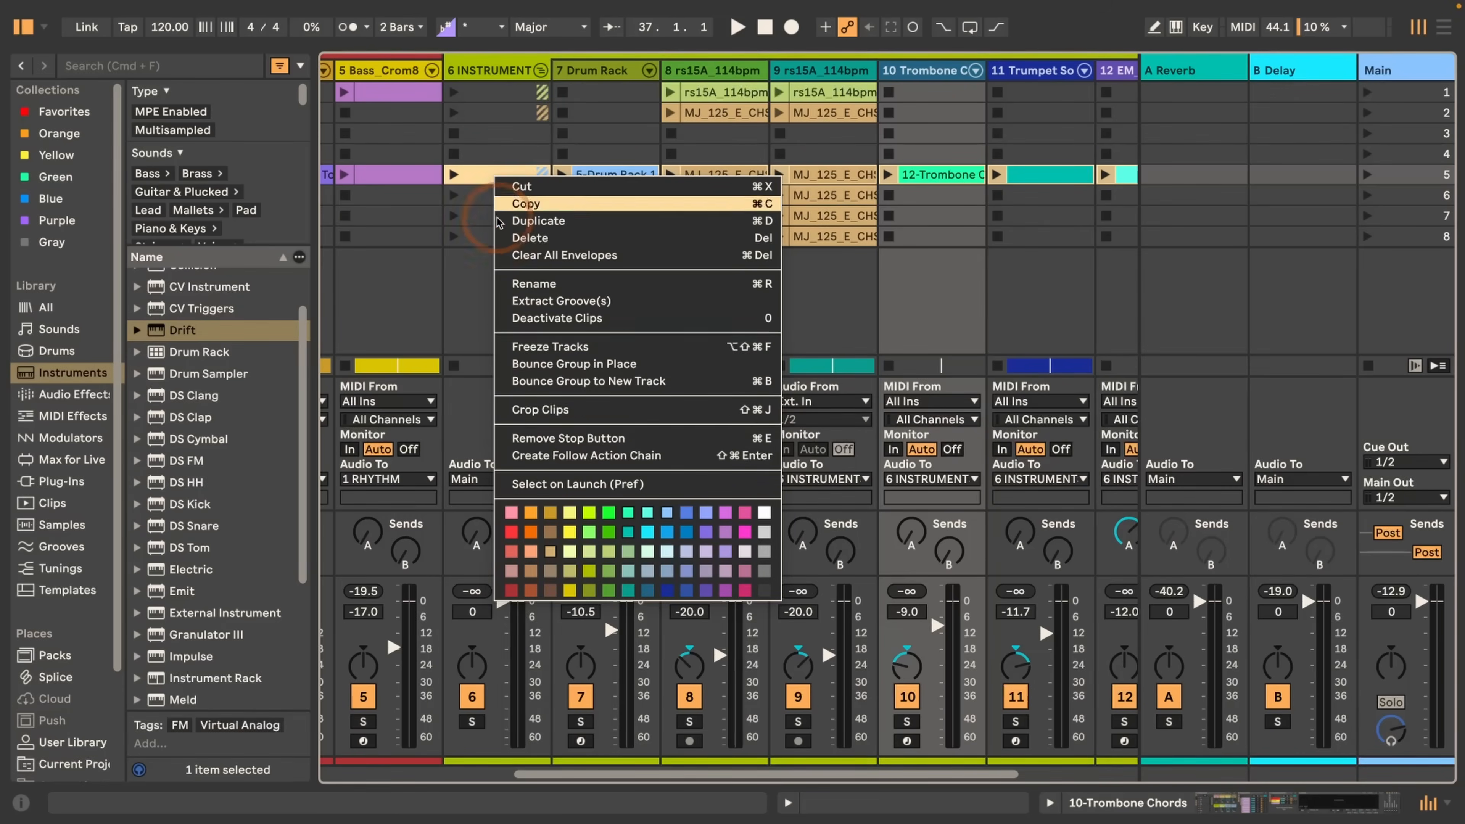
click(761, 381)
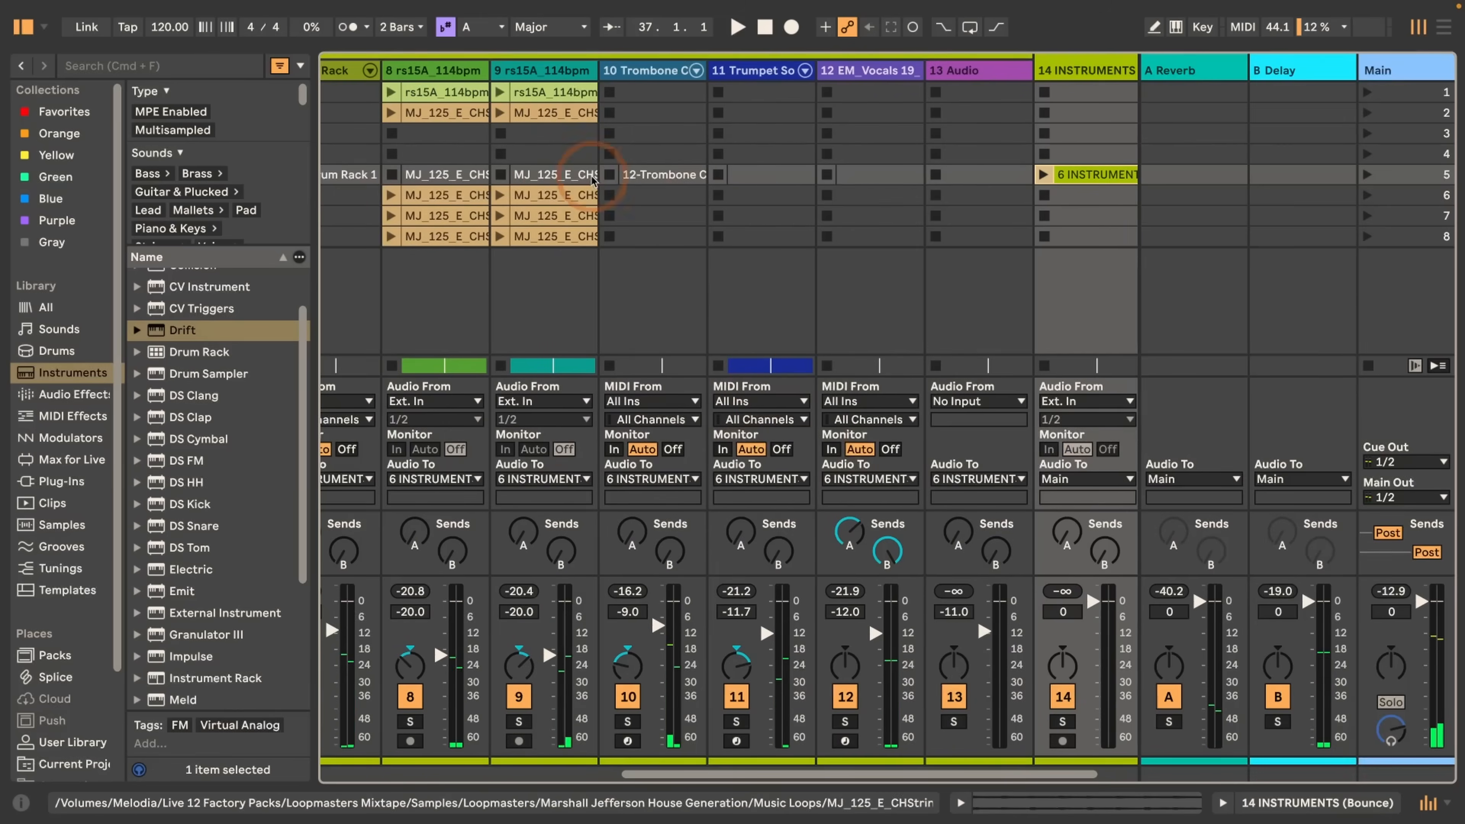
click(1025, 179)
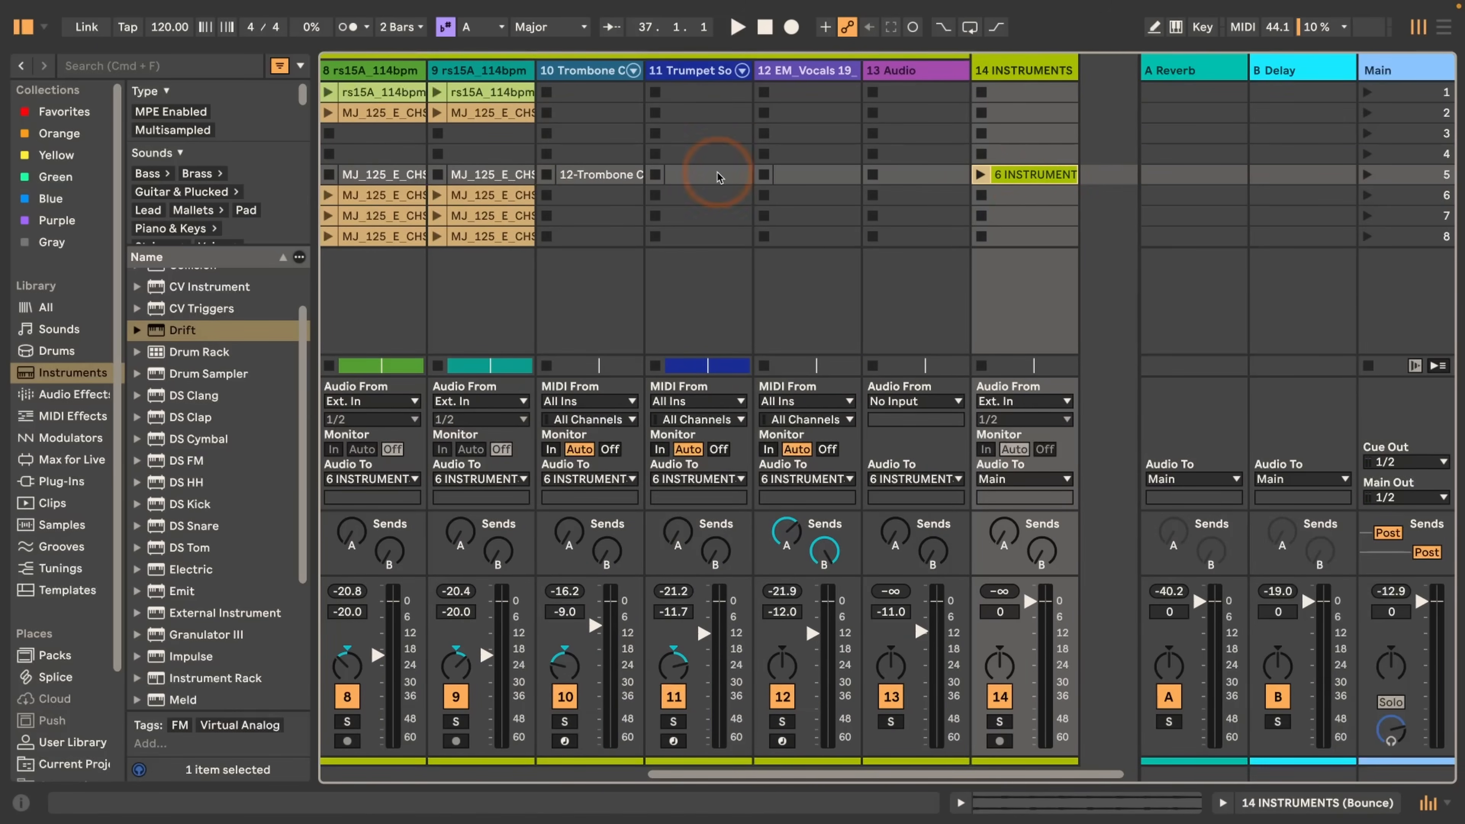
scroll(713, 170, left, 10)
scroll(470, 174, left, 5)
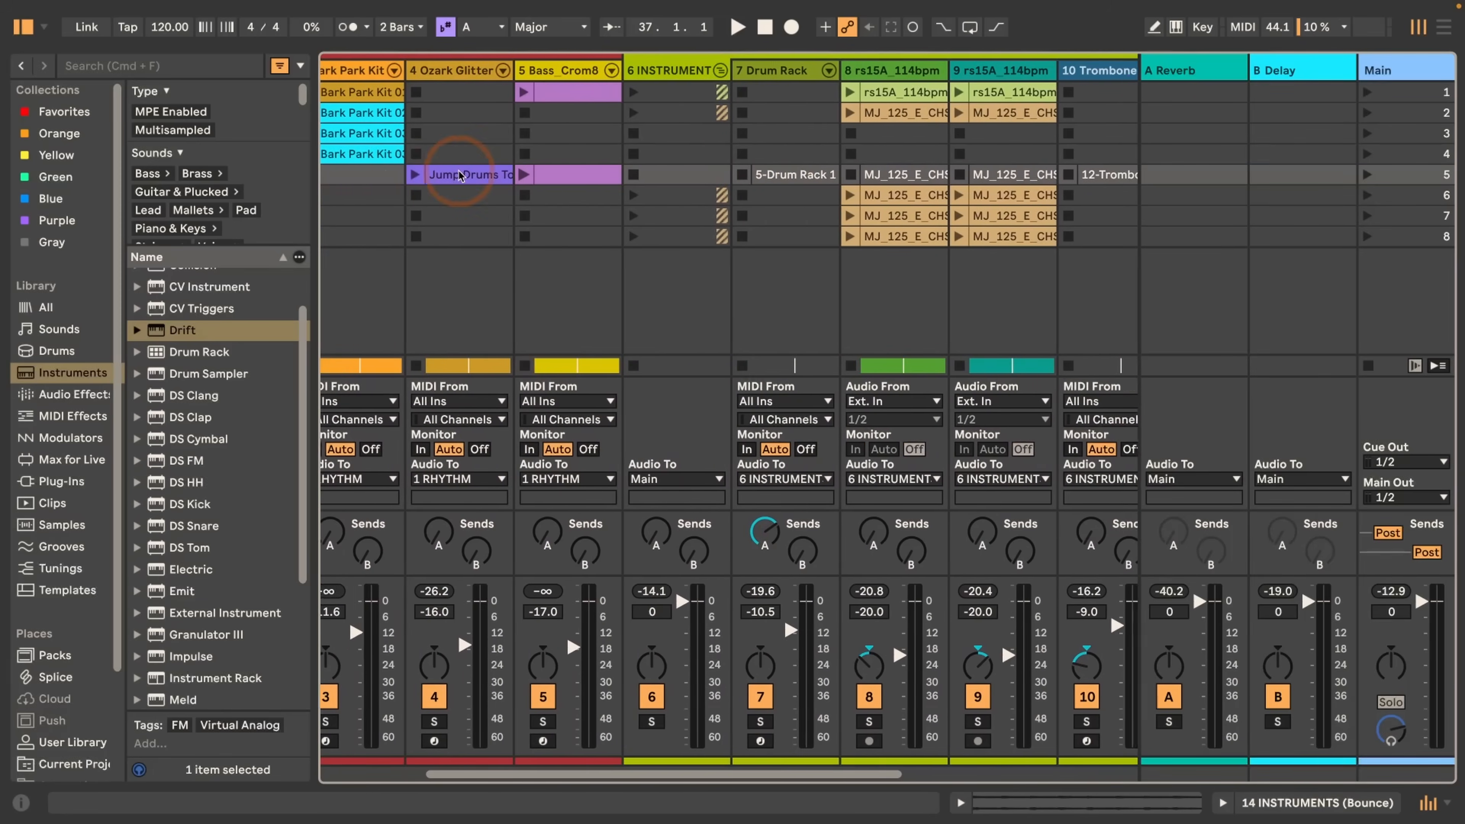
scroll(407, 178, right, 15)
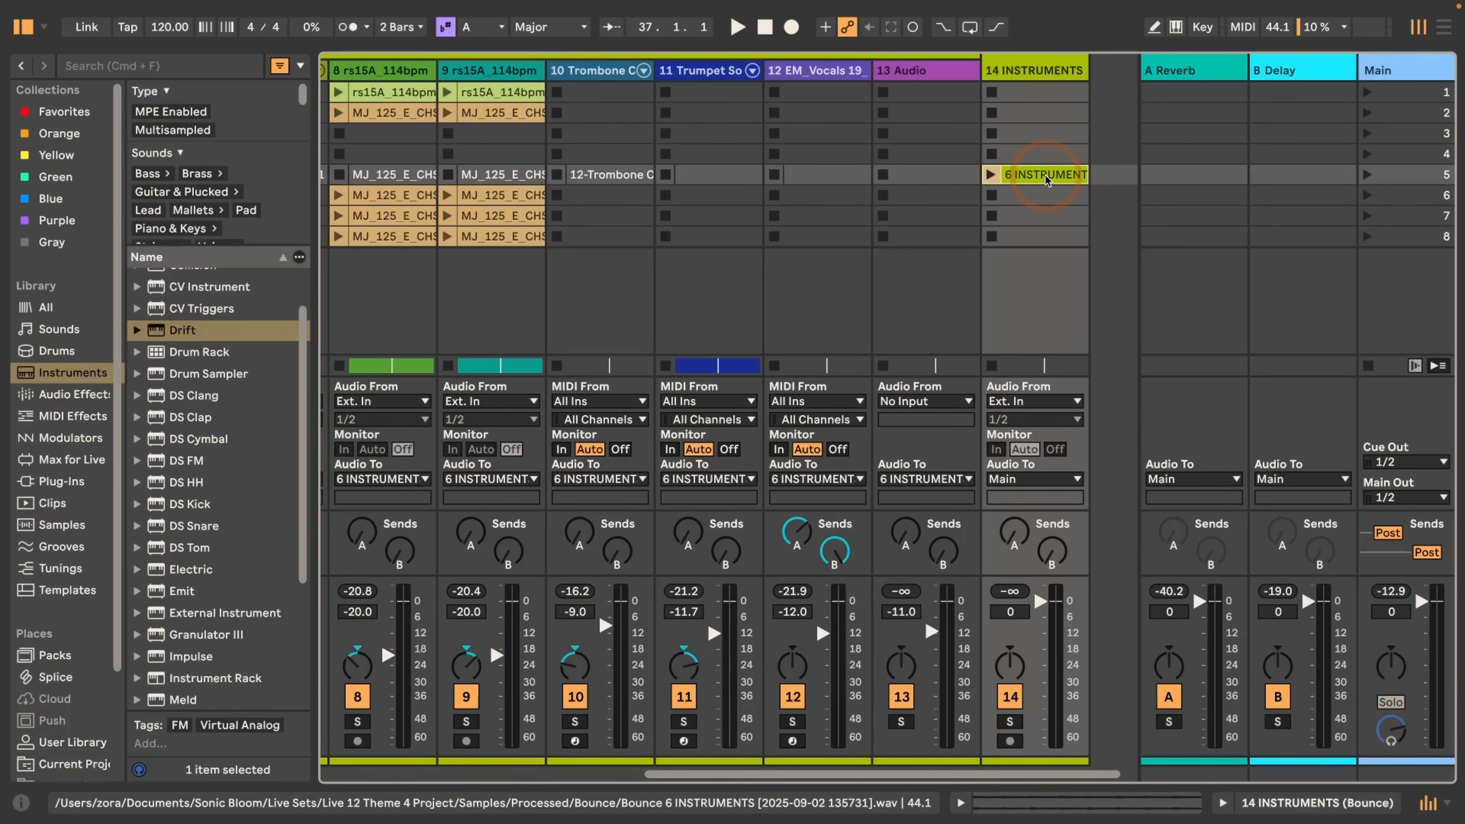
Step: In Arrangement View, select bars 1 to 81 across all tracks and review the bounce commands for that time selection
key(Tab)
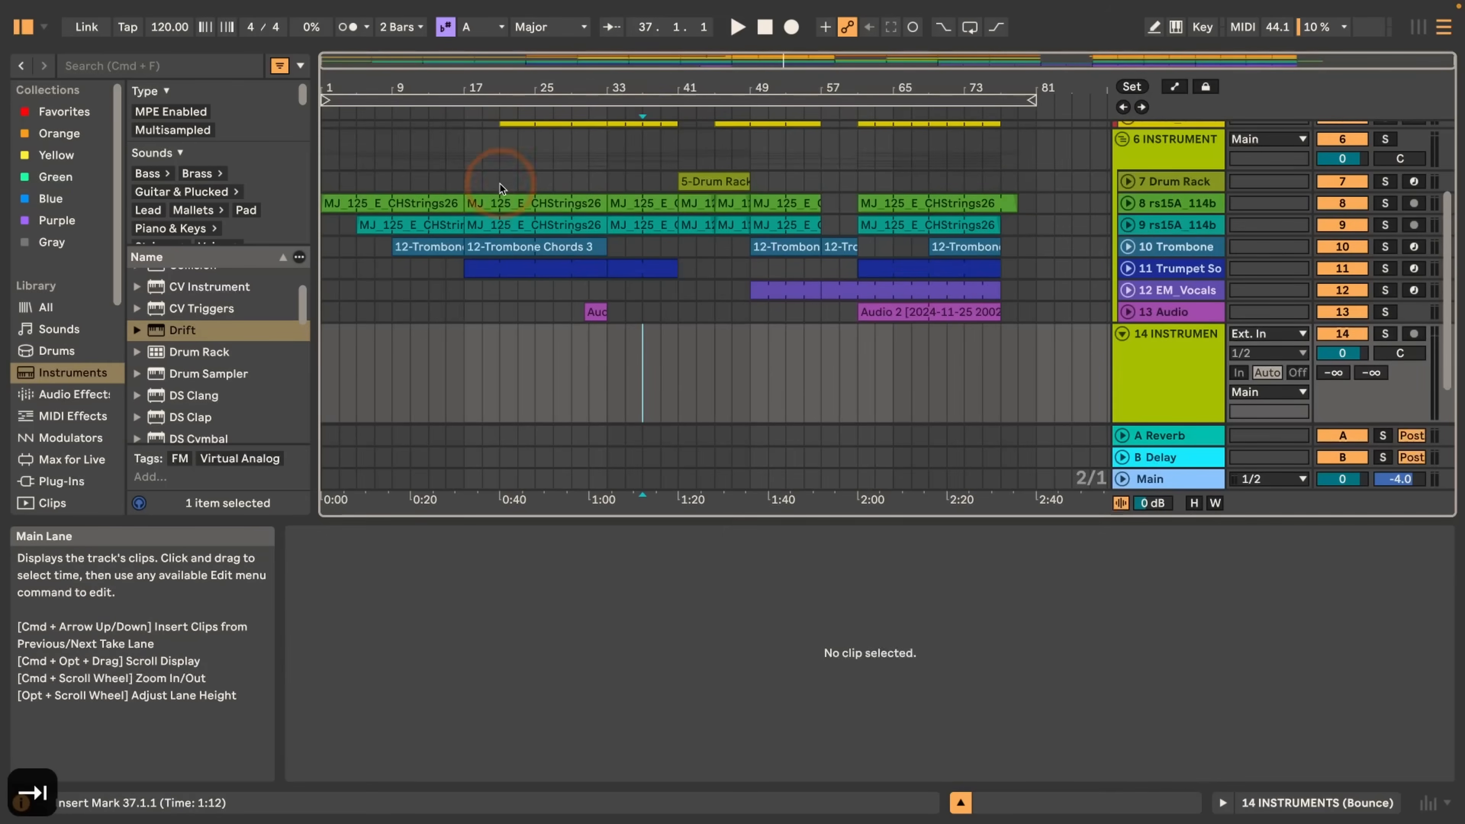
scroll(498, 187, up, 4)
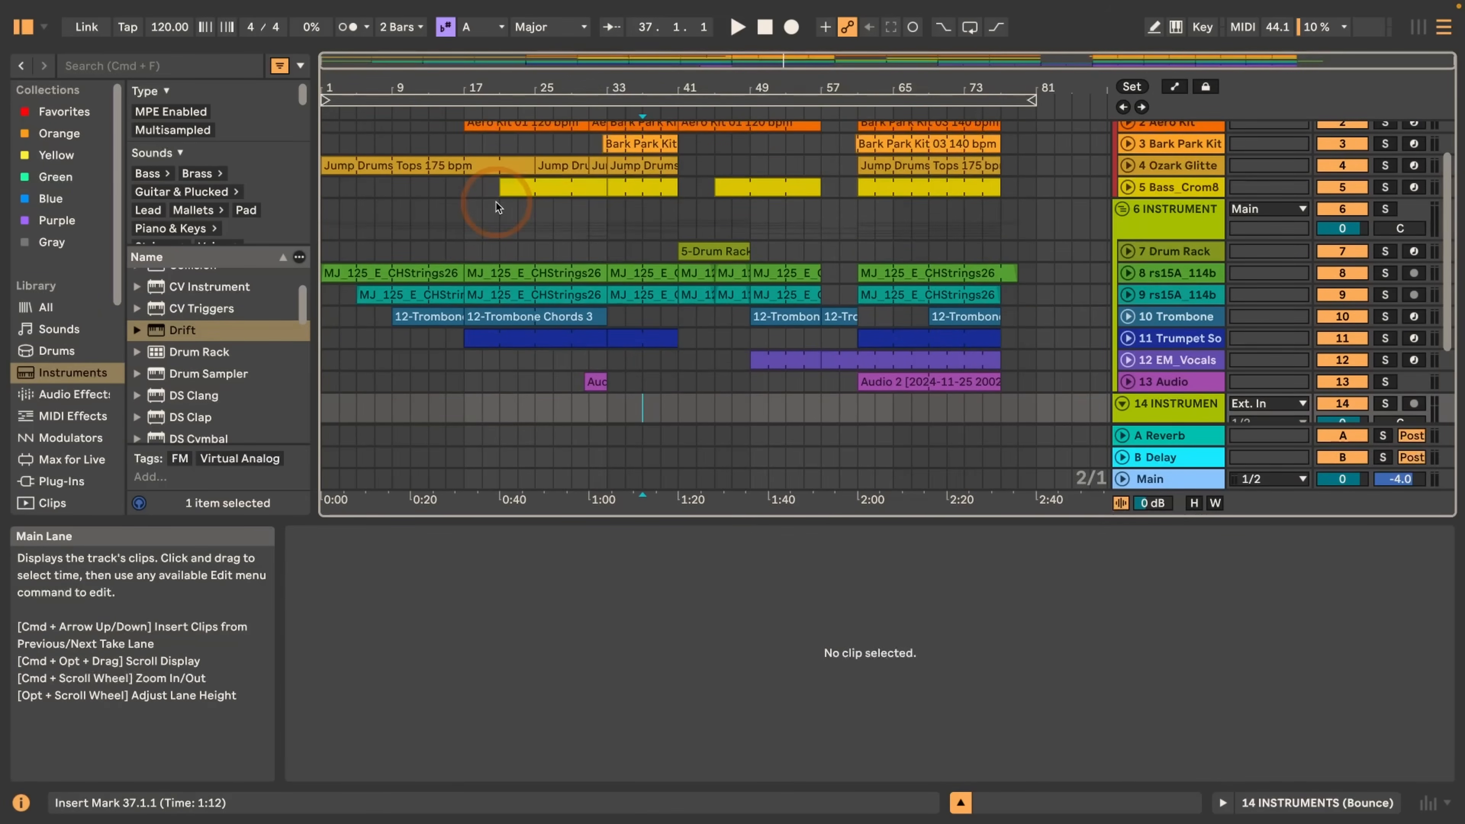
scroll(495, 203, up, 2)
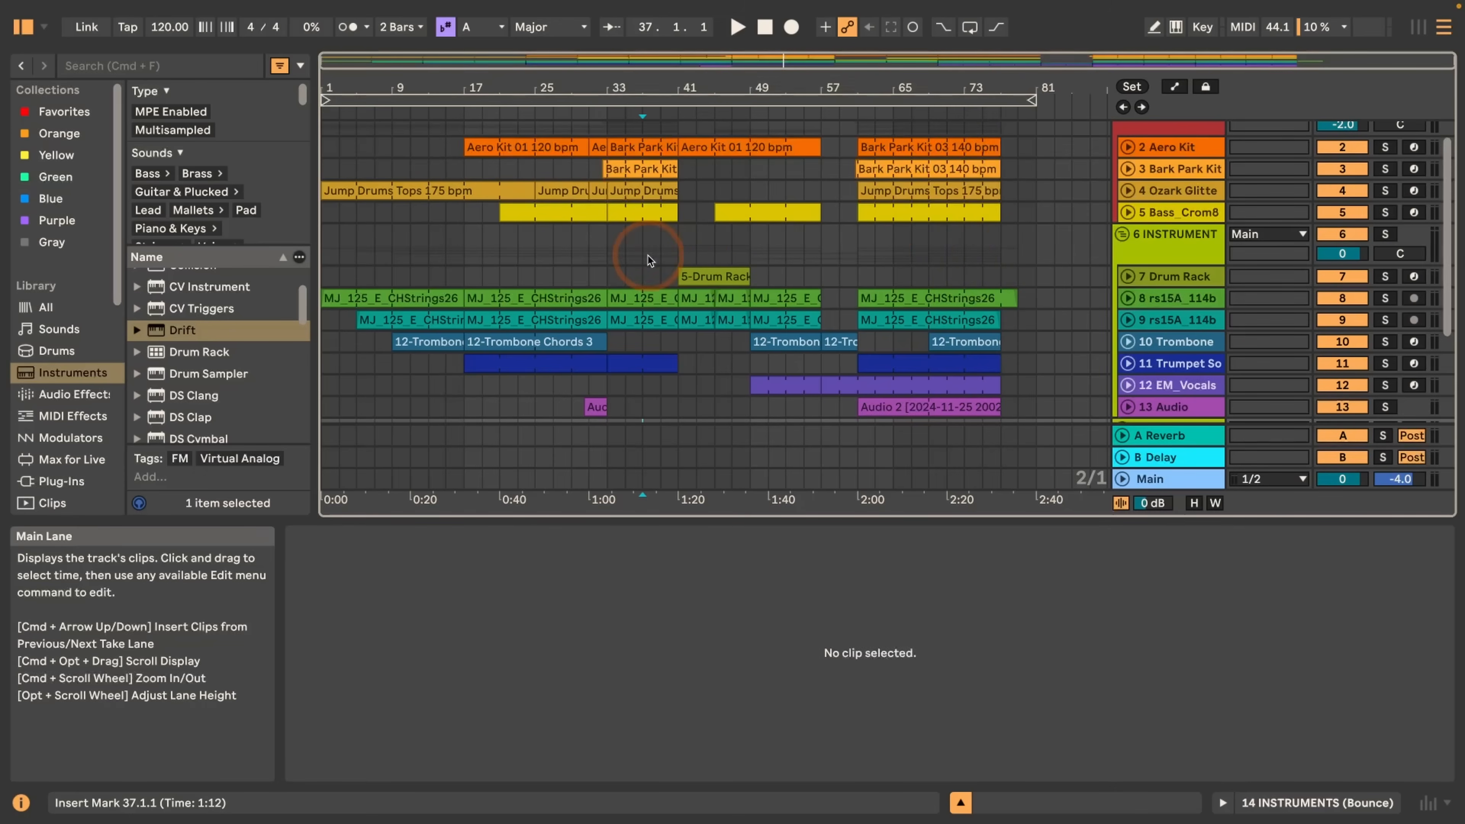
drag(1052, 250, 330, 237)
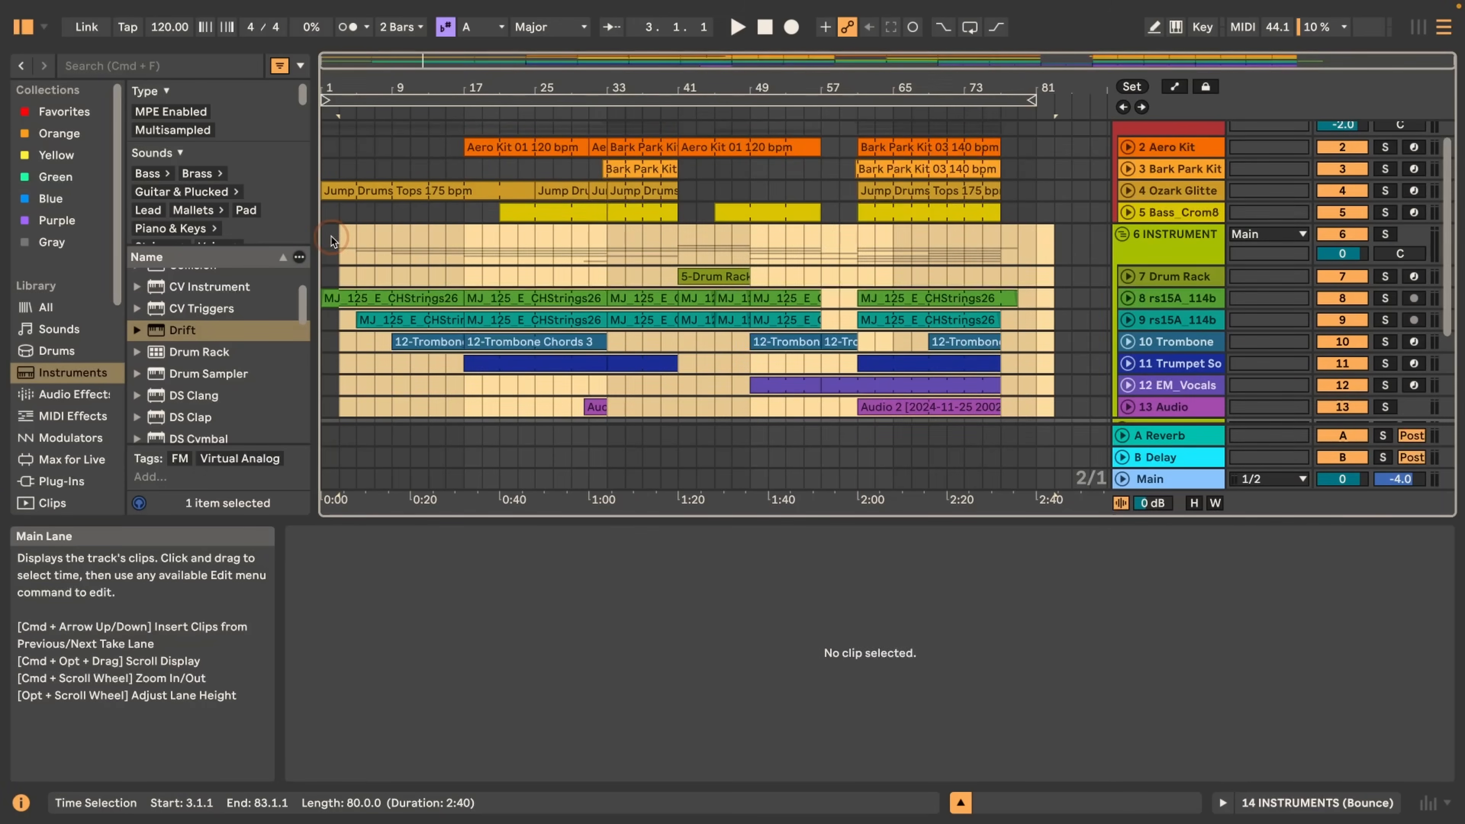
click(388, 97)
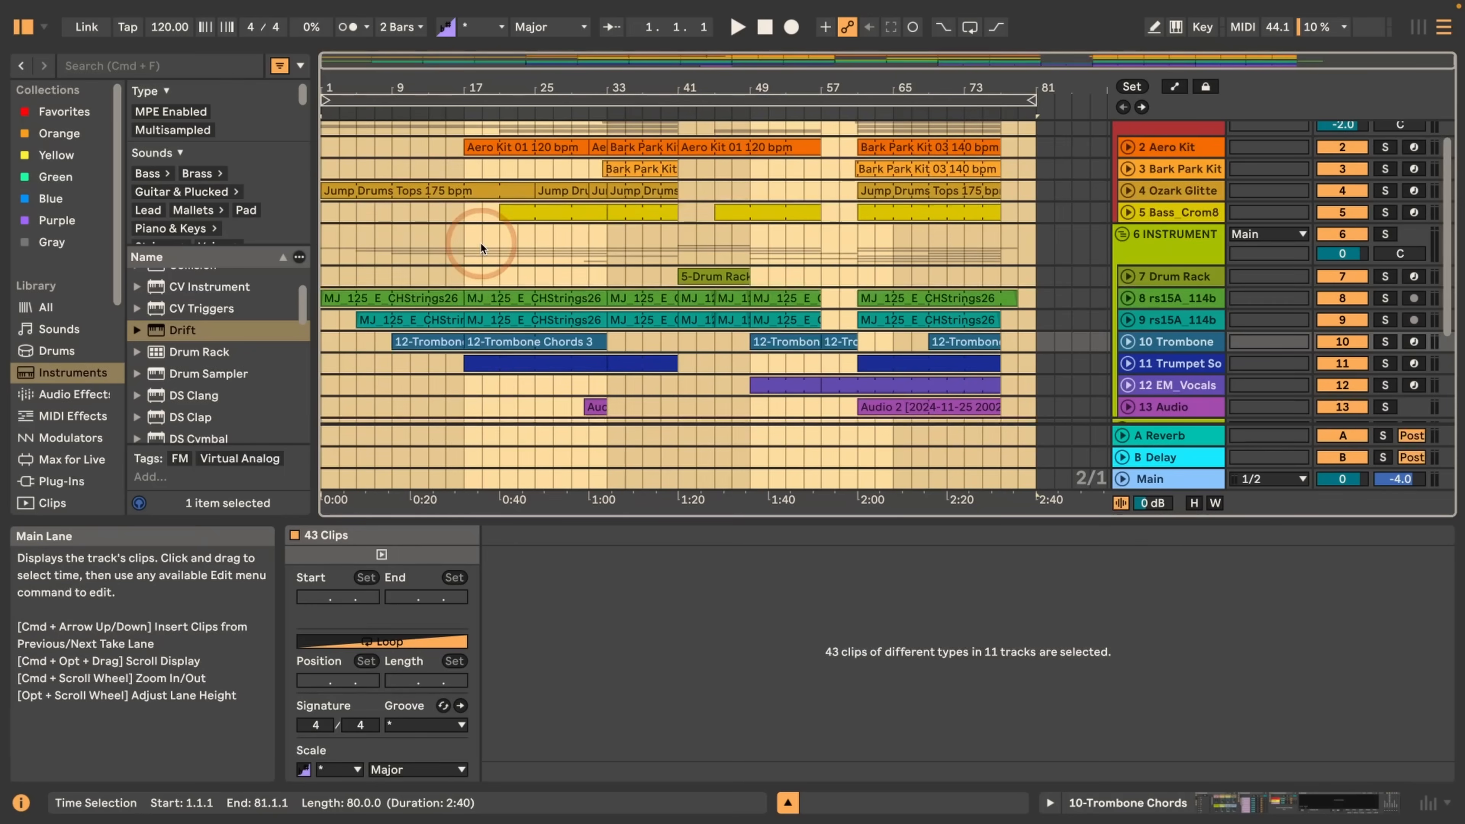
right_click(479, 242)
click(546, 548)
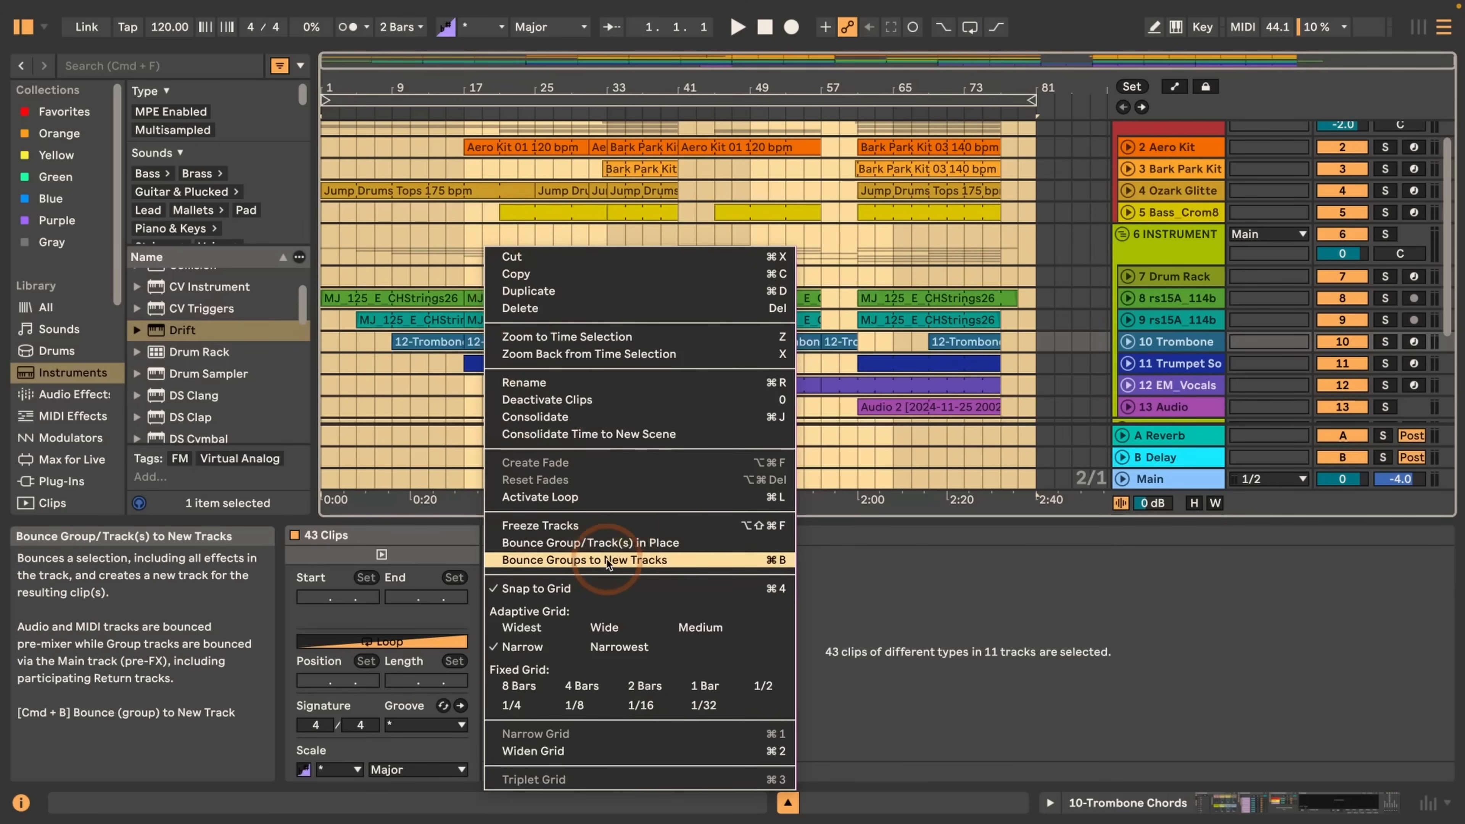
click(630, 562)
Step: Bounce bars 17 to 33 of the INSTRUMENTS group to a new track and inspect a source strings clip
drag(587, 258, 465, 261)
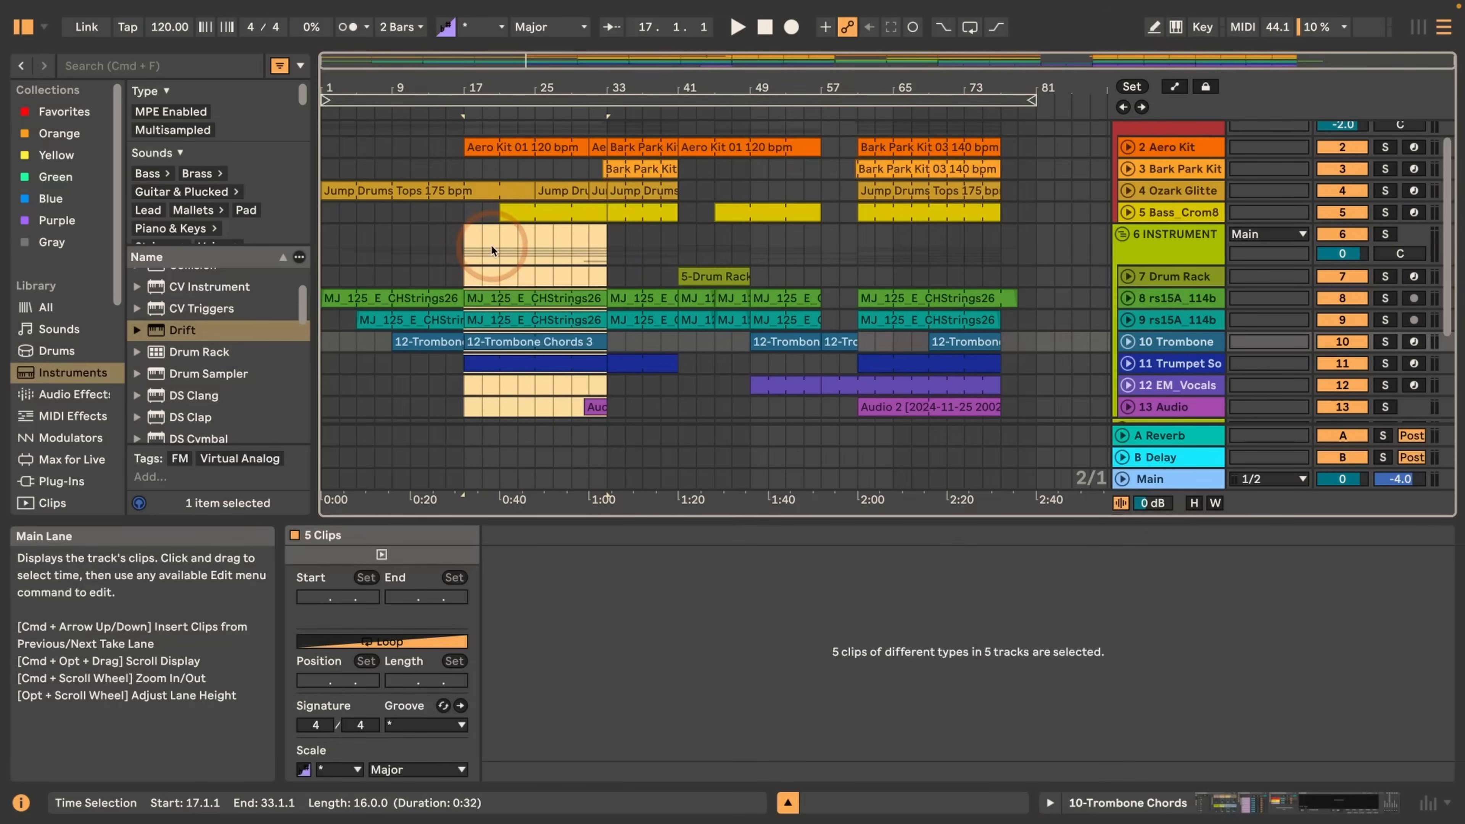
right_click(494, 245)
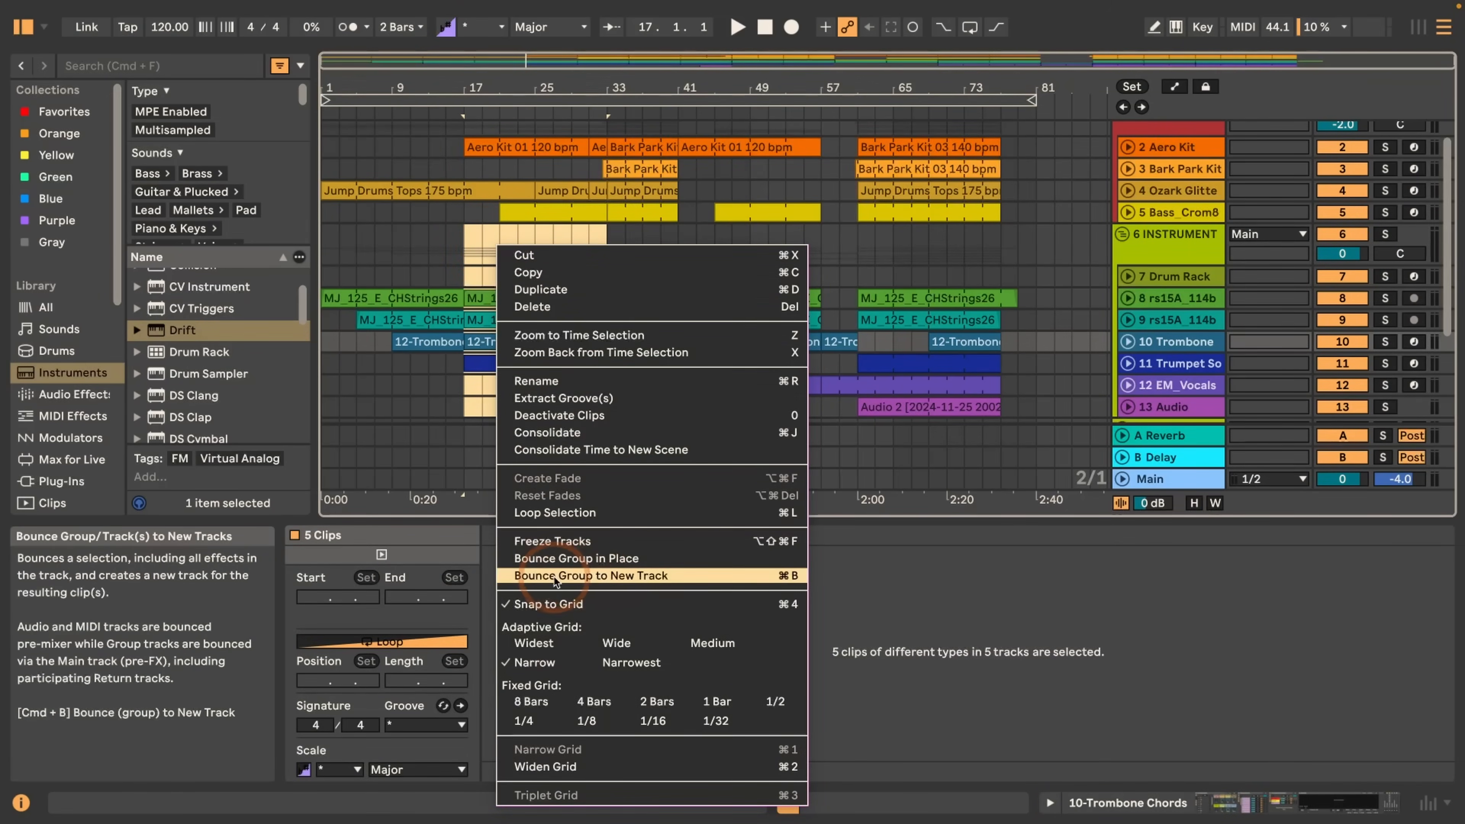
click(603, 576)
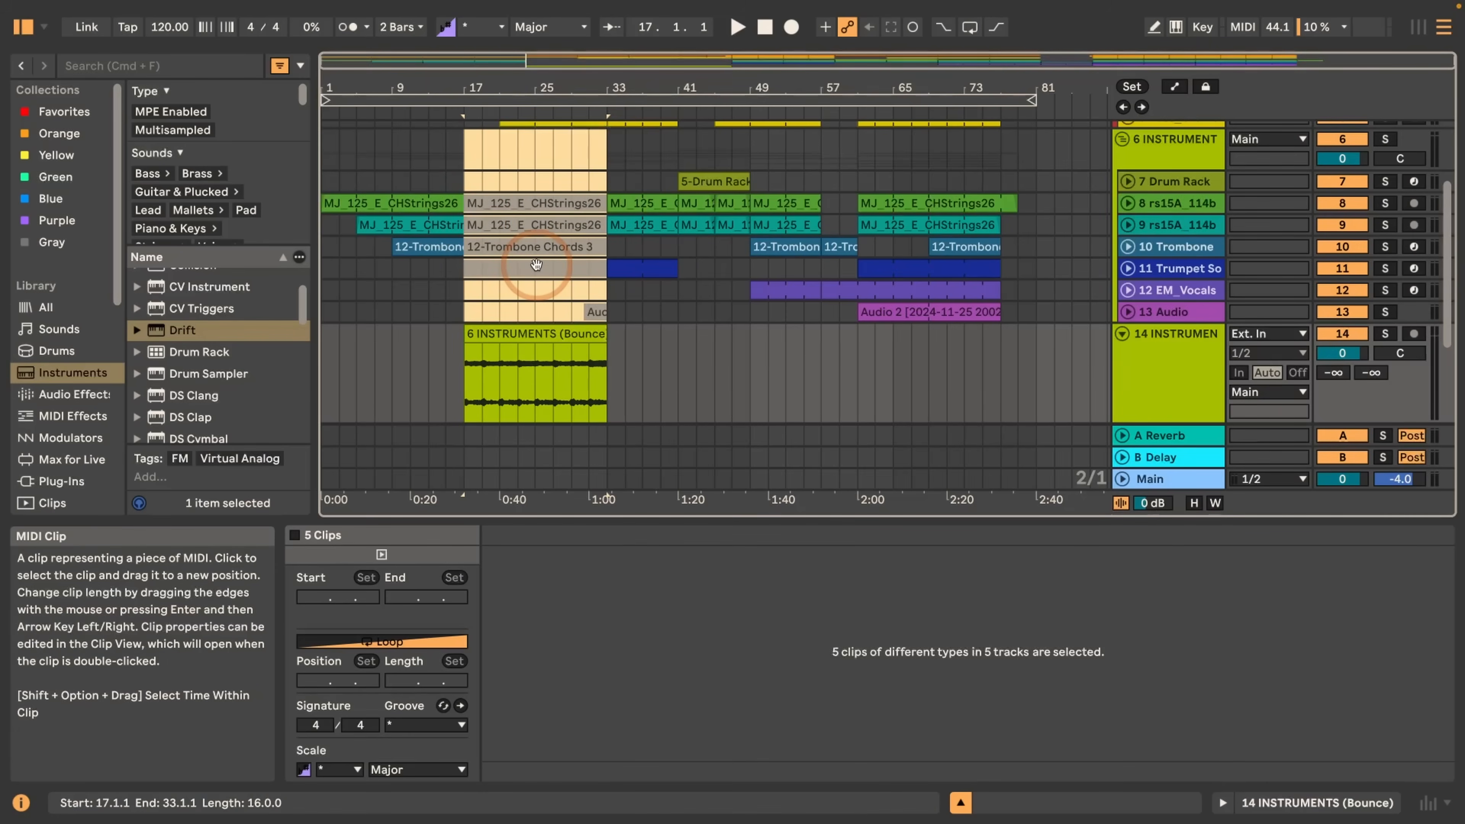
click(538, 205)
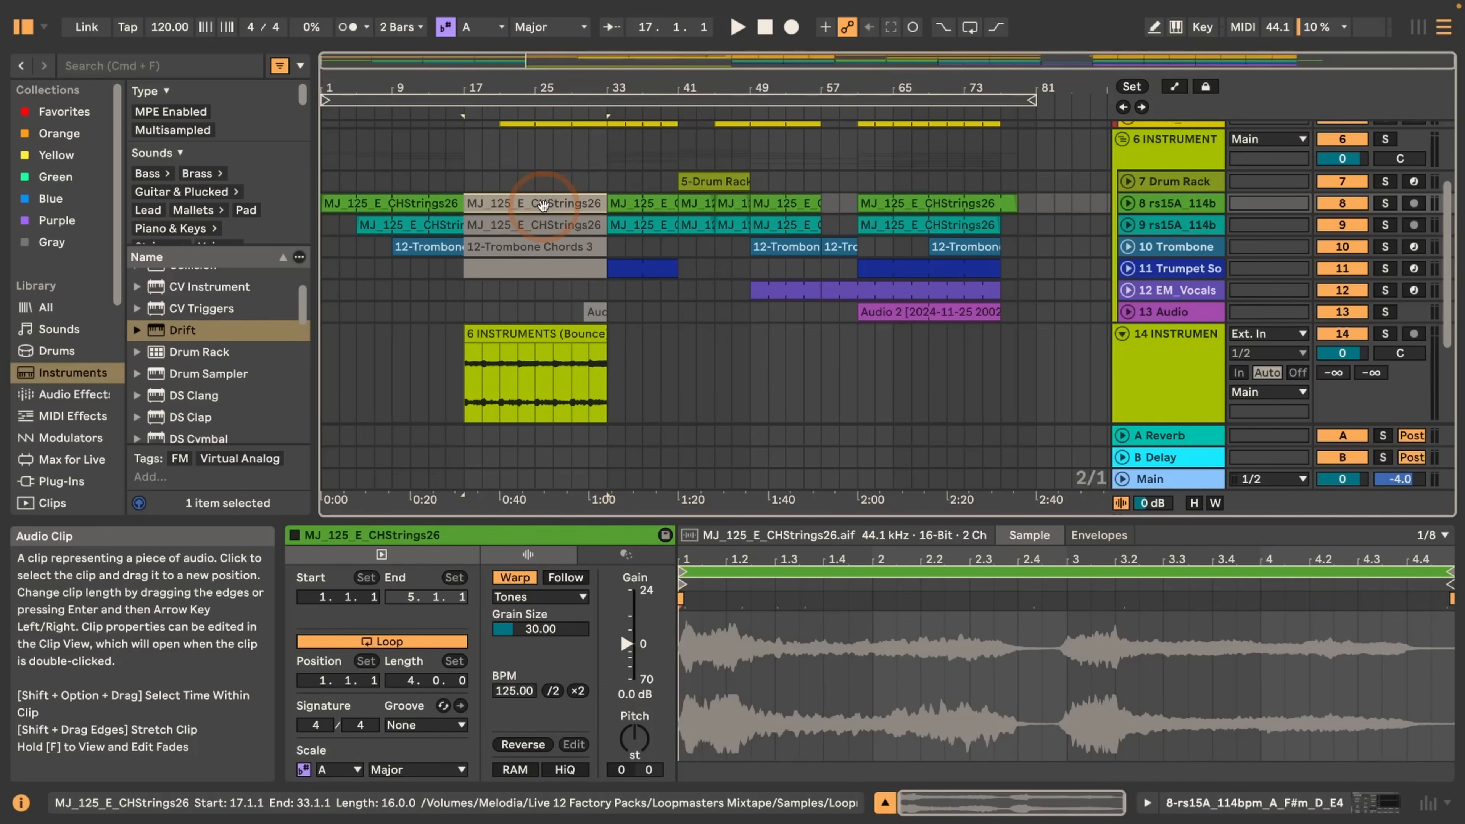
Step: Reactivate the source strings clip at bar 17 on track 8 and deactivate it again
key(0)
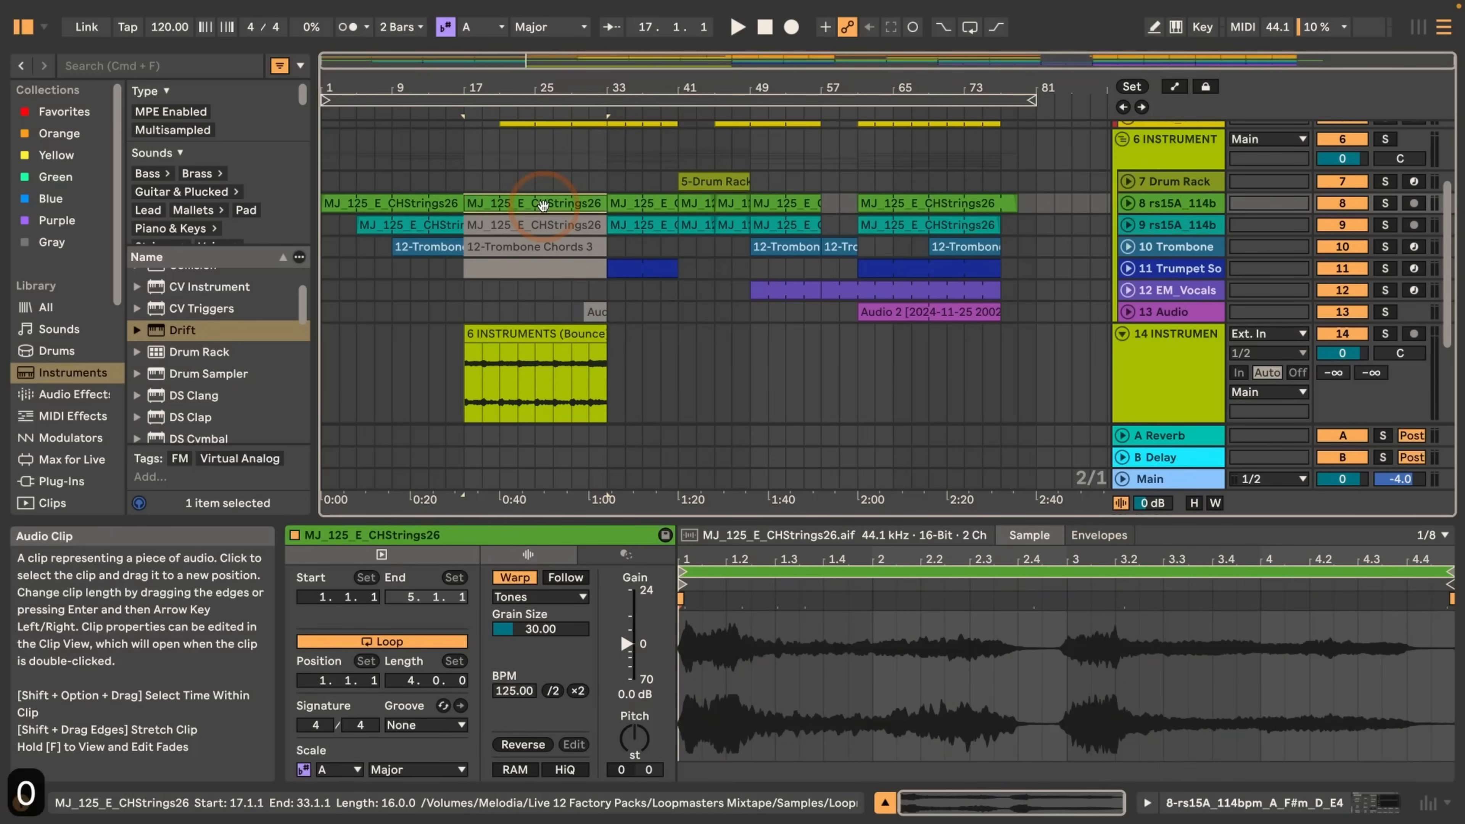
key(0)
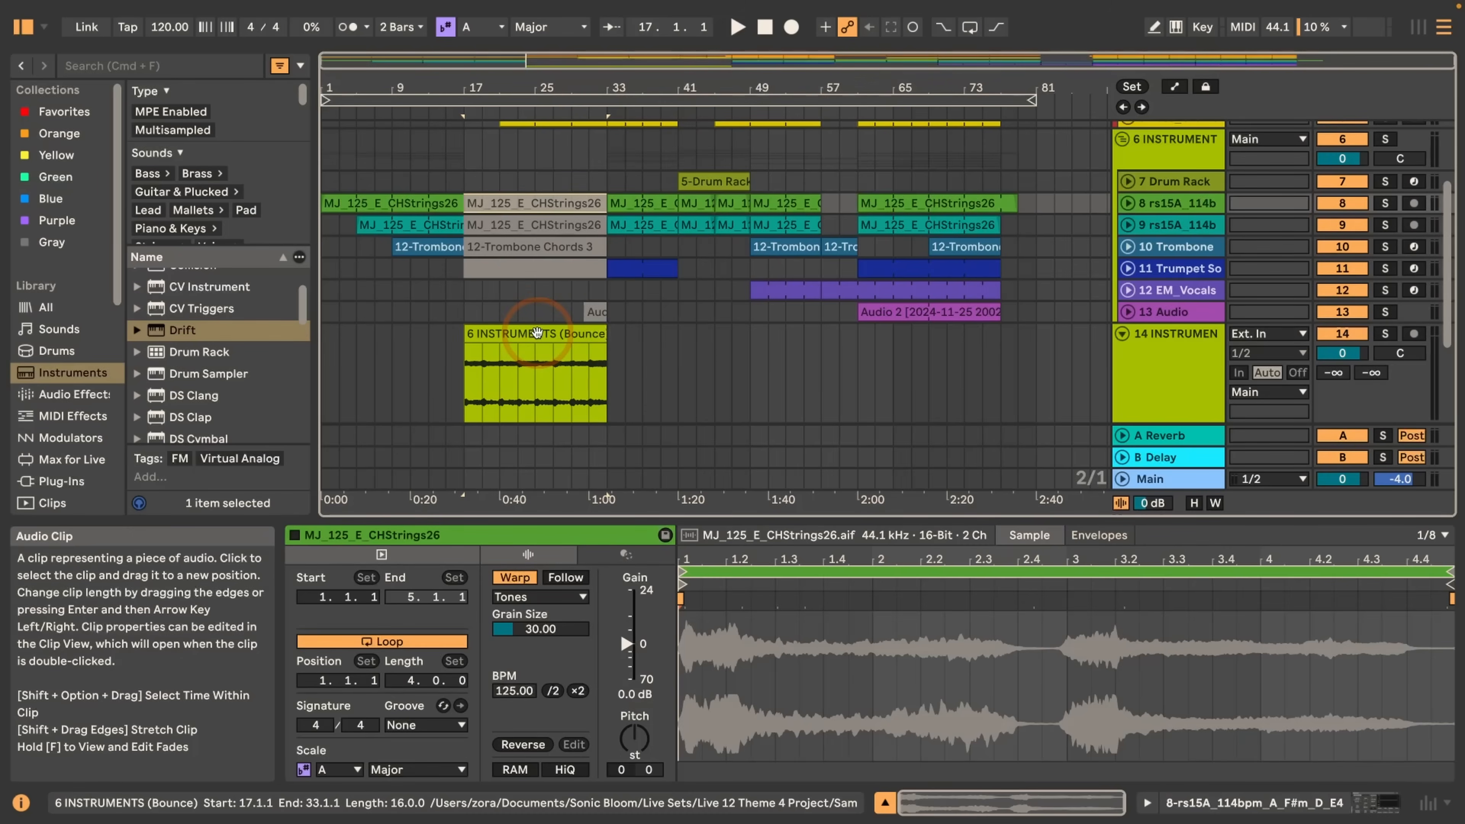
key(super+alt+m)
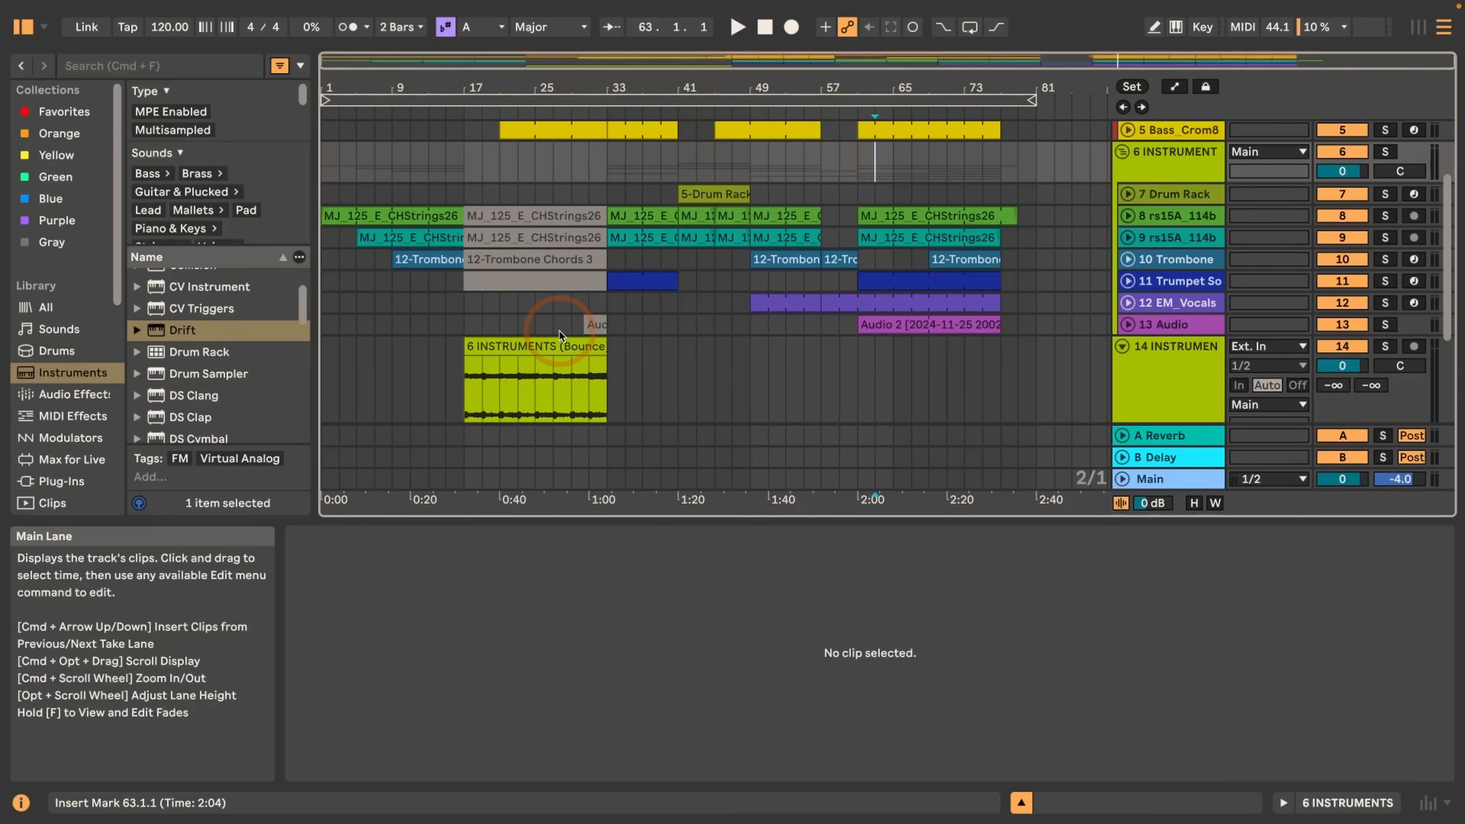
Step: Copy bars 61 to 77 of the INSTRUMENTS group and paste them as bounced audio at bar 61 on track 15
drag(857, 161, 1002, 169)
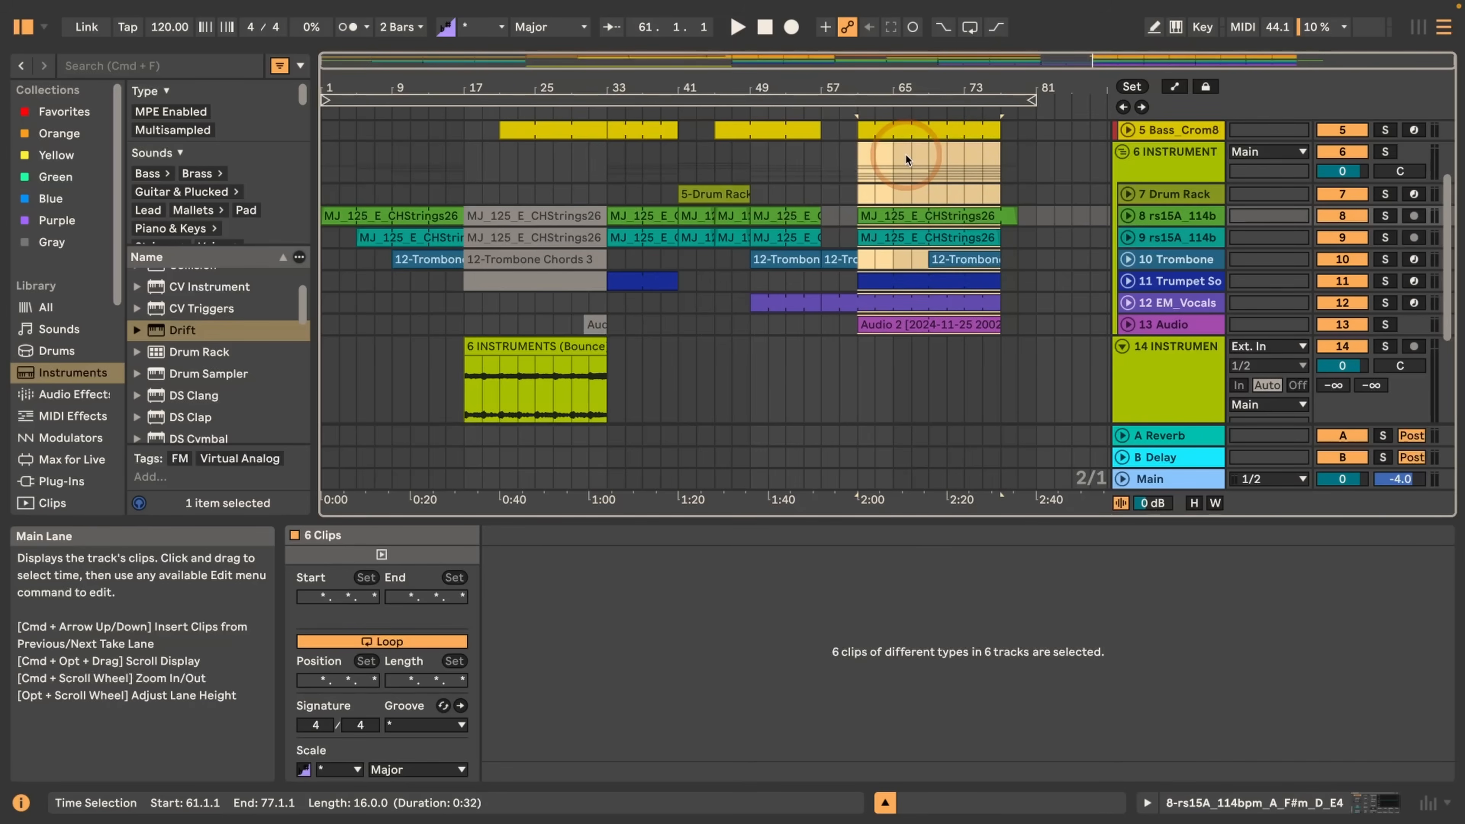
key(super+c)
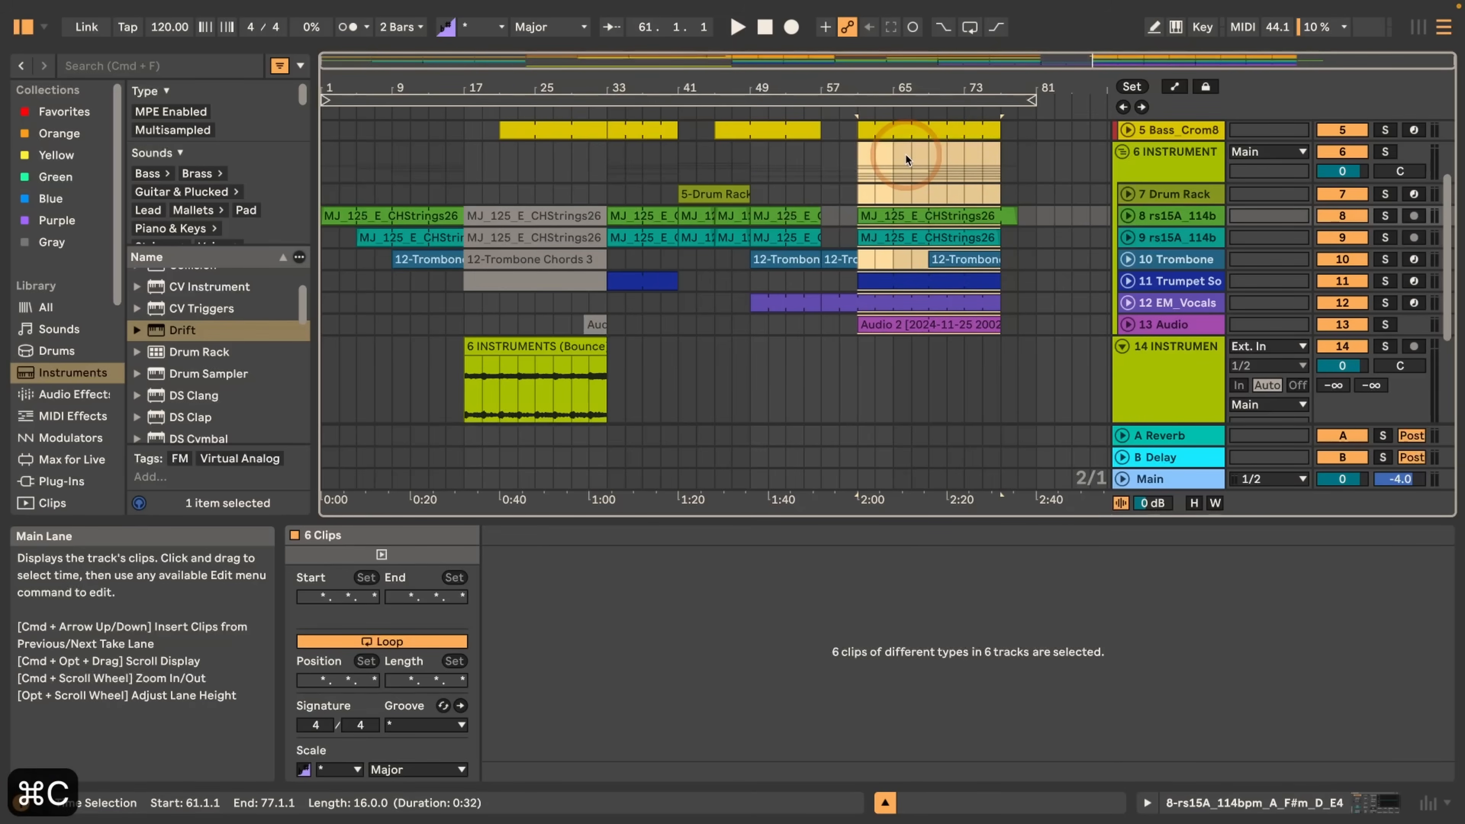
scroll(882, 260, down, 3)
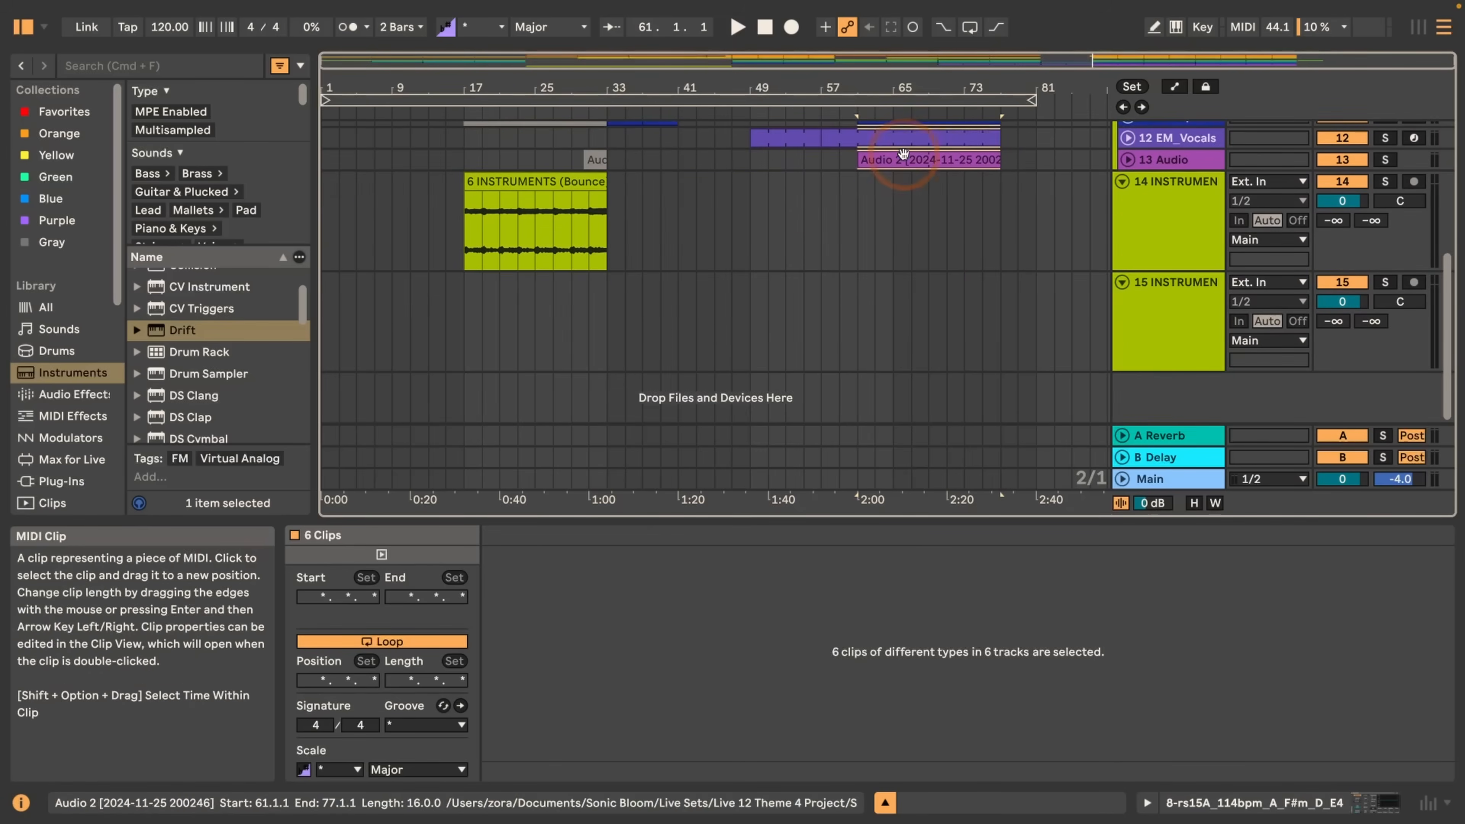
click(858, 311)
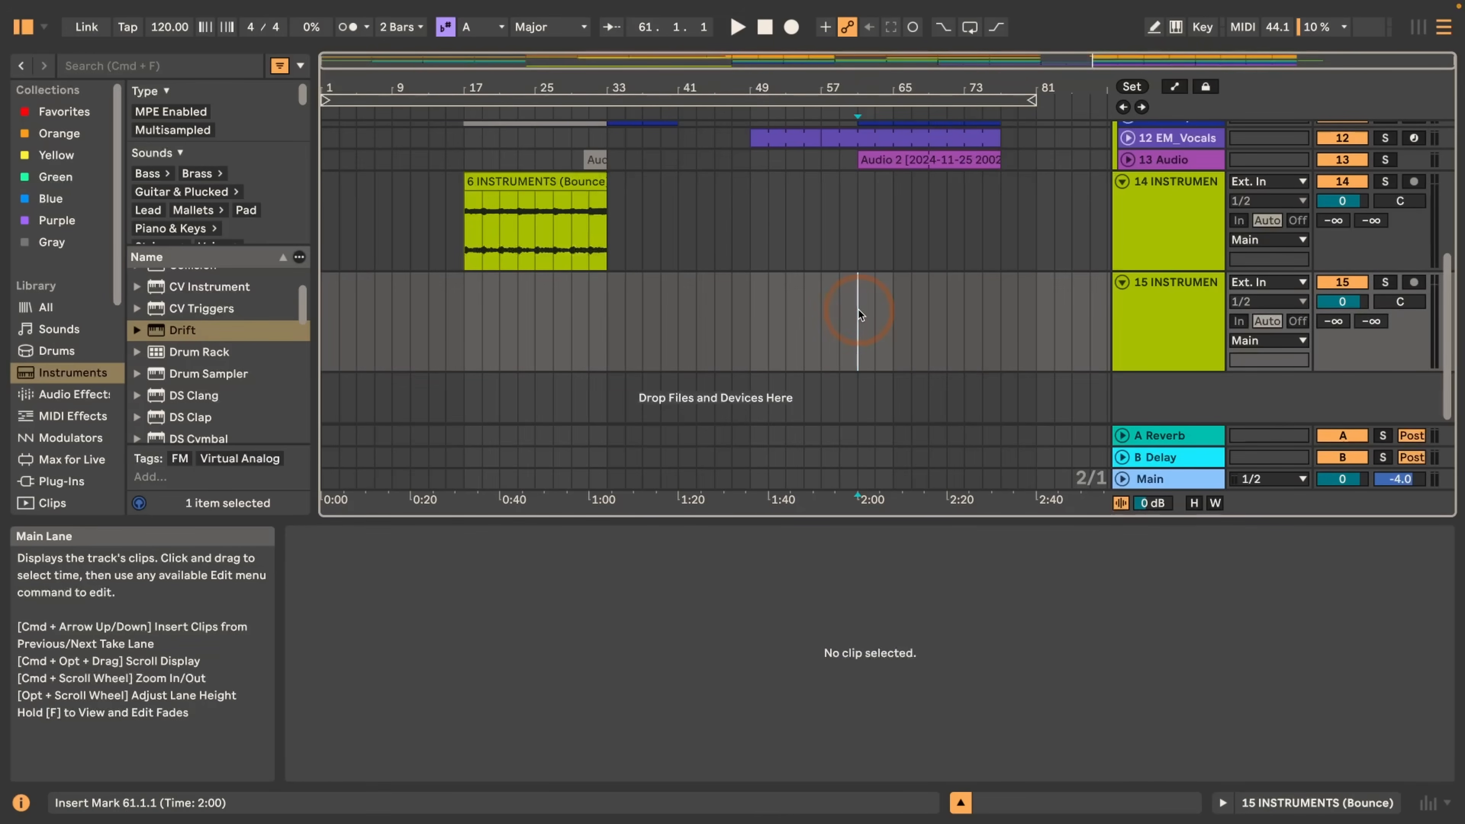
right_click(858, 313)
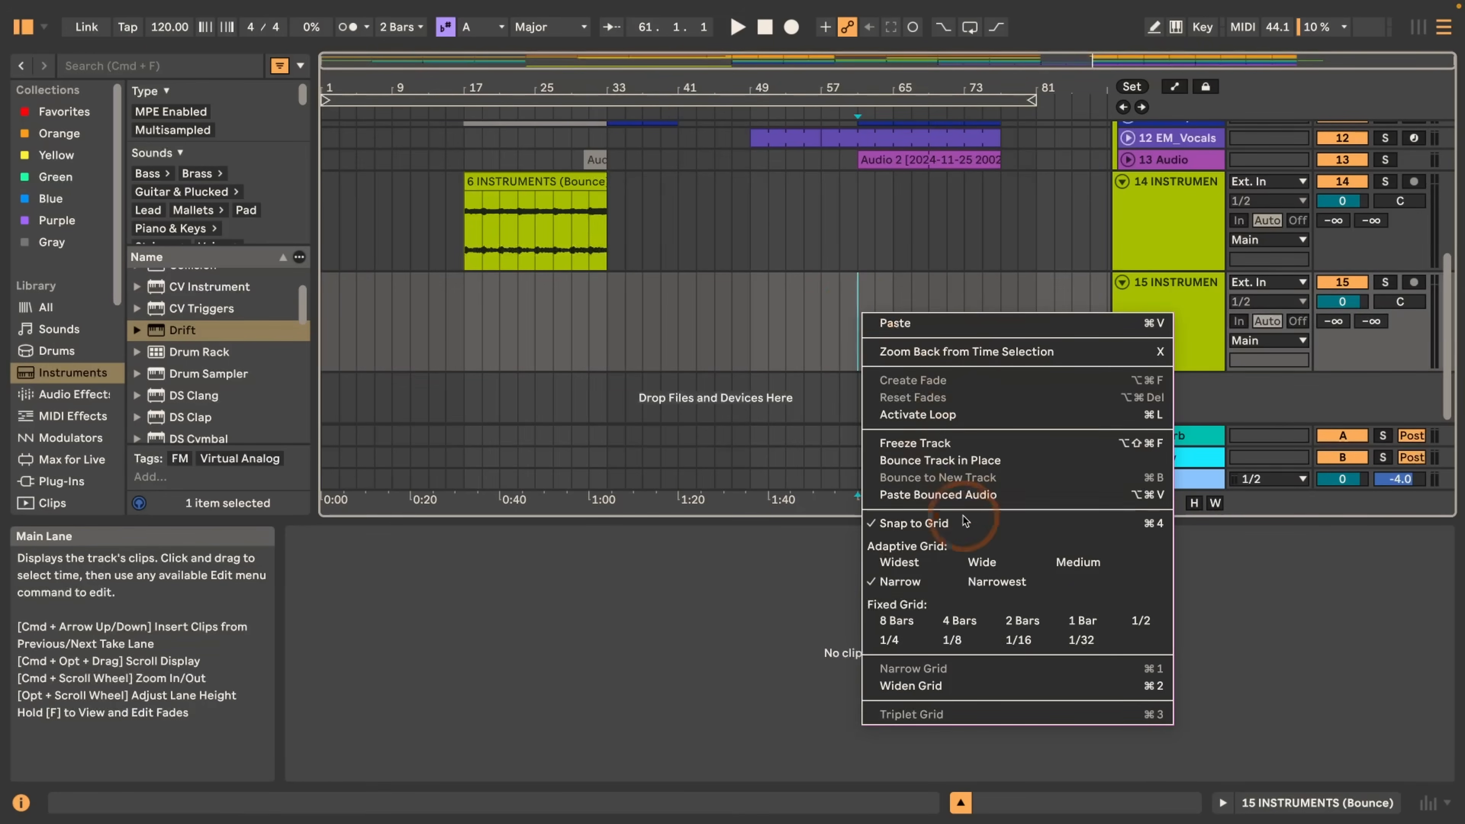
click(970, 495)
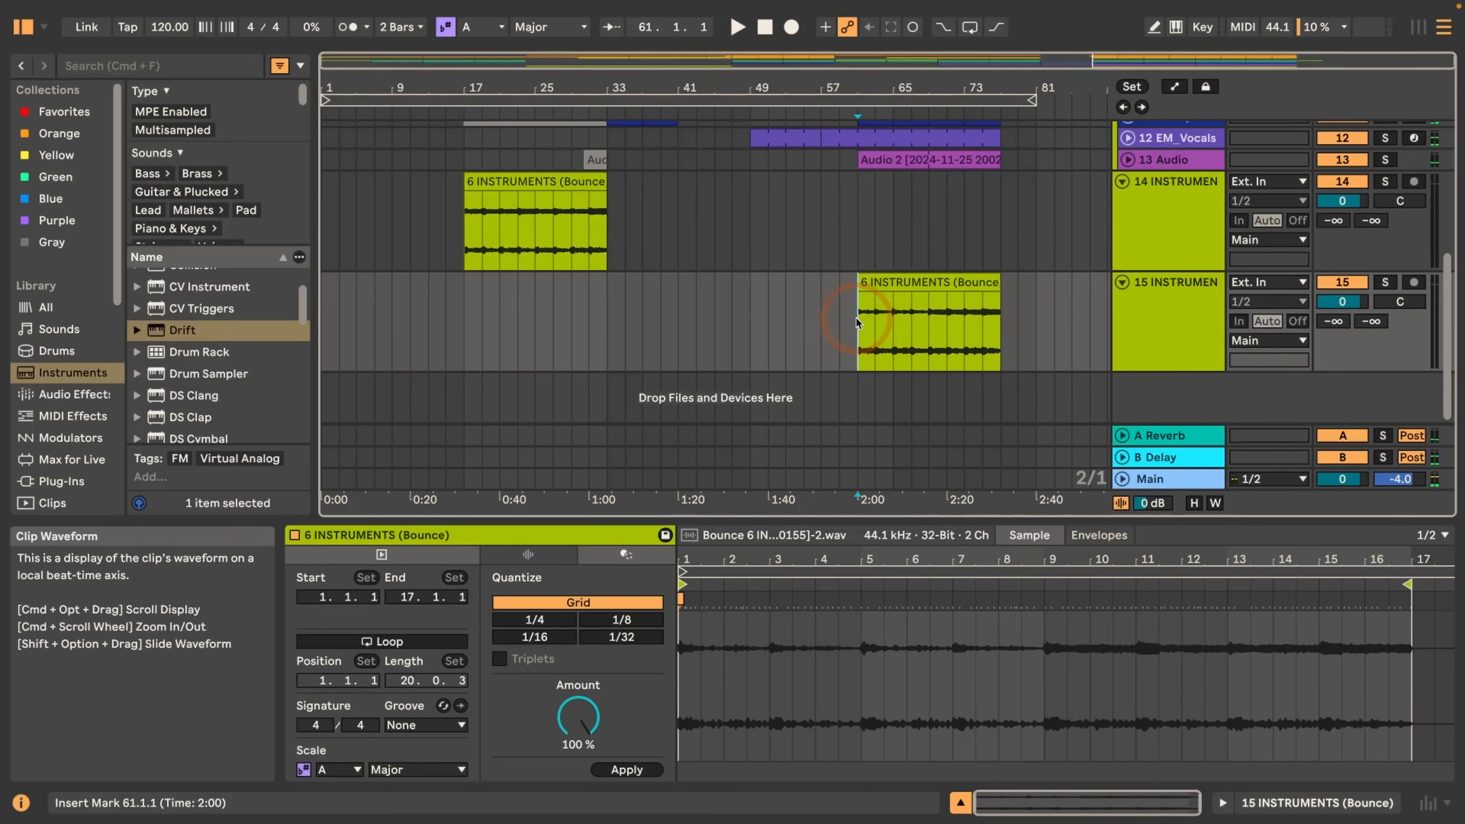
right_click(859, 314)
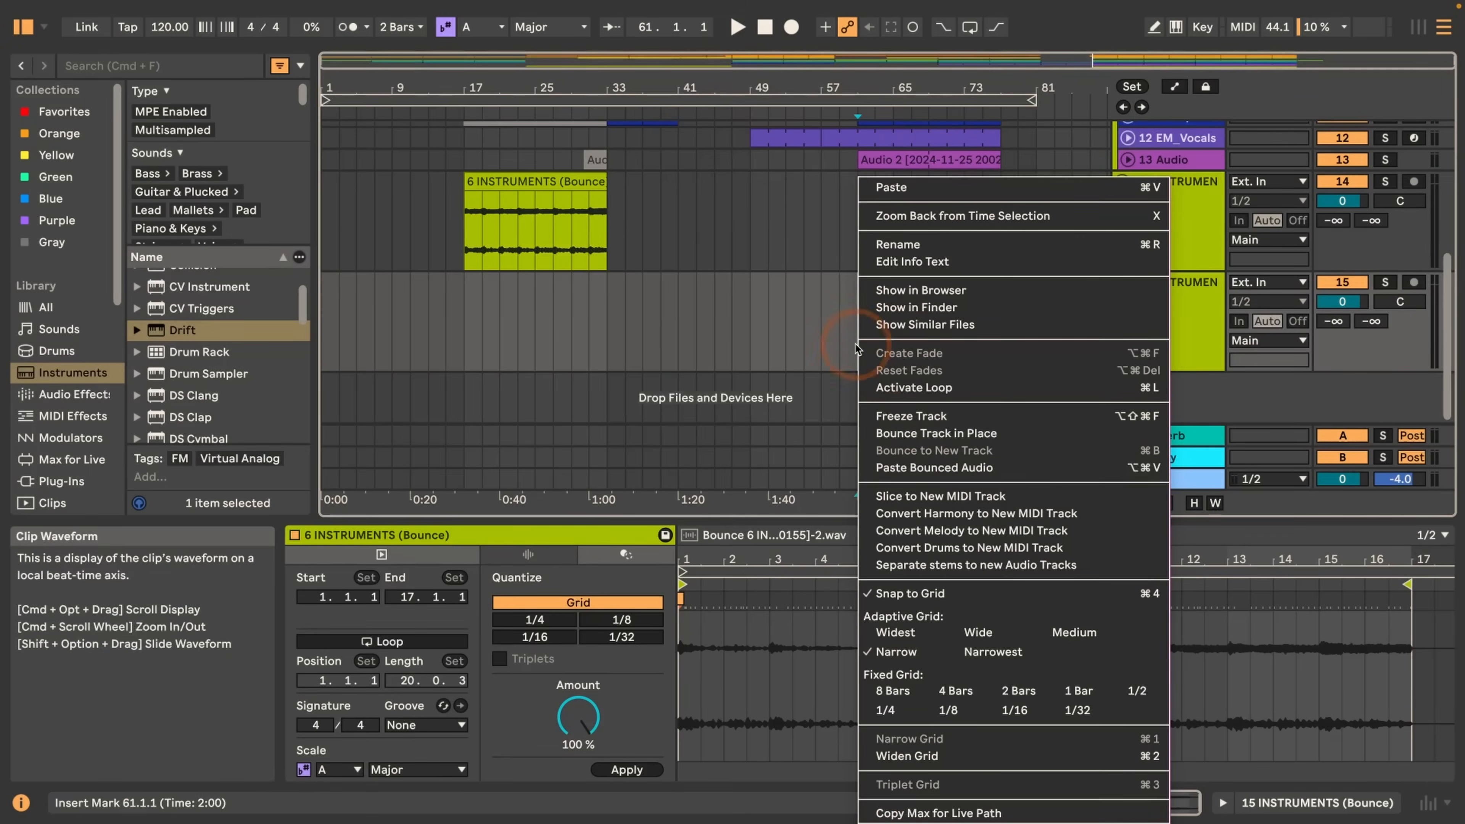
click(1143, 468)
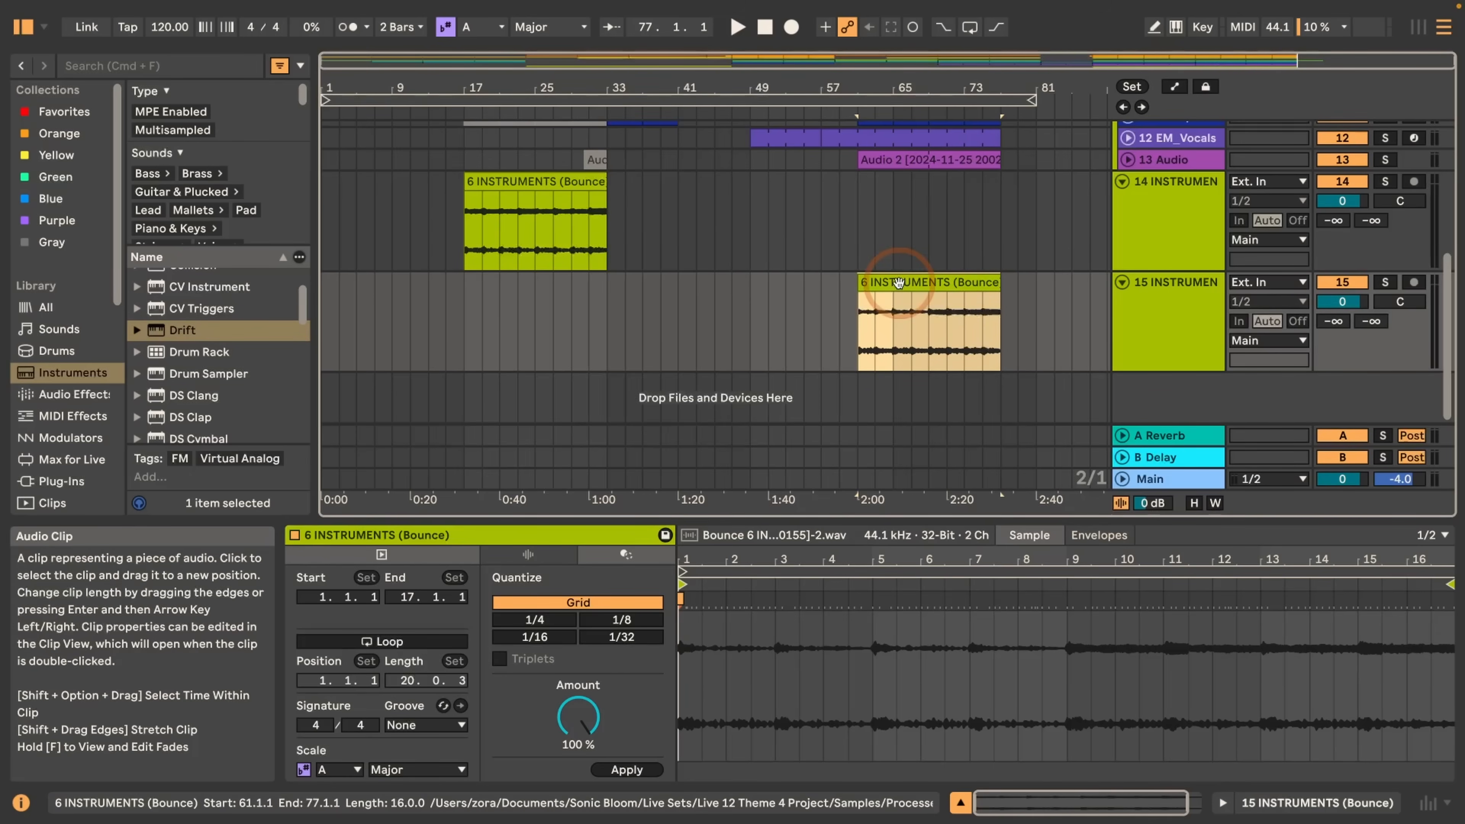
Step: Paste the copied INSTRUMENTS selection as bounced audio at bar 39 on track 15 as well
click(662, 305)
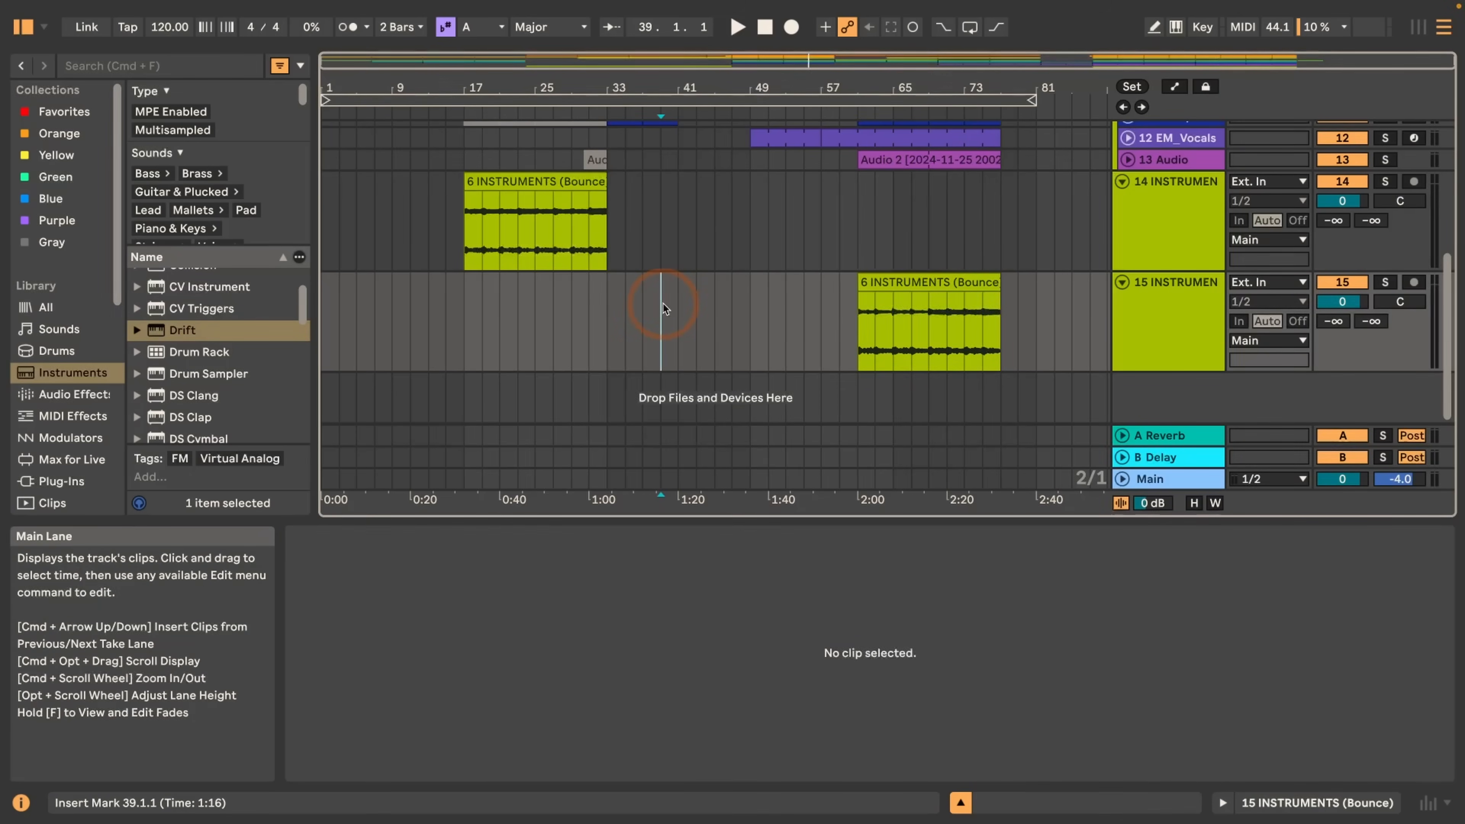
right_click(662, 304)
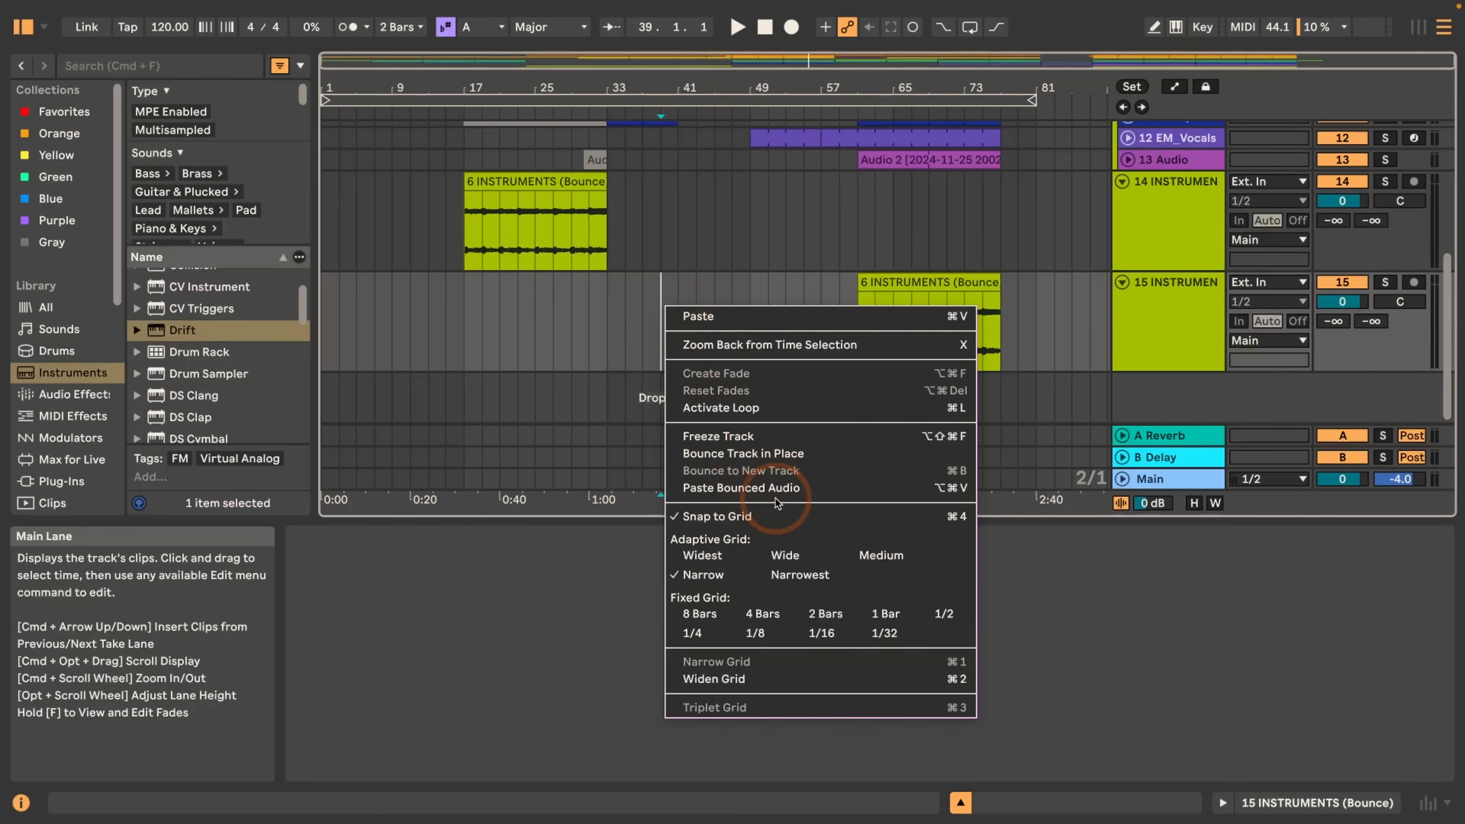
click(789, 488)
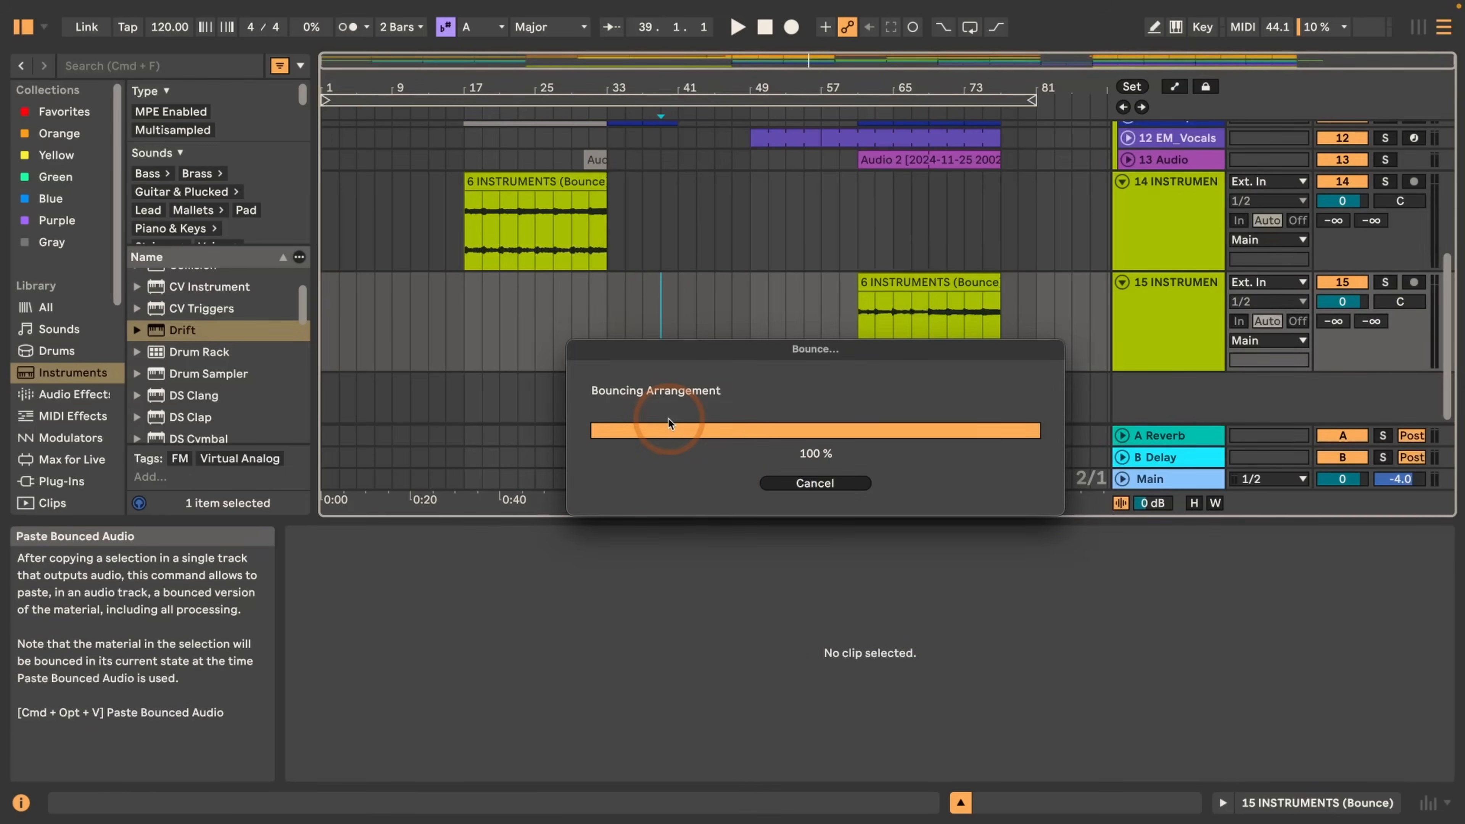
click(710, 284)
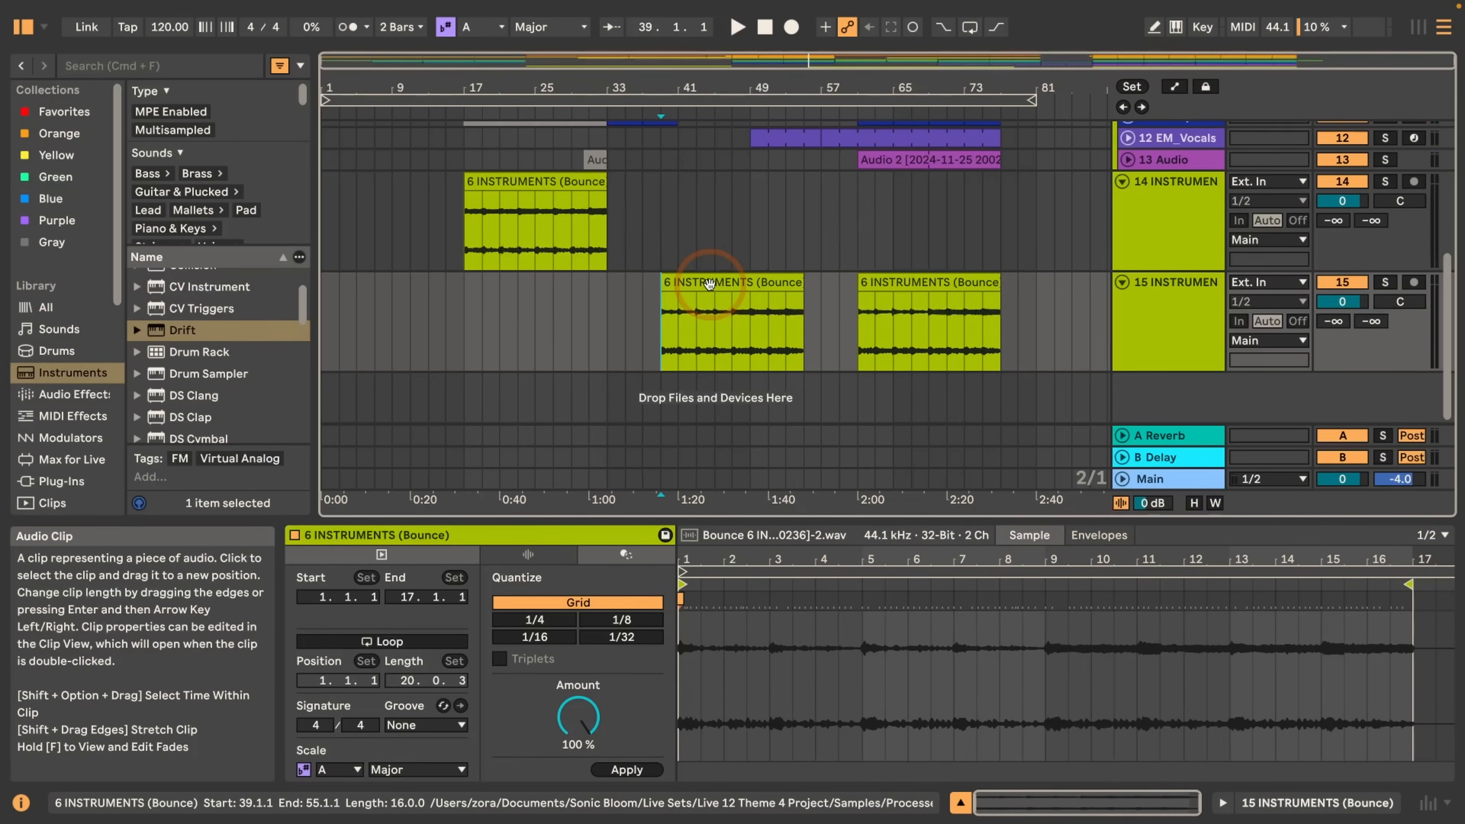
Step: In Session View, enlarge the clip slot area and examine the Paste Bounced Audio command for track 15's scene 7 slot
key(Tab)
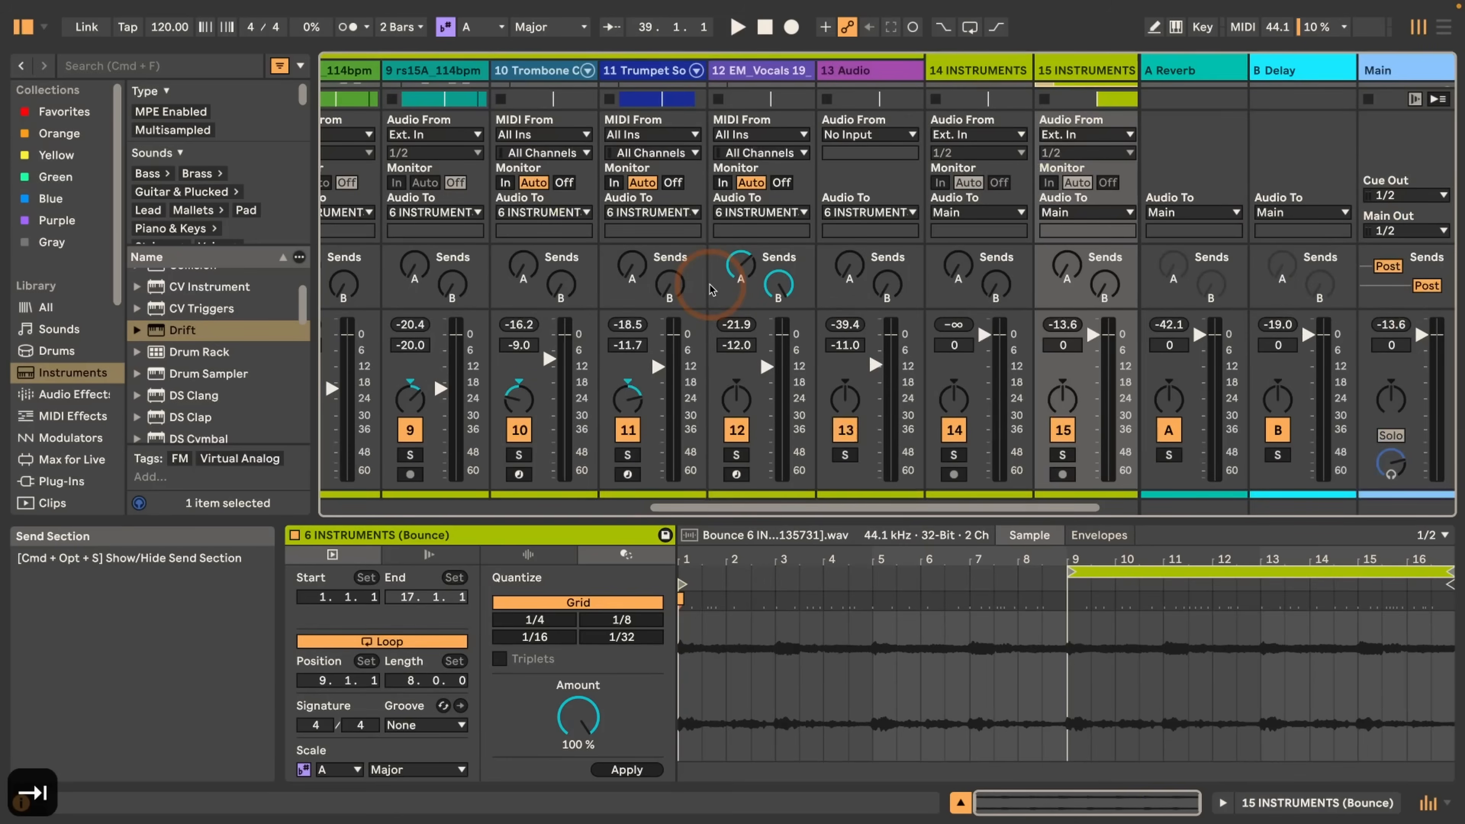
click(762, 344)
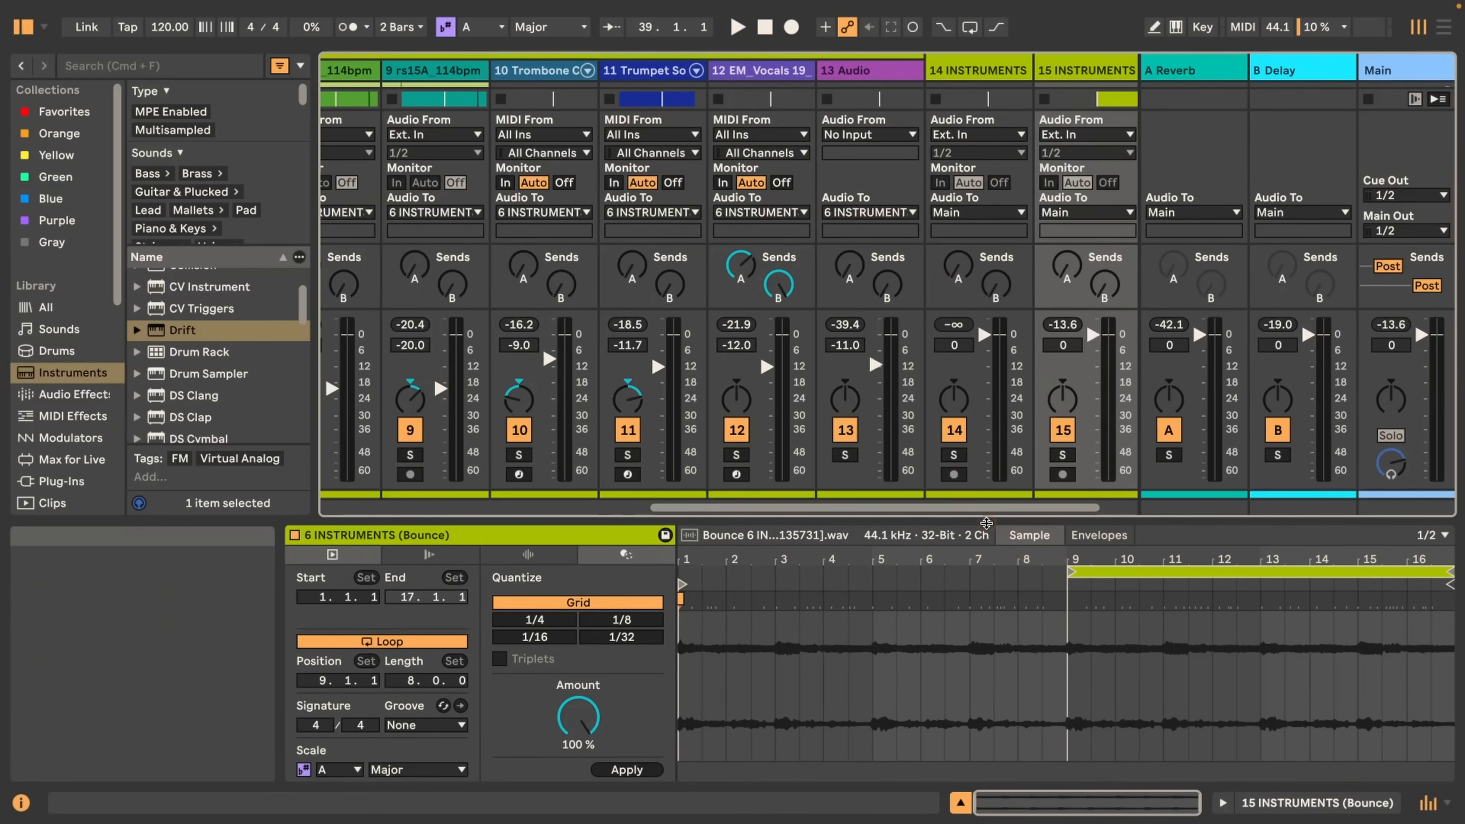
drag(987, 518, 994, 683)
scroll(1036, 217, right, 2)
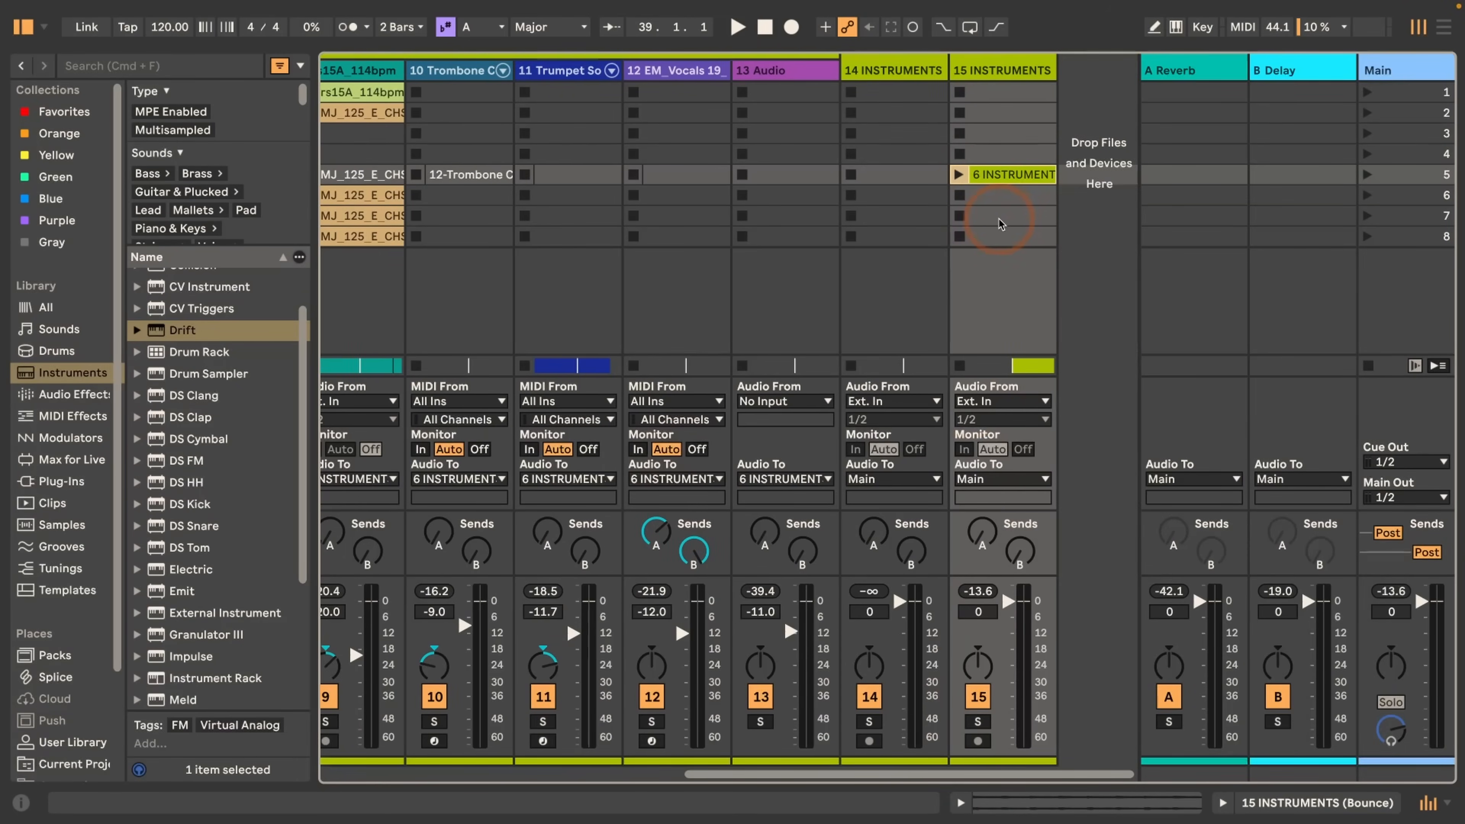
right_click(987, 217)
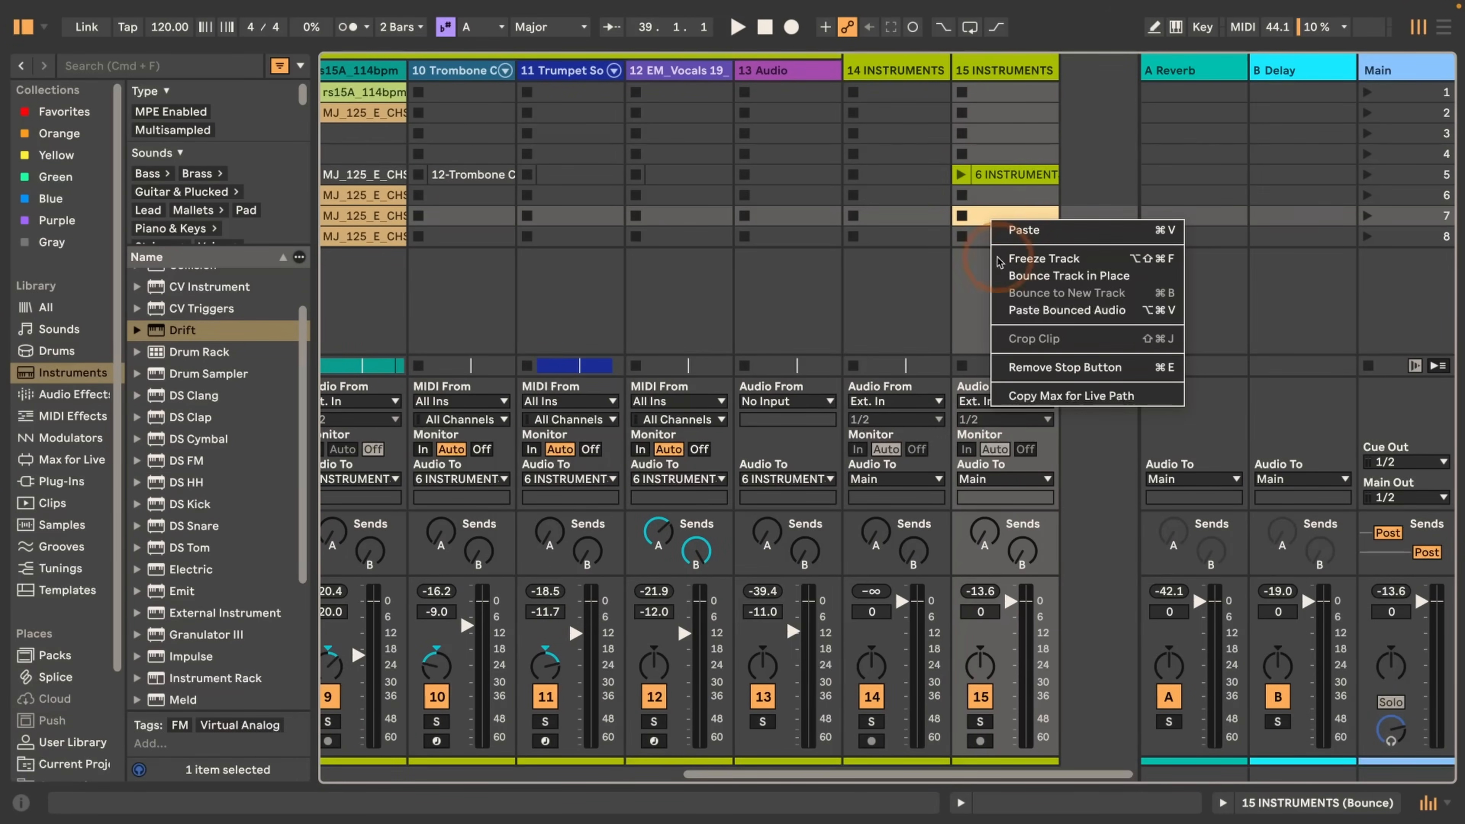
click(1030, 315)
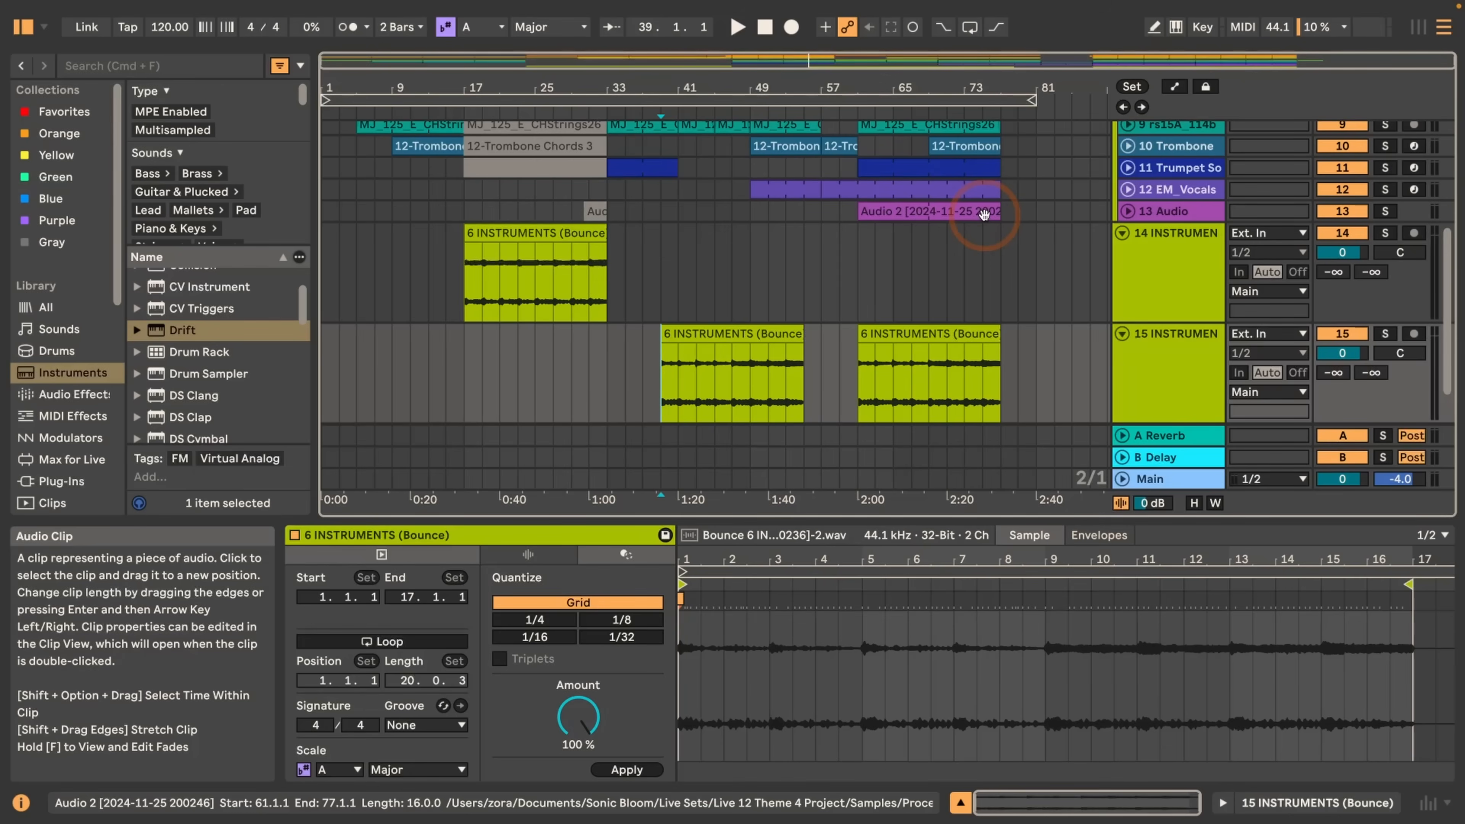
Step: Show the mixer in Arrangement View, reduce its height, and look over its compact track strips
click(1426, 806)
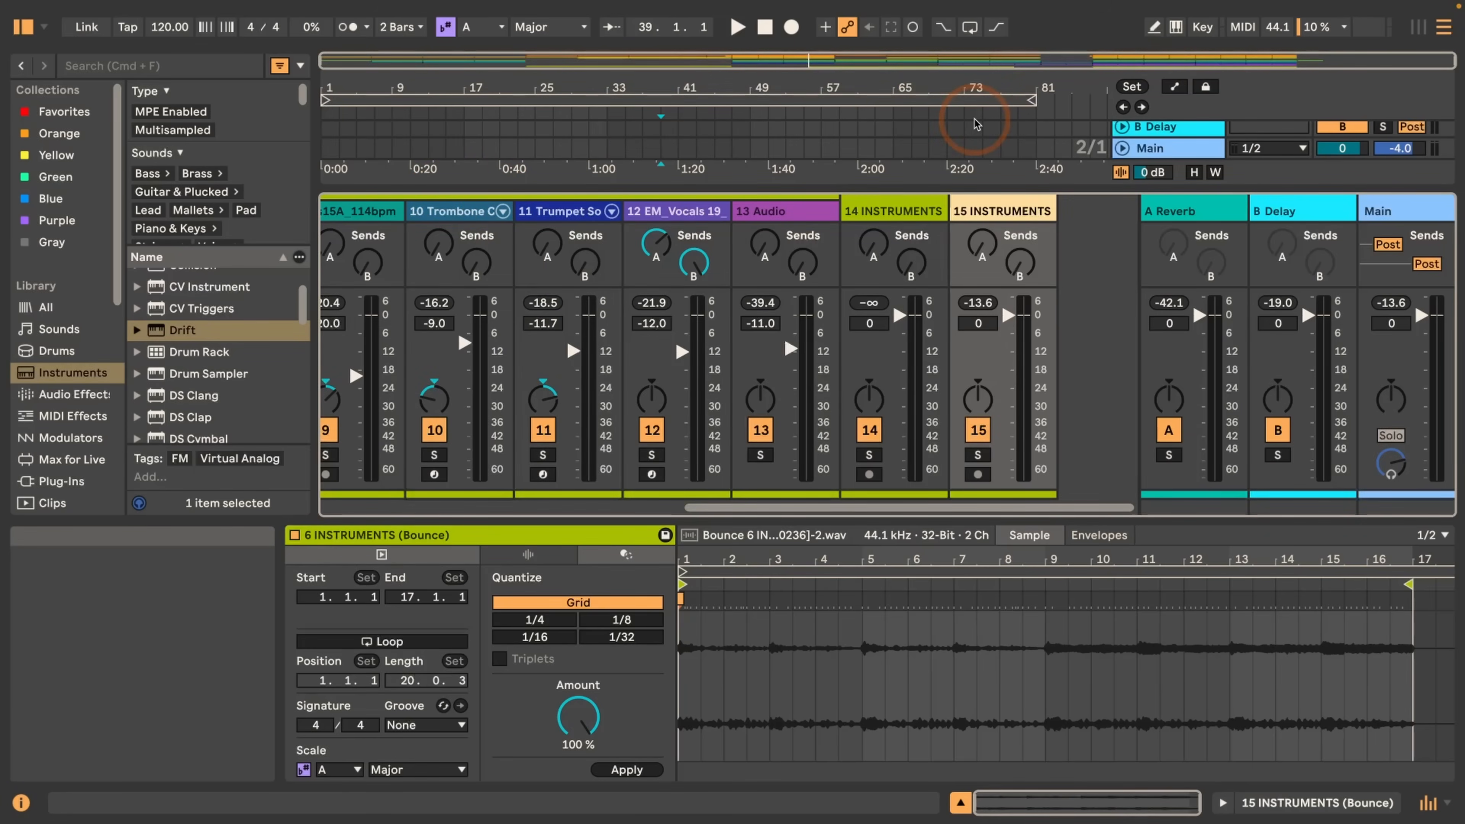
drag(539, 195, 542, 285)
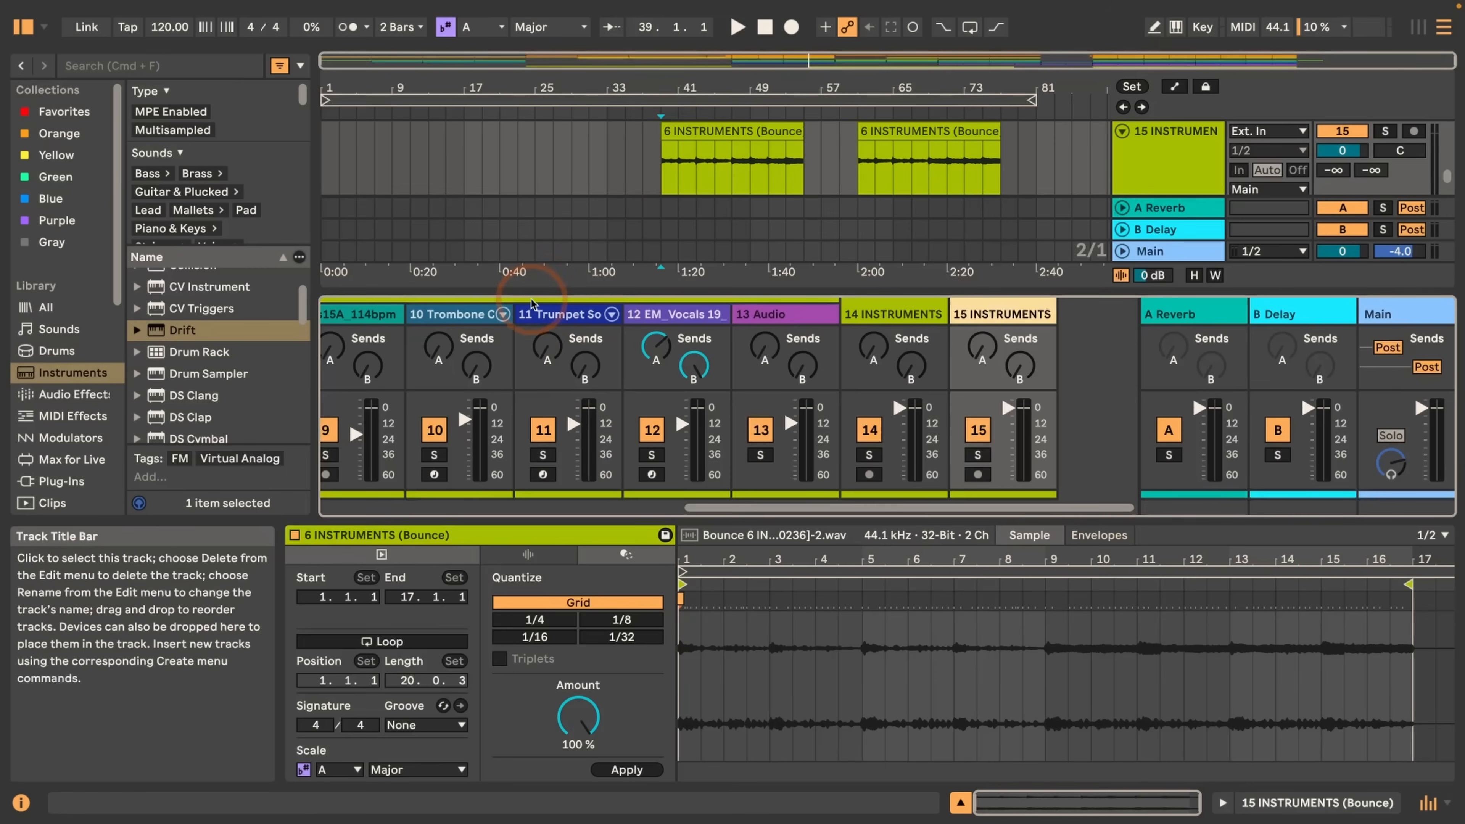
drag(531, 305, 531, 326)
click(542, 439)
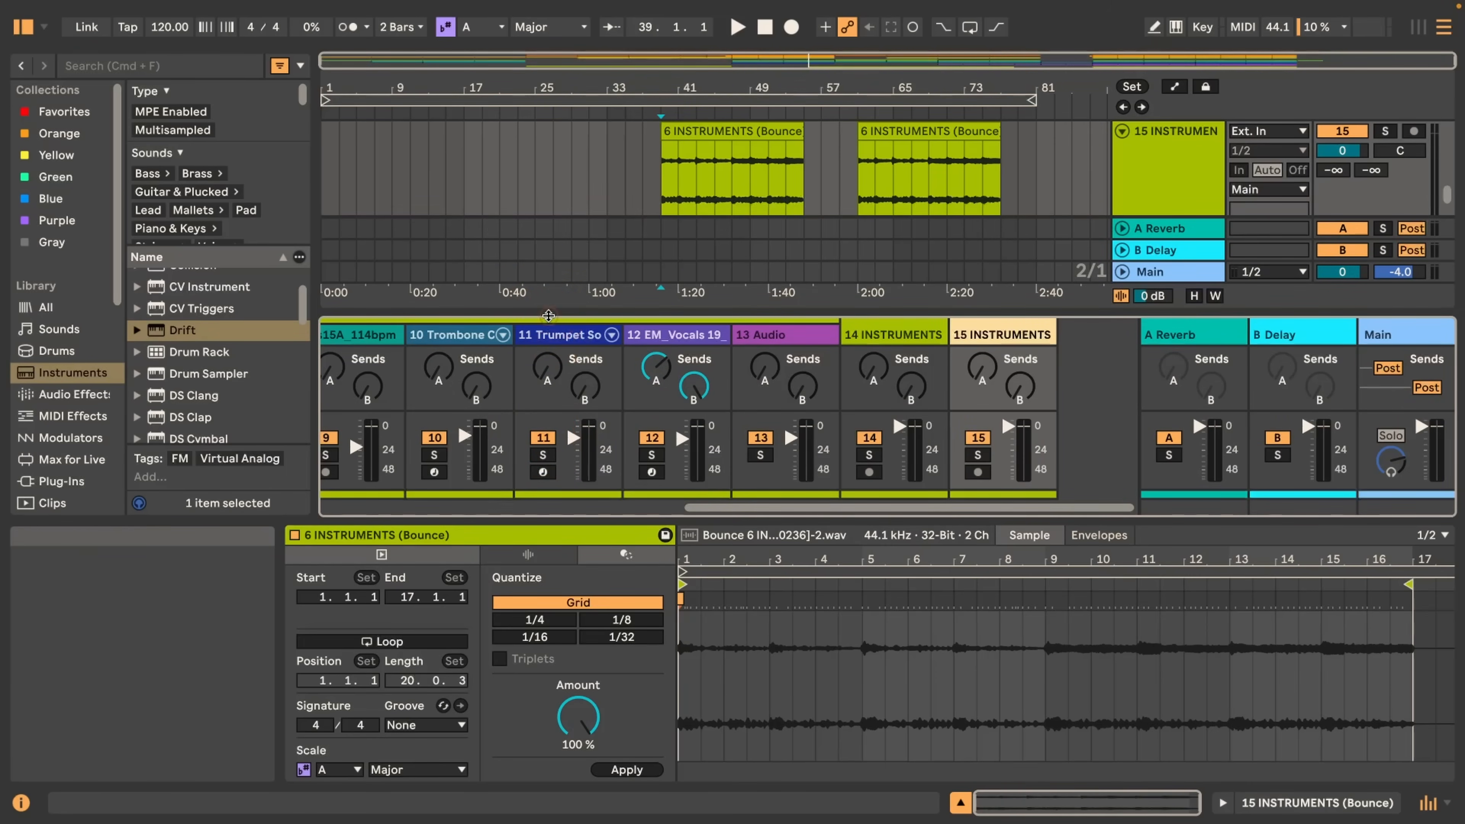
drag(548, 330, 548, 341)
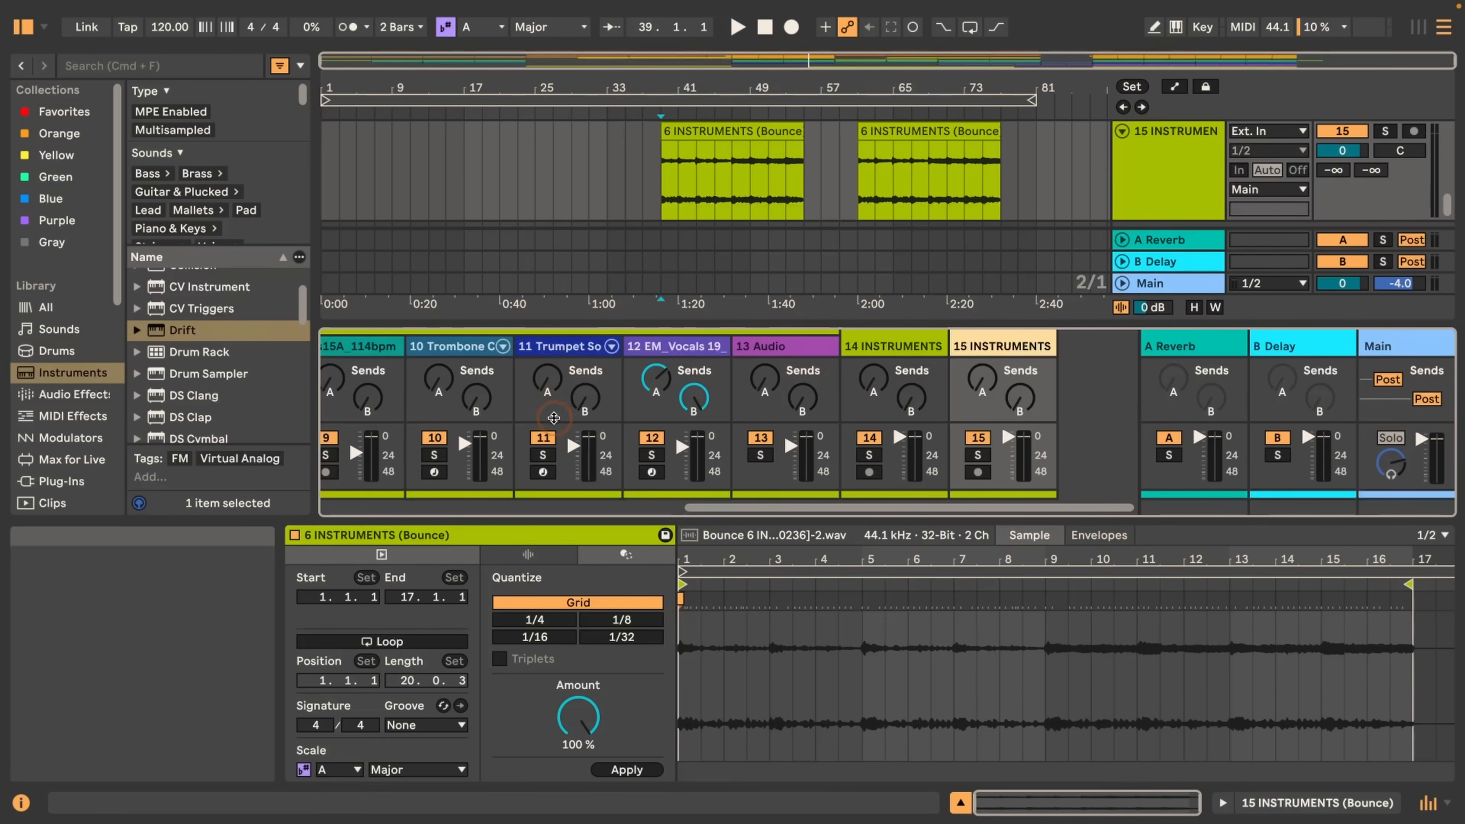
scroll(455, 411, left, 10)
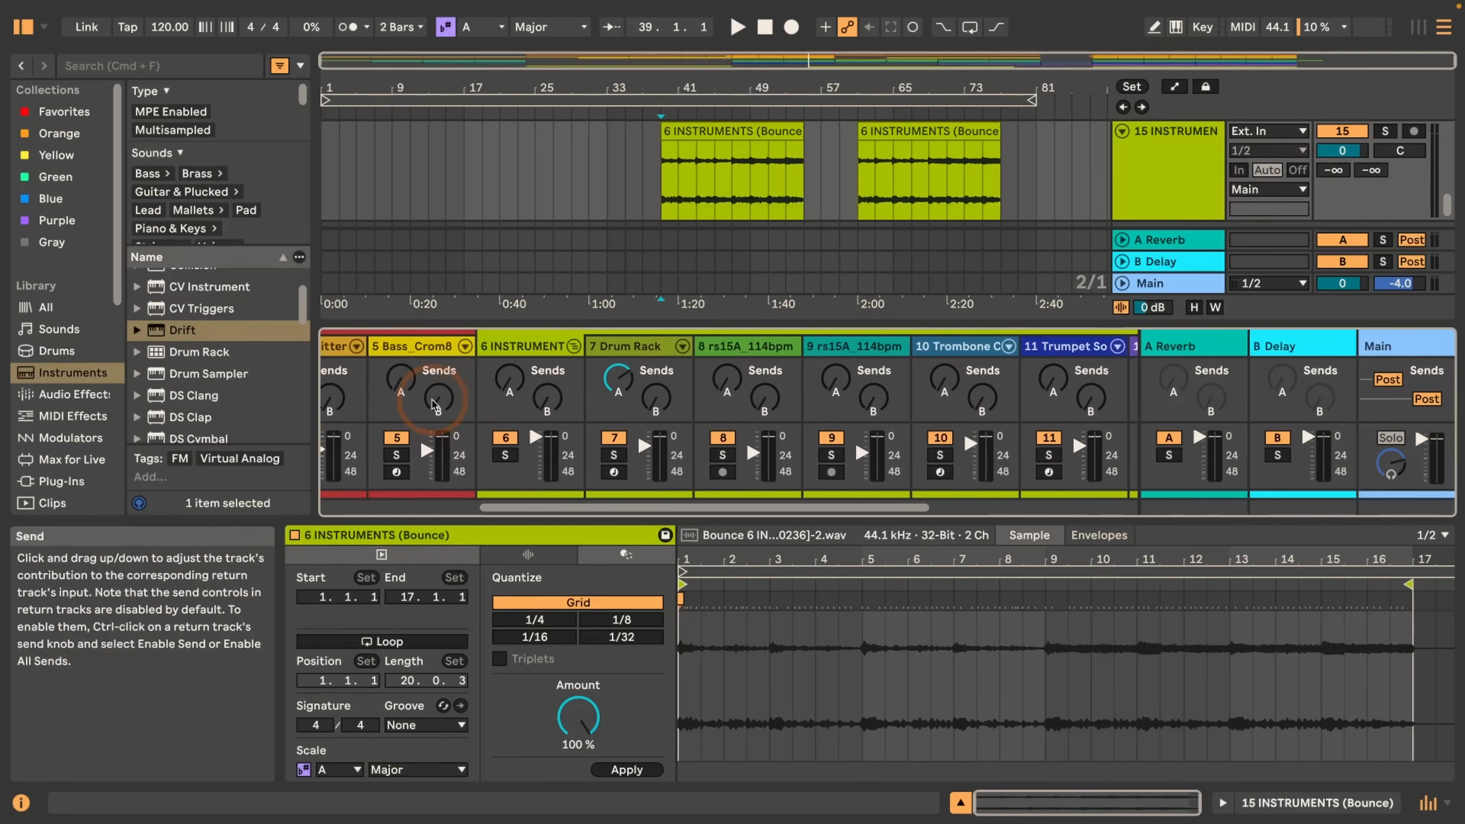
scroll(432, 399, left, 5)
scroll(431, 400, right, 10)
scroll(434, 403, right, 3)
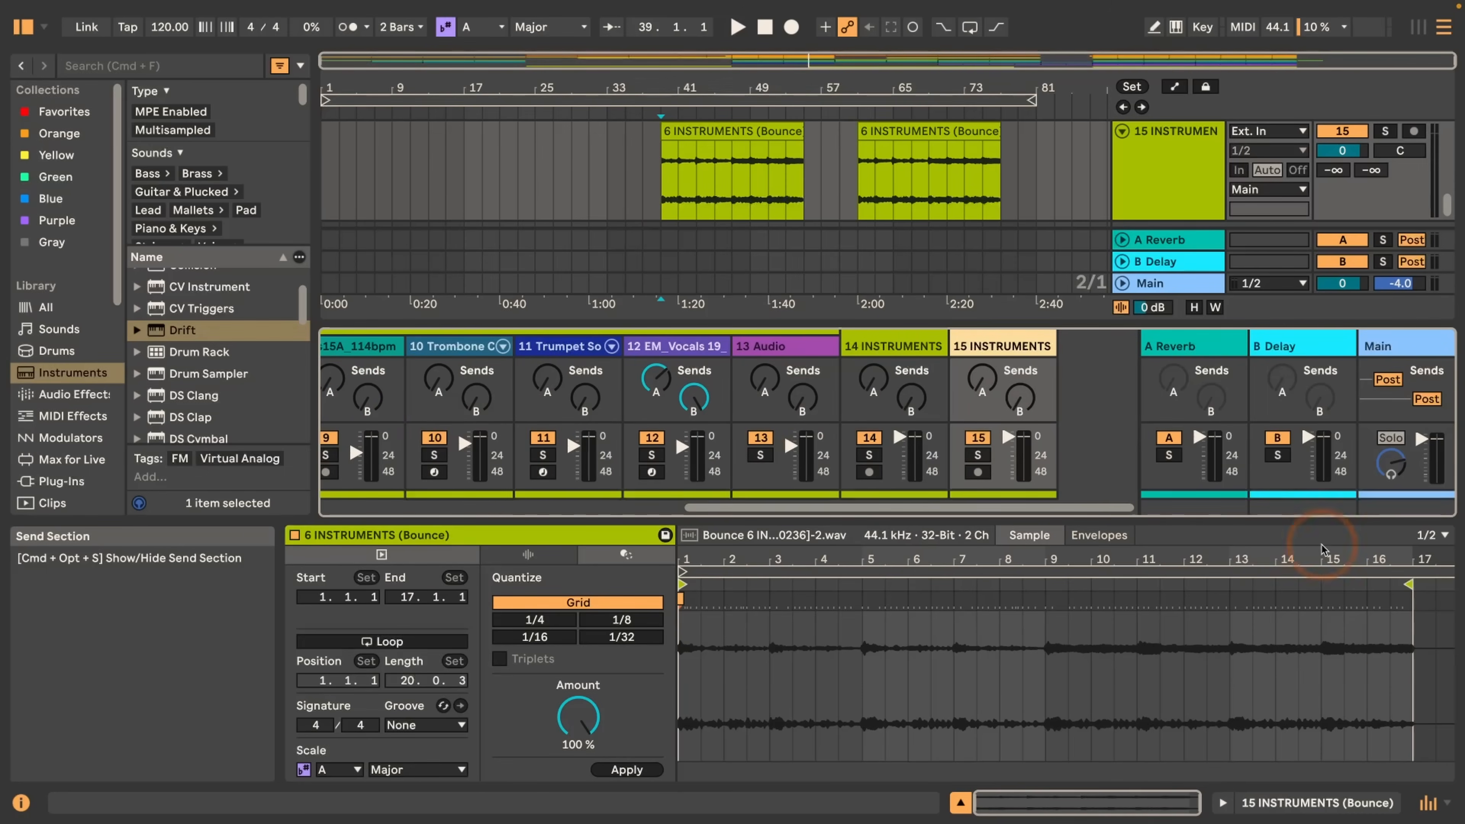
Step: Hide the Sends section in the Arrangement mixer and look over the remaining controls on tracks 1 to 8
click(1446, 803)
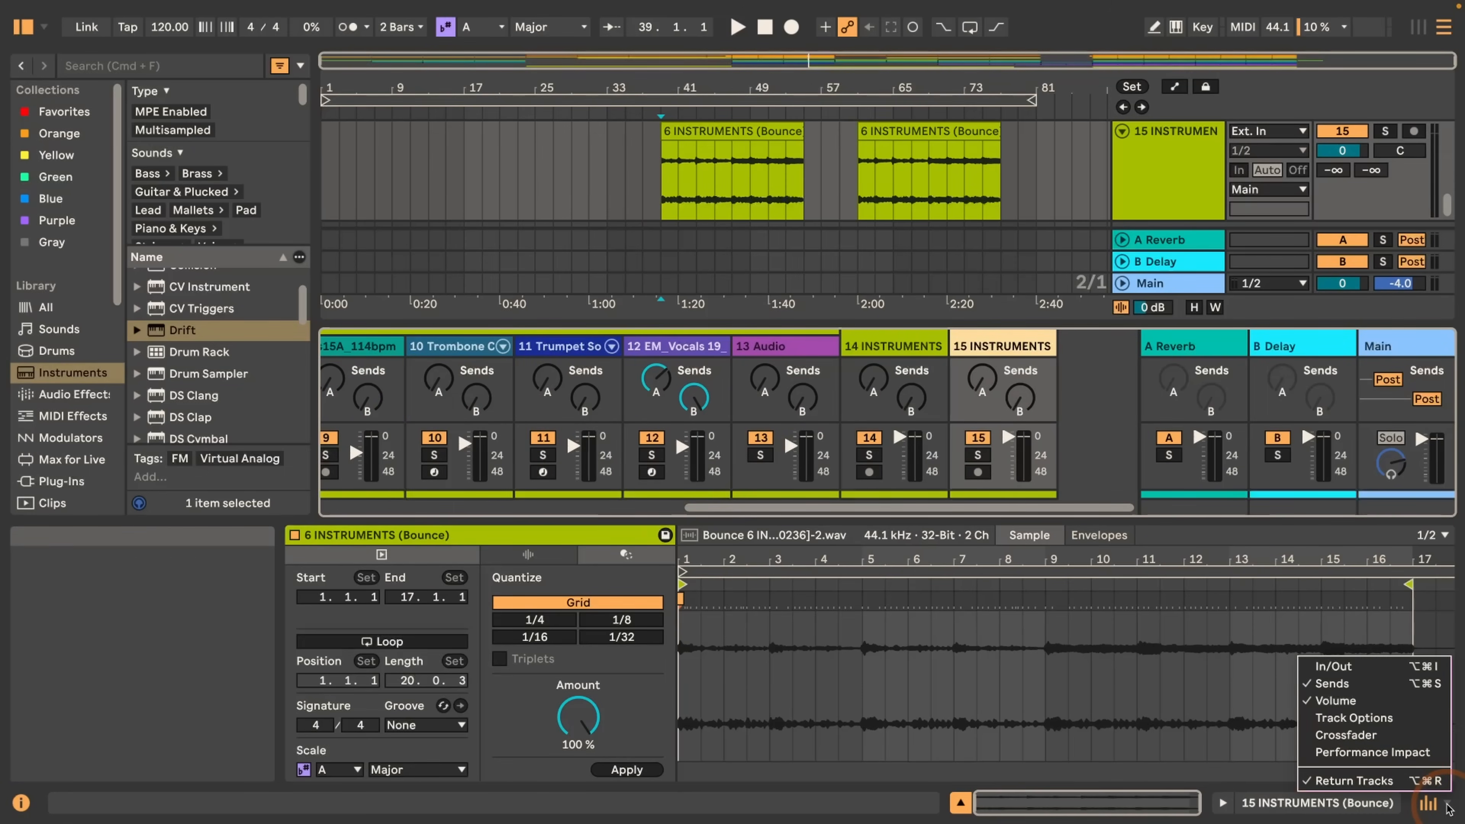
click(1365, 683)
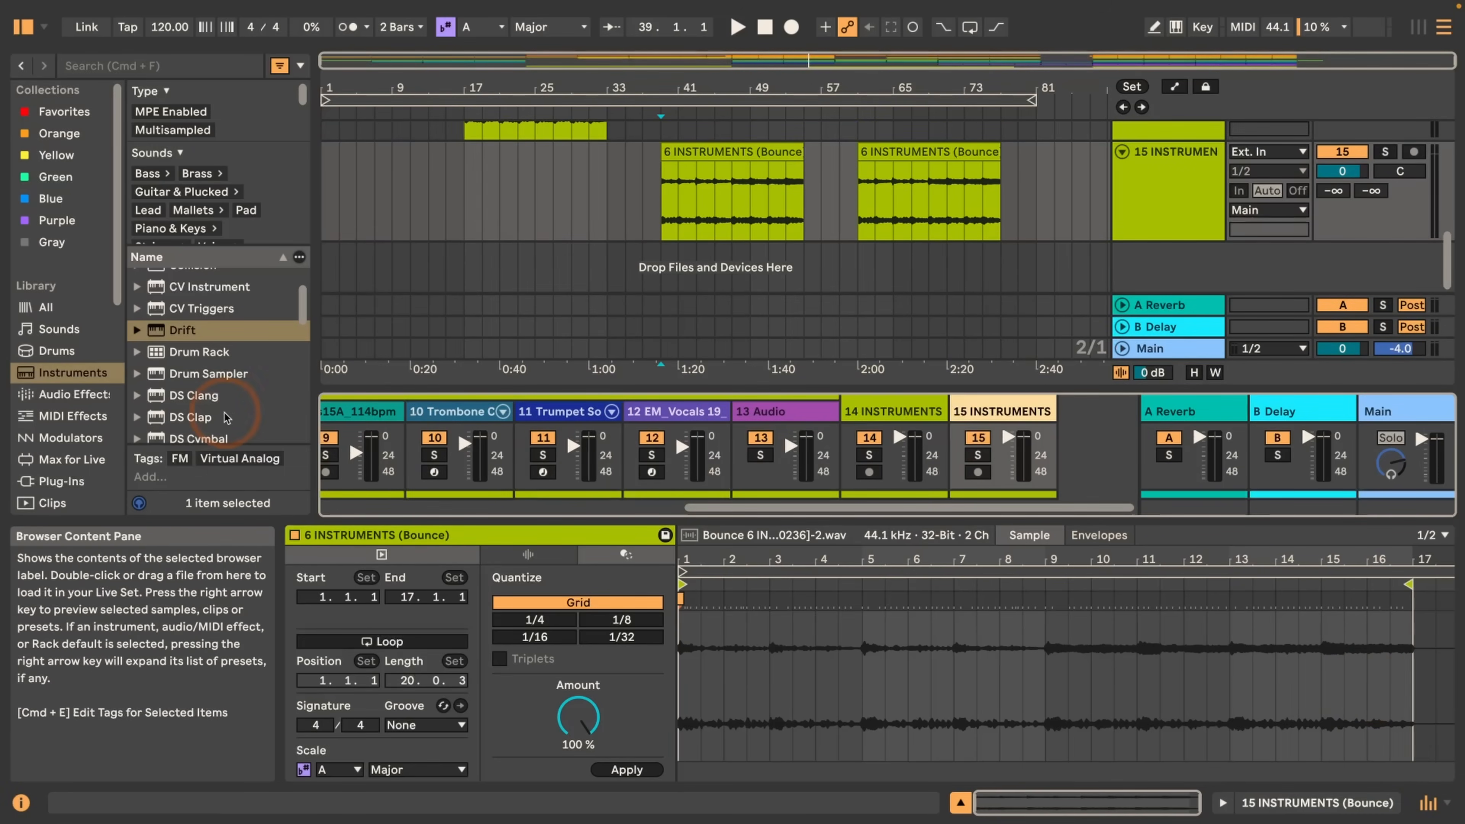
scroll(558, 461, left, 10)
scroll(557, 473, left, 3)
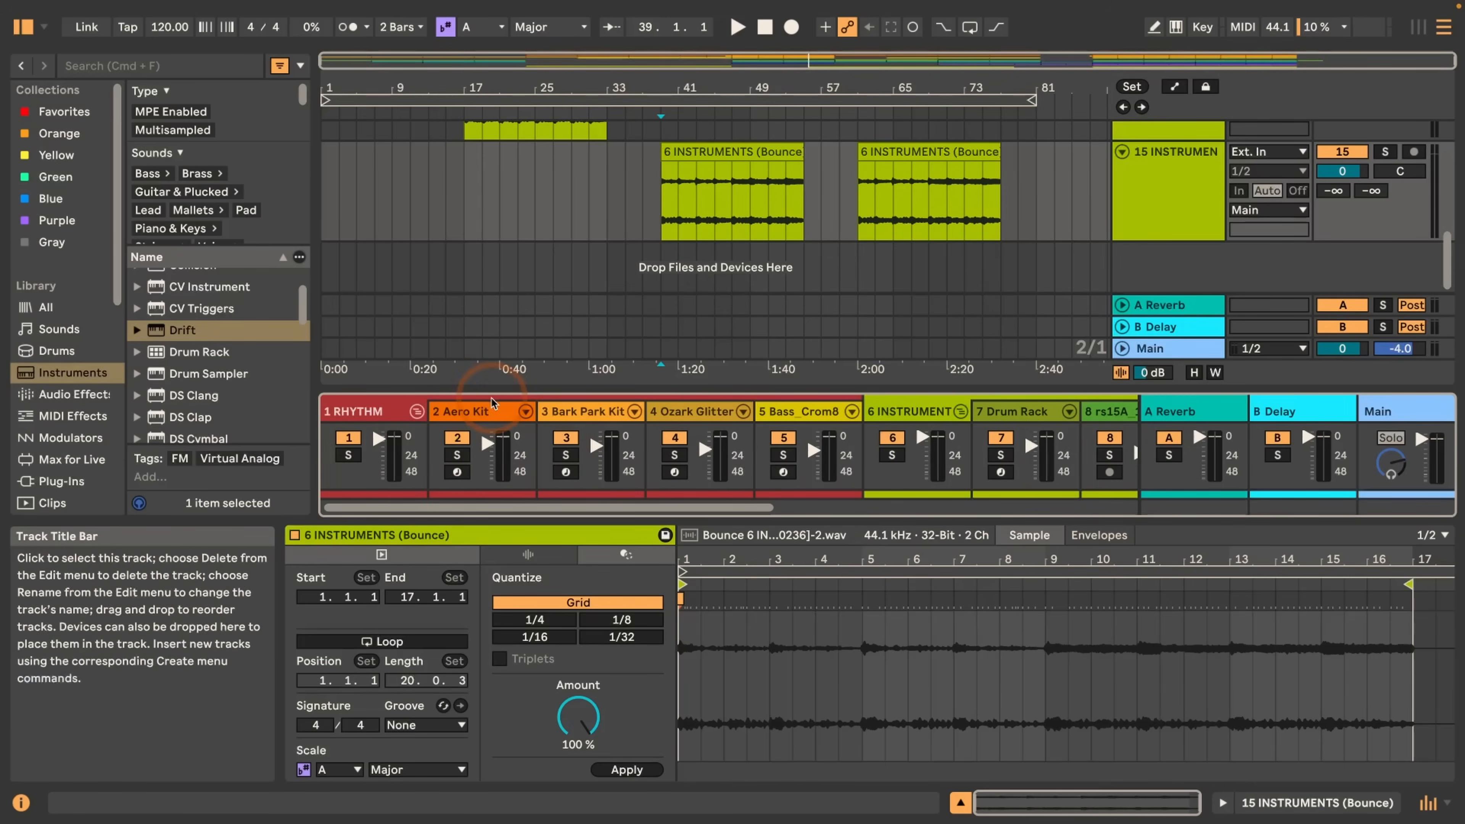